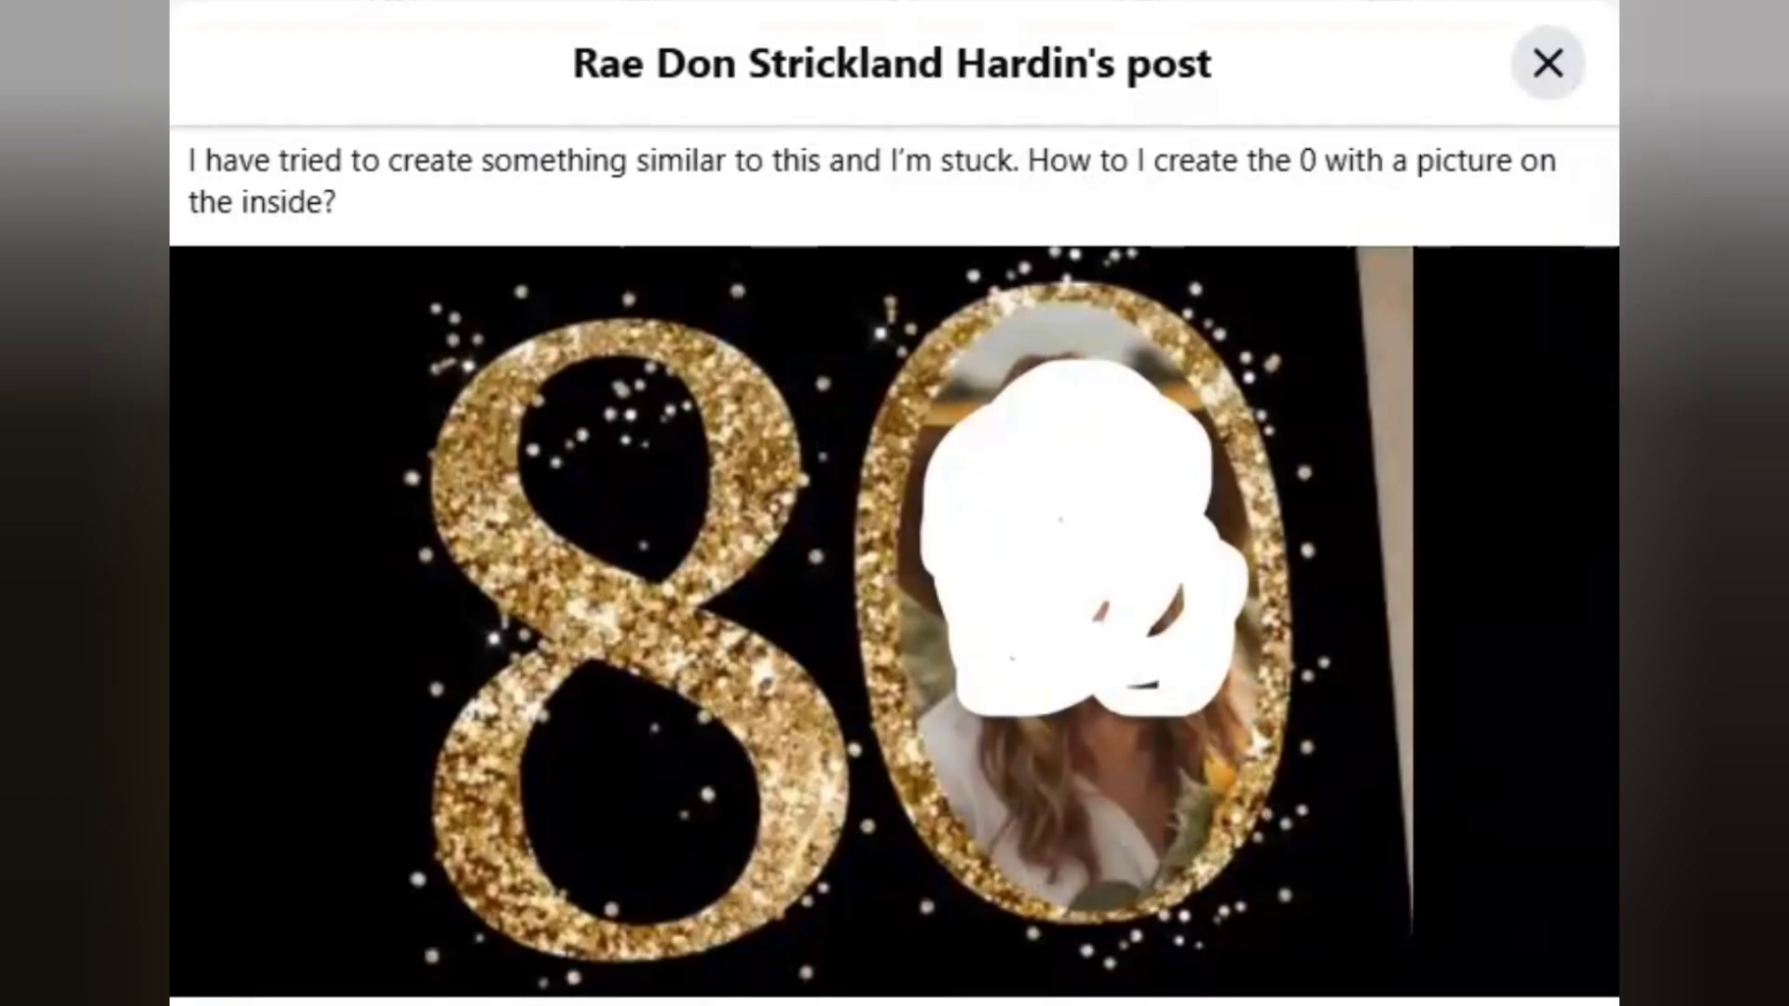
- Create a blank Instagram Feed Ad design at 1080 × 1080 px
click(554, 69)
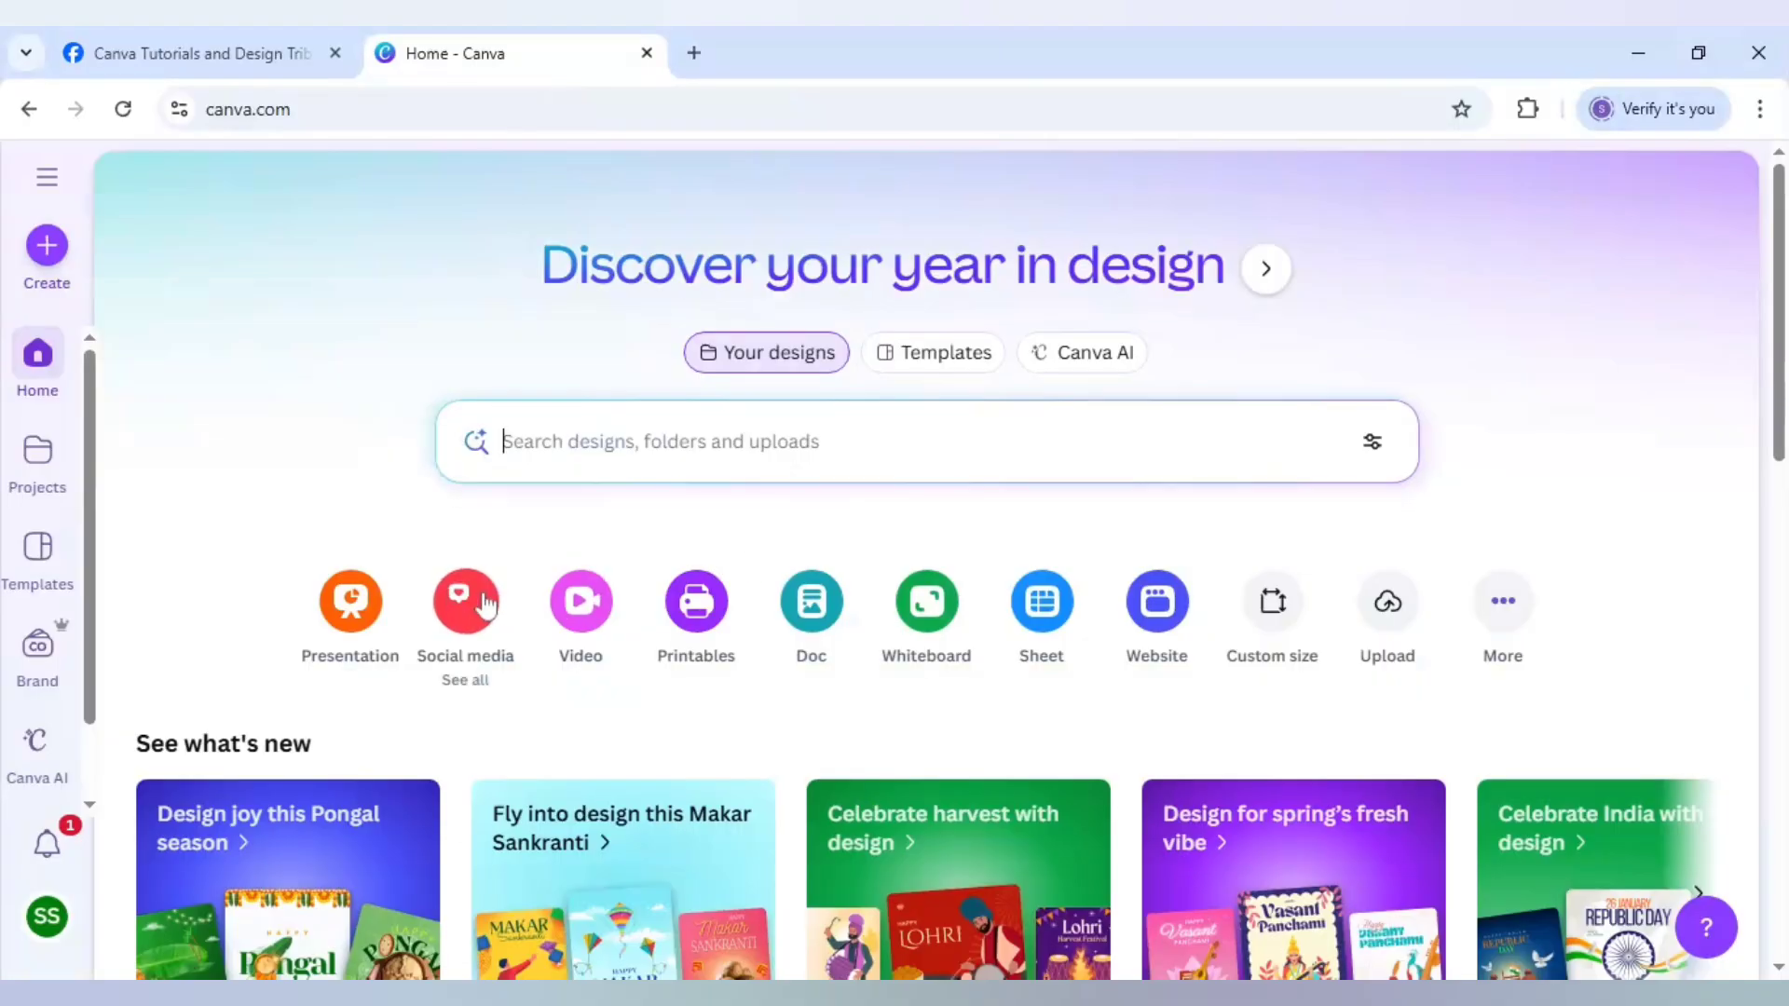
click(481, 605)
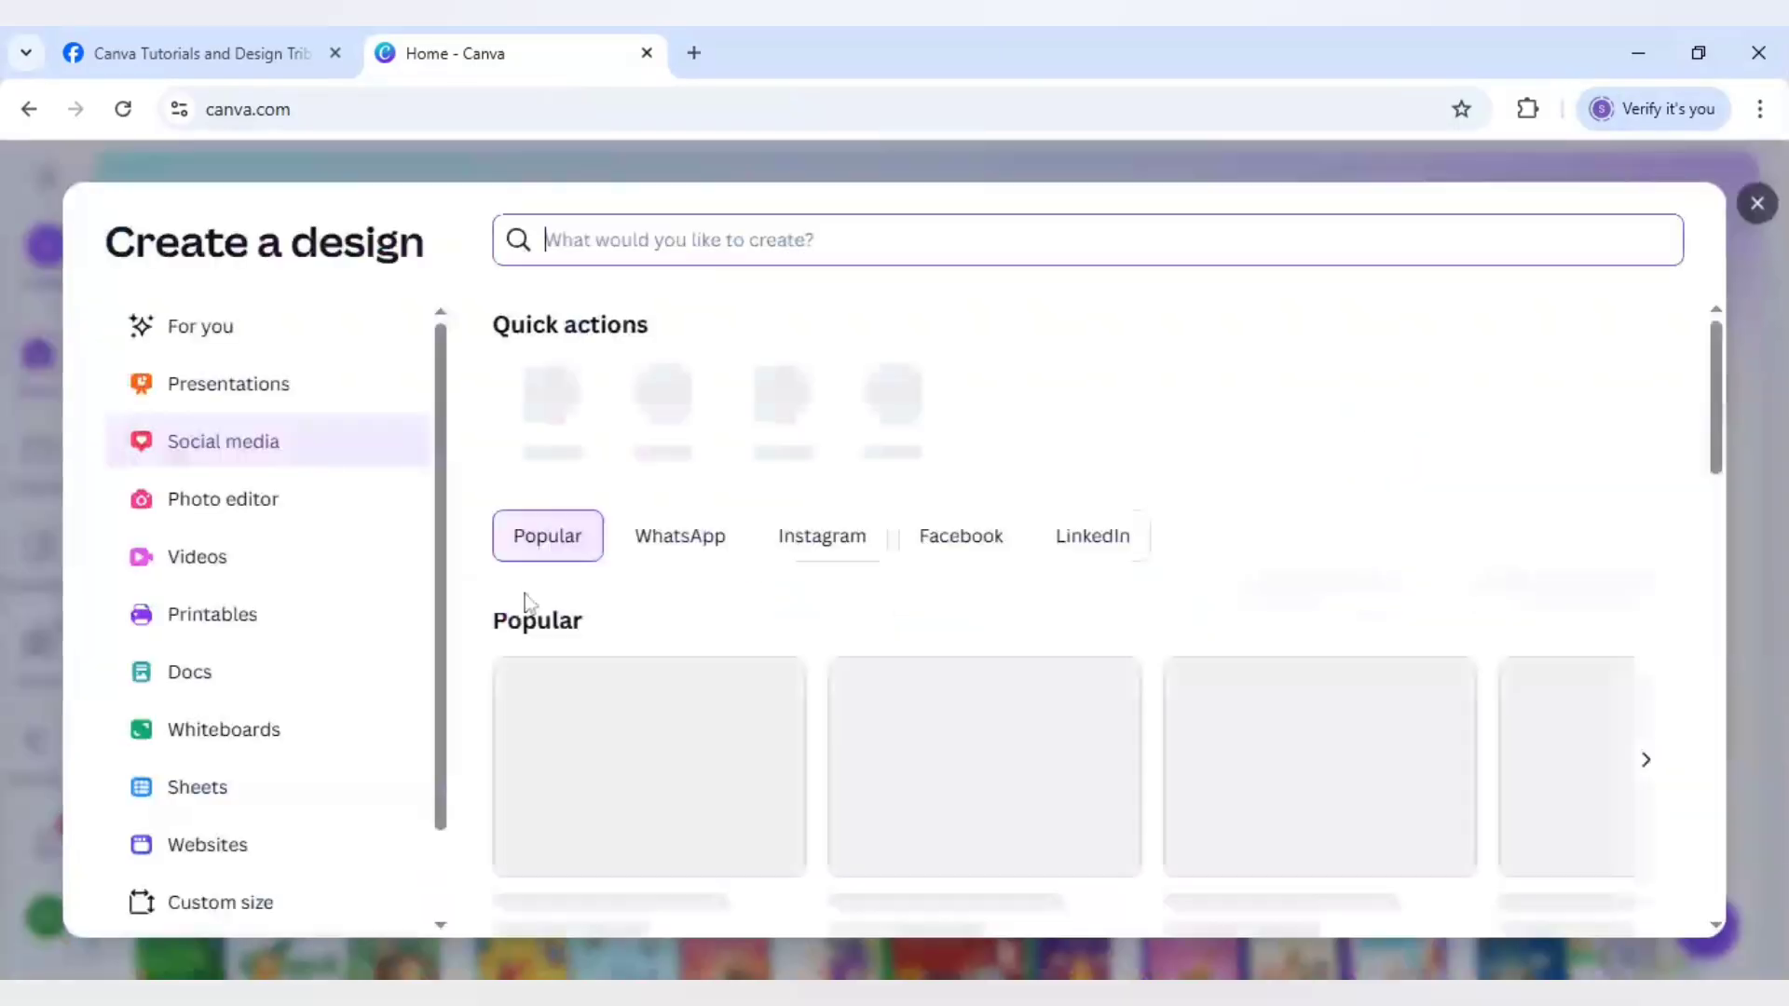
click(832, 564)
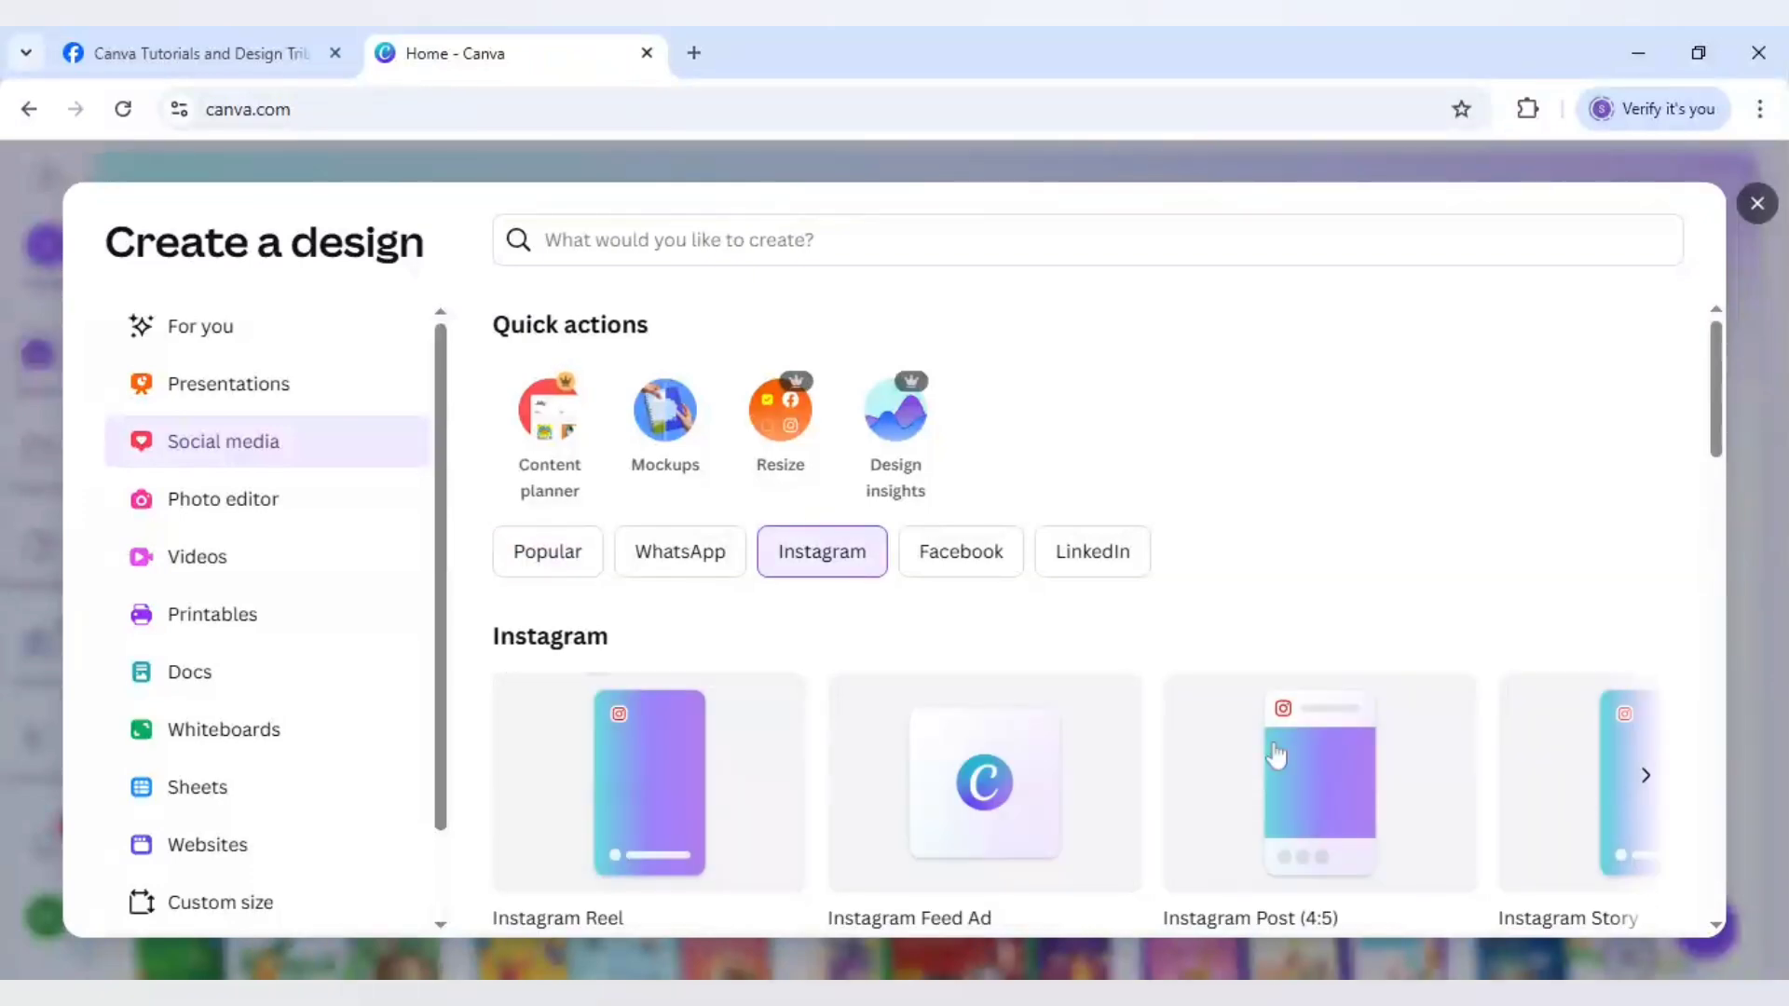
scroll(1039, 773, down, 2)
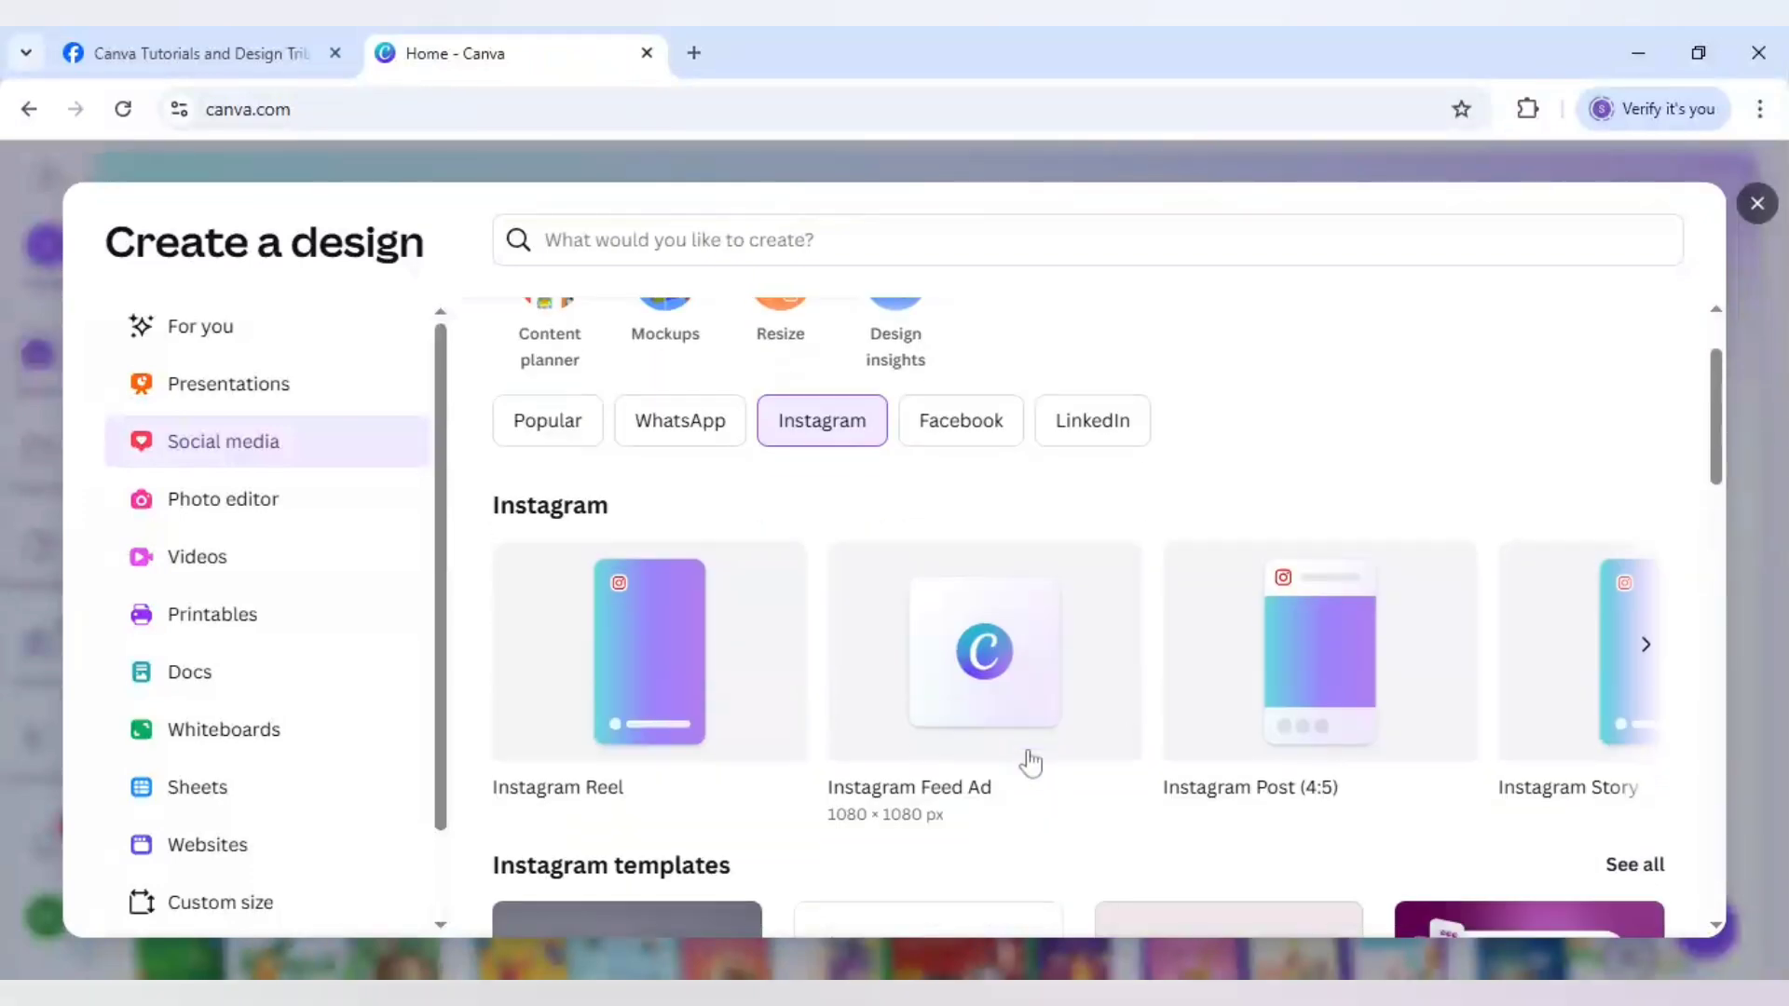
click(1003, 678)
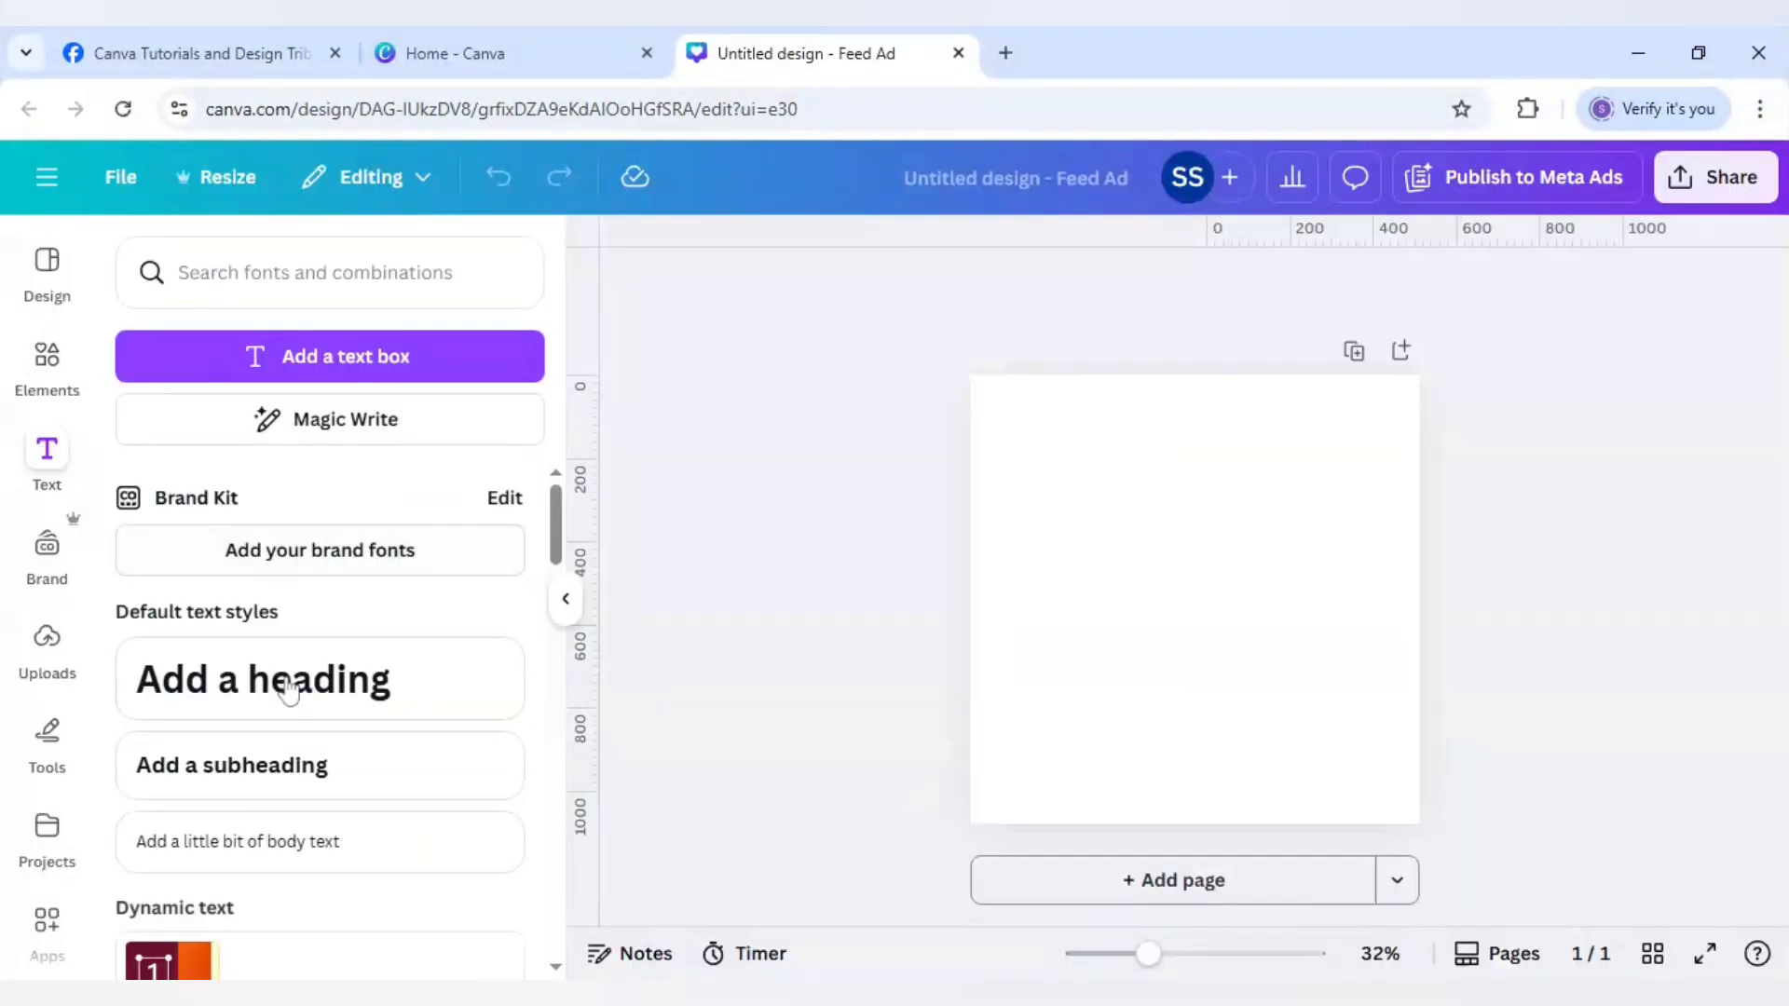
- Add a heading reading "30" and set its font to Cooper BT
click(289, 692)
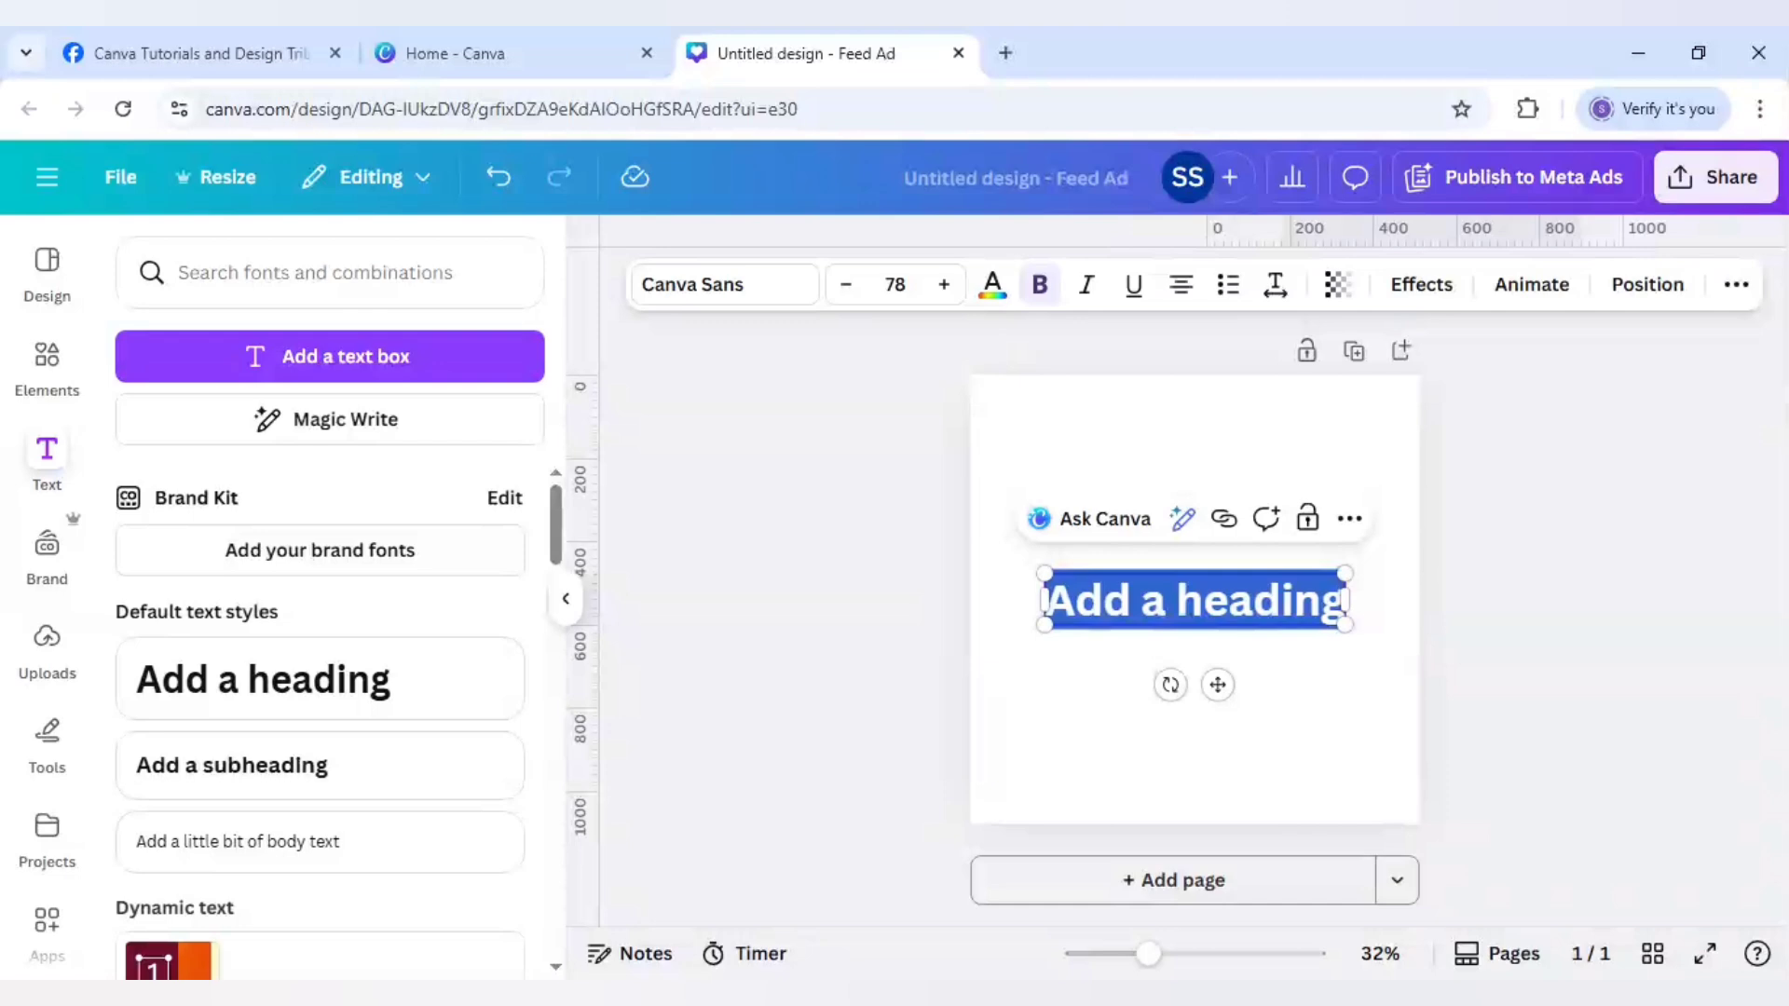
text(30)
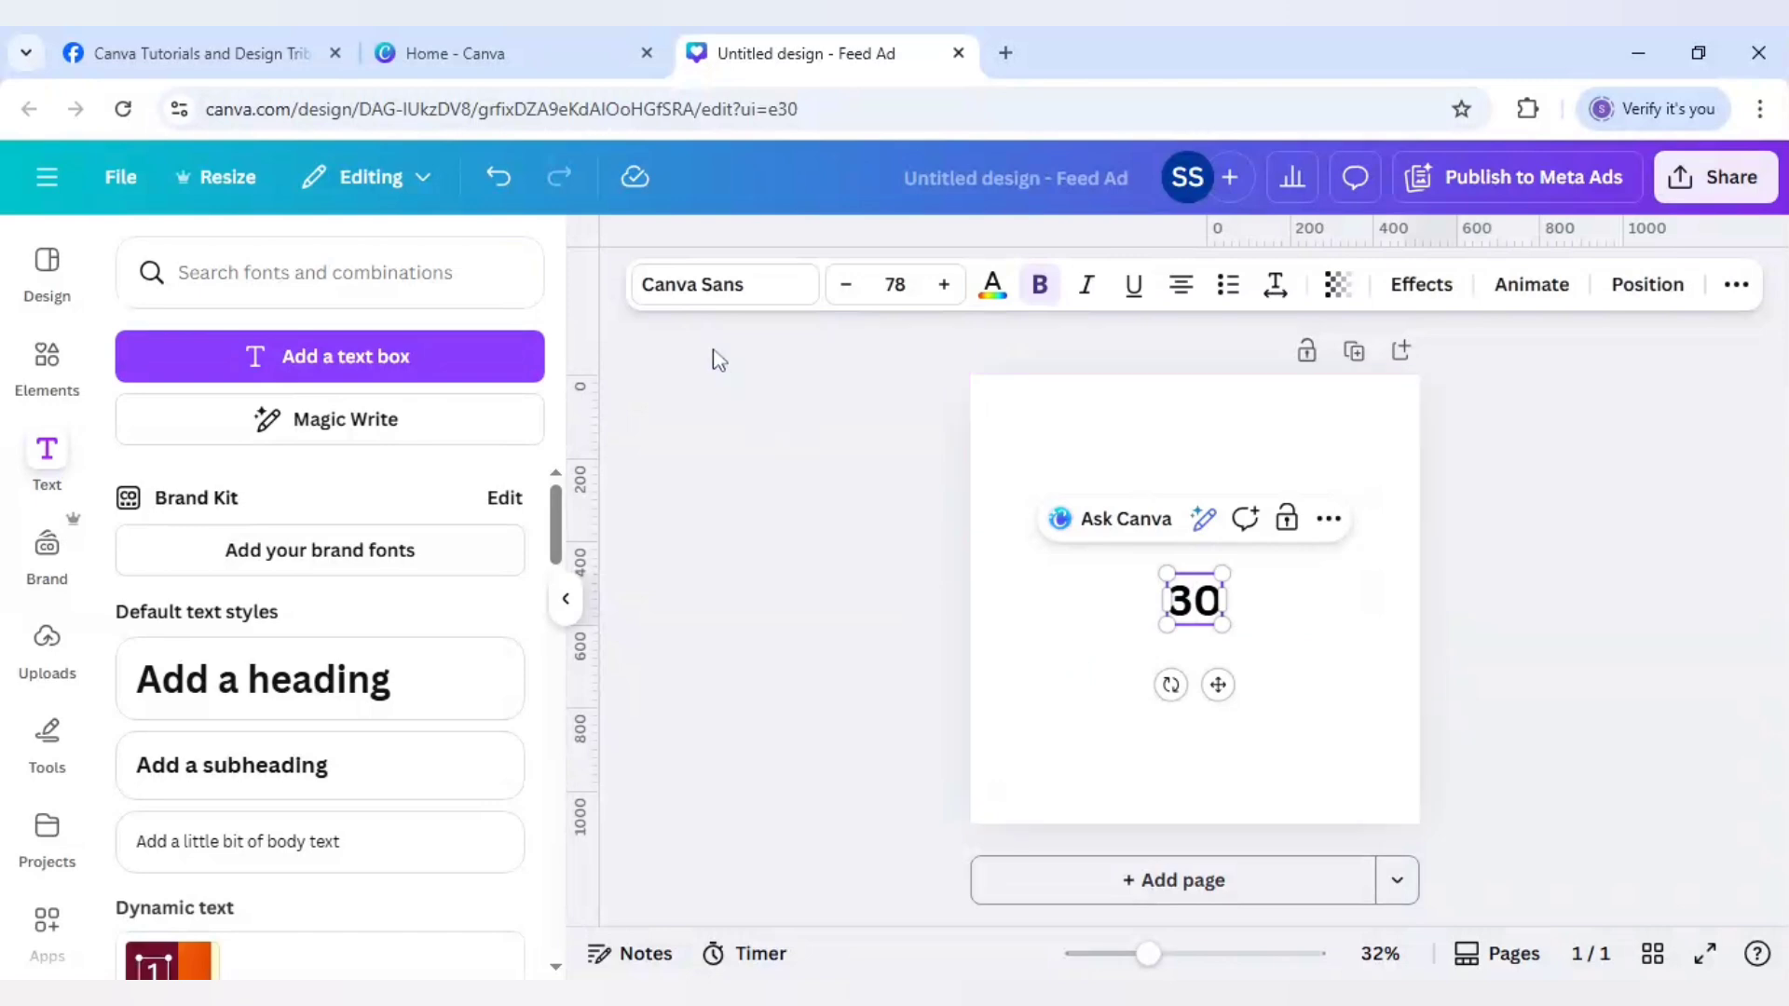
click(716, 288)
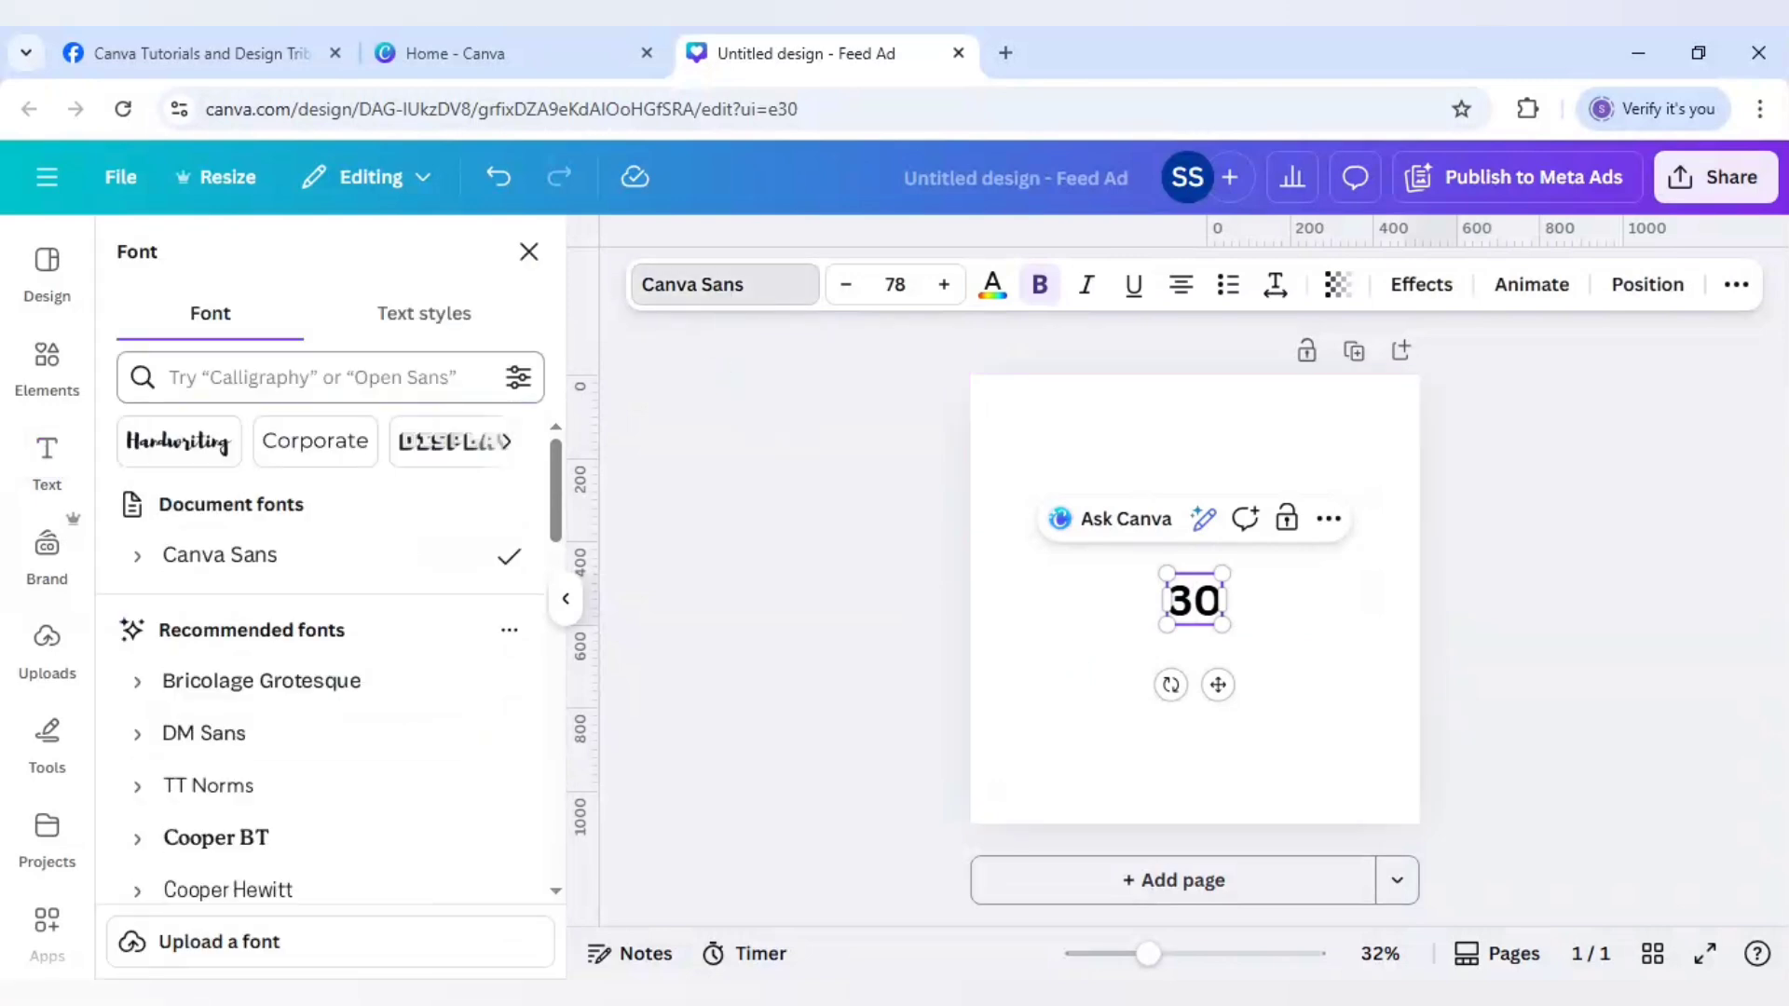
click(138, 841)
scroll(167, 792, down, 3)
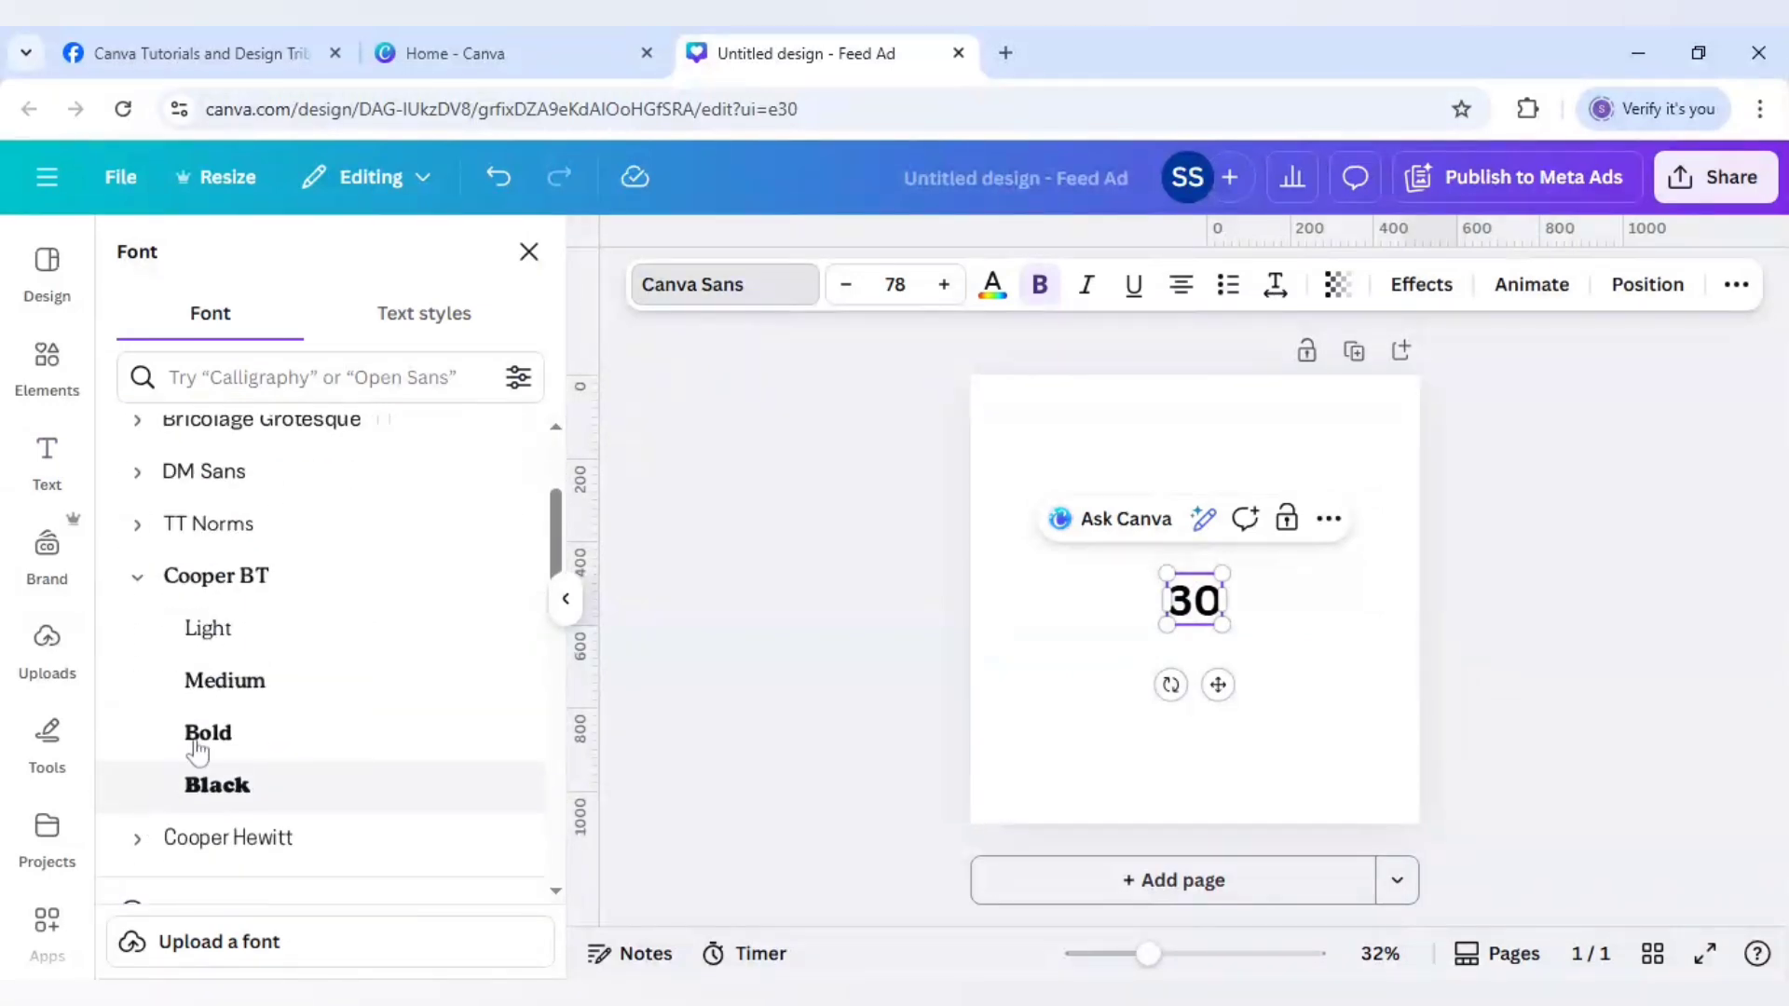
click(239, 690)
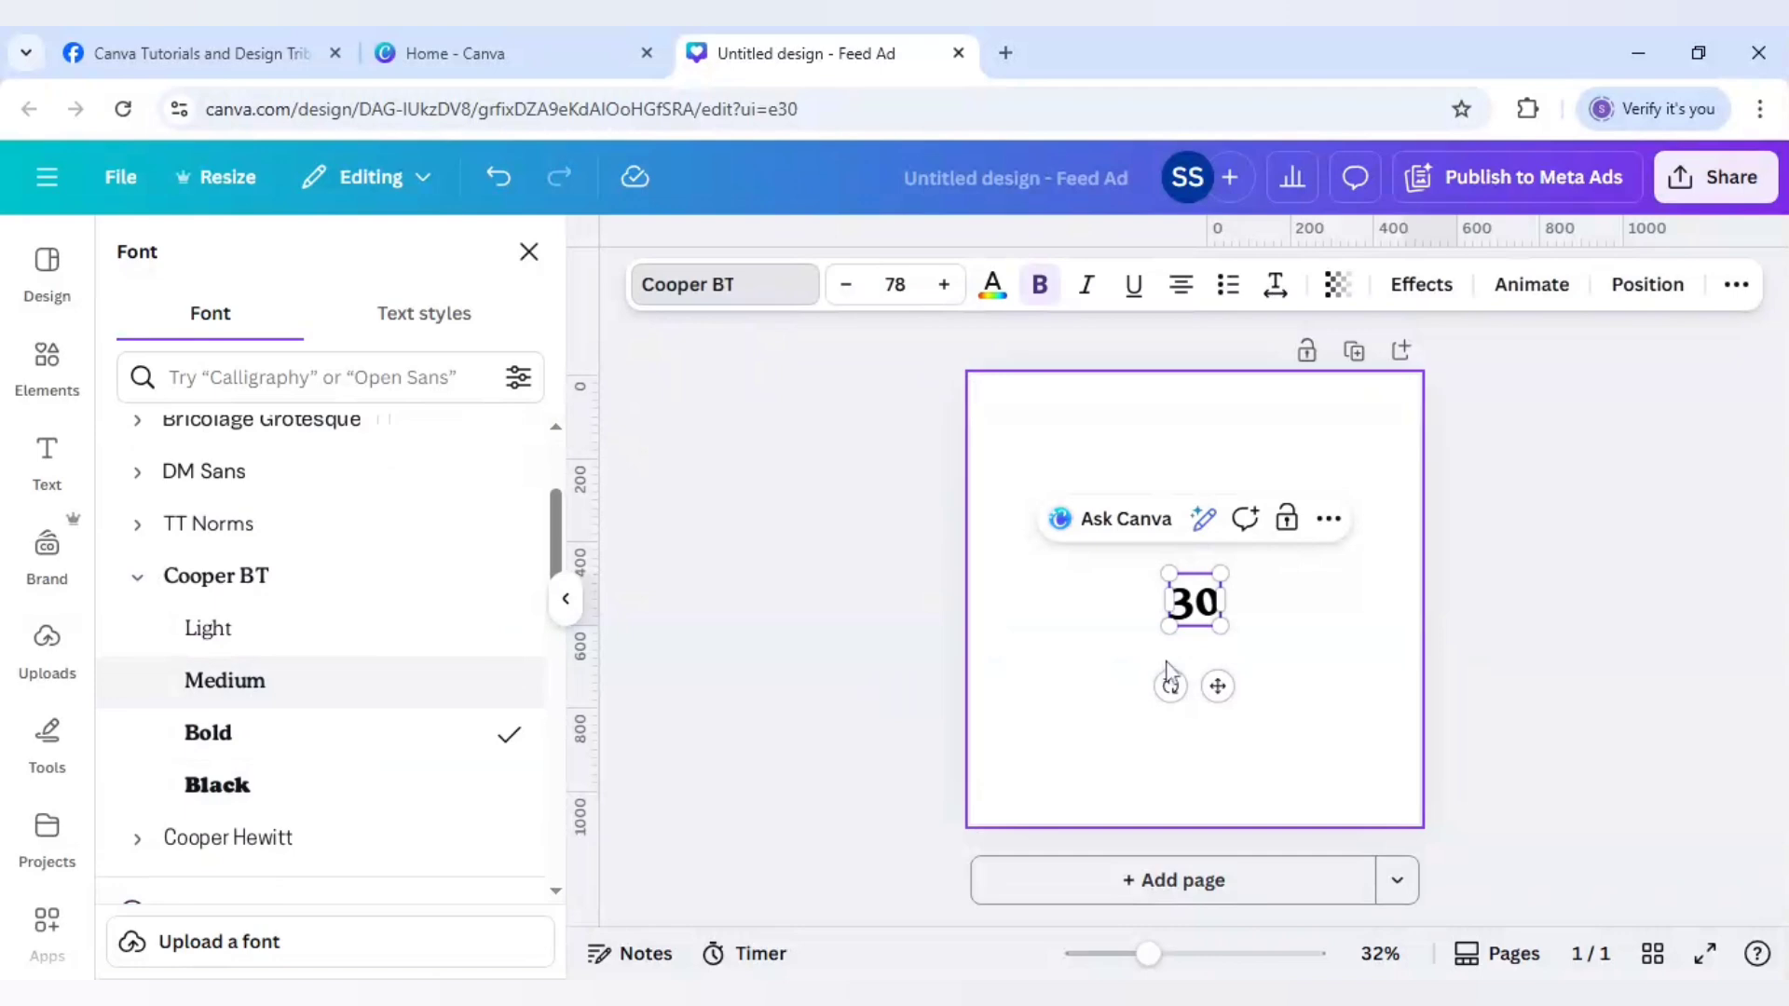
- Enlarge the "30" to font size 555 and centre it on the page
drag(1169, 628, 1018, 779)
drag(1219, 573, 1404, 476)
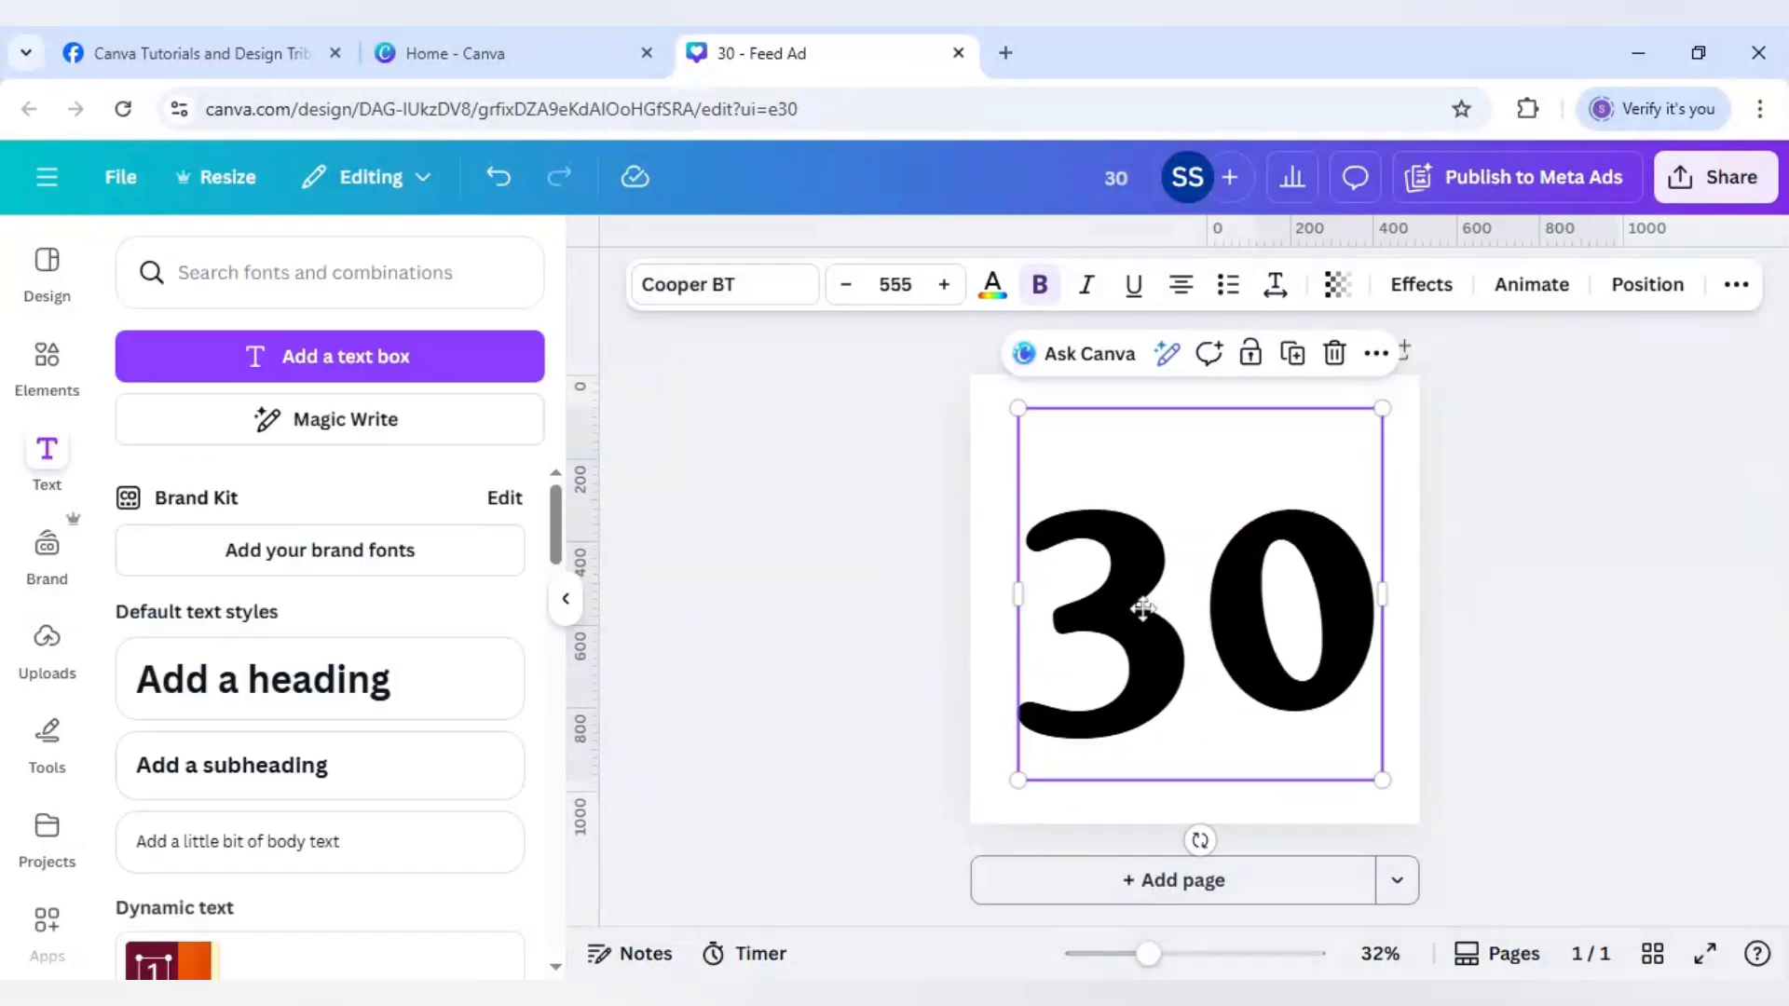
mouse_move(1144, 616)
mouse_down()
mouse_move(1159, 609)
mouse_move(1138, 604)
mouse_up()
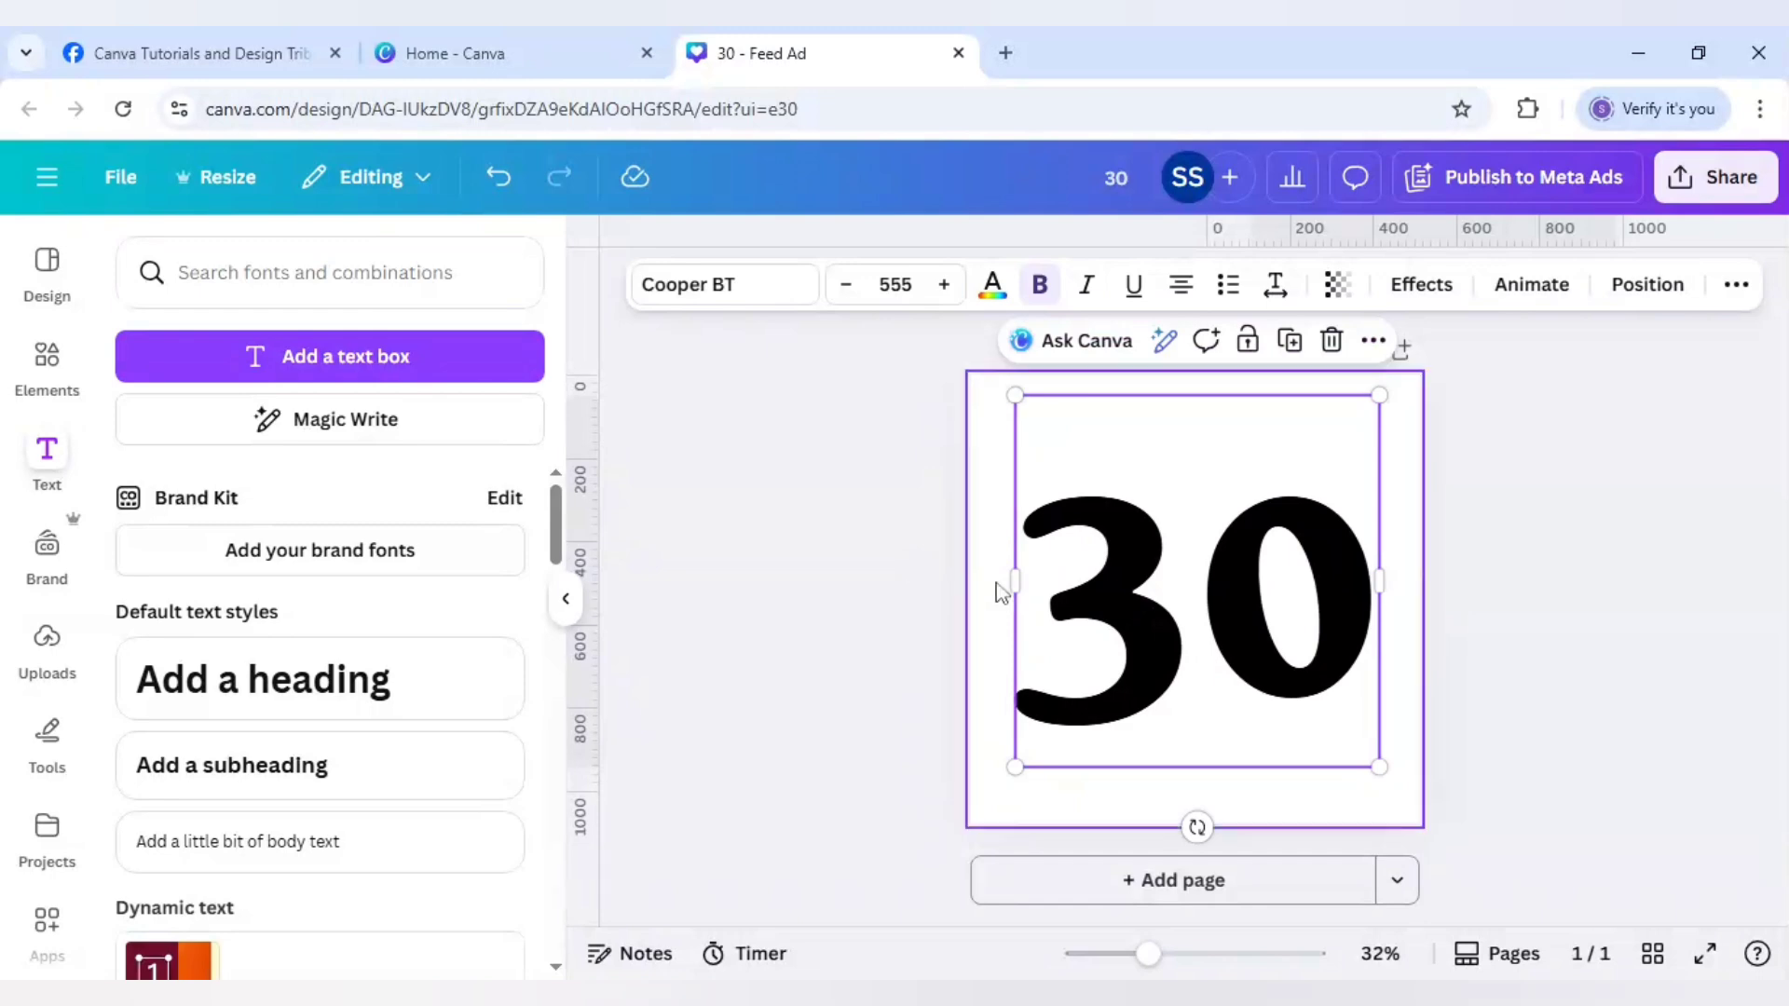
- Duplicate the black "30", offset the copy slightly to its right, and colour the copy purple
click(1304, 354)
drag(1212, 574, 1222, 570)
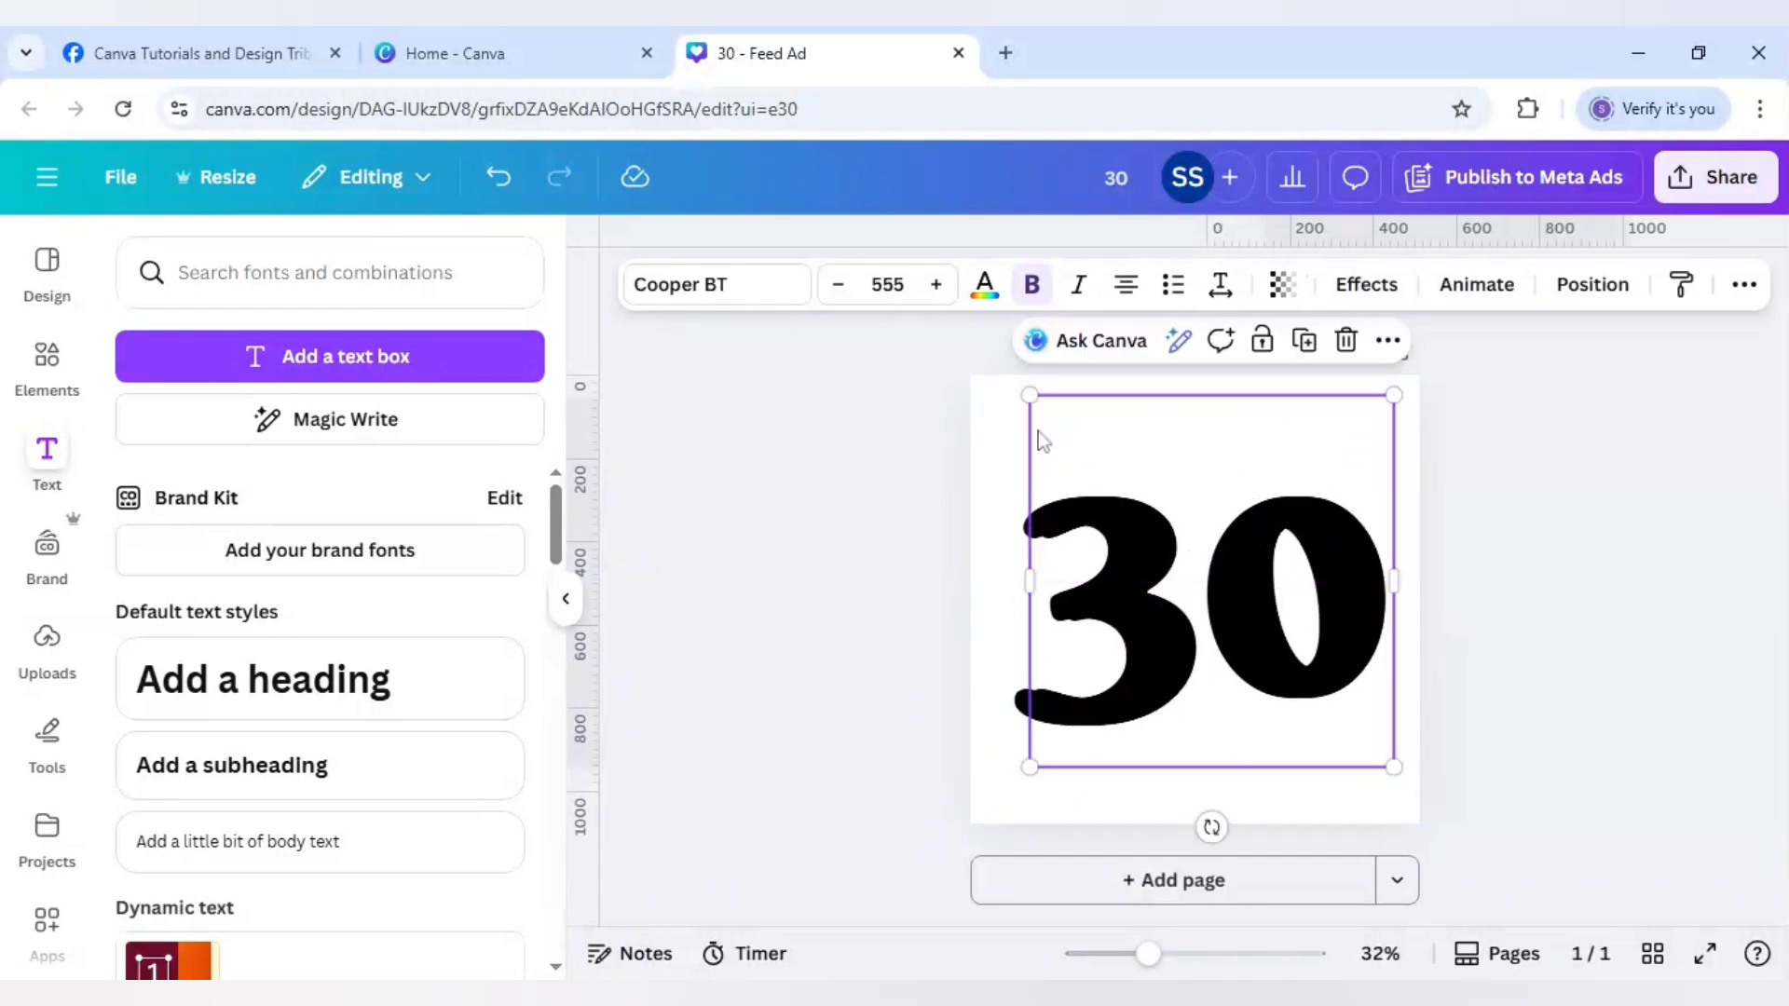
click(985, 289)
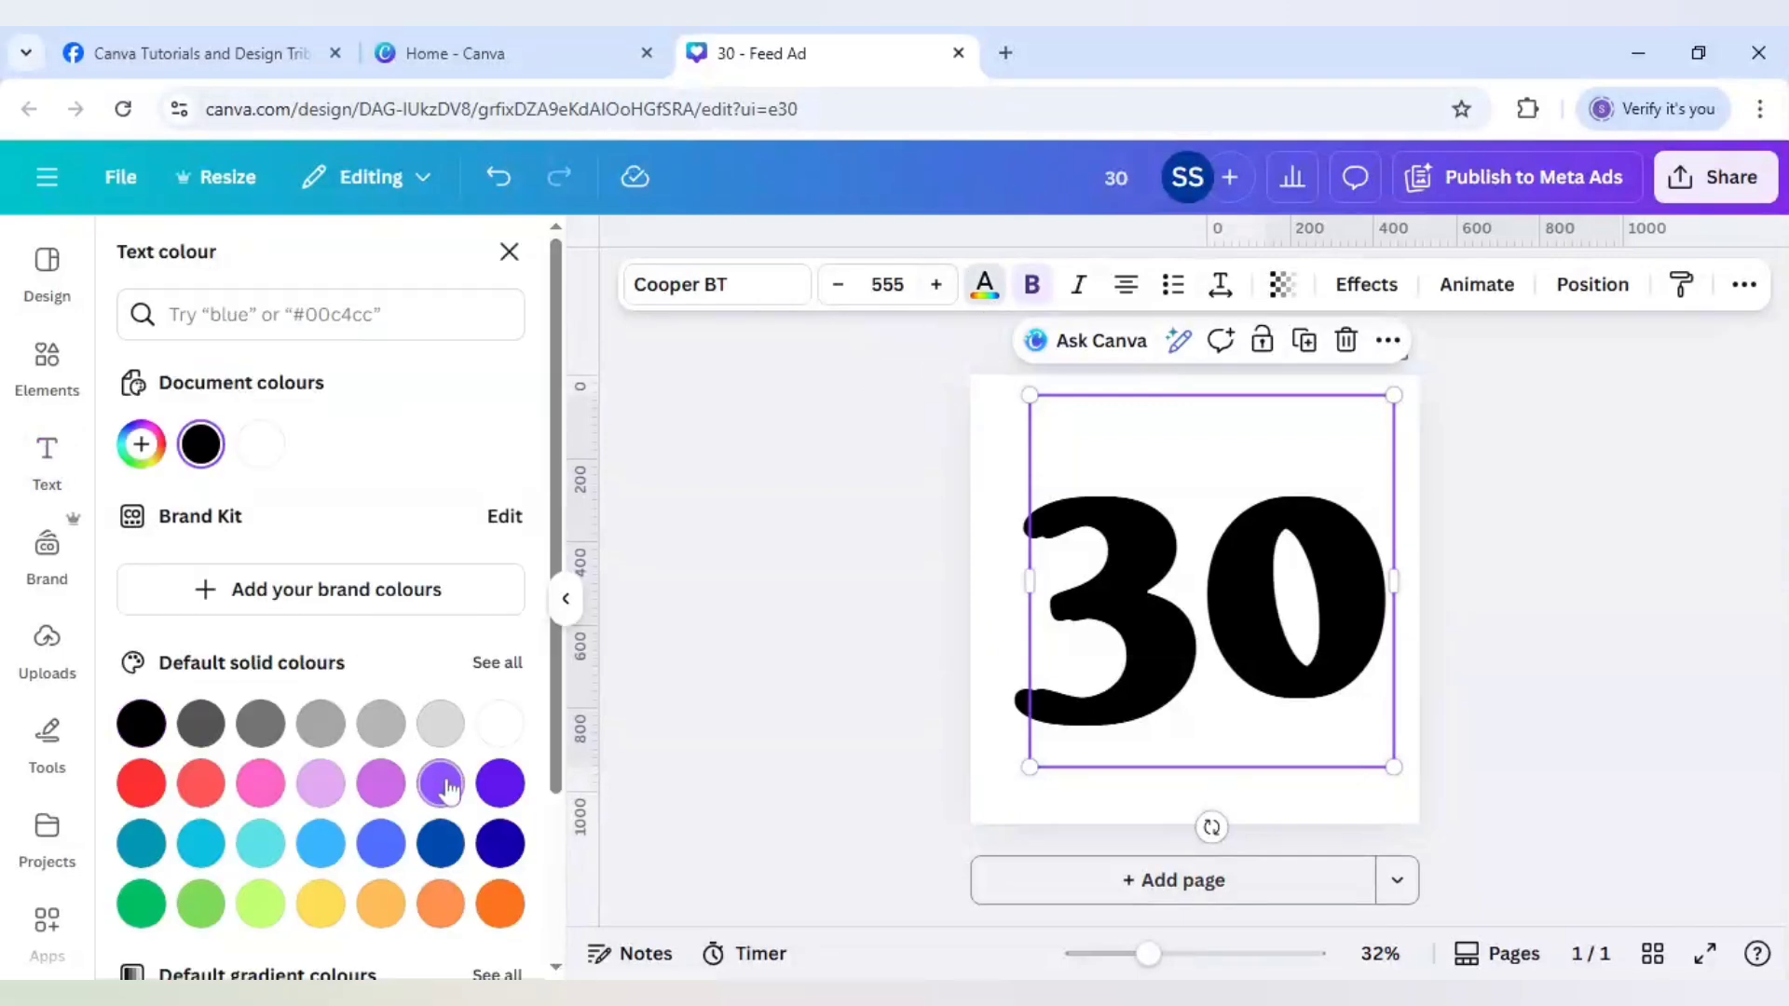
click(448, 788)
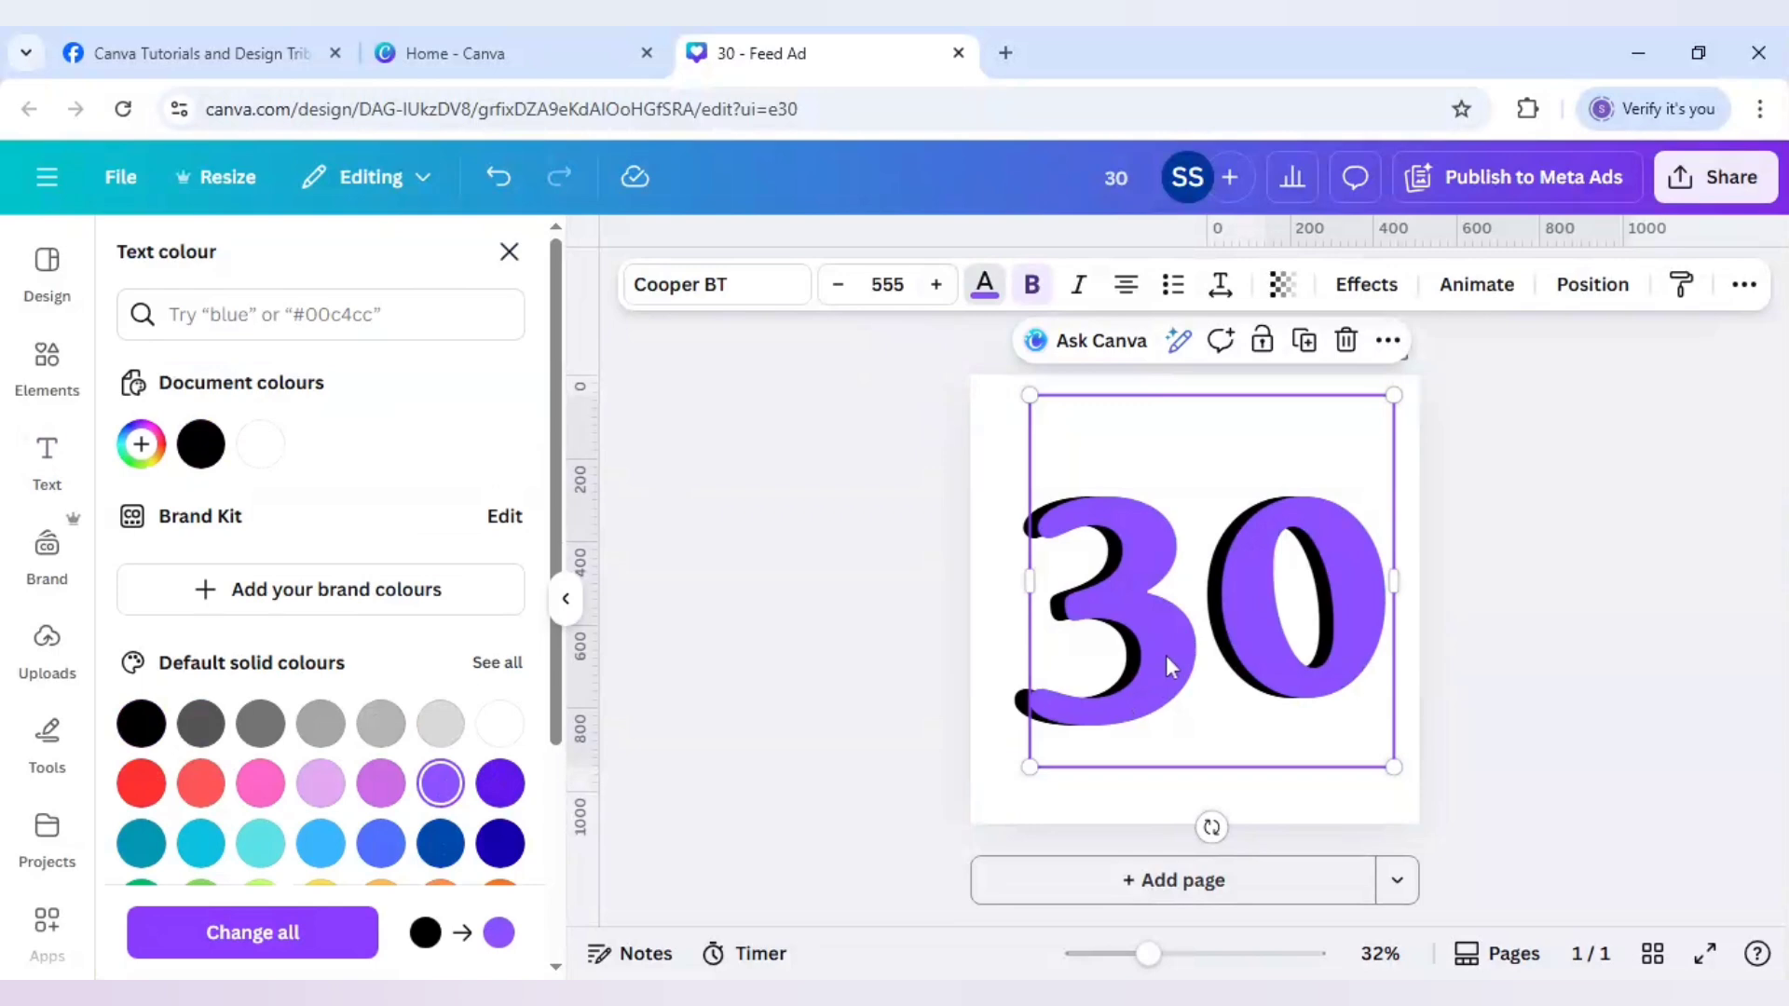
drag(1166, 657, 1167, 659)
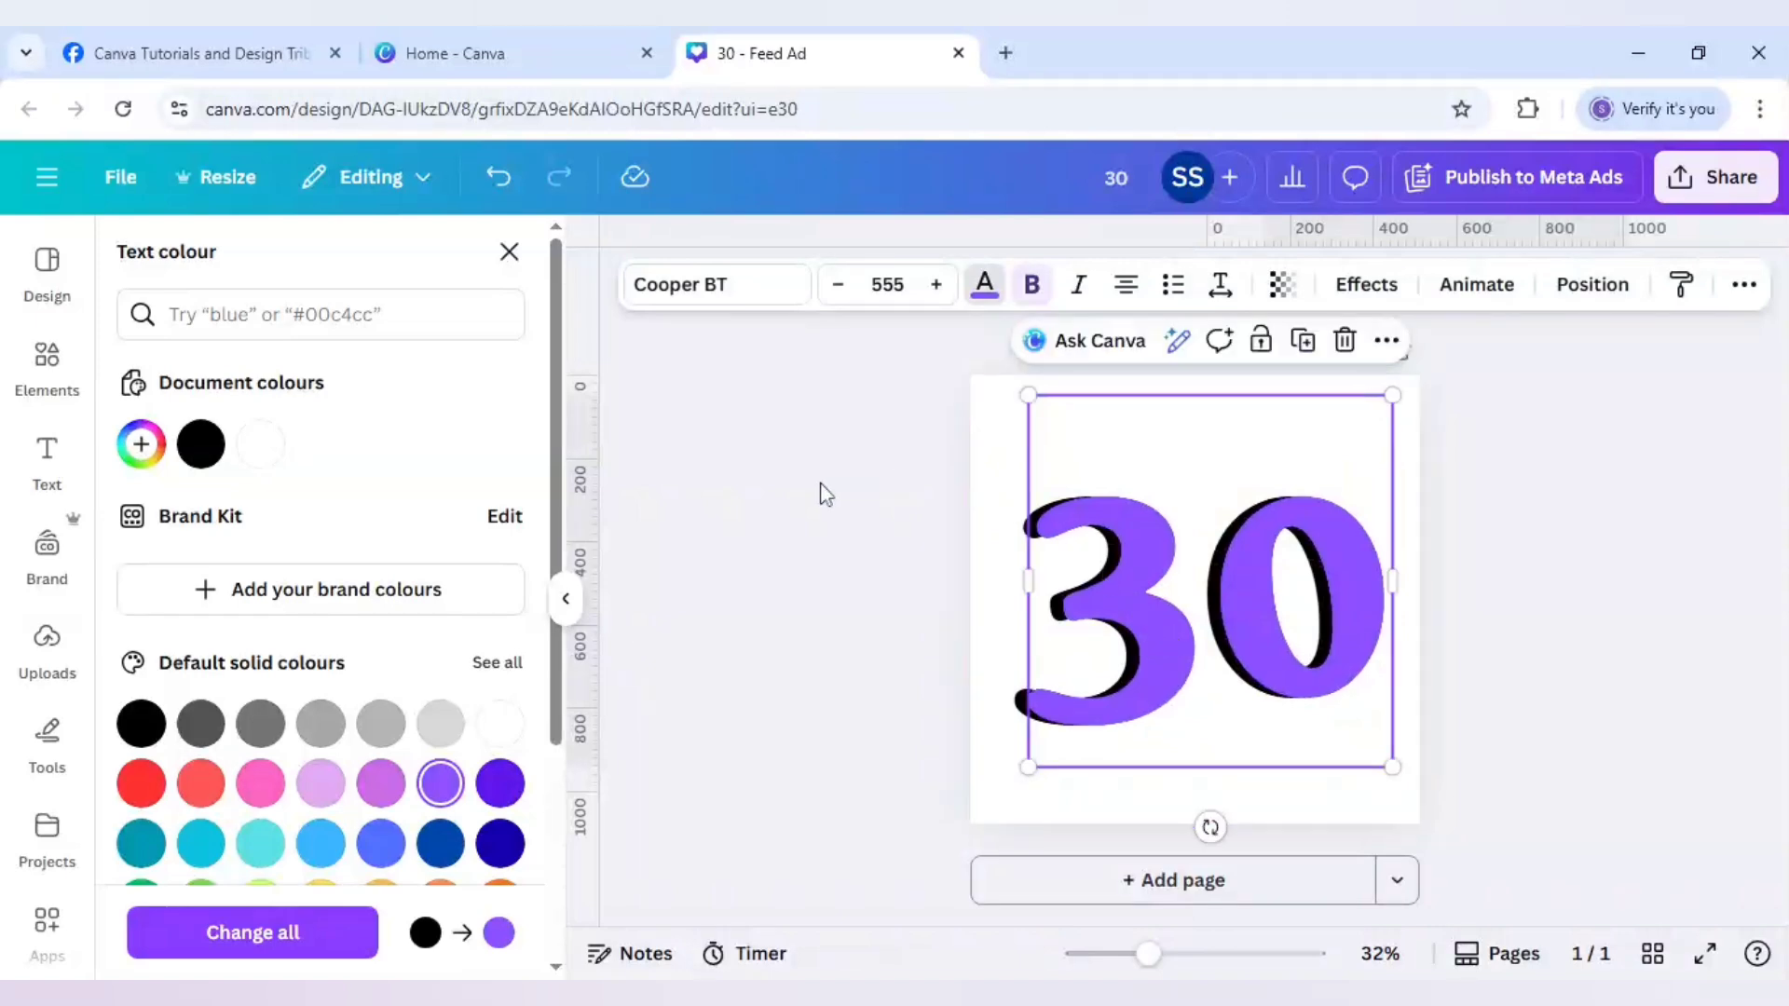
- Search the elements for "yellow gold glitter background" and show only the photo results
click(58, 357)
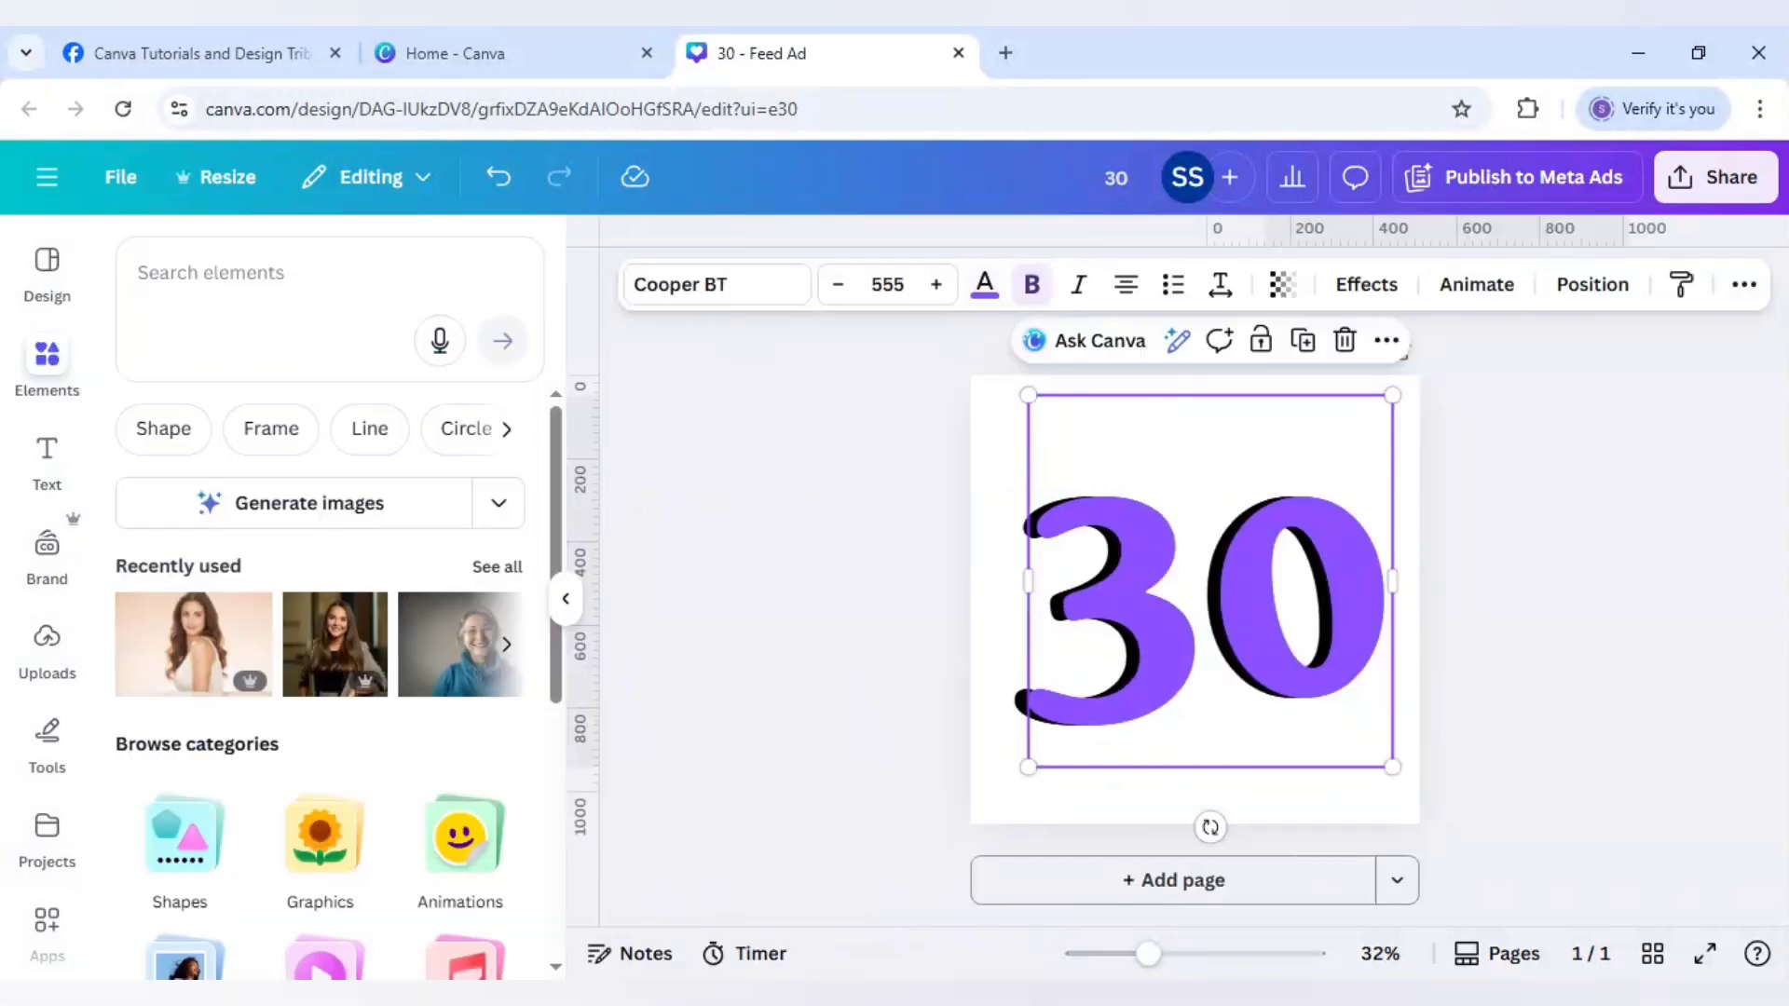
click(224, 274)
text(yell)
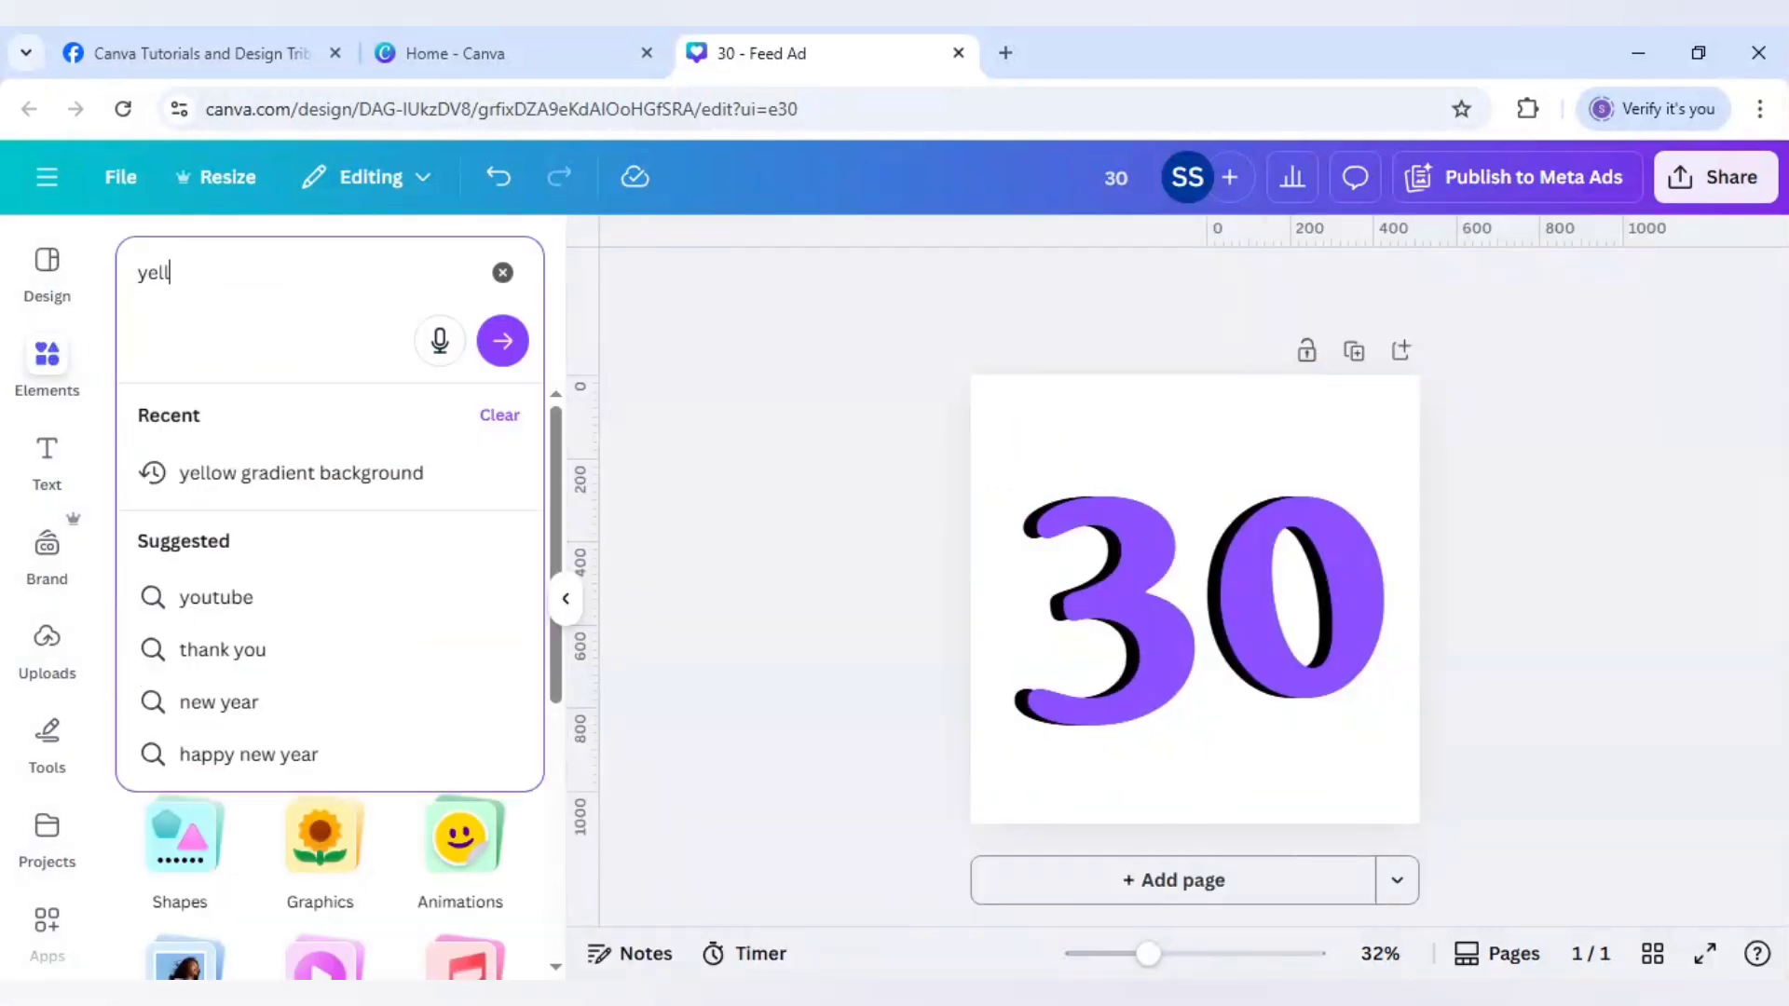
text(ow)
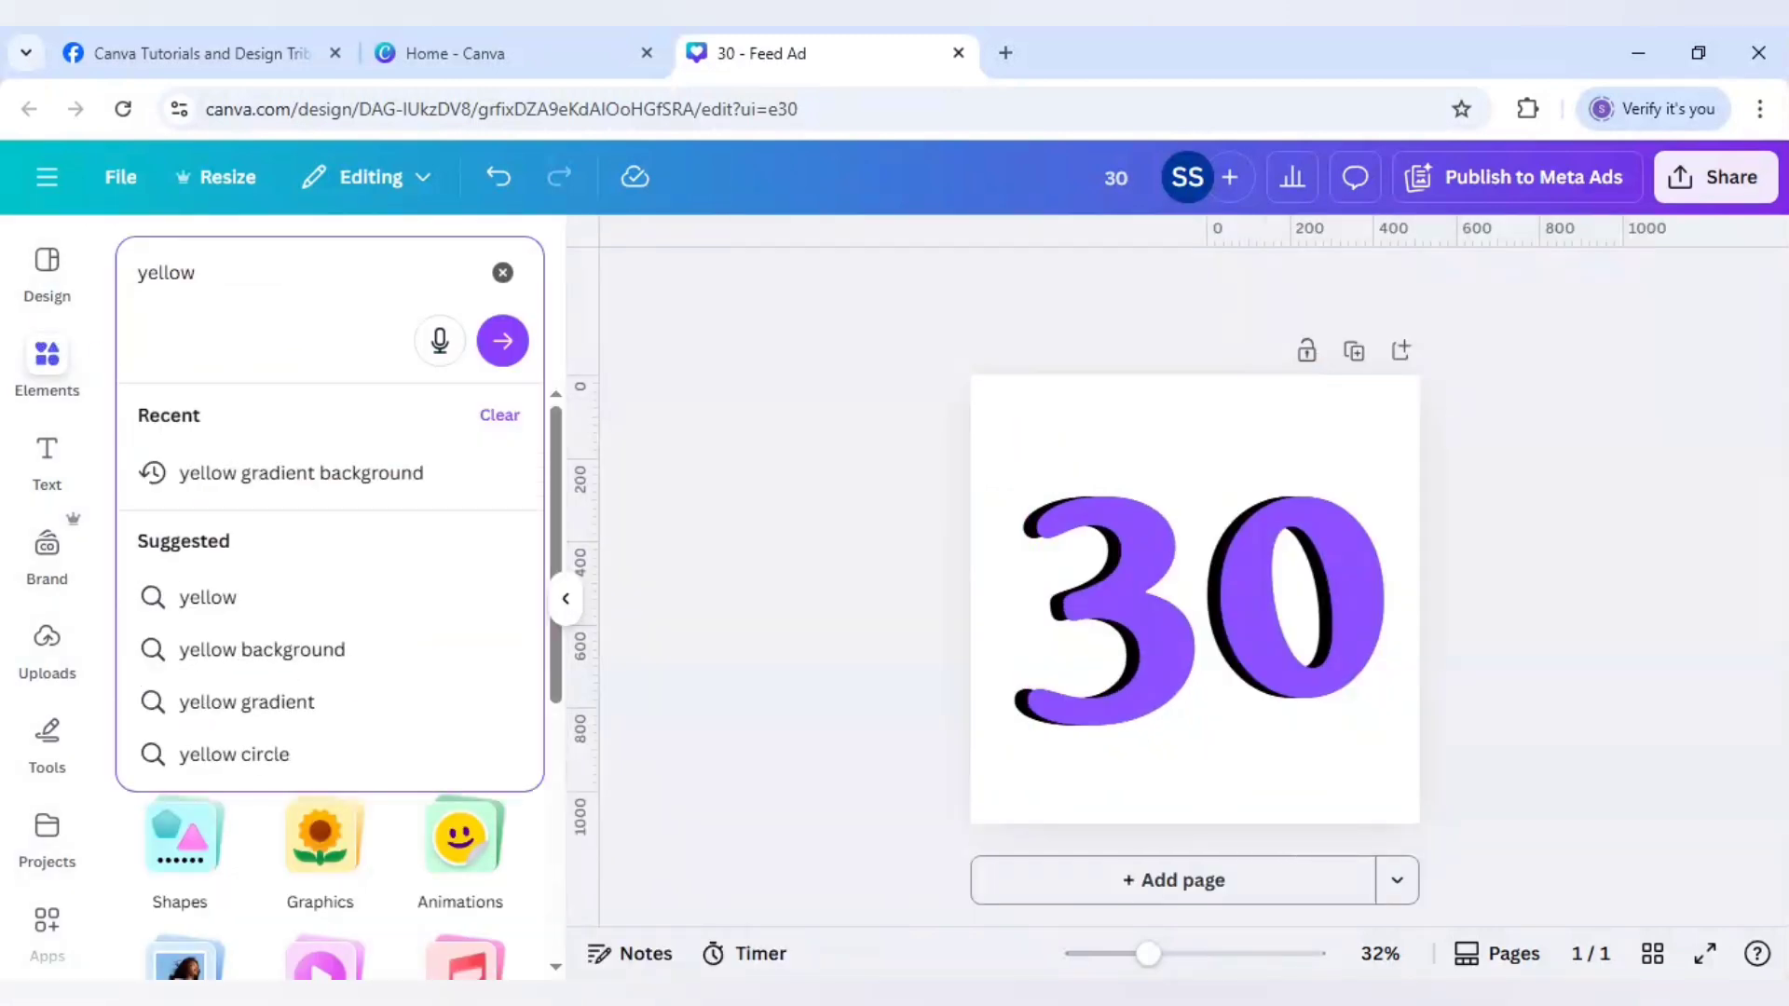
text( gold glitt)
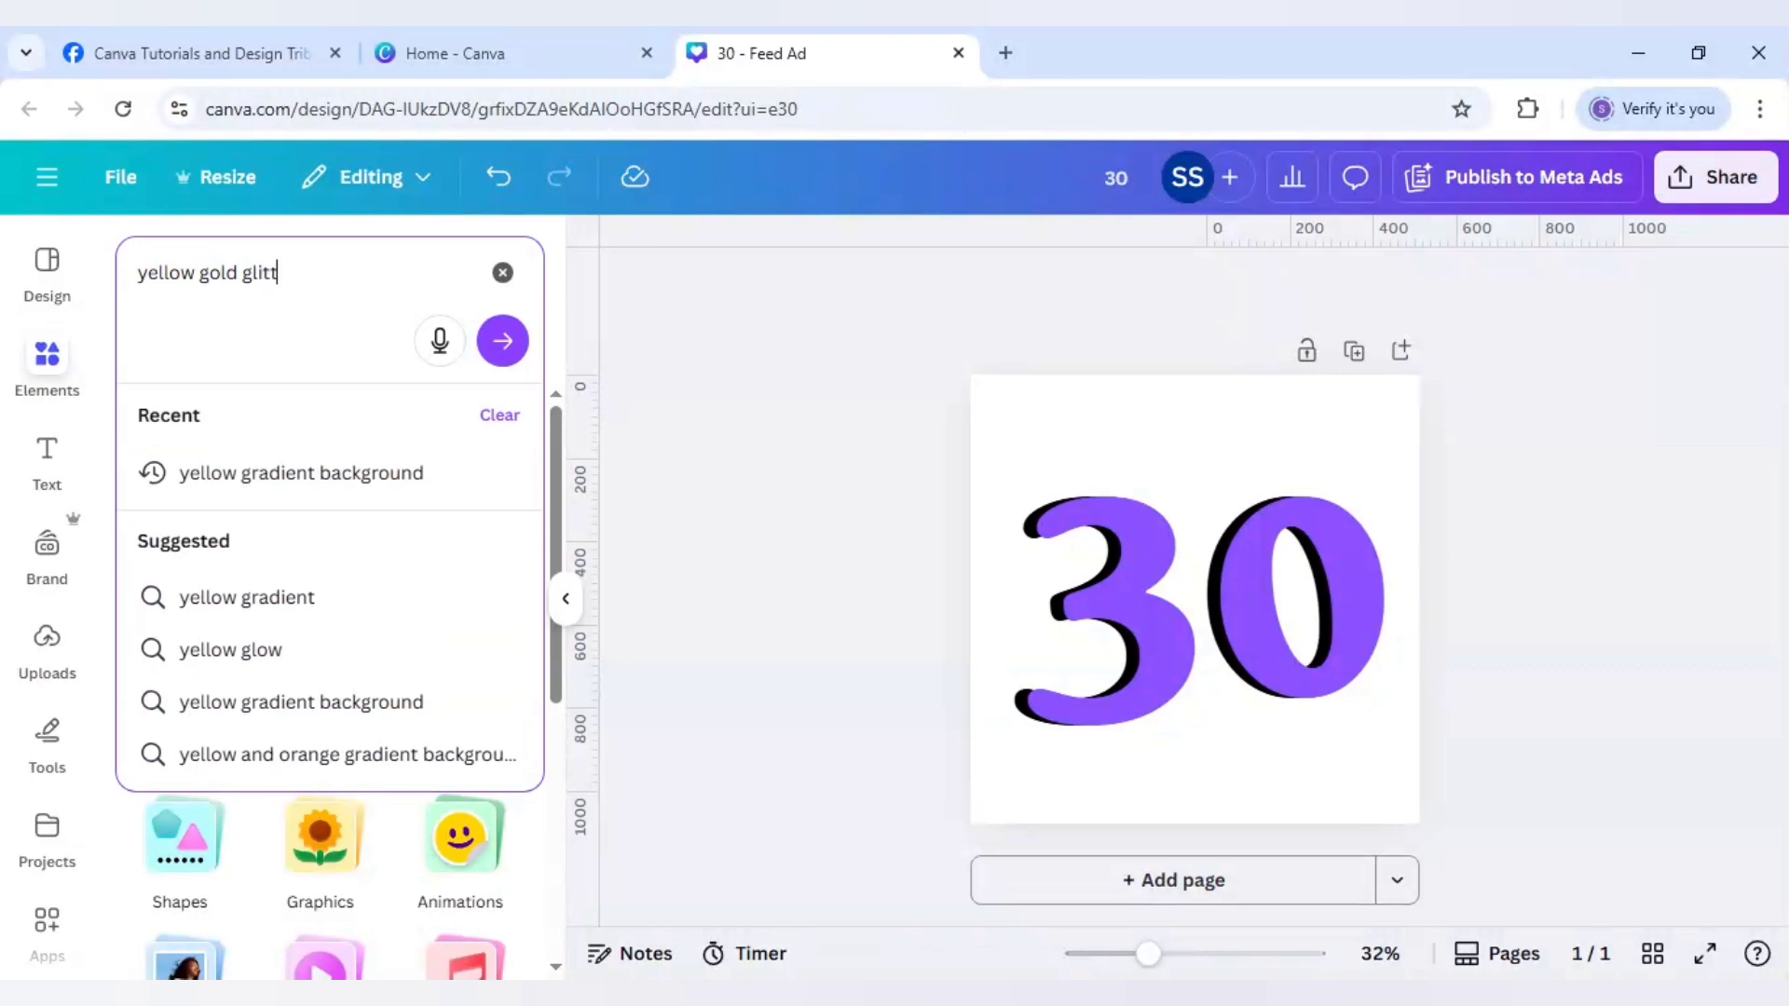
text(er background)
key(Return)
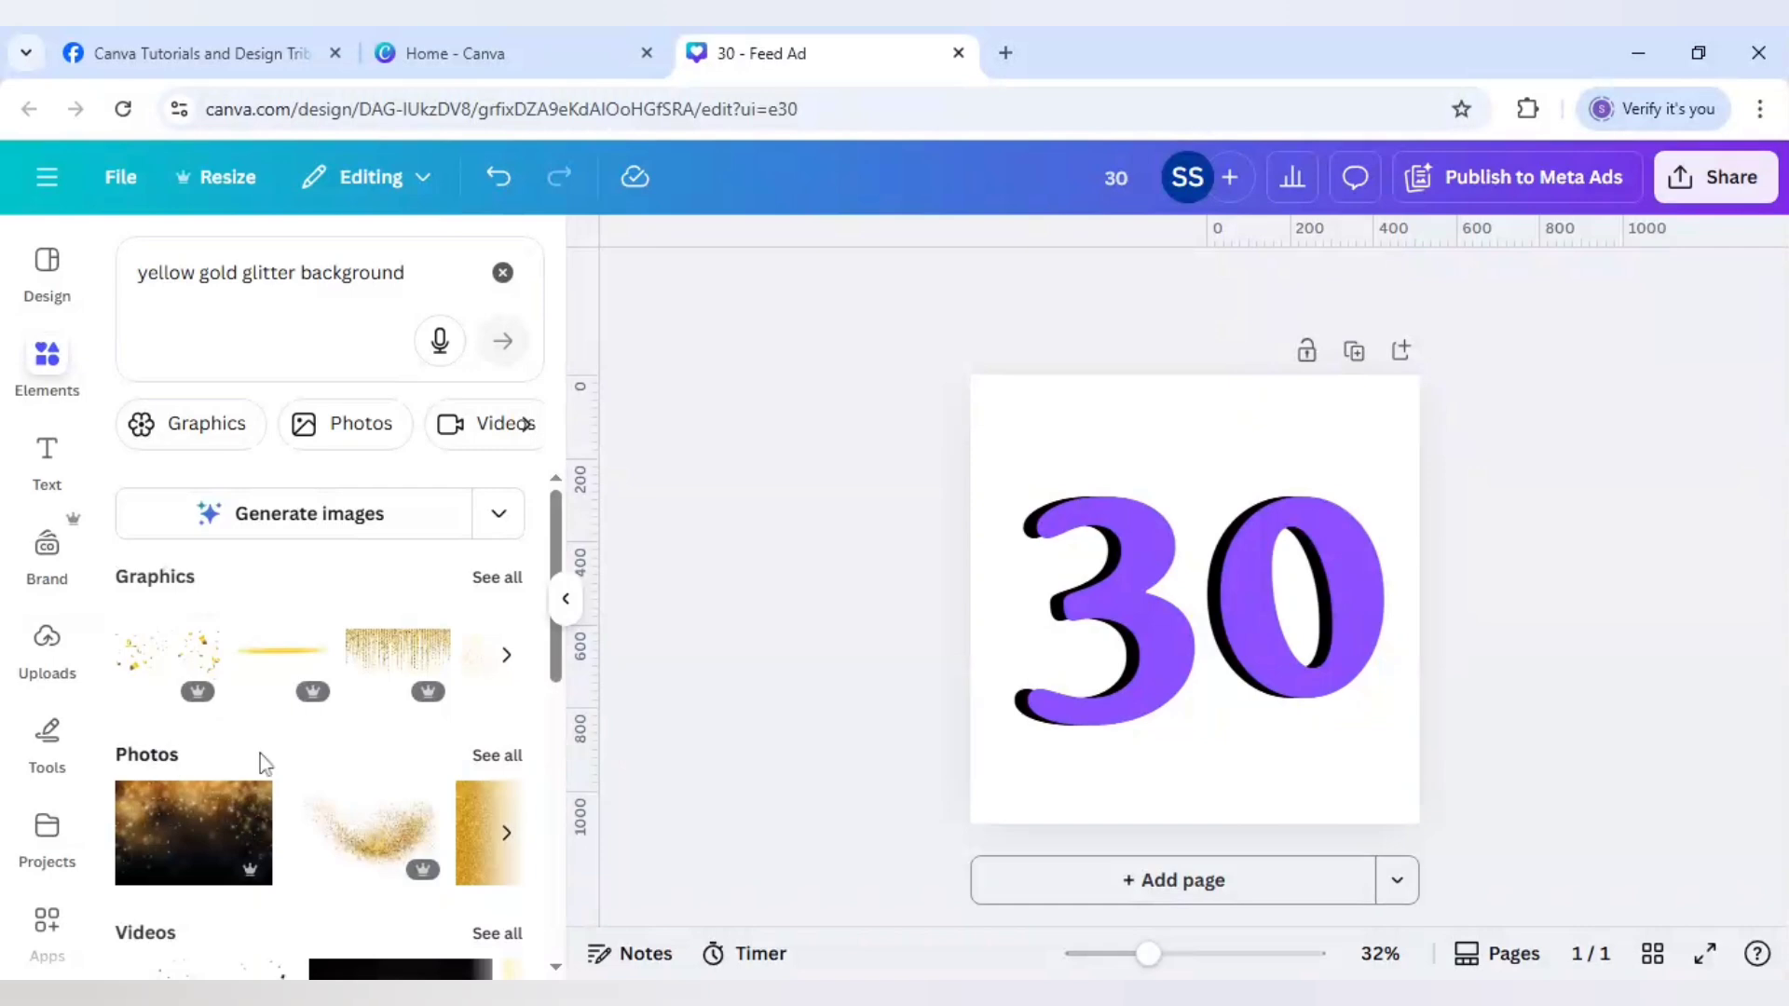
click(497, 756)
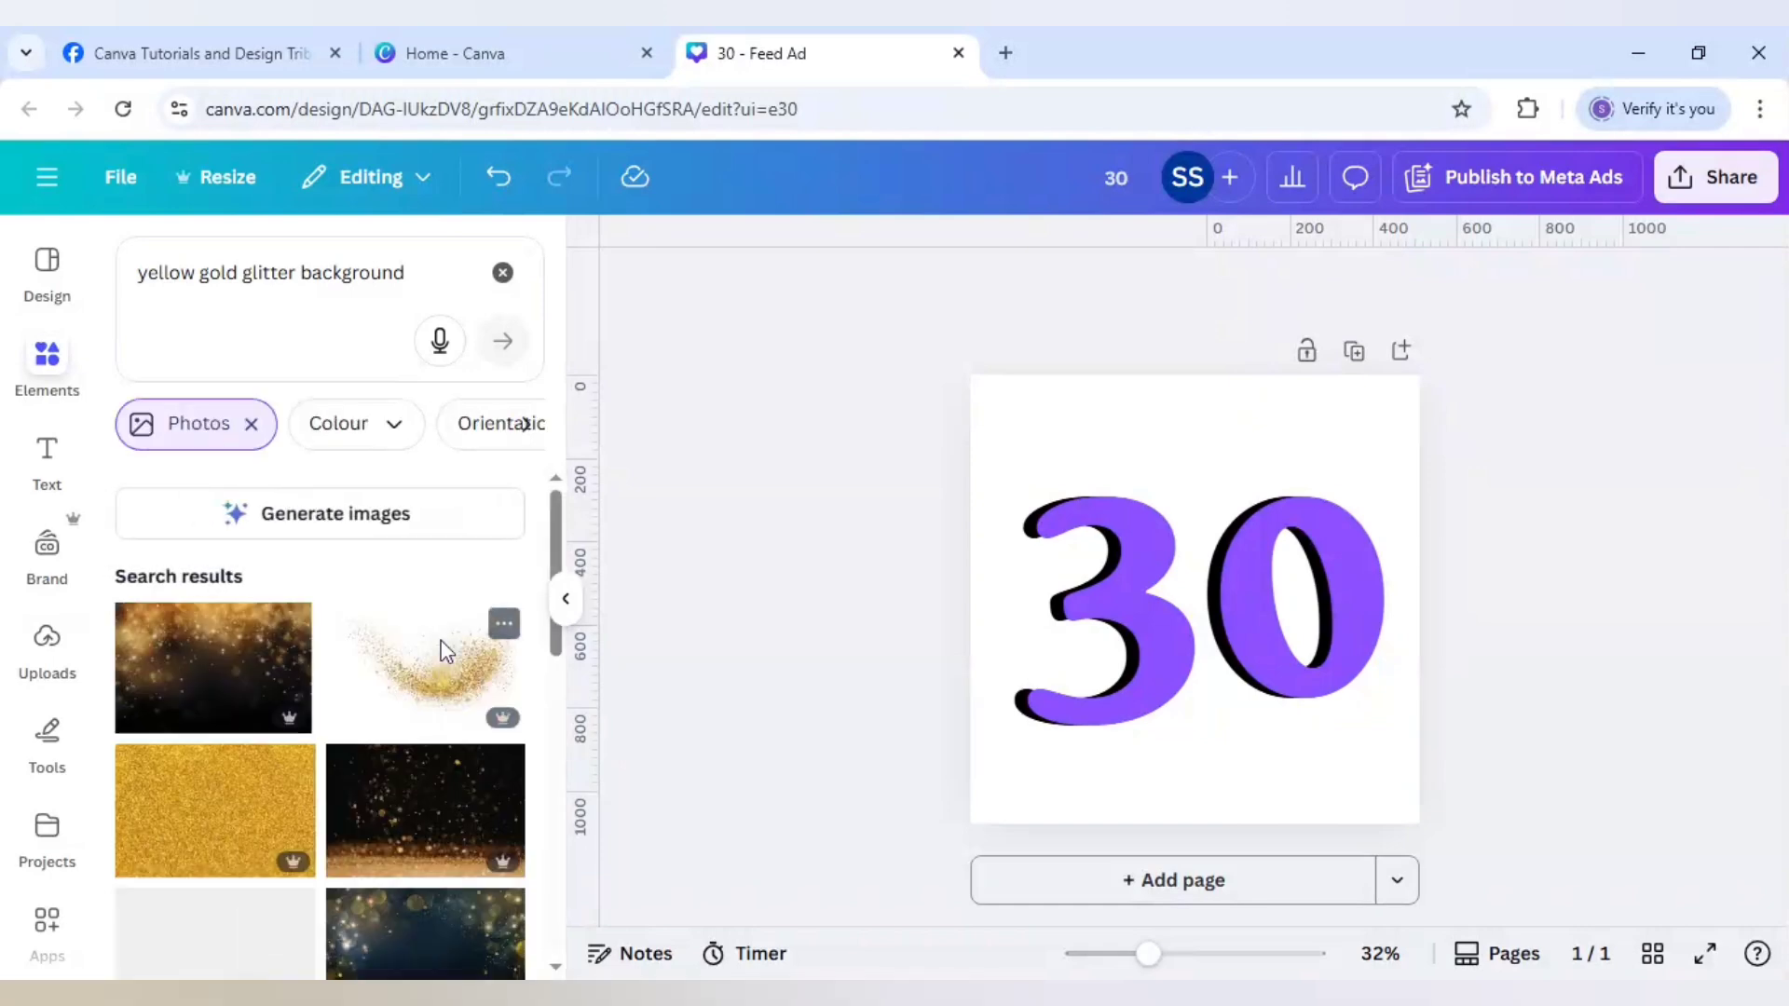
- Add the plain gold glitter photo and enlarge it to the full page width, covering the "30"
scroll(415, 658, down, 2)
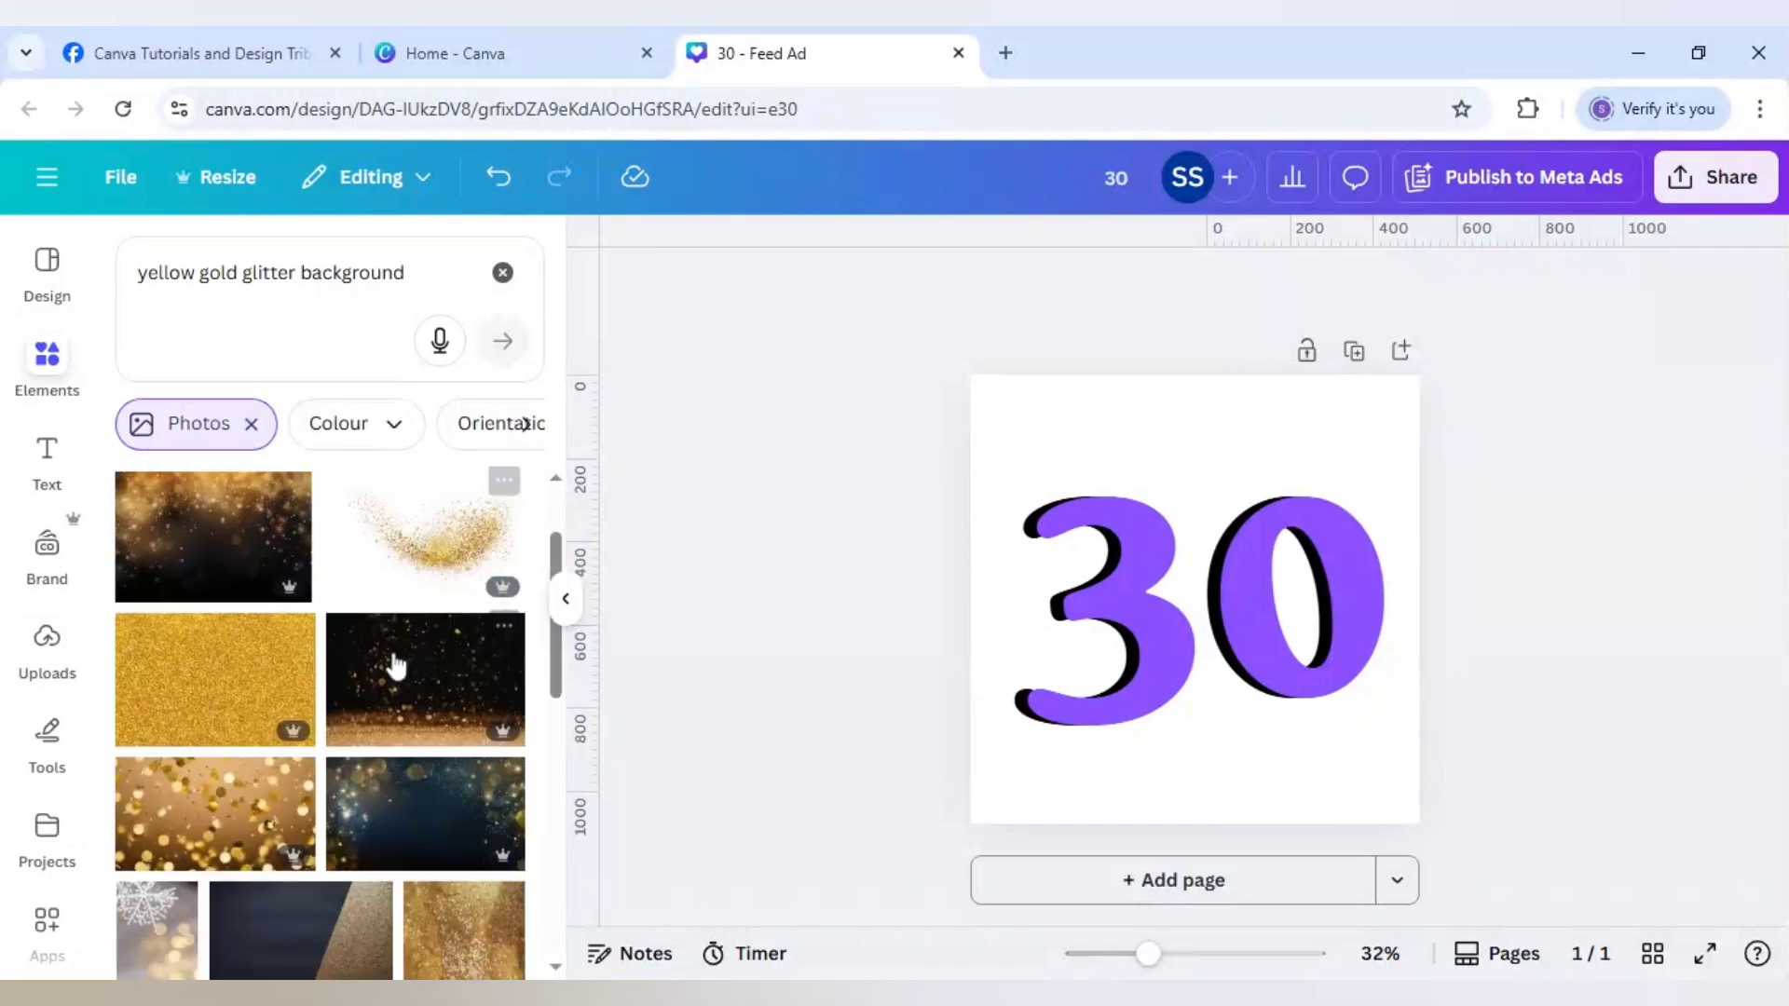
click(266, 684)
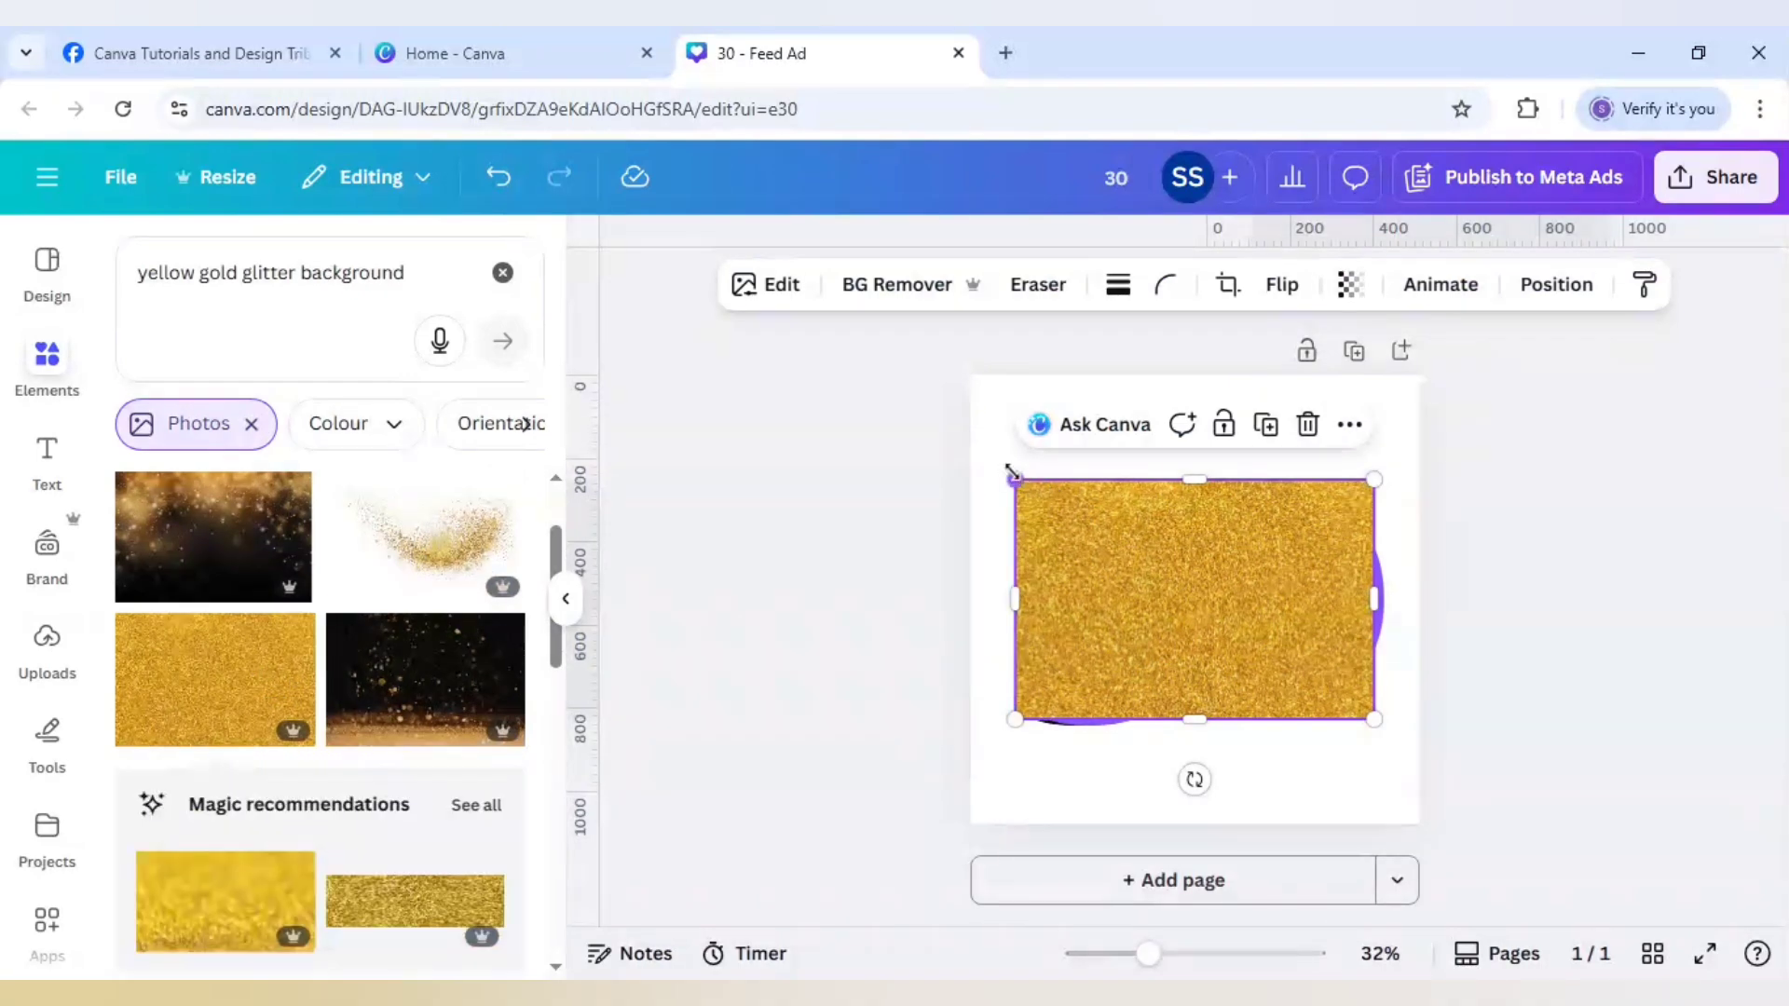
drag(1006, 473, 967, 451)
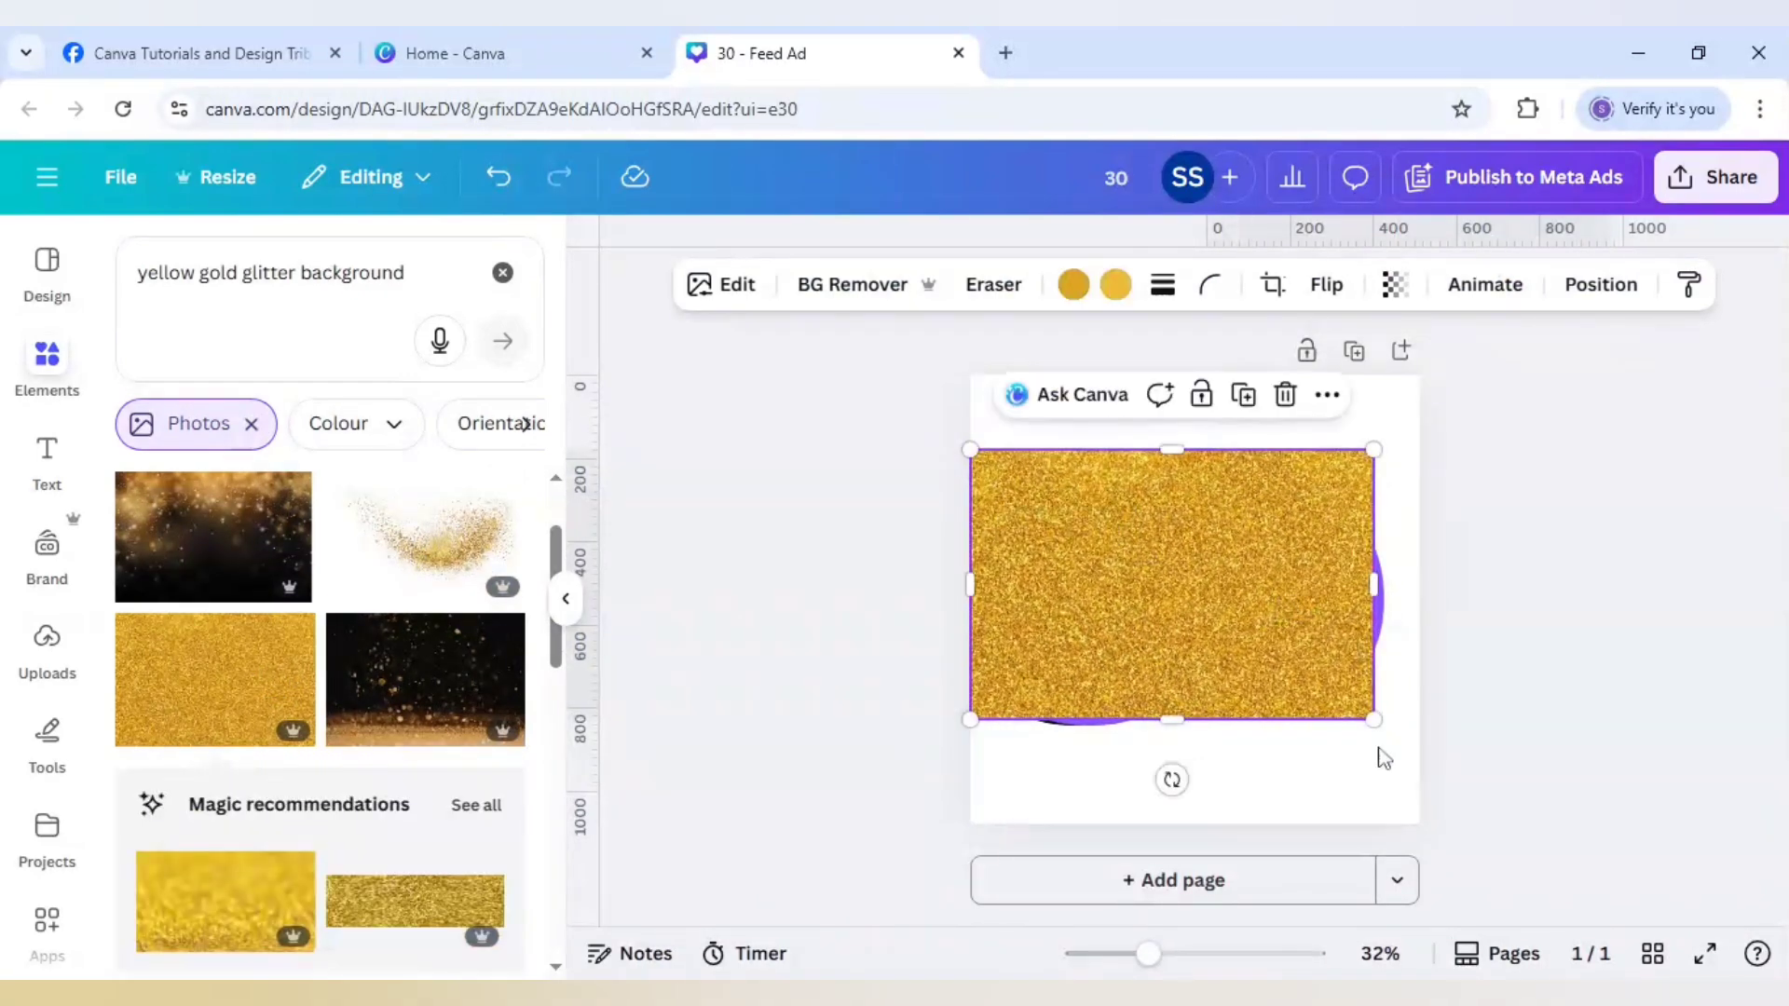
drag(1373, 720, 1417, 754)
- Lower the glitter photo's transparency to 69 to check its coverage of the "30", and restore it to 100
click(1395, 284)
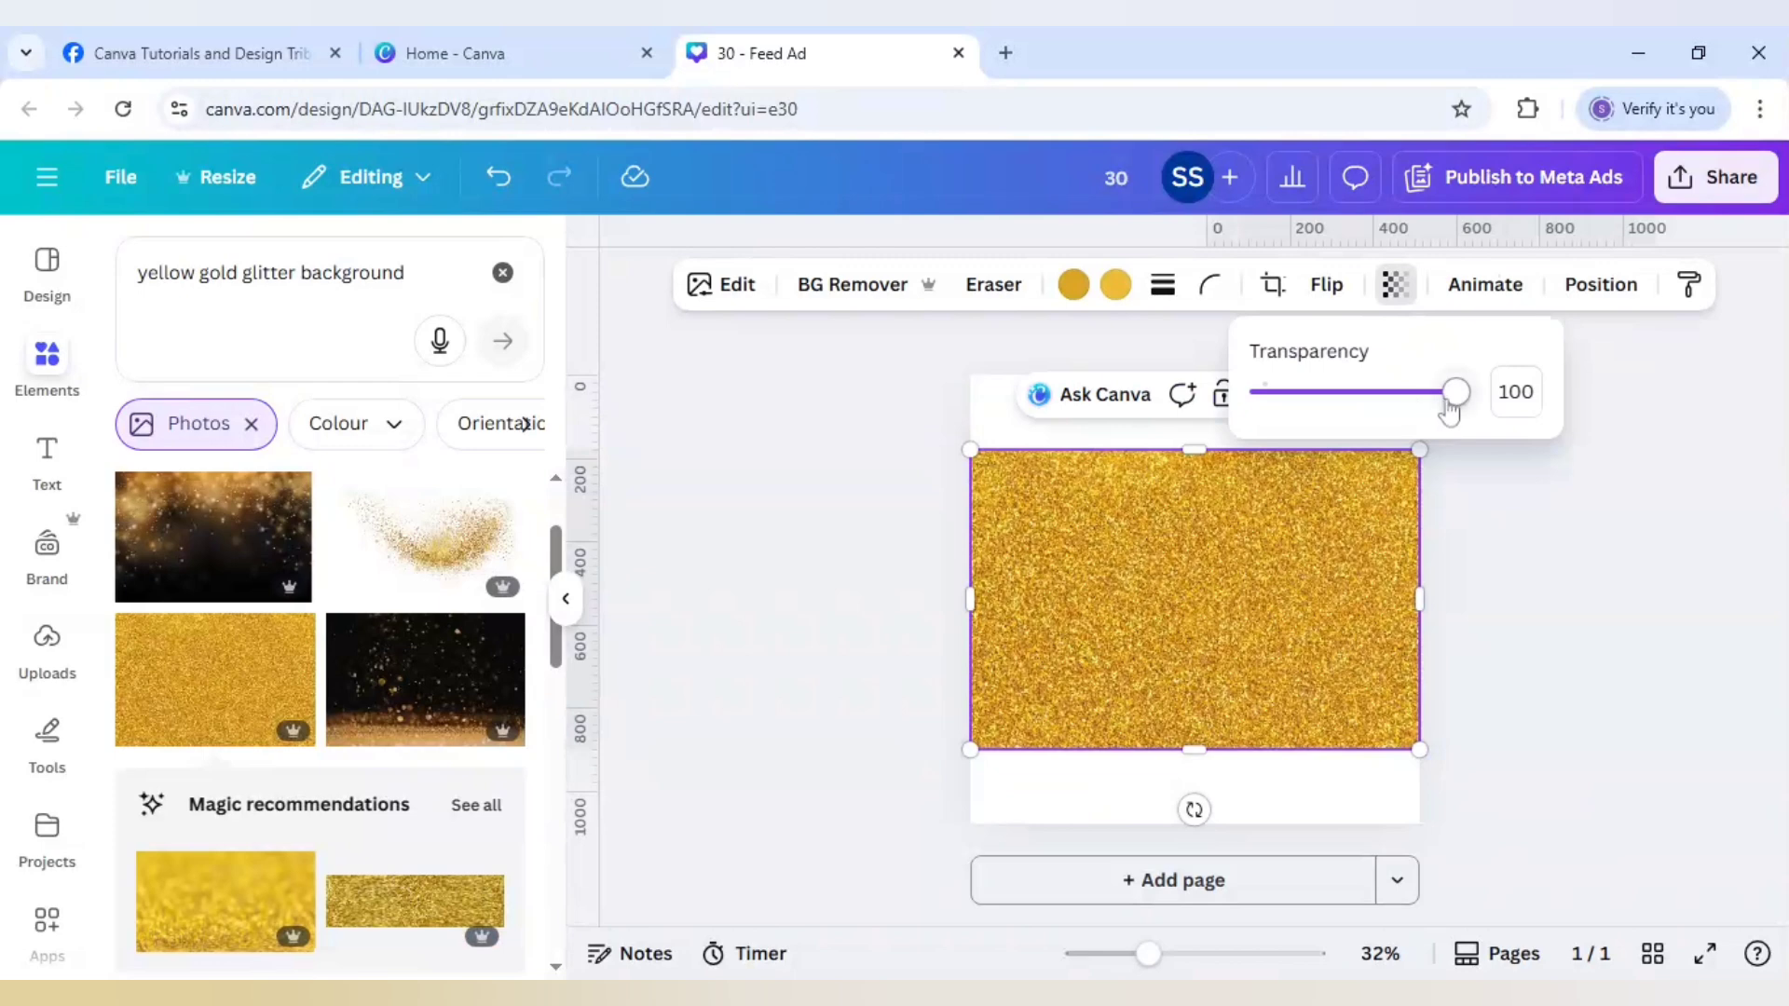
drag(1450, 412, 1397, 412)
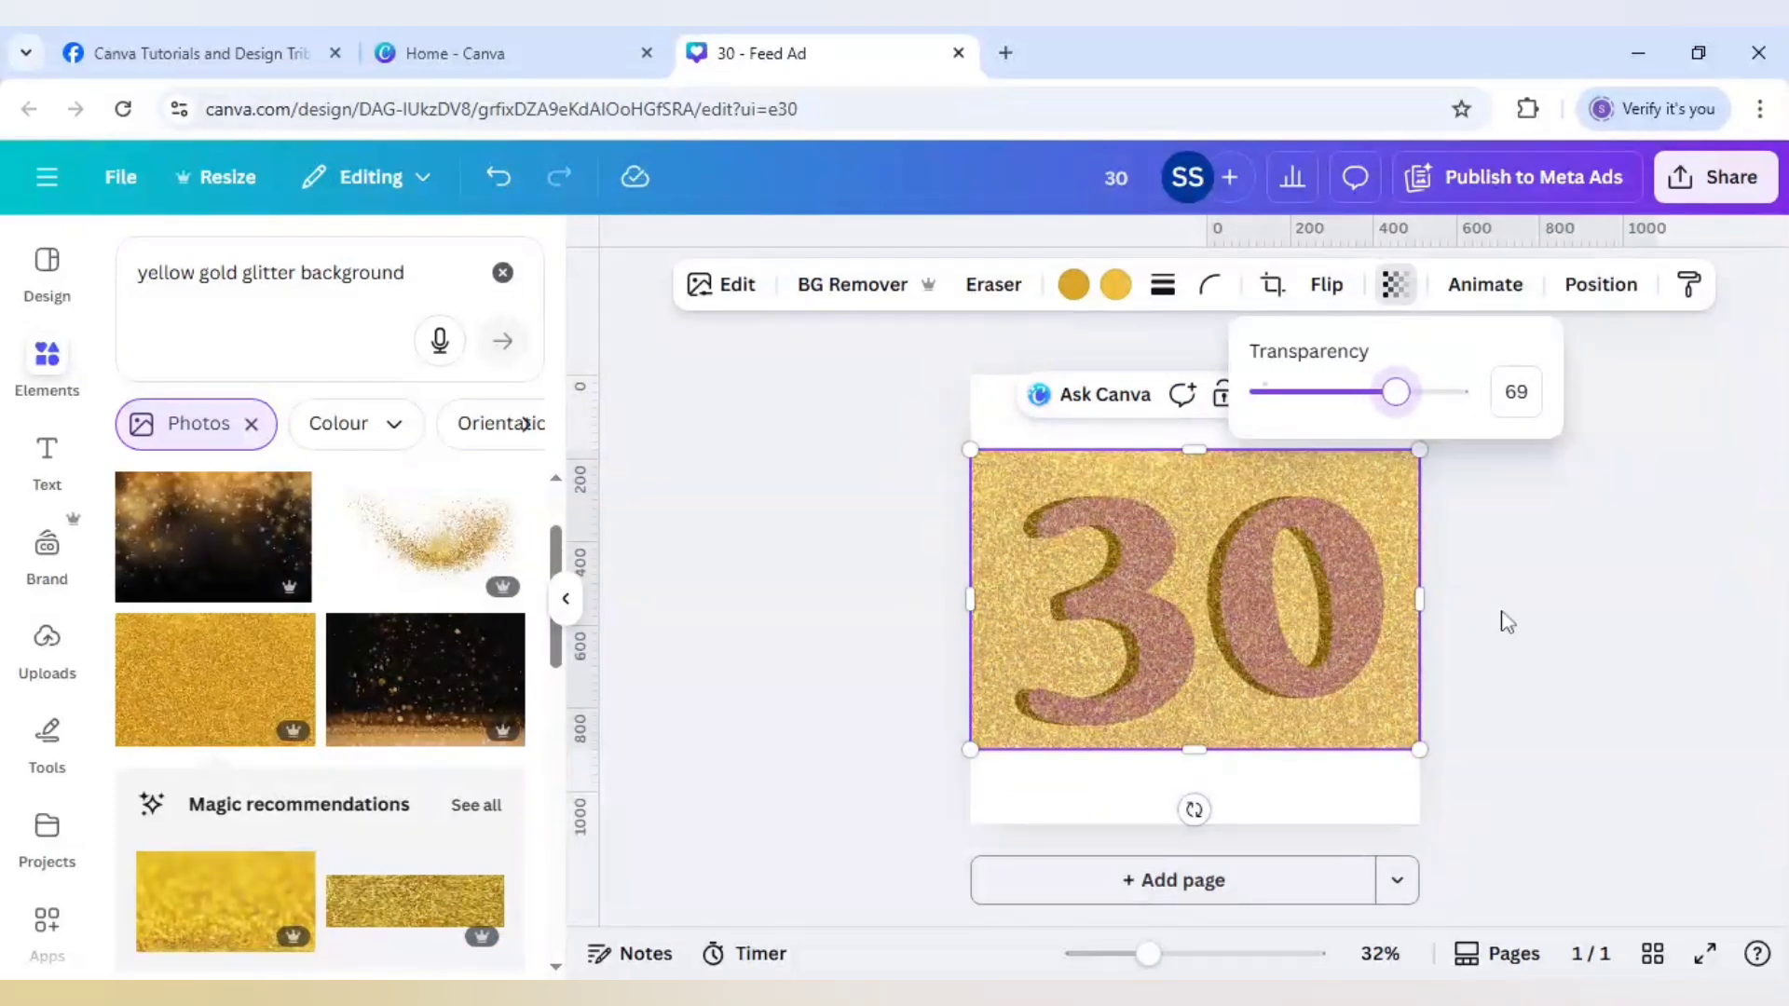
click(1509, 615)
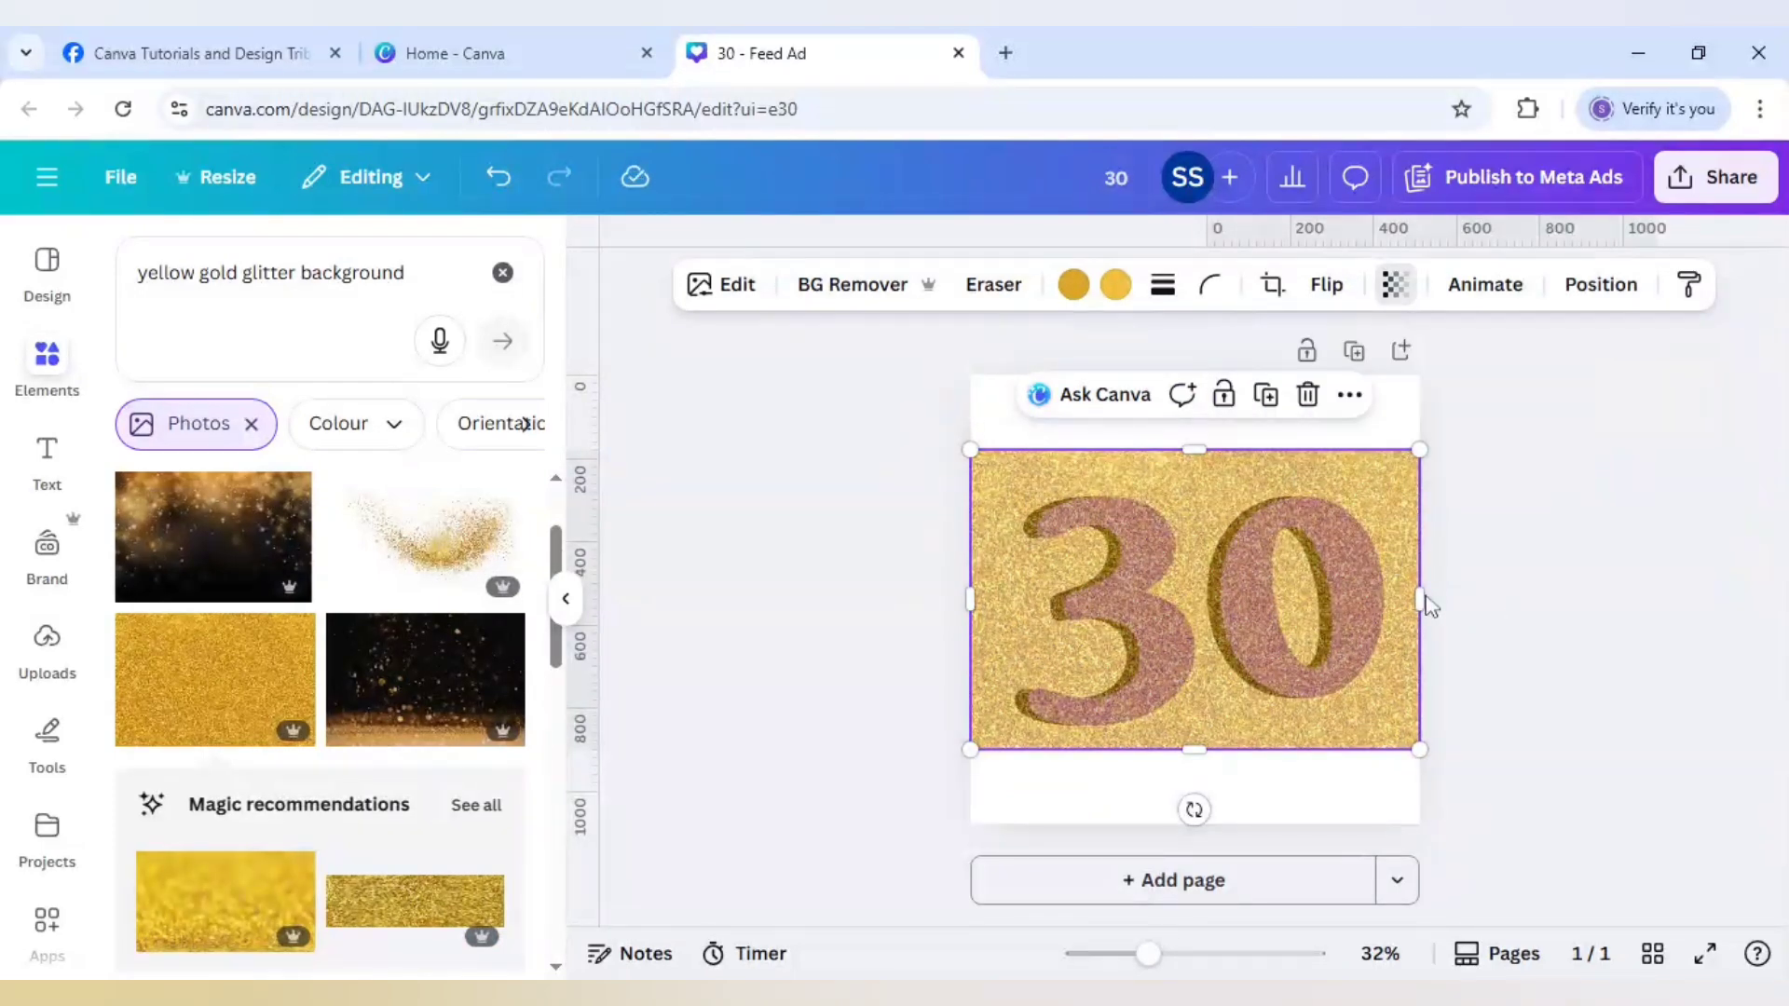
click(1398, 289)
drag(1397, 400, 1465, 399)
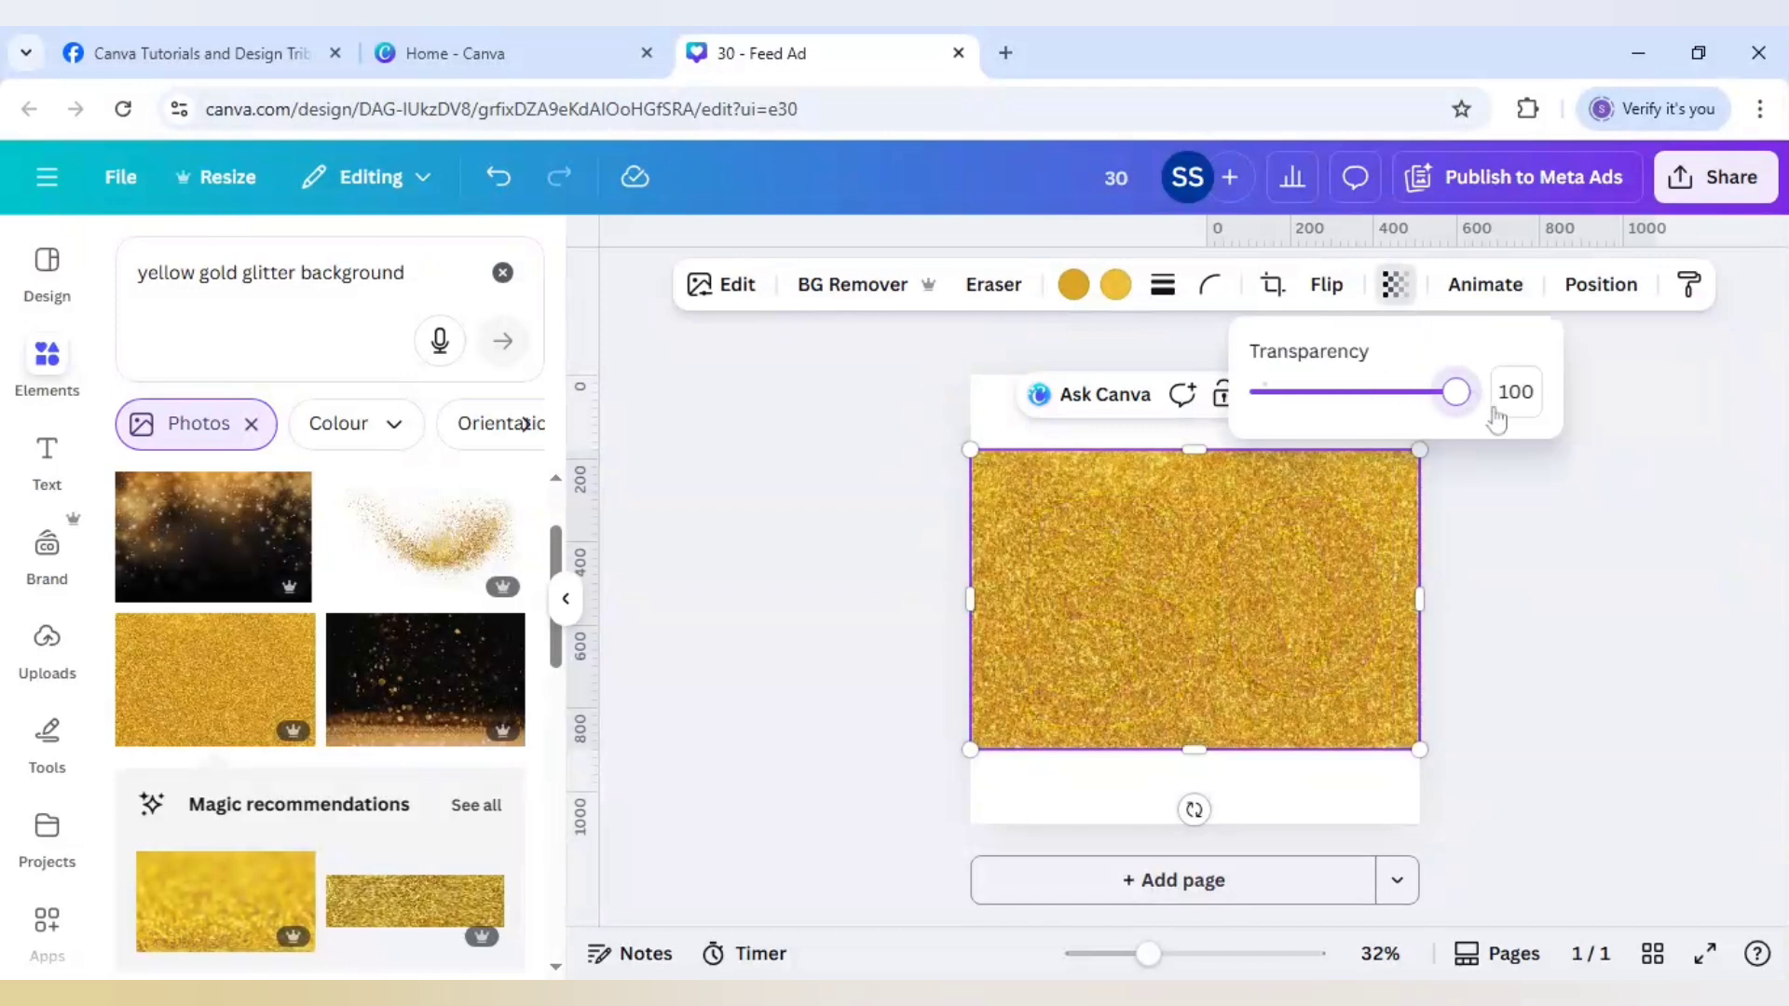
click(1510, 572)
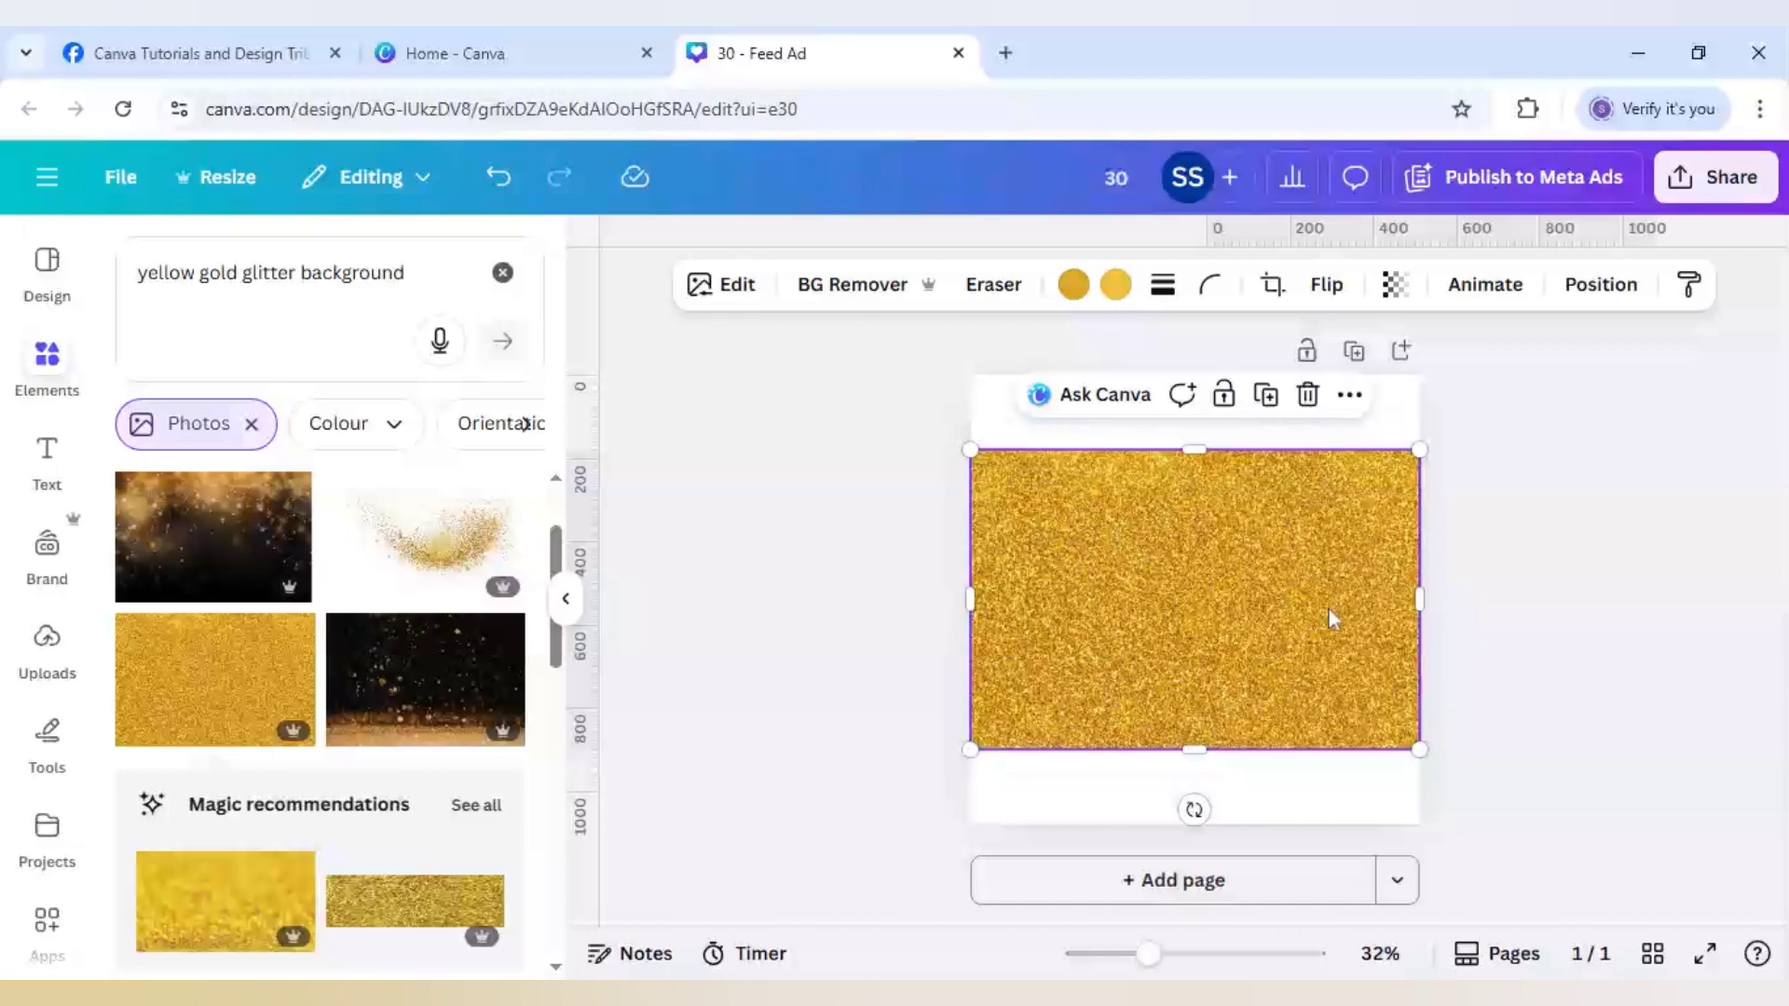
- Move the gold glitter photo from the first page onto a newly added second page
key(Delete)
click(1265, 891)
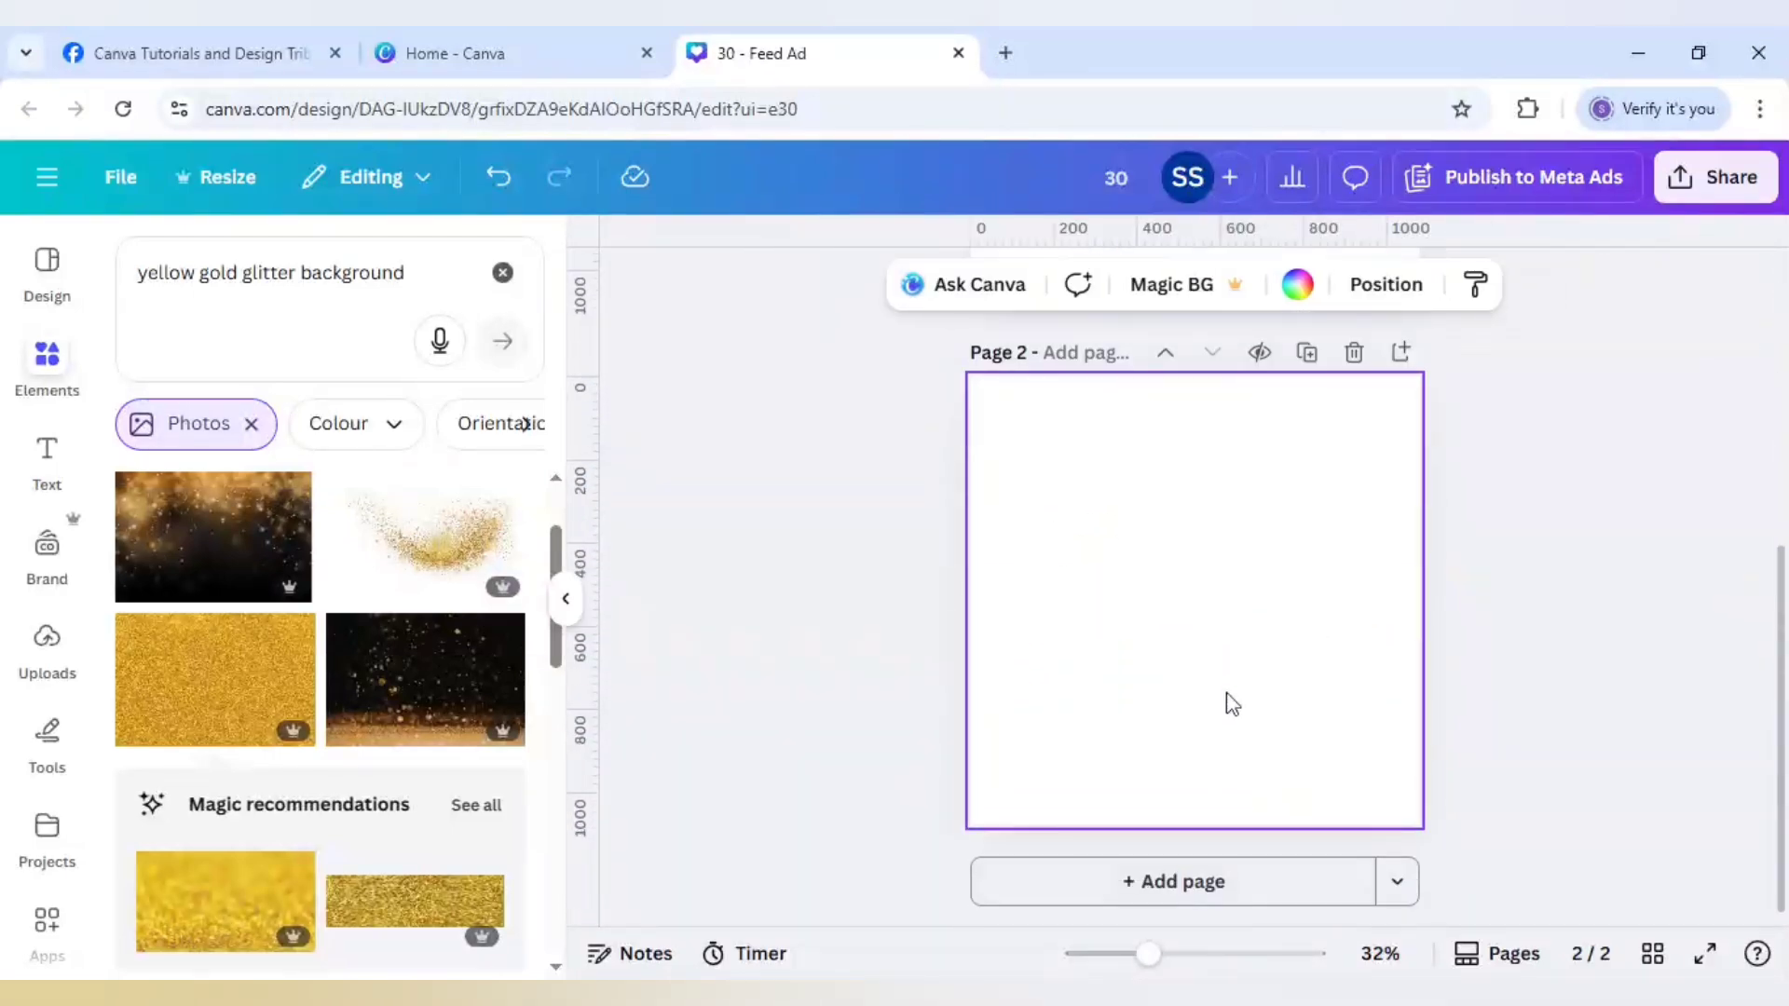
key(ctrl+v)
click(1514, 656)
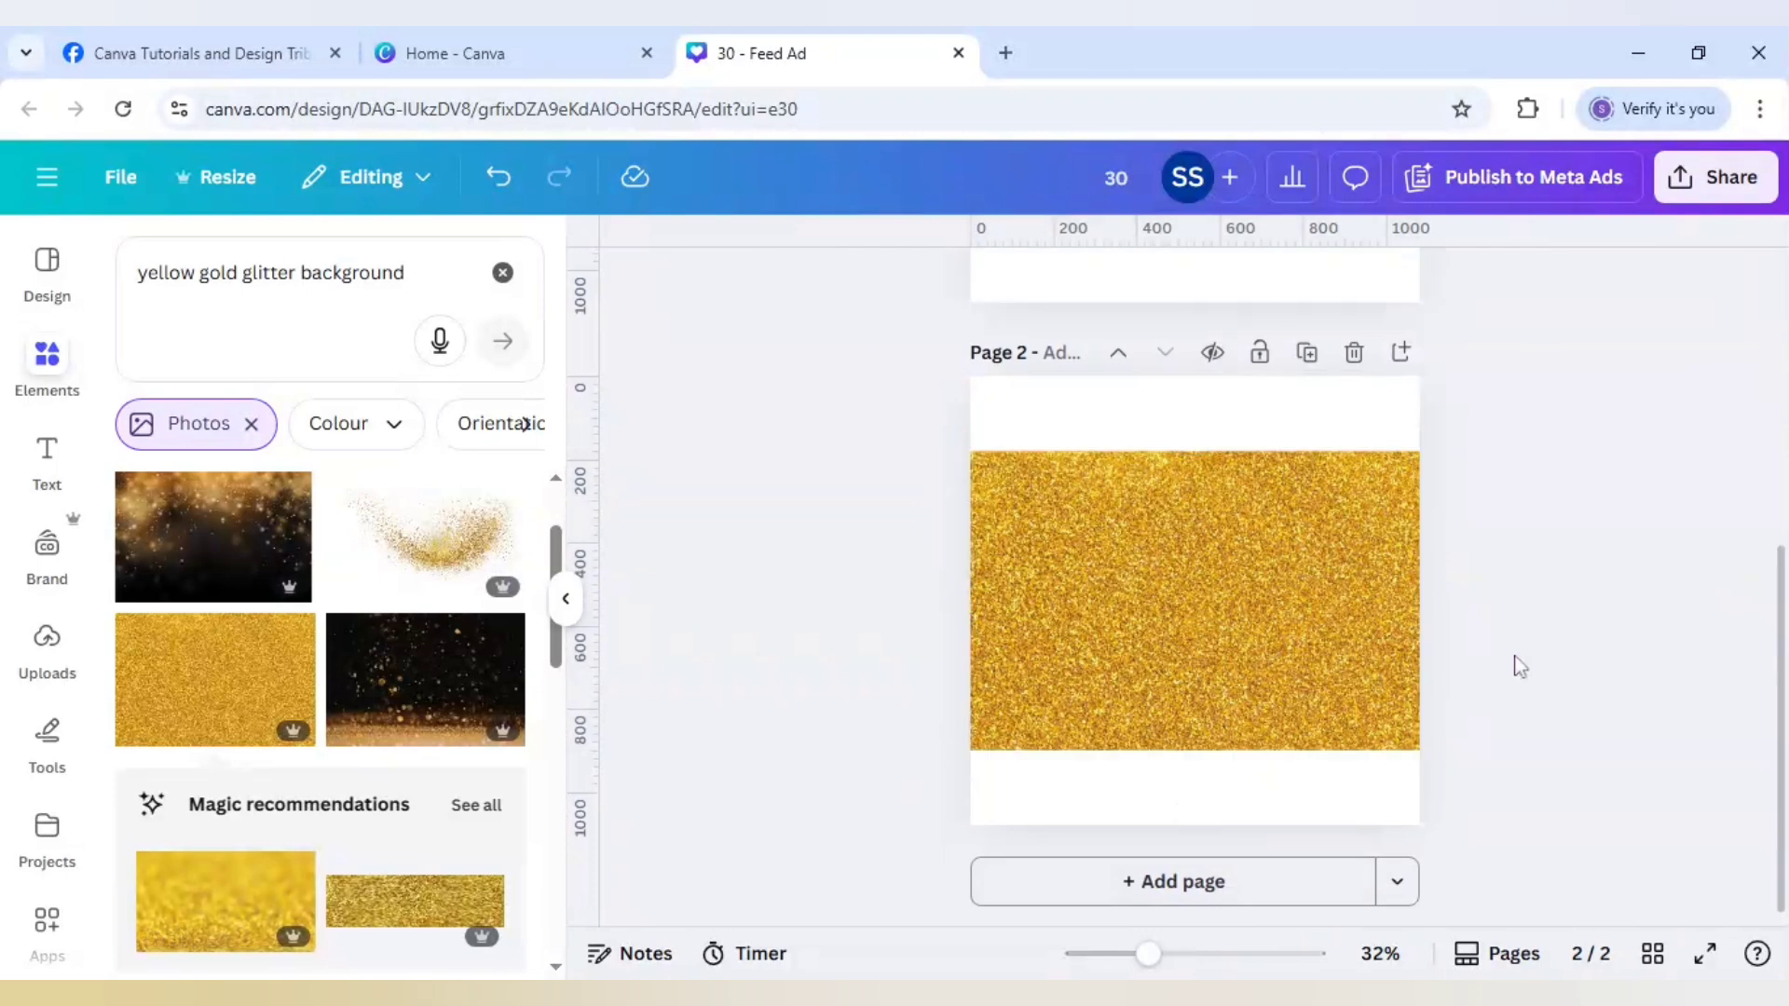
- Insert a blank page directly after the page with the "30"
scroll(1518, 667, up, 5)
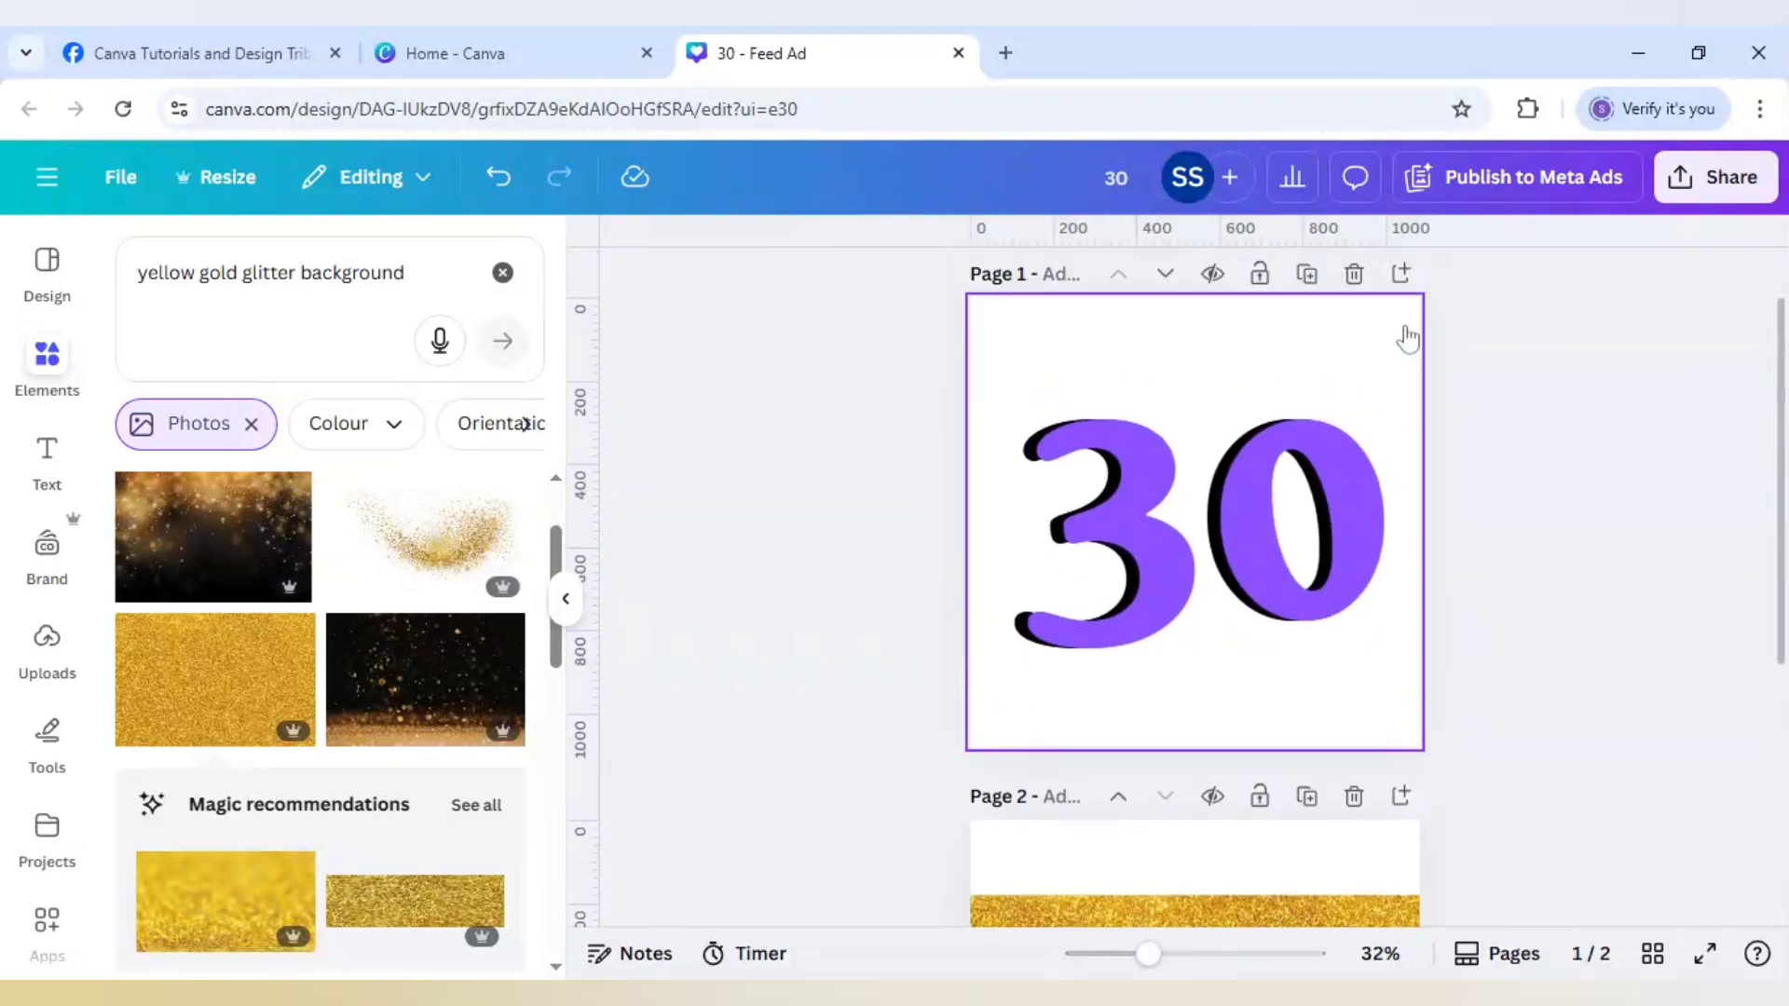
scroll(1408, 337, up, 1)
click(1402, 350)
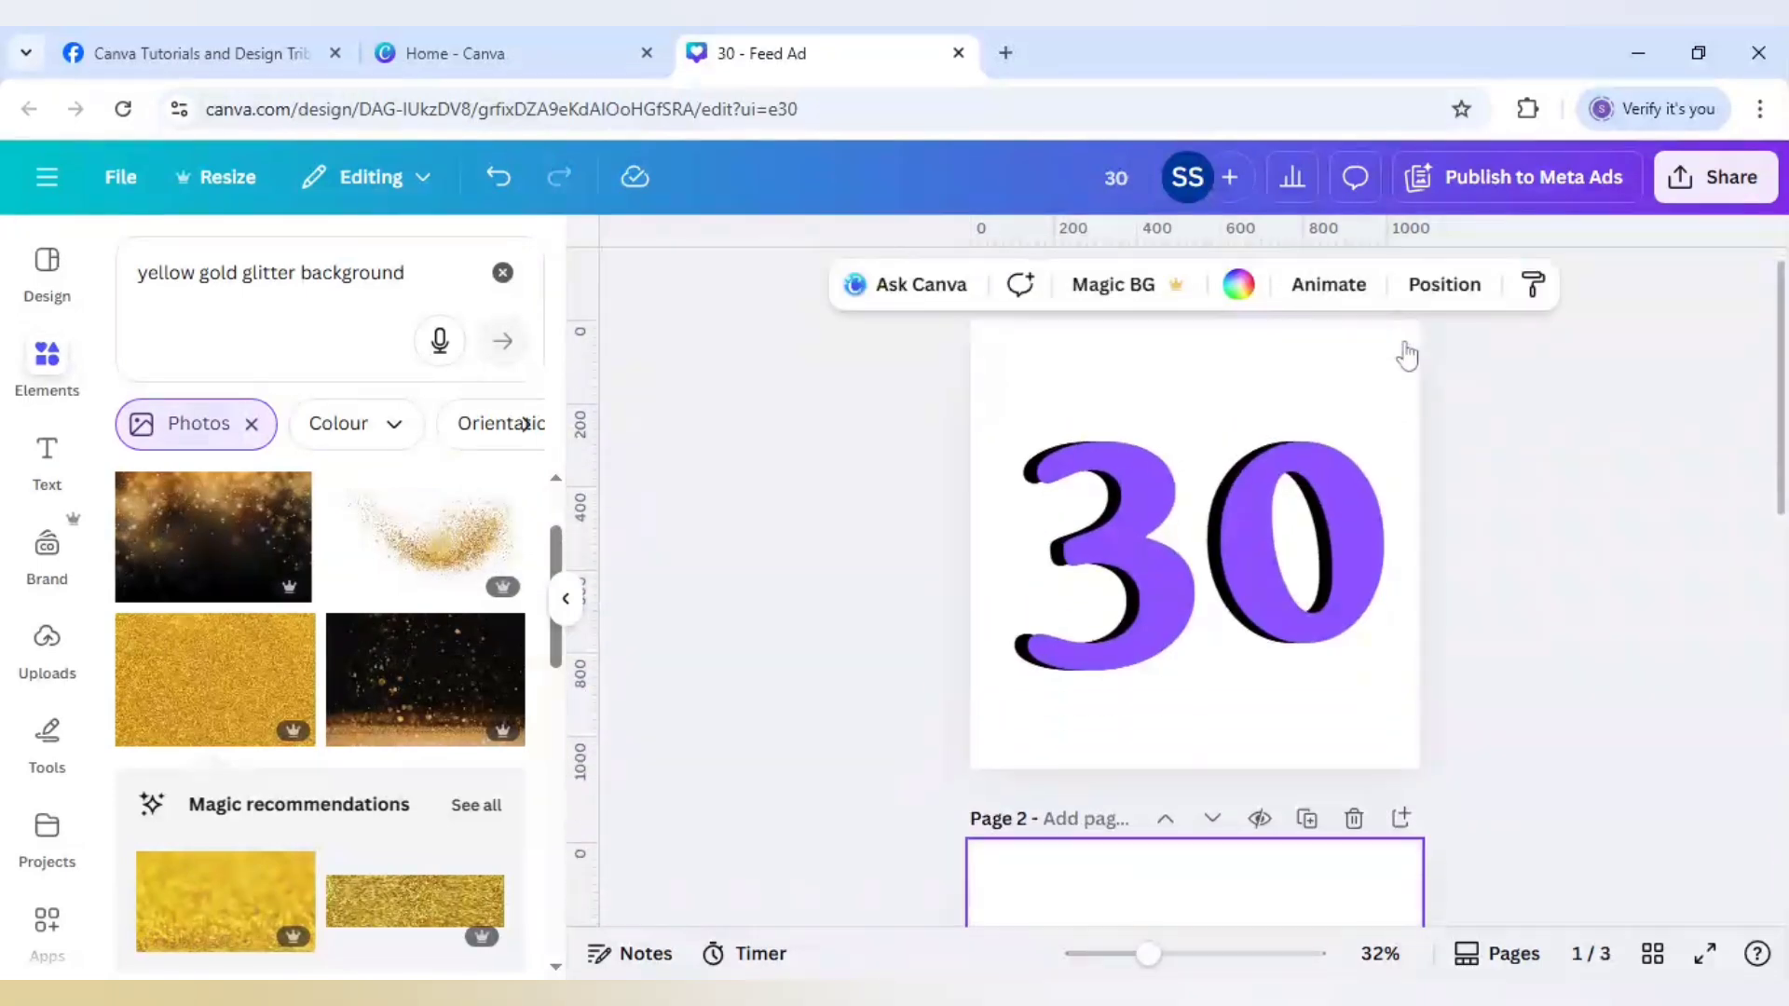
scroll(1318, 439, up, 5)
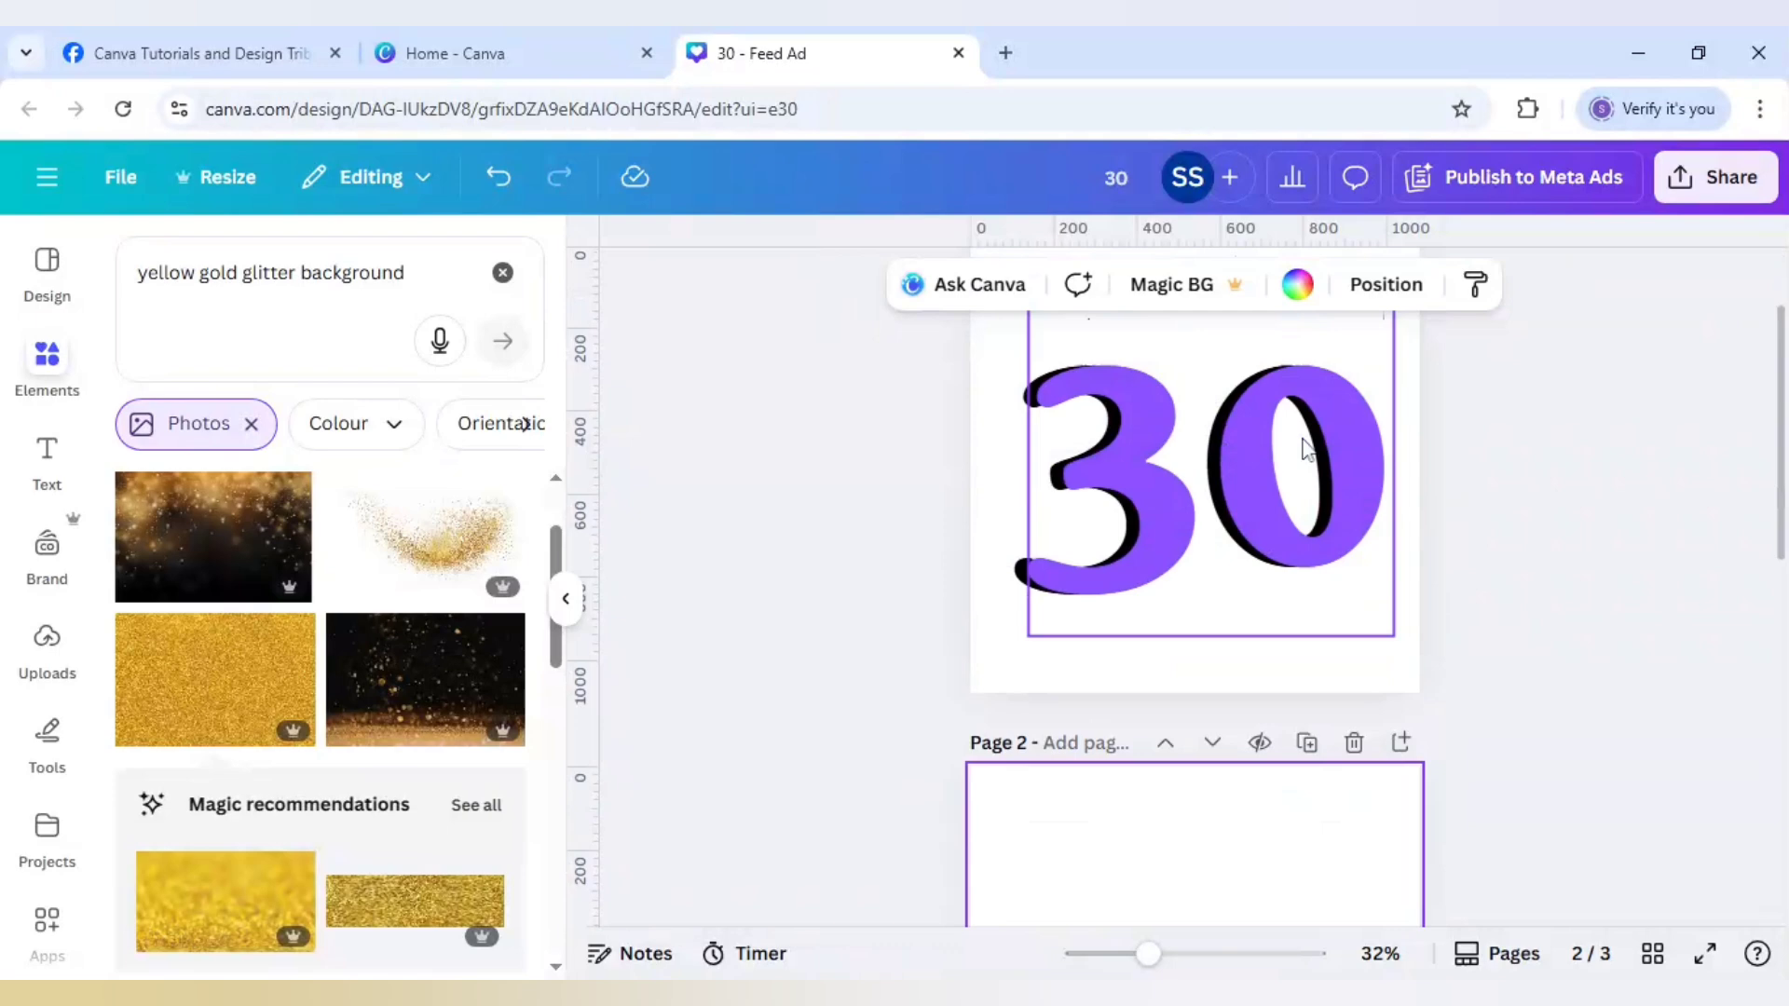
- Move the purple "30" text from the first page onto the blank second page
click(1244, 488)
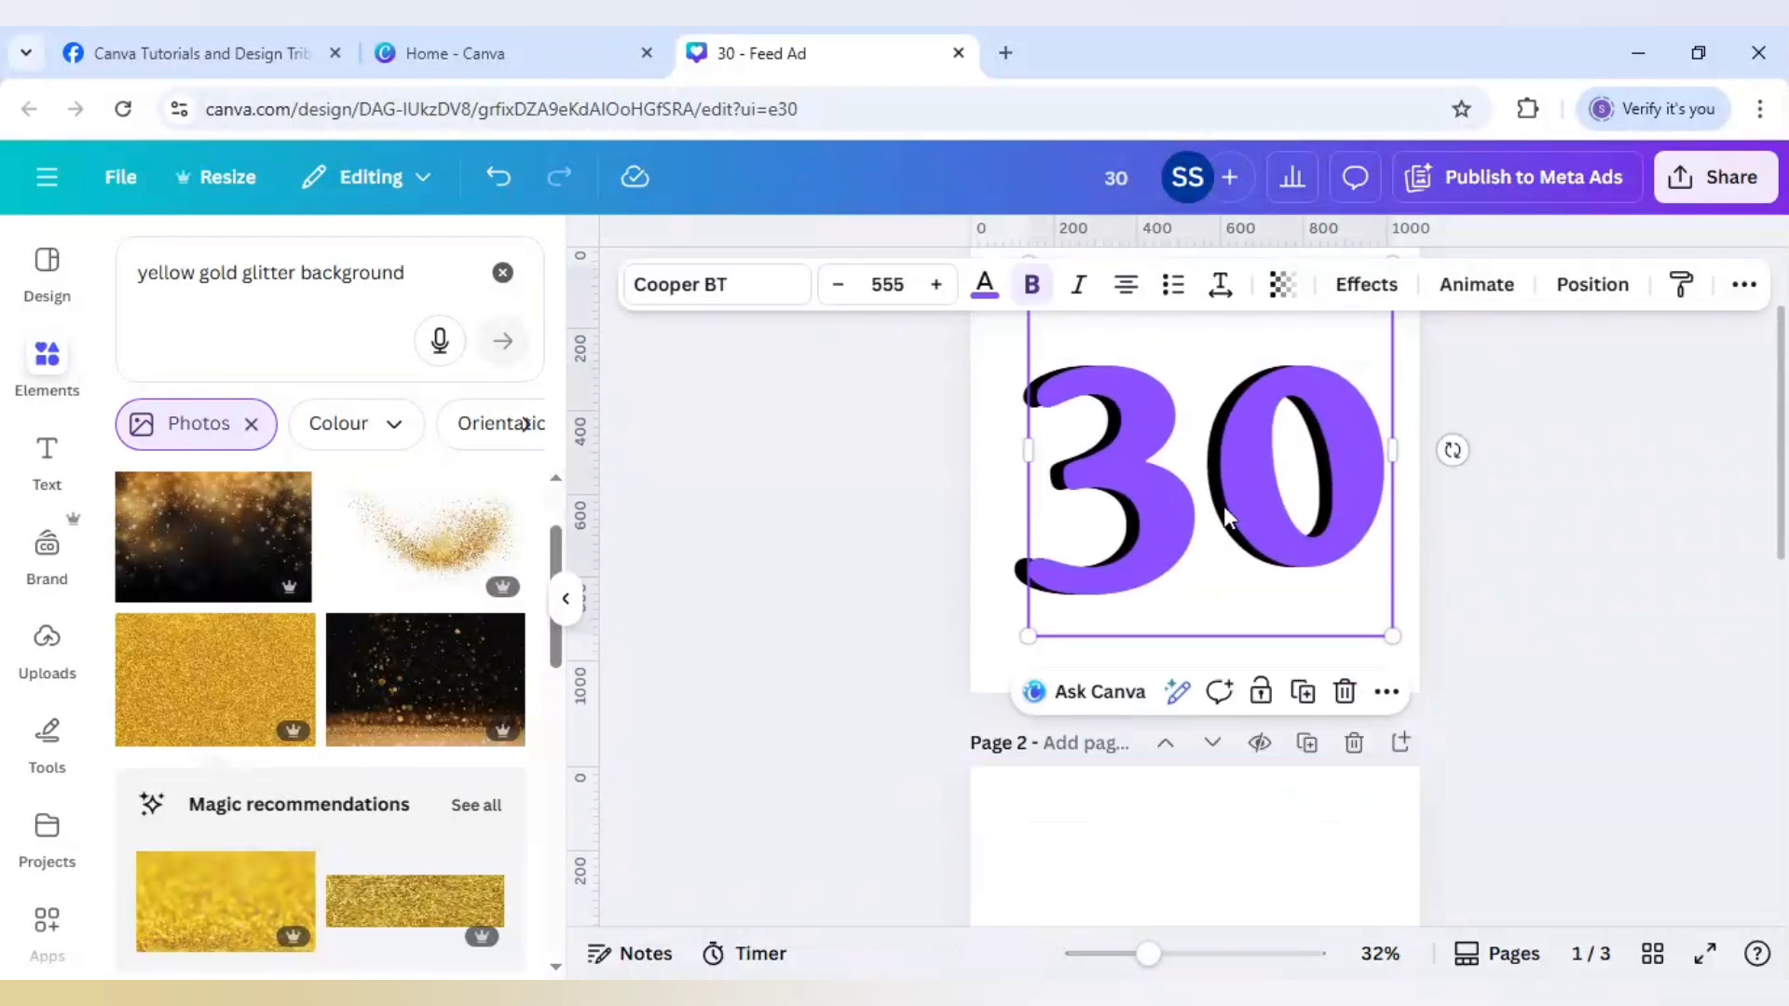
key(ctrl+x)
scroll(1225, 527, down, 4)
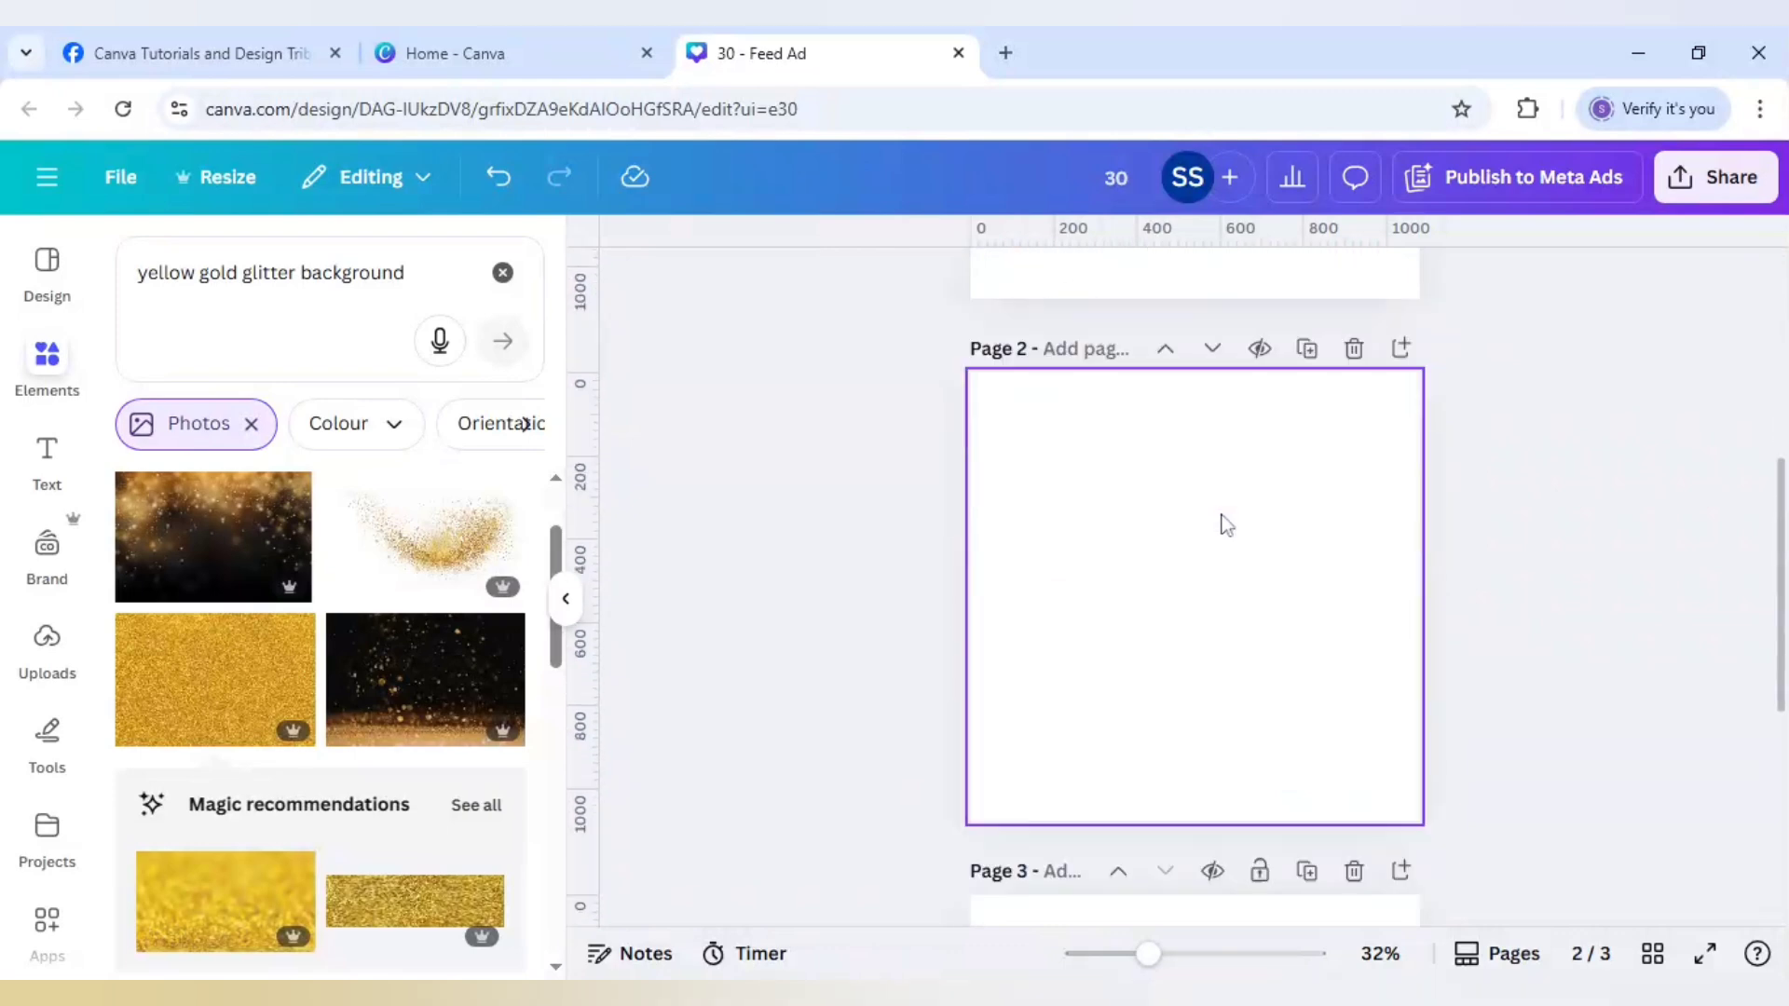
click(1183, 518)
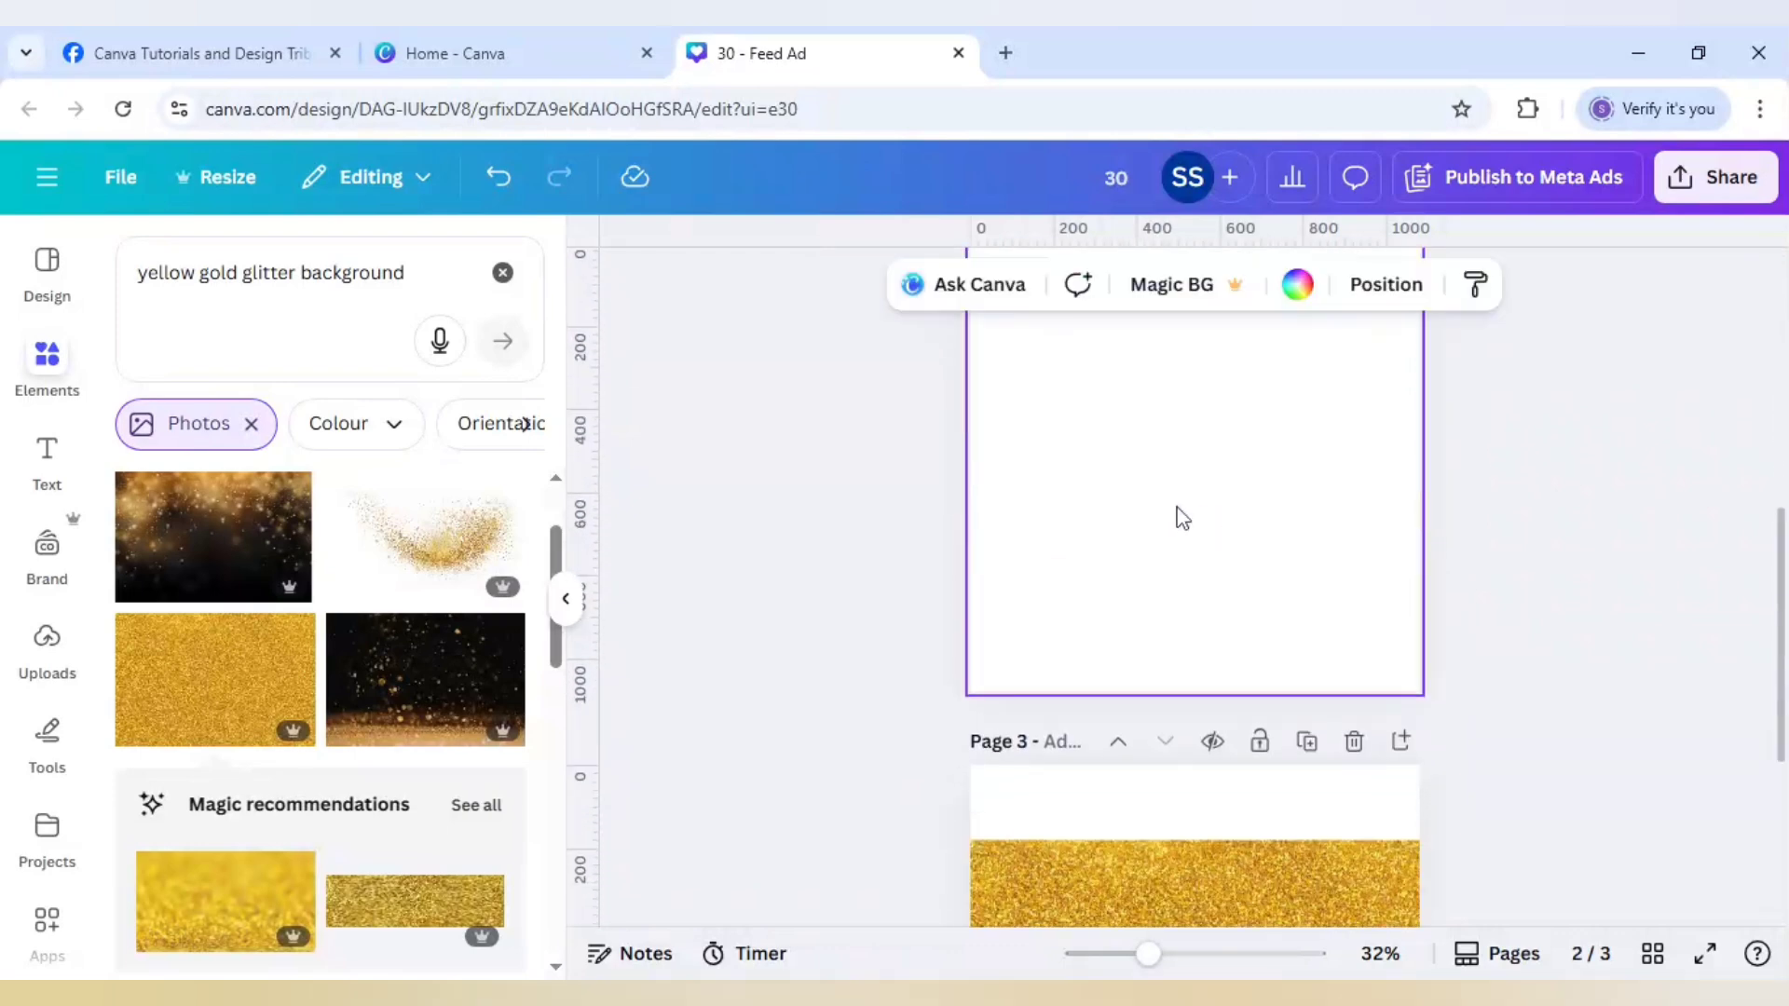
key(ctrl+v)
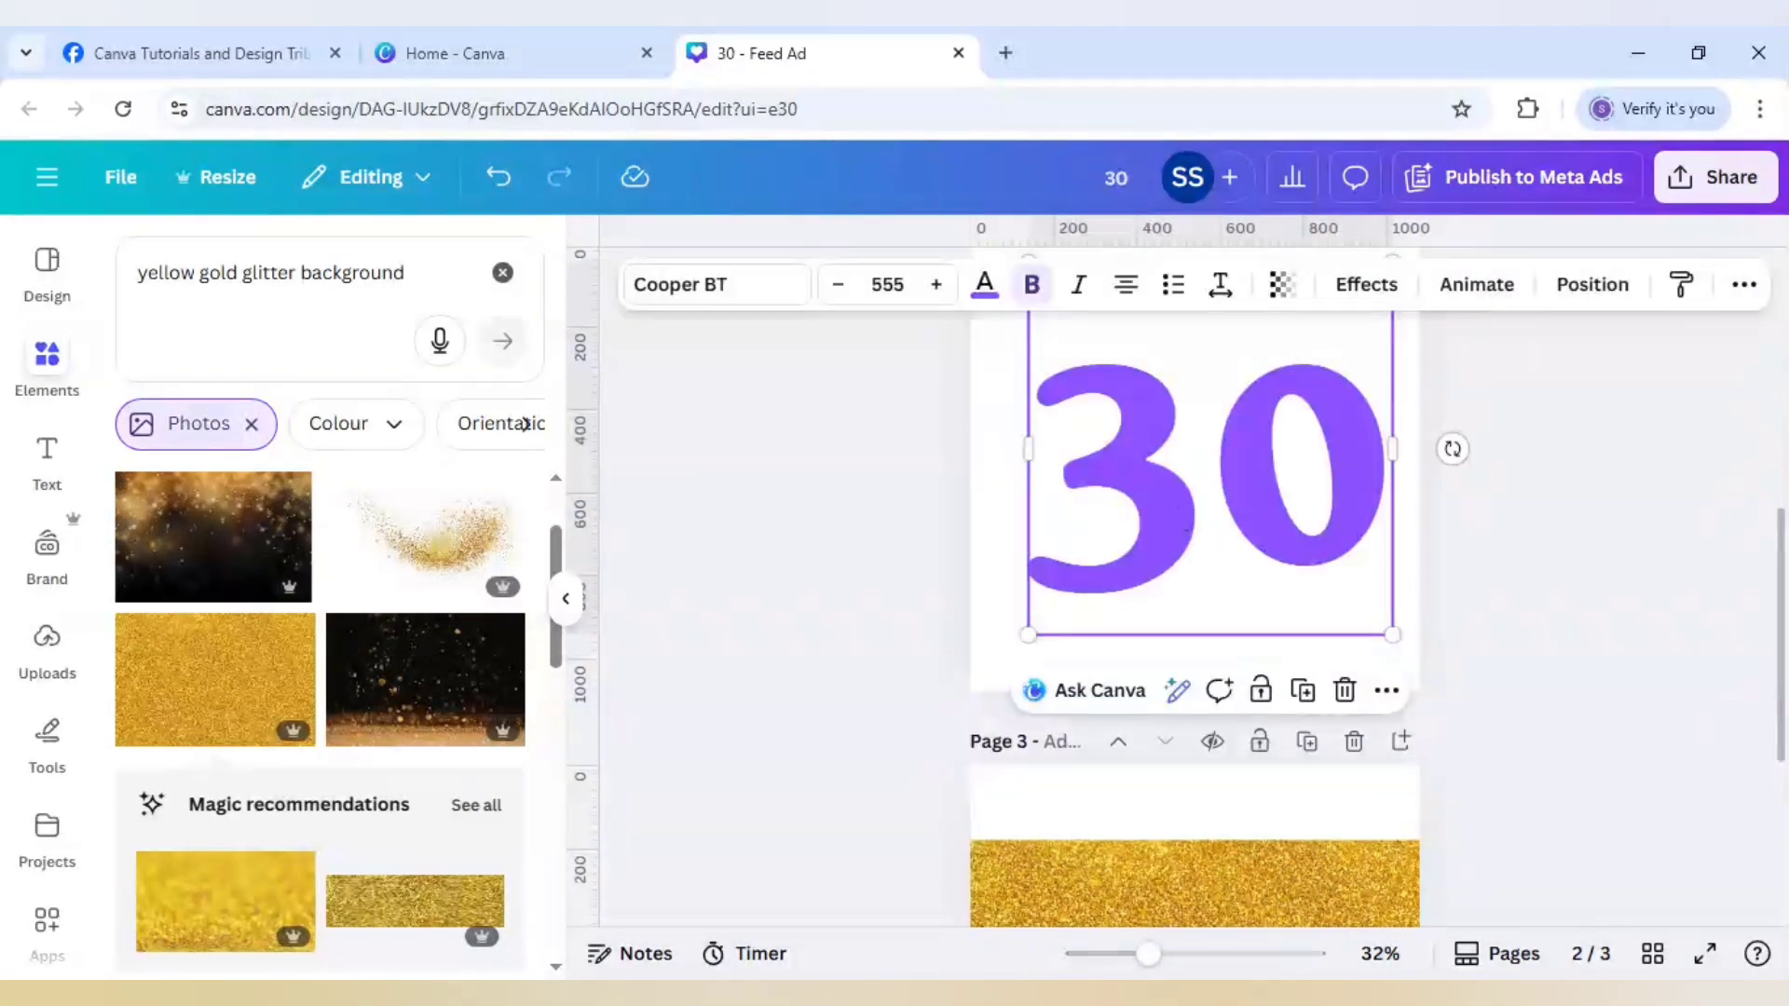
- Change the colour of the "30" text on the second page to black
click(985, 283)
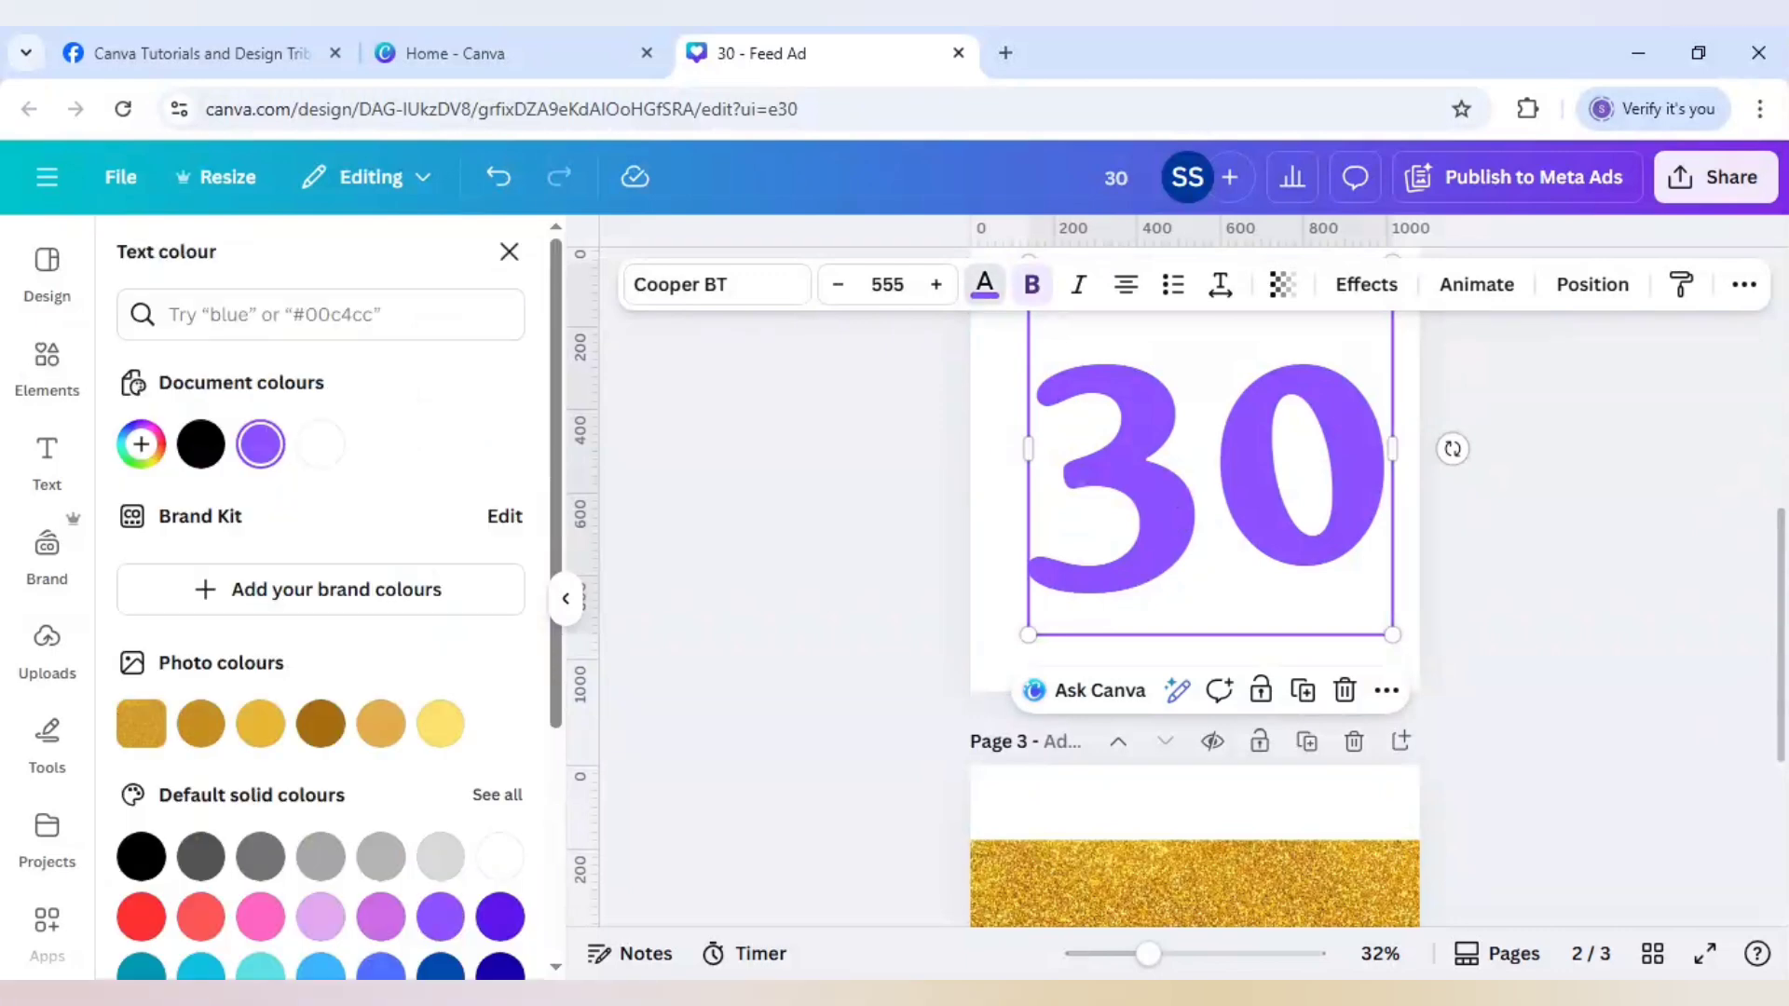
click(201, 445)
click(770, 608)
scroll(770, 607, up, 5)
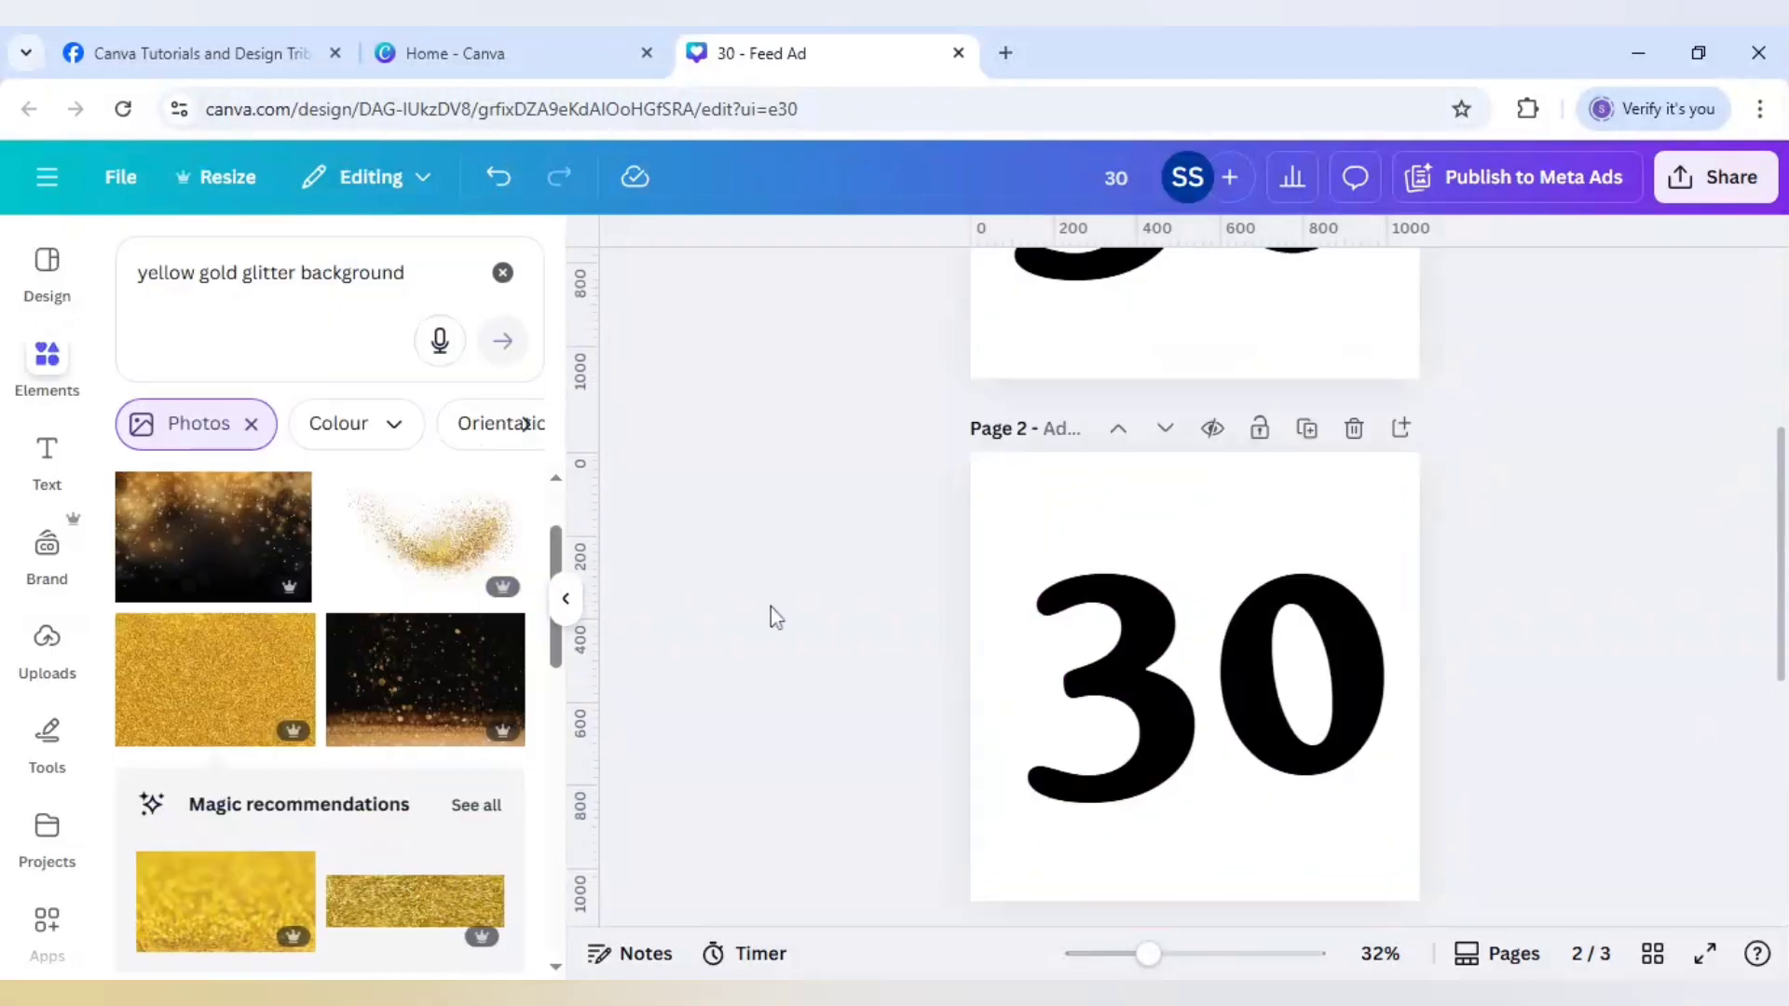
- Download pages 1–3 of the design as PNG images at size 1
scroll(769, 608, down, 5)
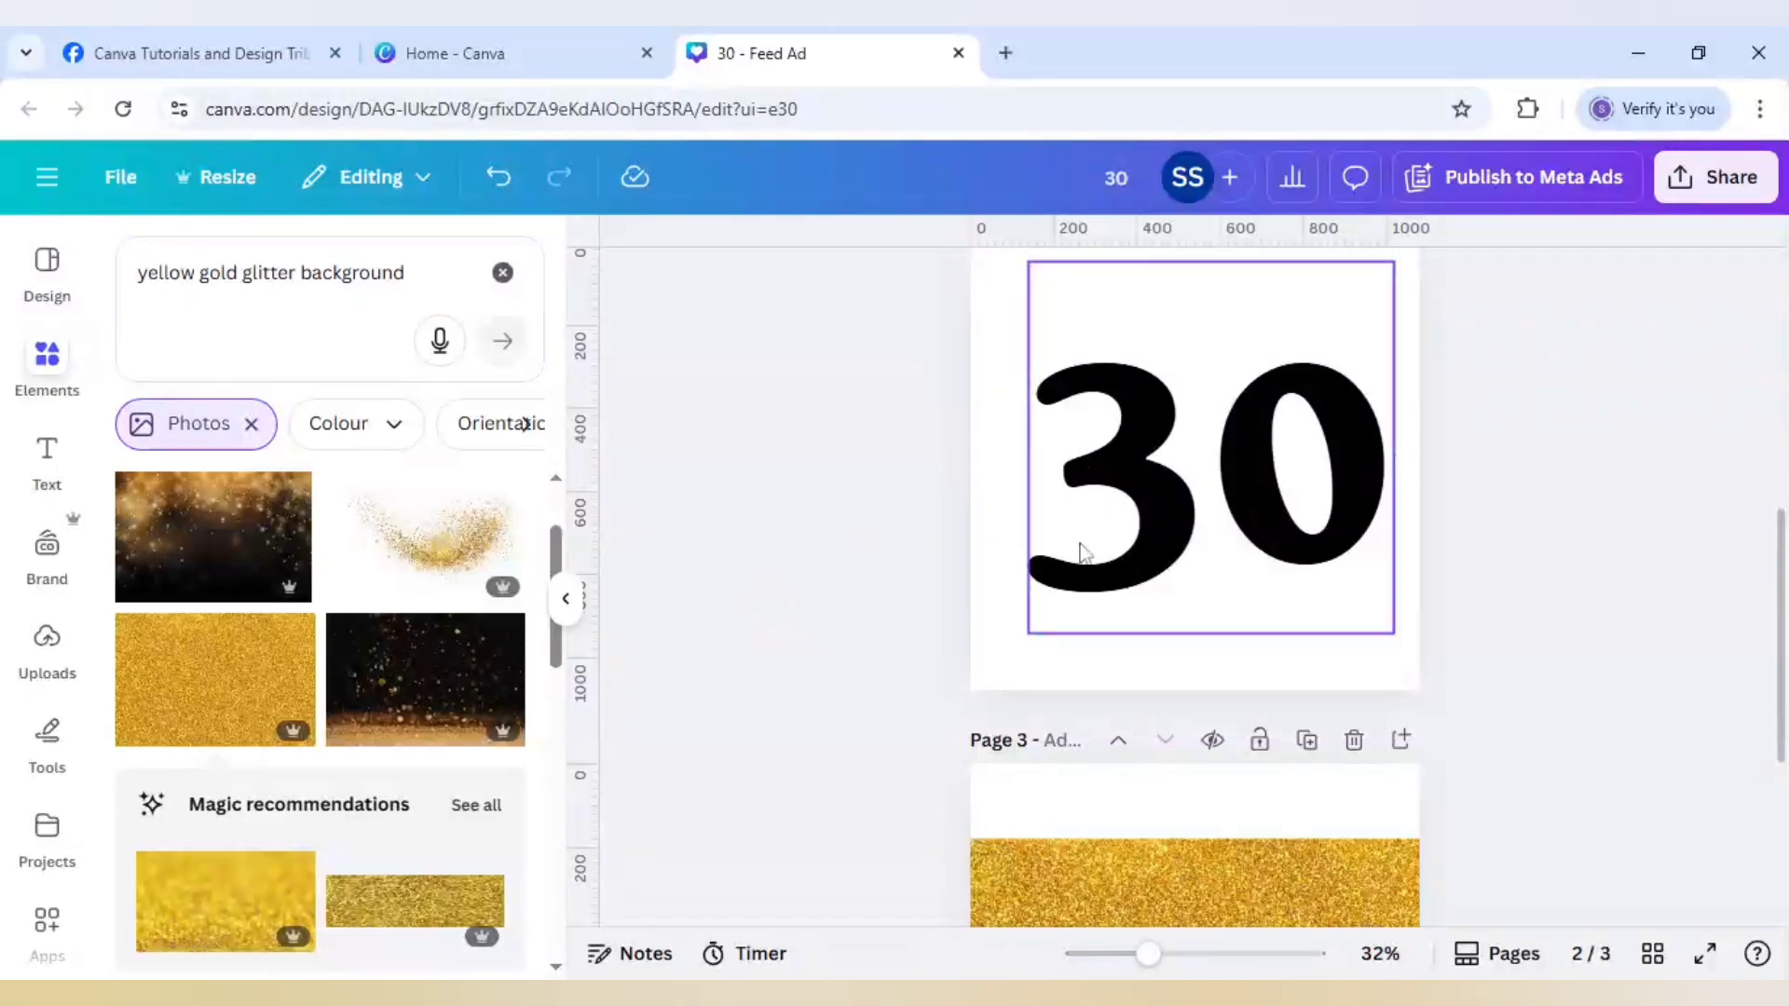
scroll(1062, 577, down, 4)
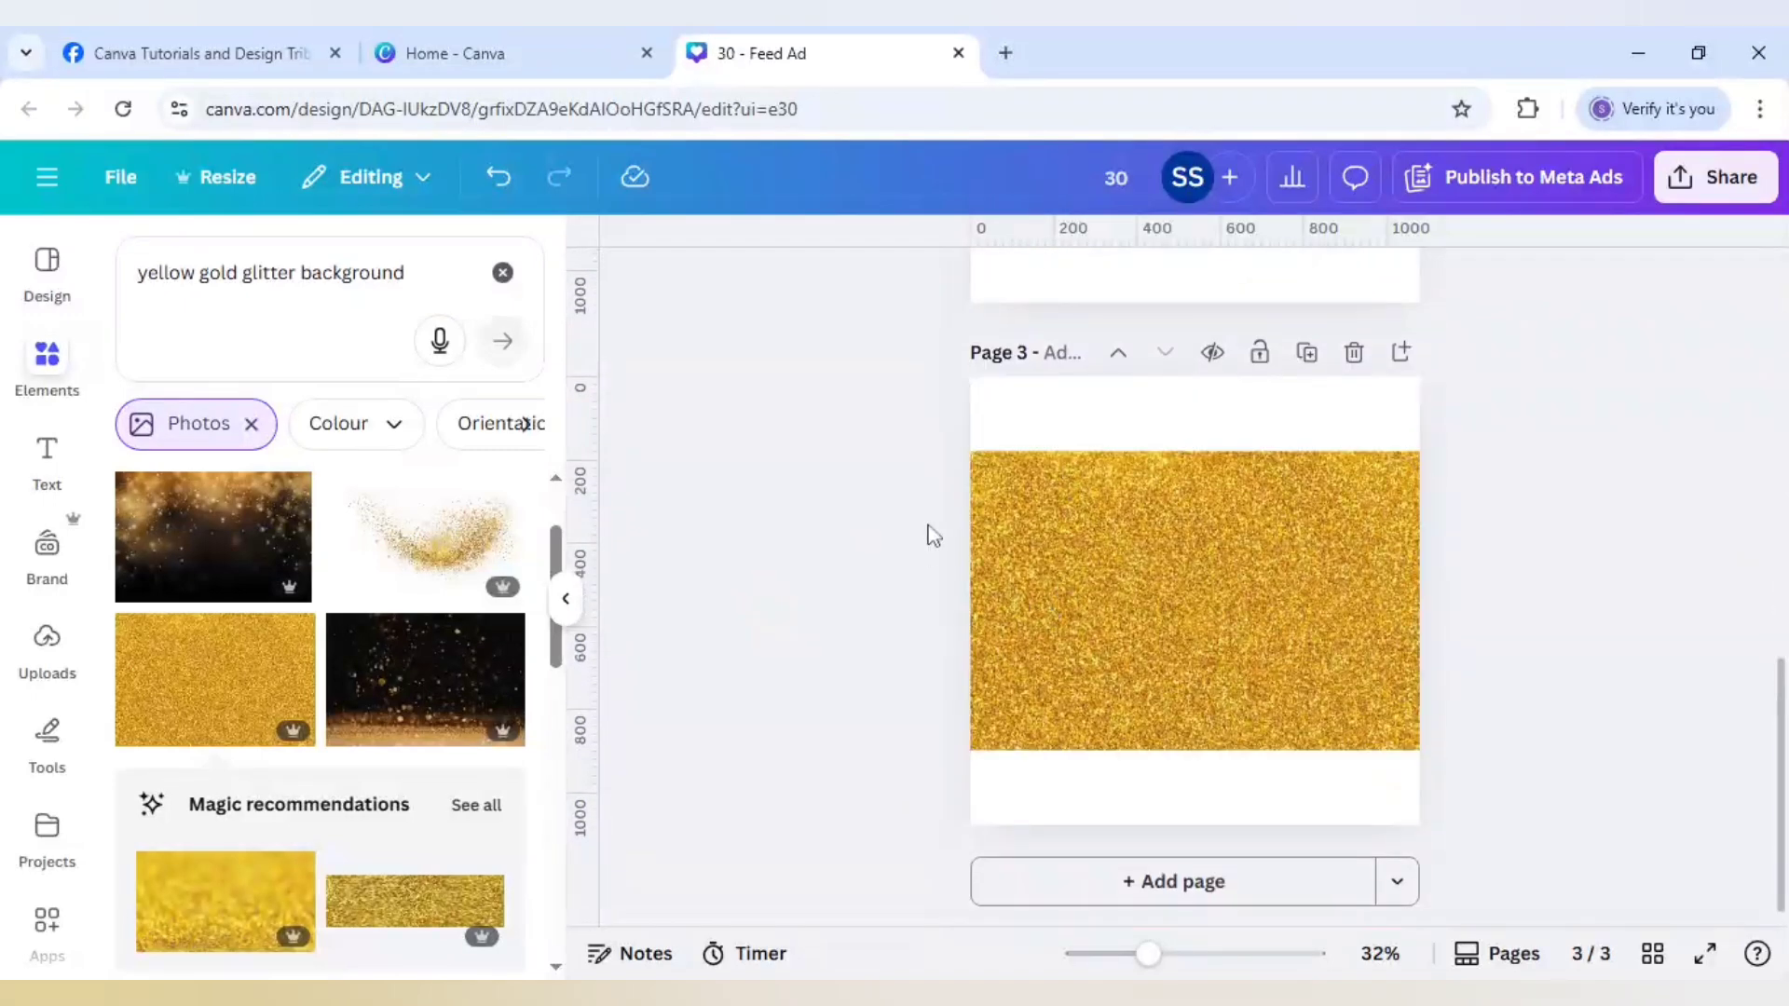
scroll(930, 531, up, 3)
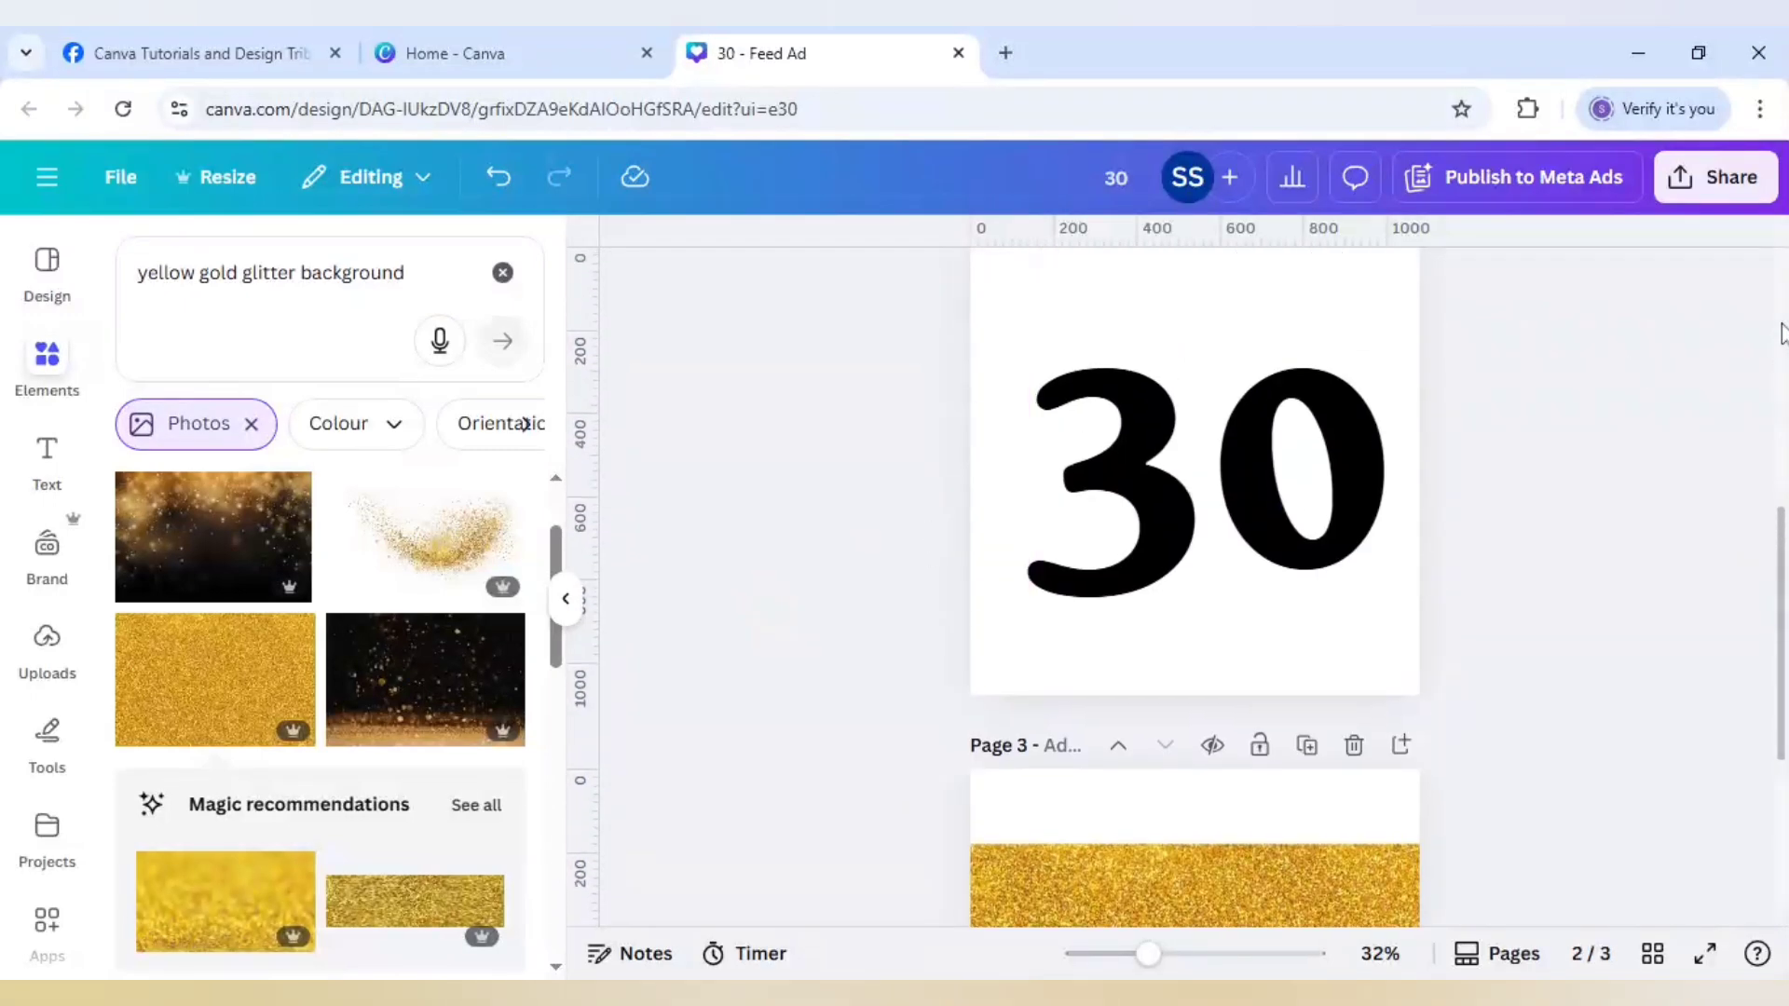
click(1712, 191)
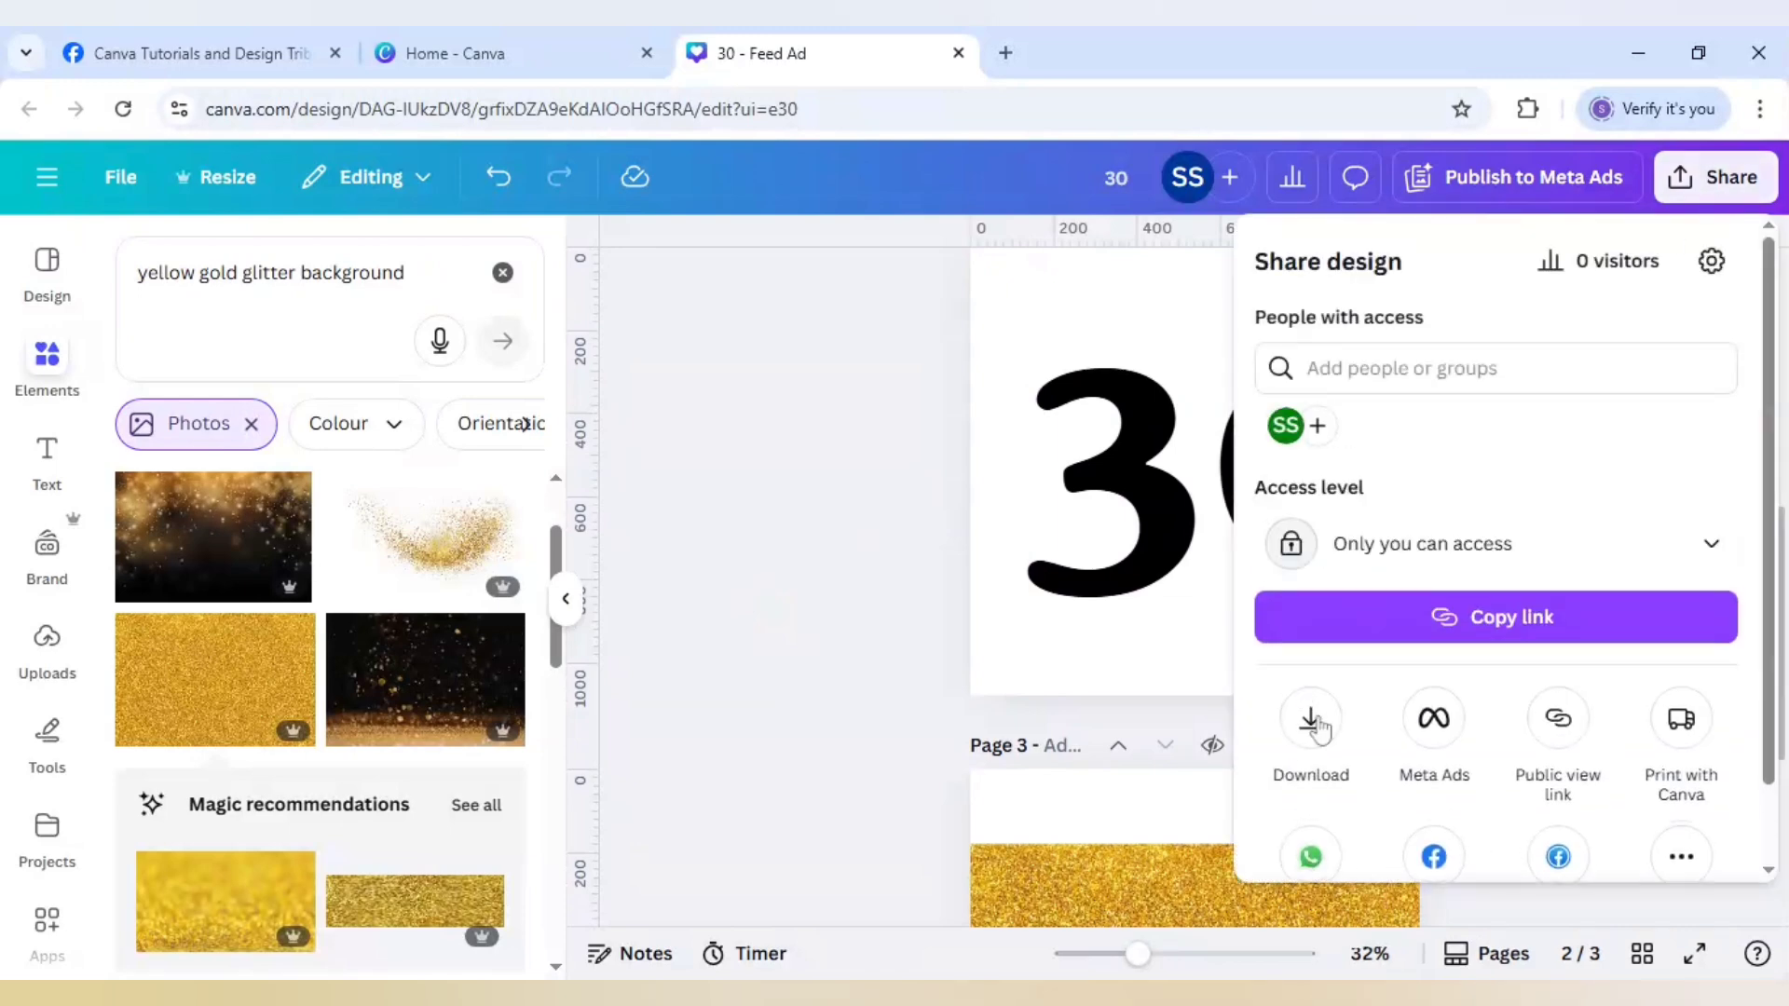
click(1311, 719)
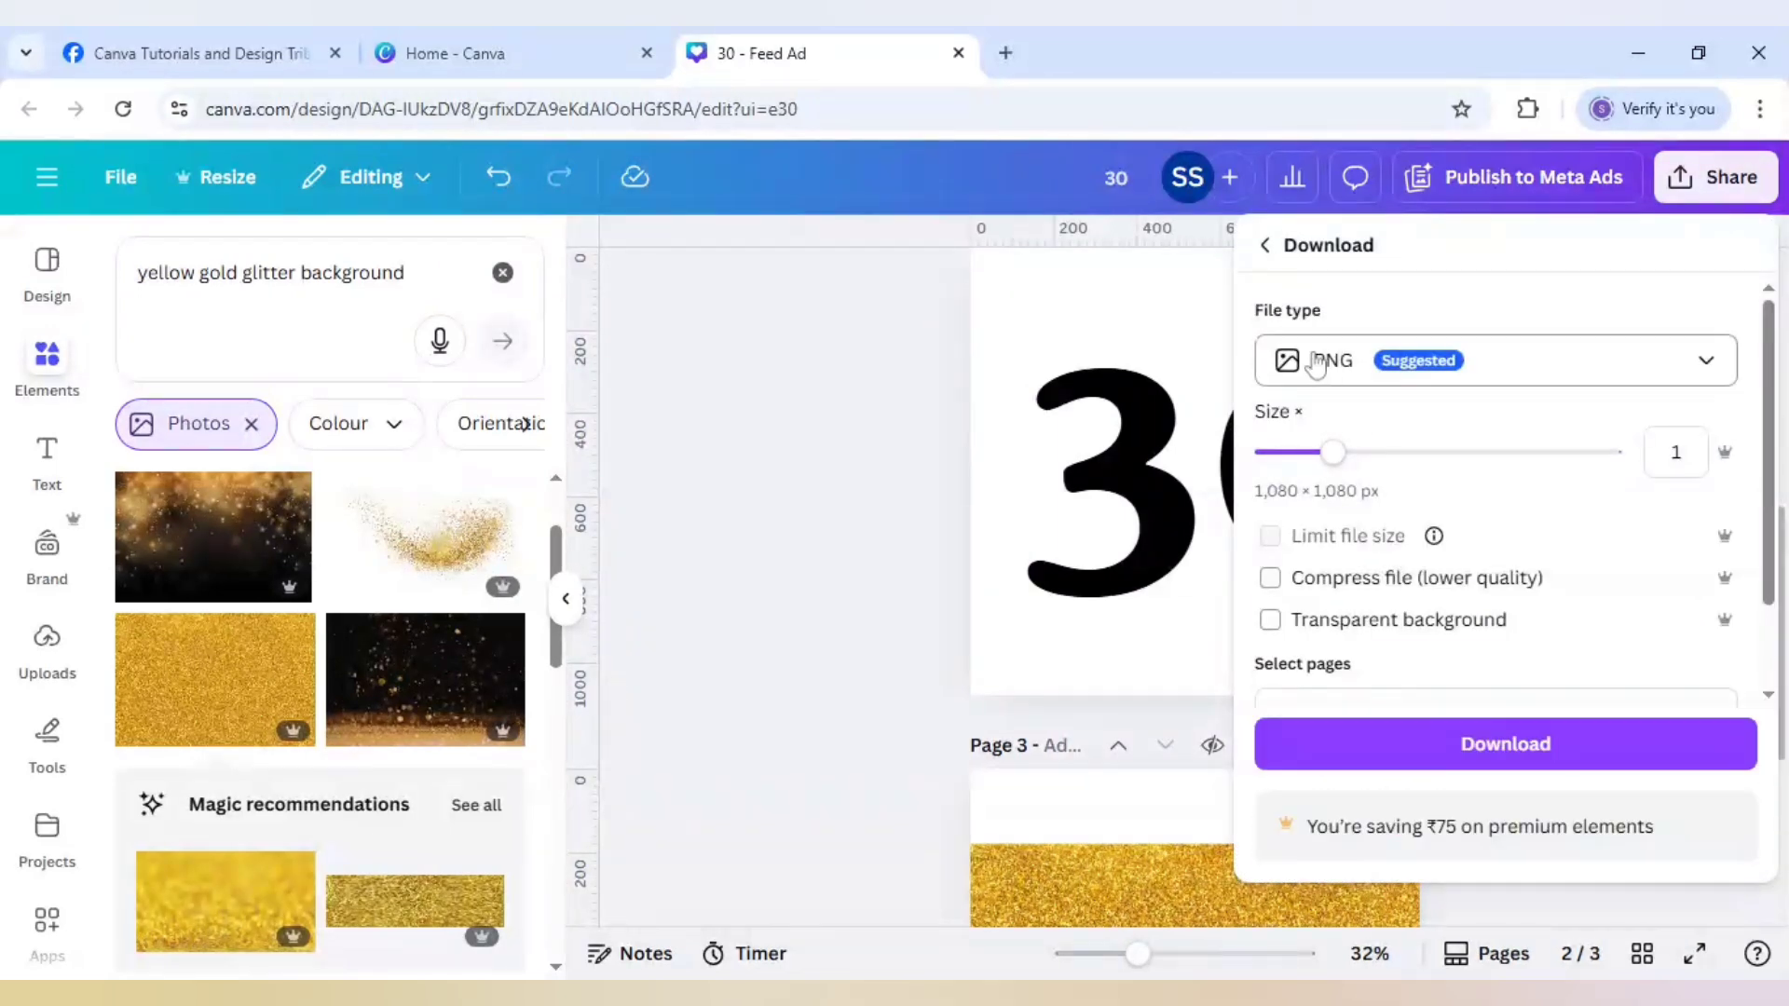
scroll(1386, 377, down, 2)
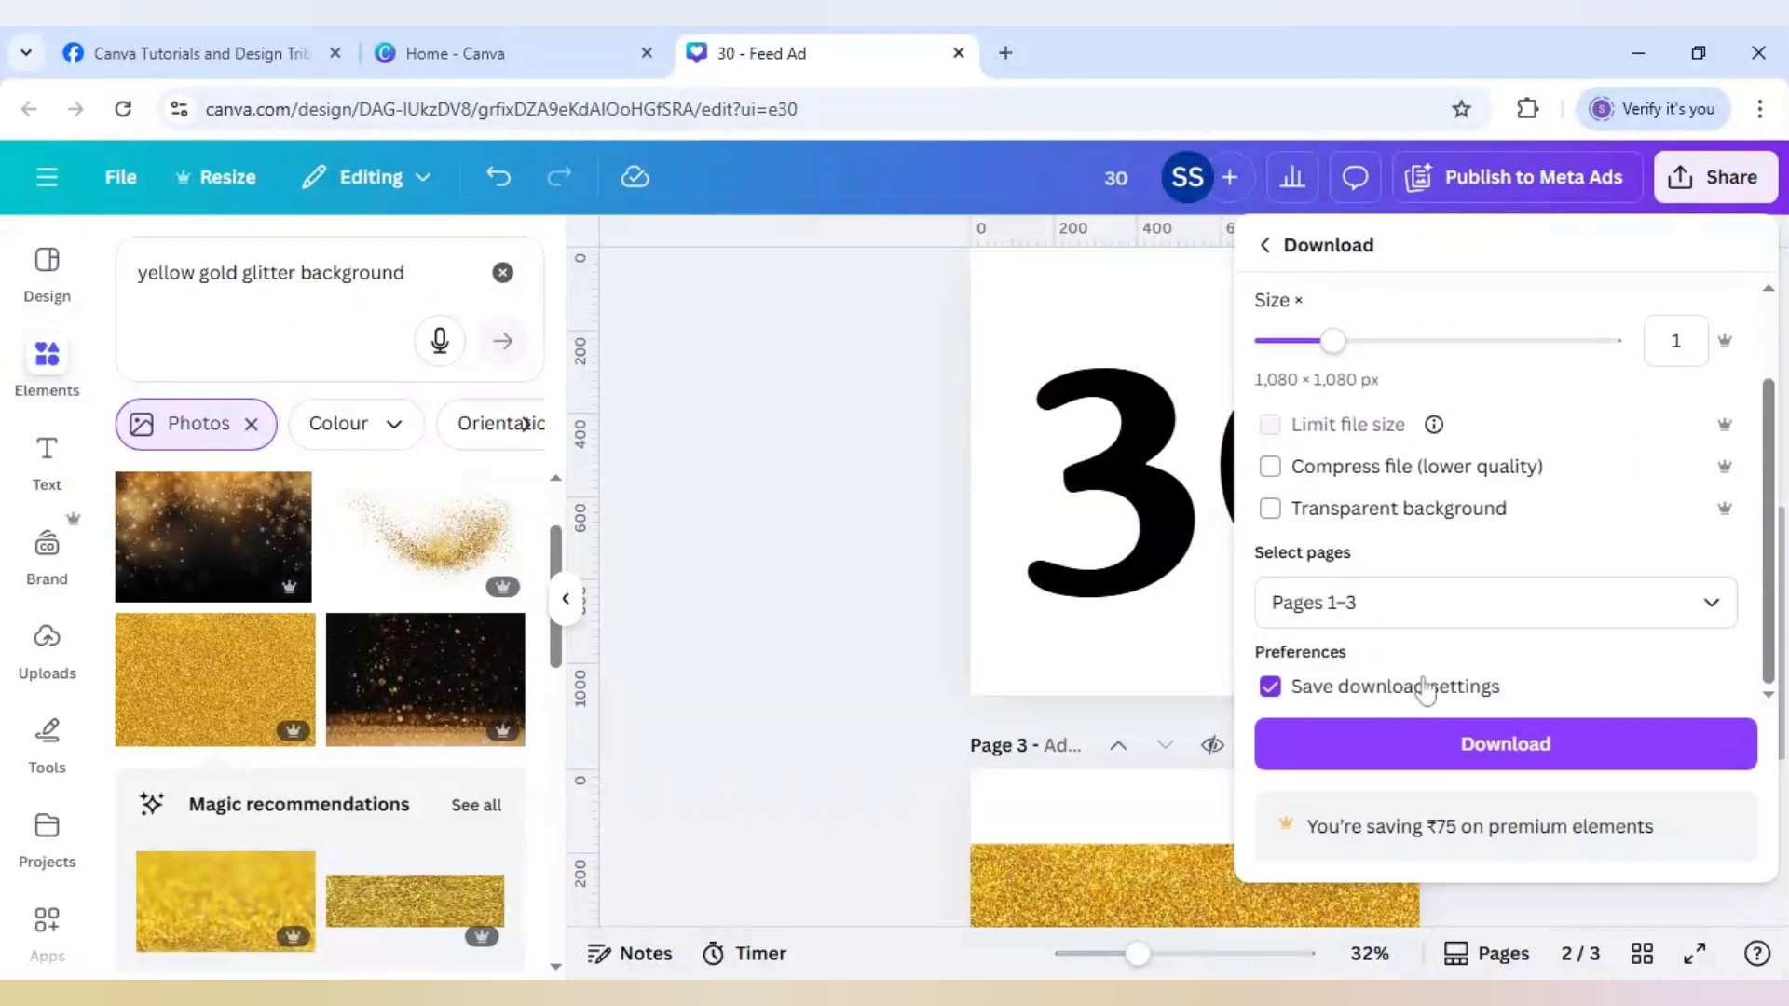
click(1430, 744)
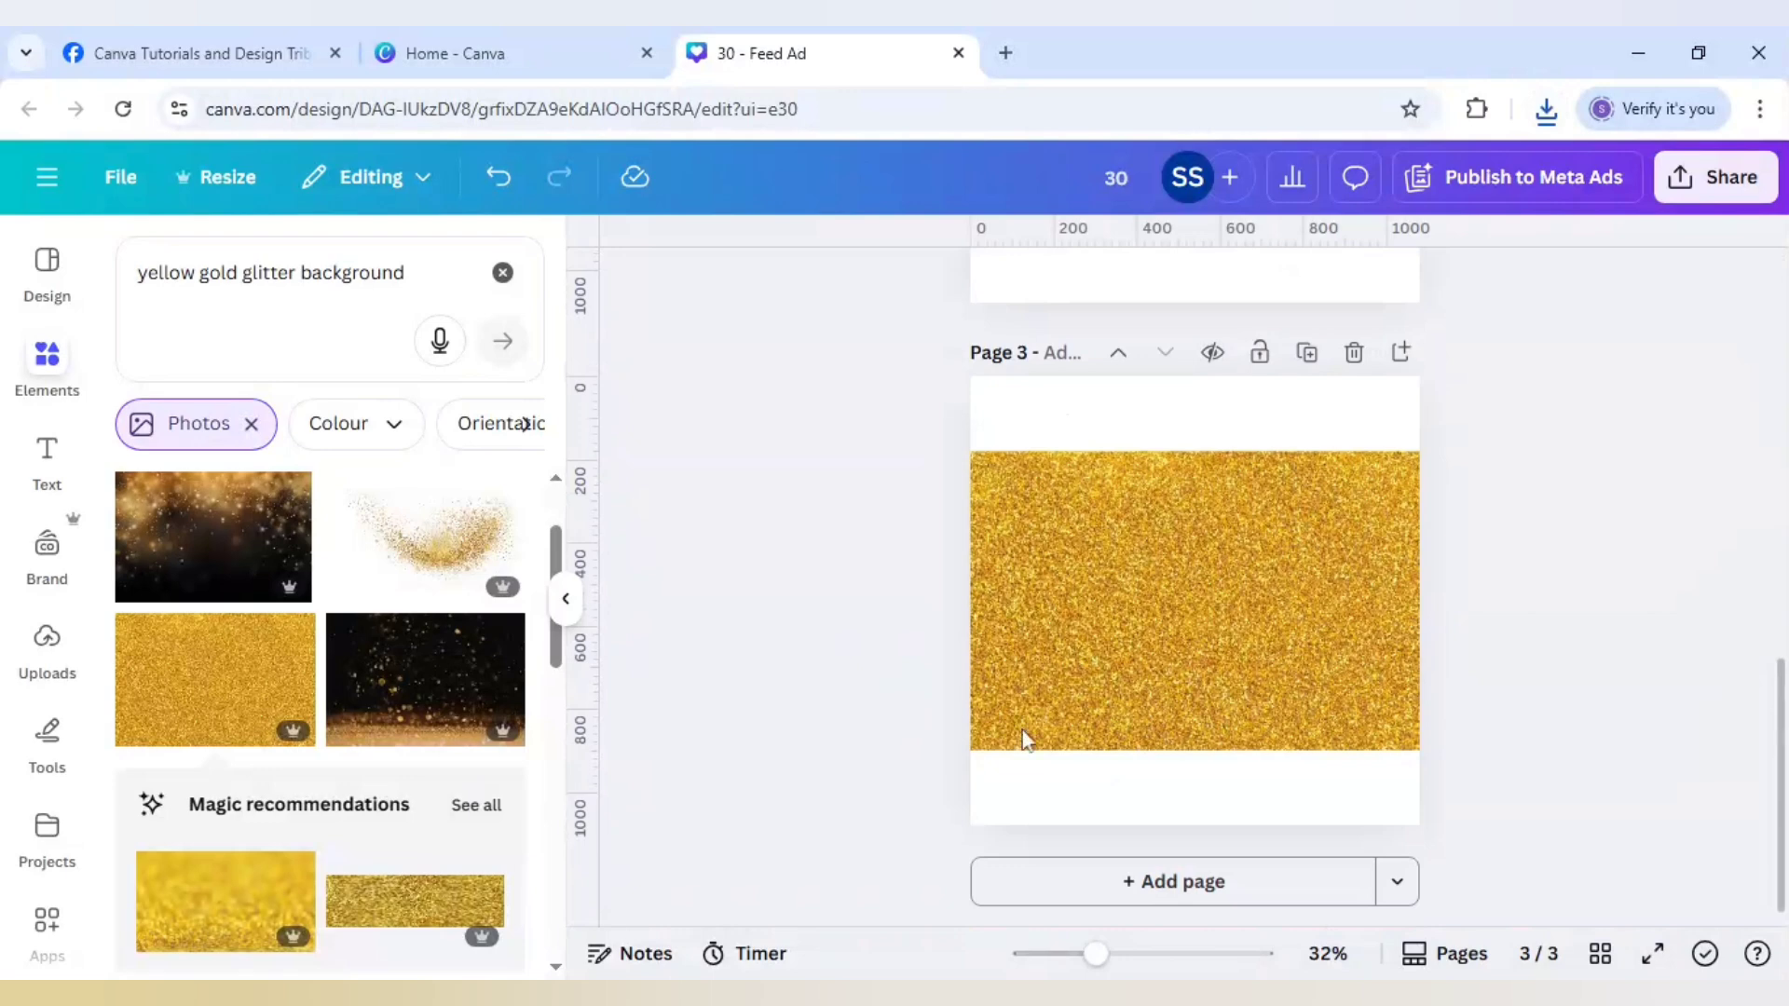
- Paste the three downloaded page images onto a new fourth page and arrange them at smaller sizes so both "30"s and the glitter are clear of each other
click(1225, 887)
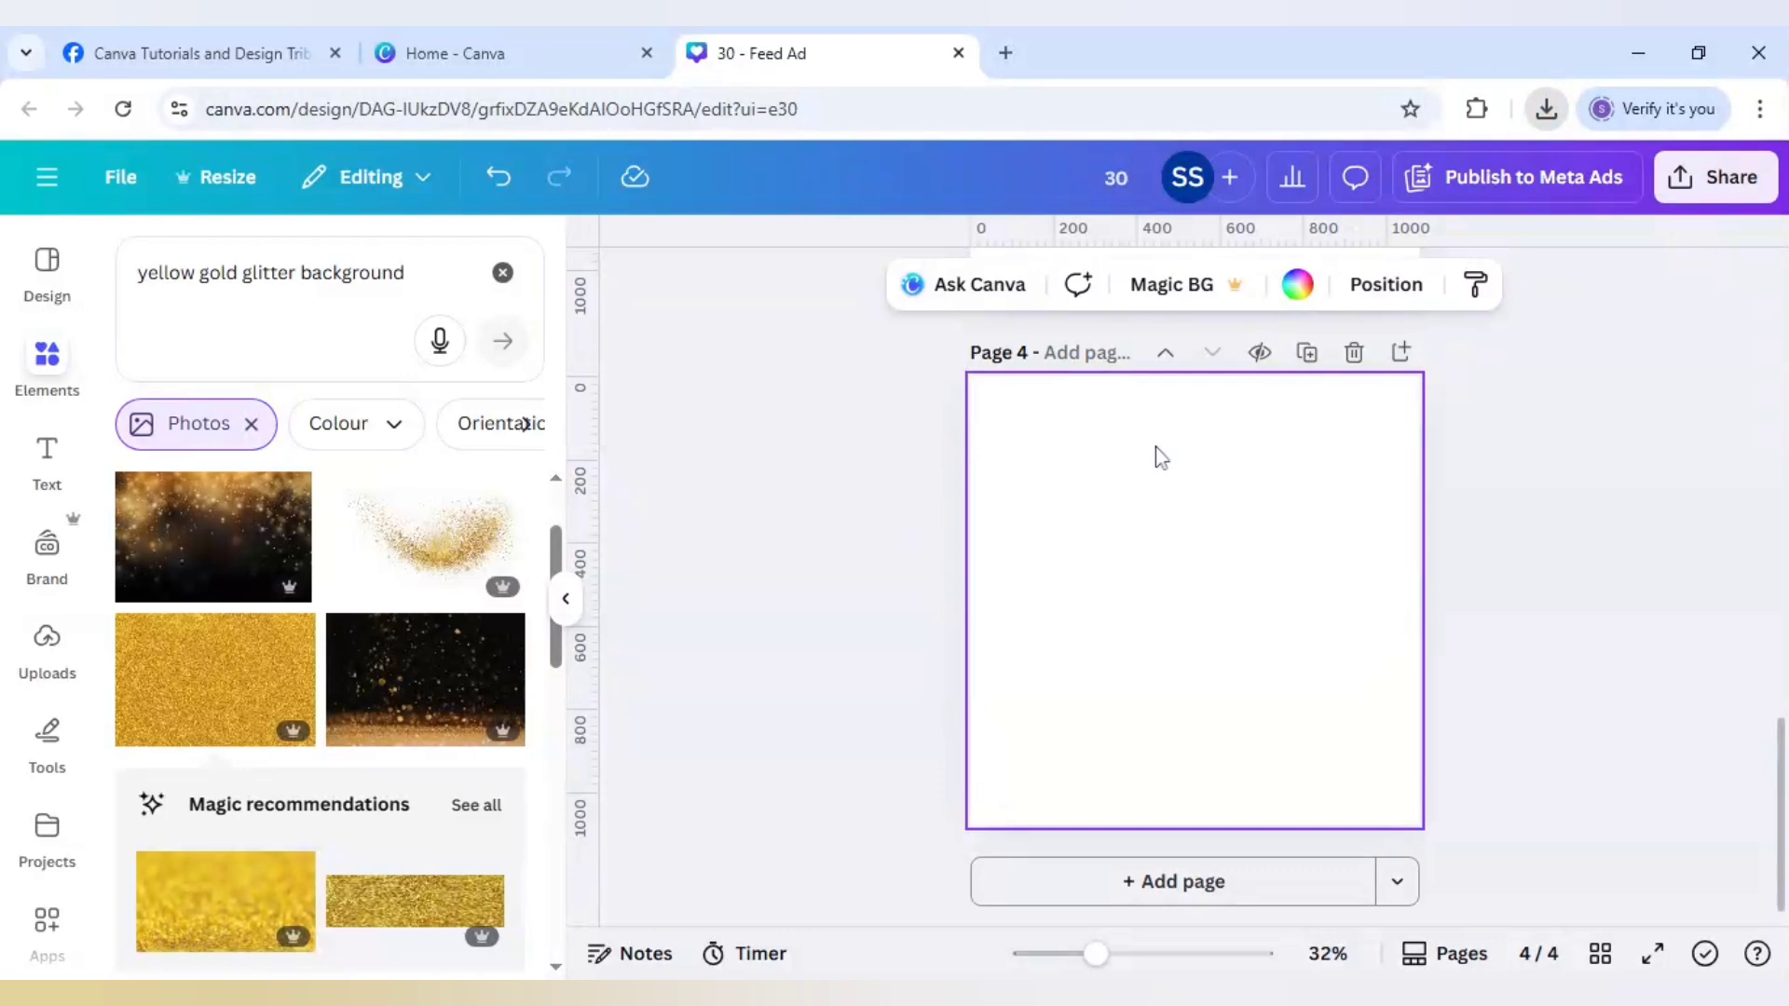
key(ctrl+v)
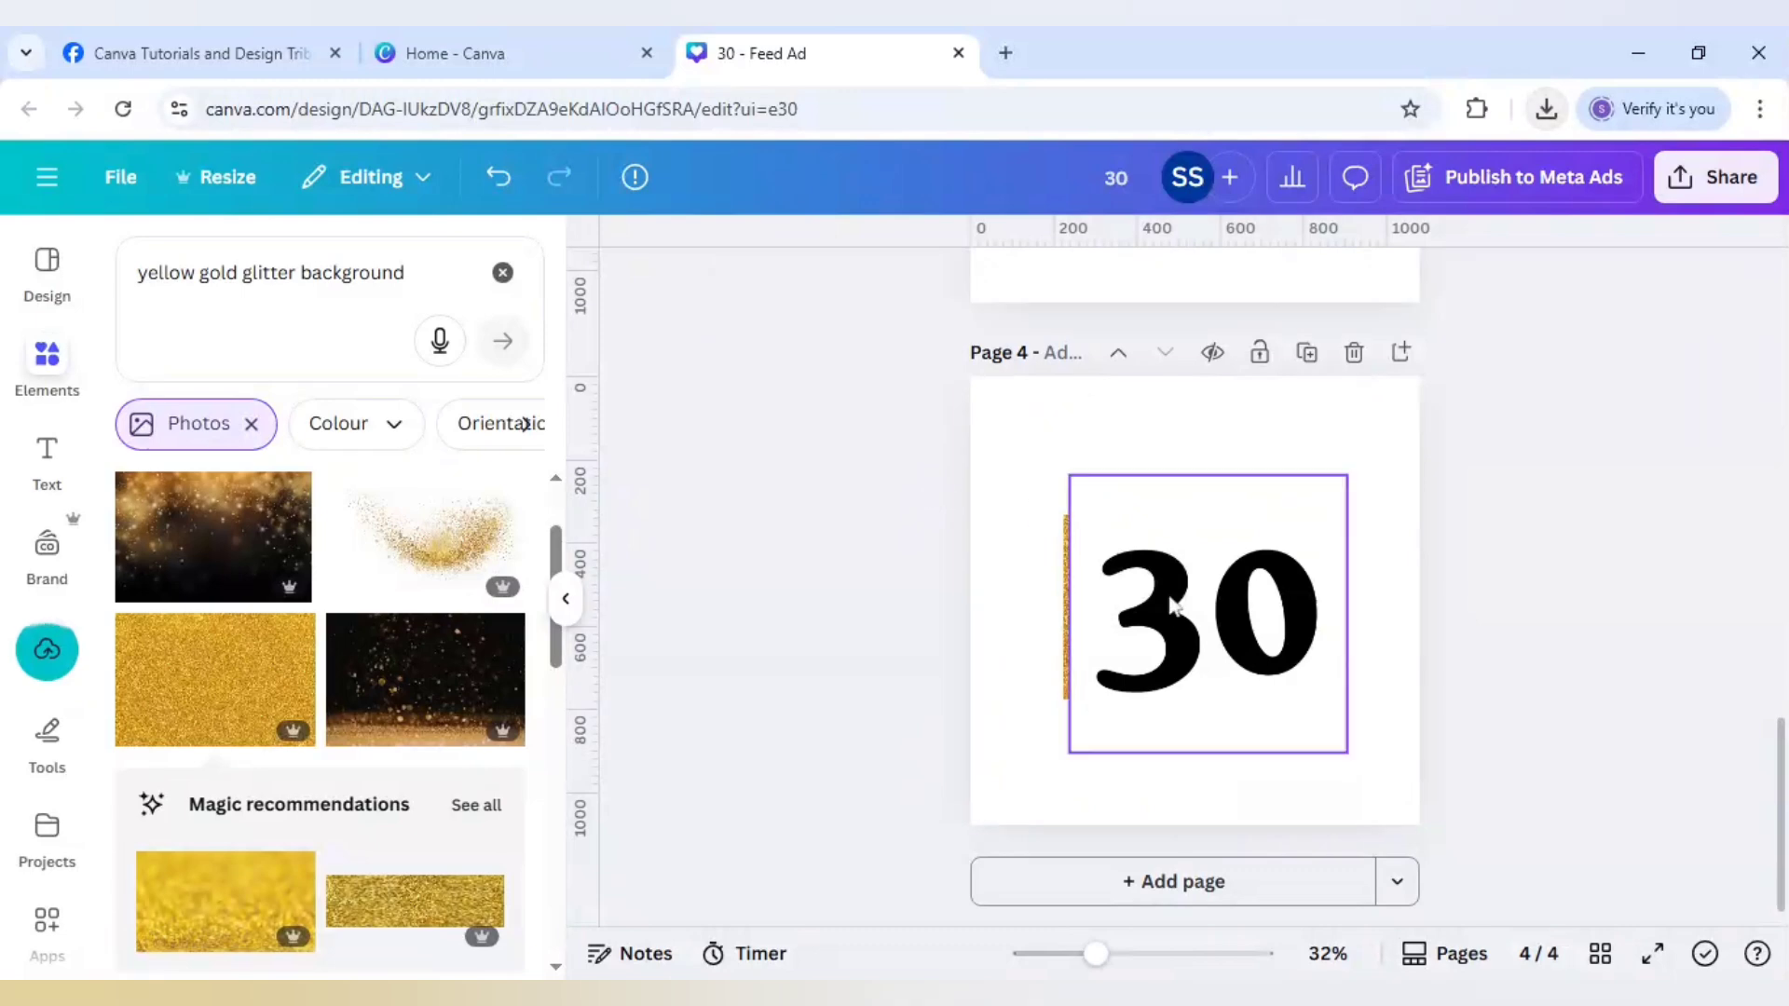
drag(1170, 612, 1243, 538)
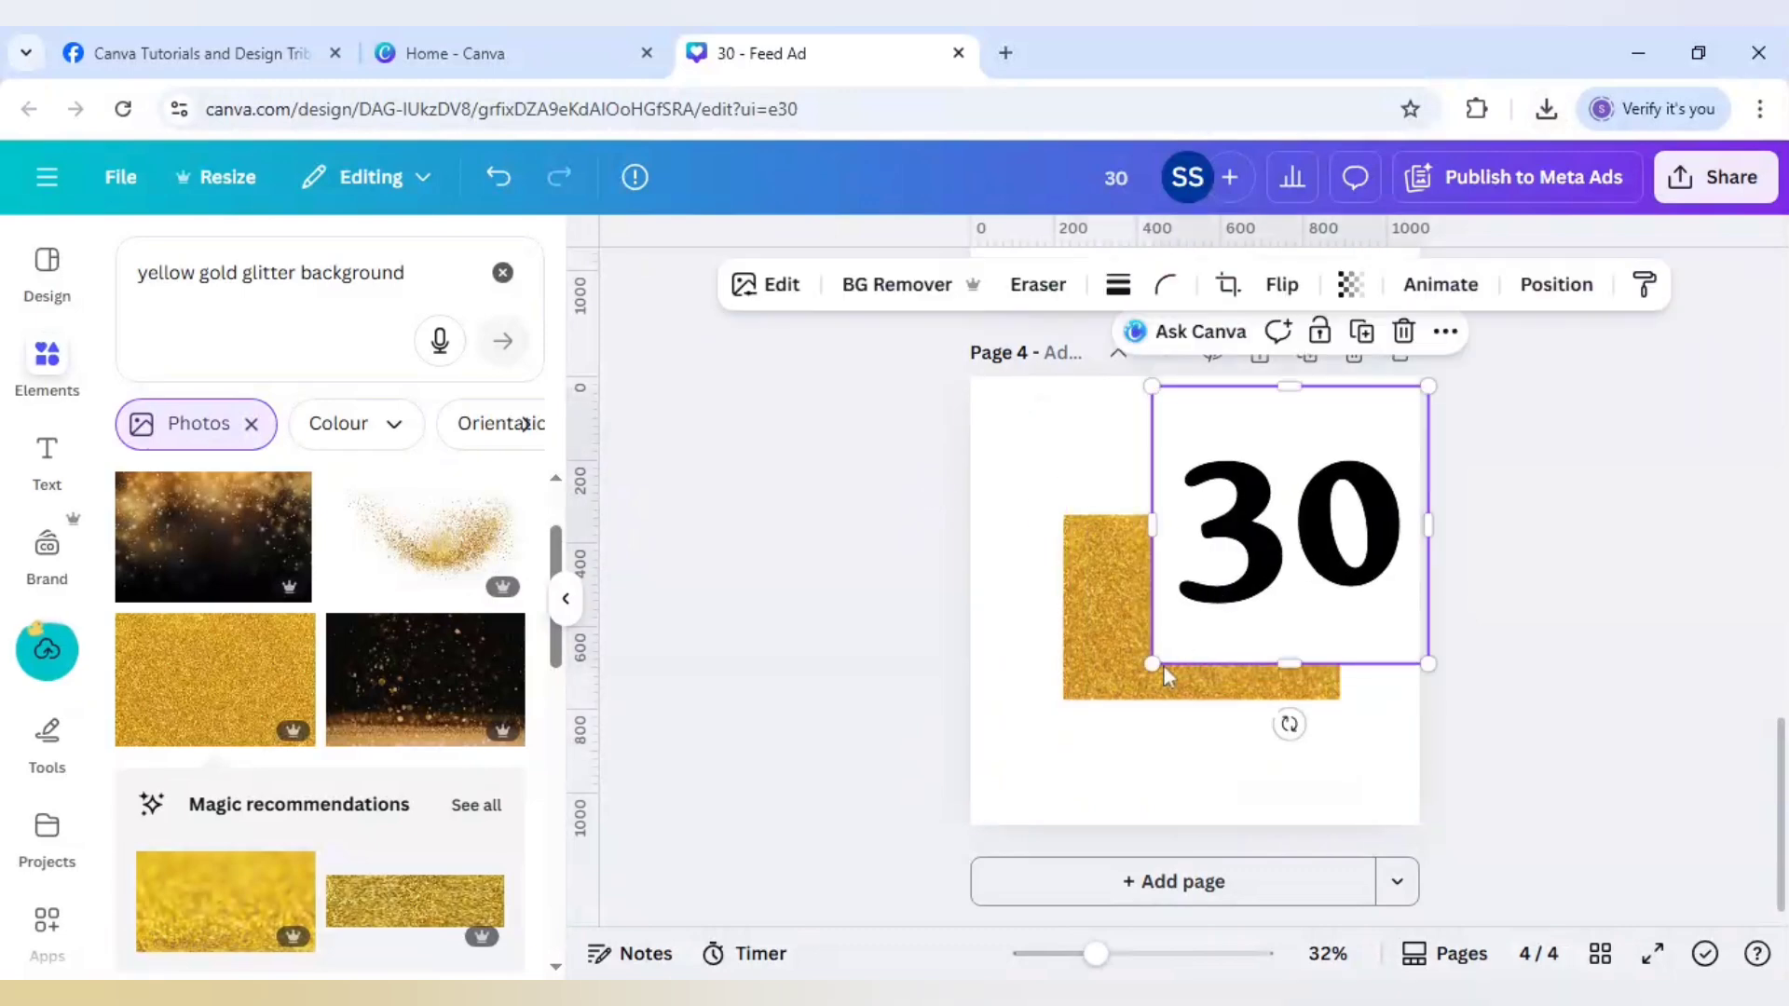
drag(1153, 662, 1224, 593)
click(1116, 564)
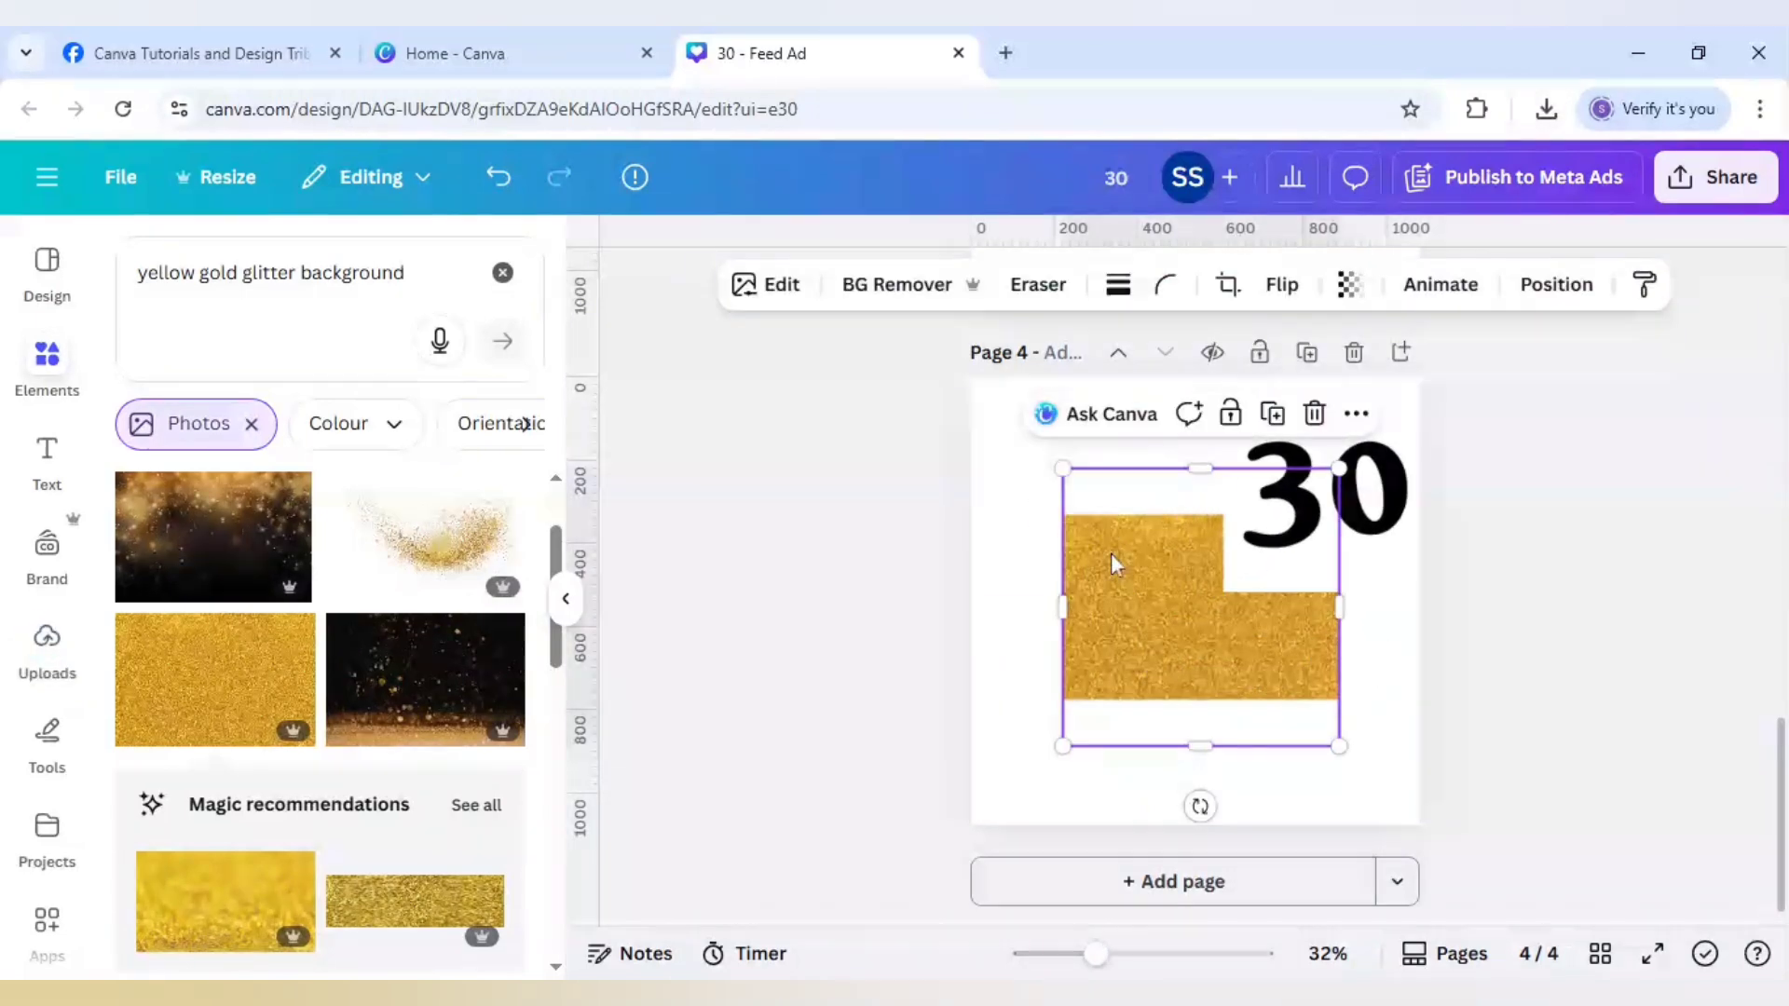
drag(1063, 474, 1294, 705)
drag(1135, 605, 1051, 547)
drag(1249, 685, 1193, 627)
drag(1094, 559, 1098, 662)
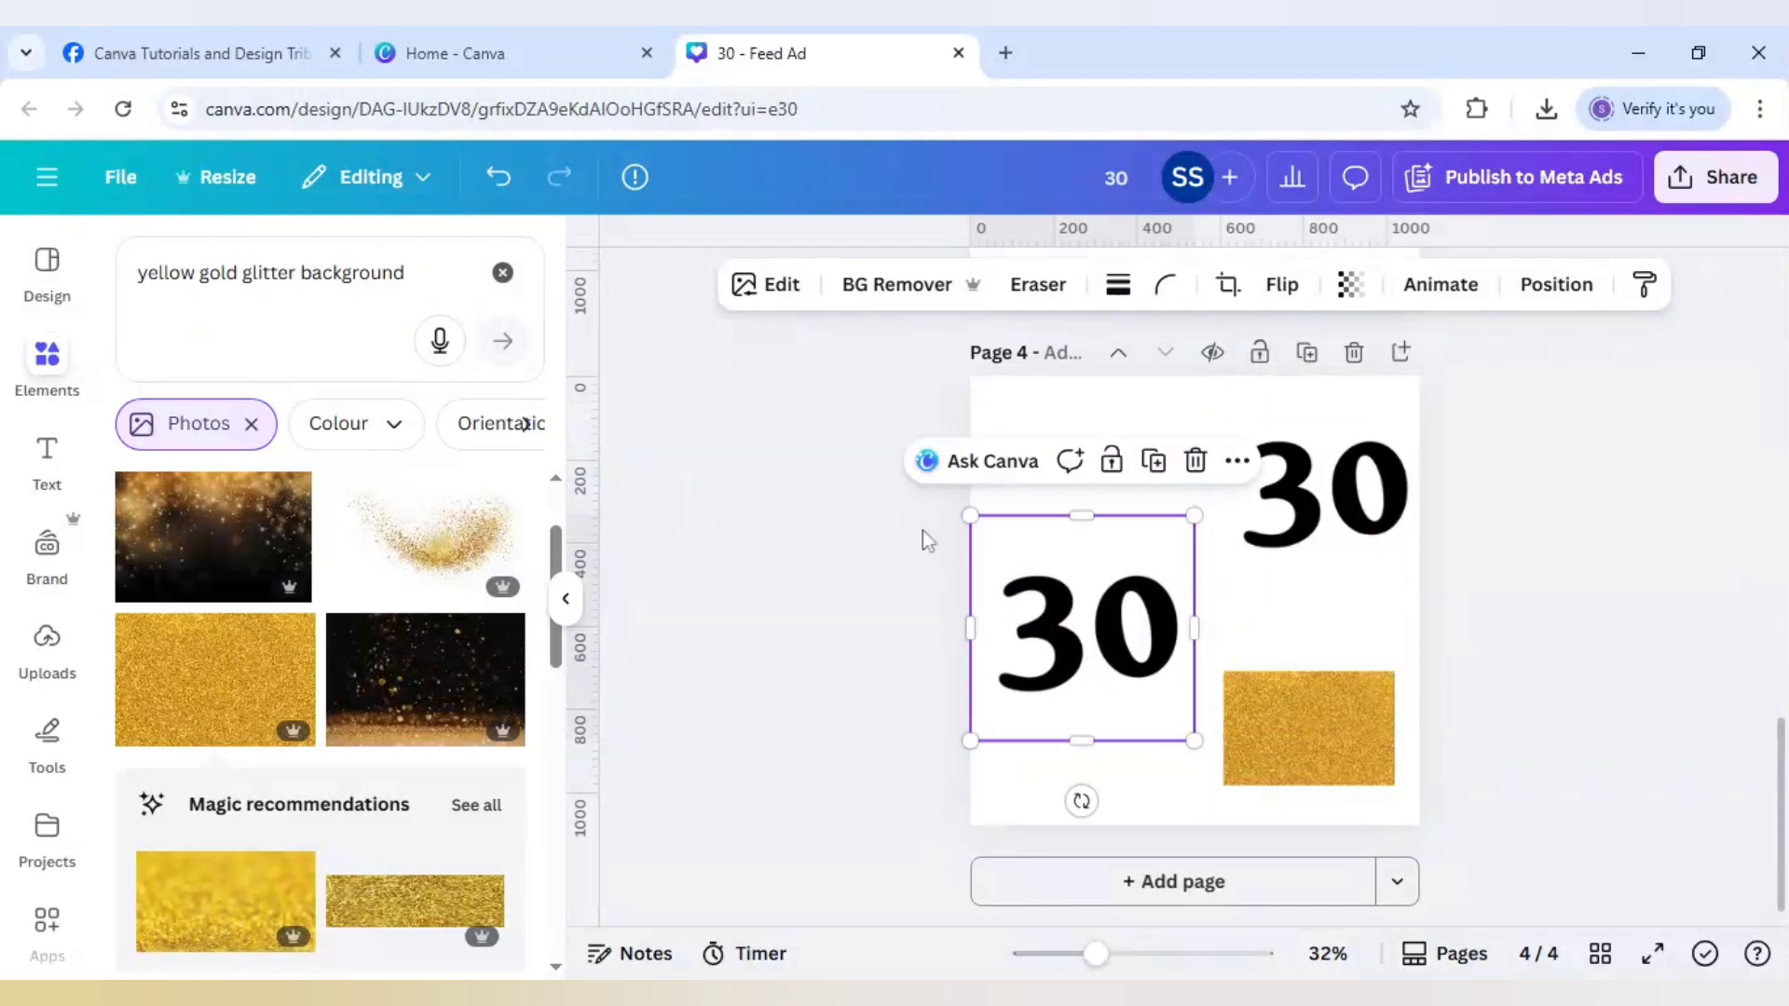
click(858, 519)
- Search the Canva apps for "blend", open the Blend Image app and choose the Screen blend mode
scroll(93, 742, down, 2)
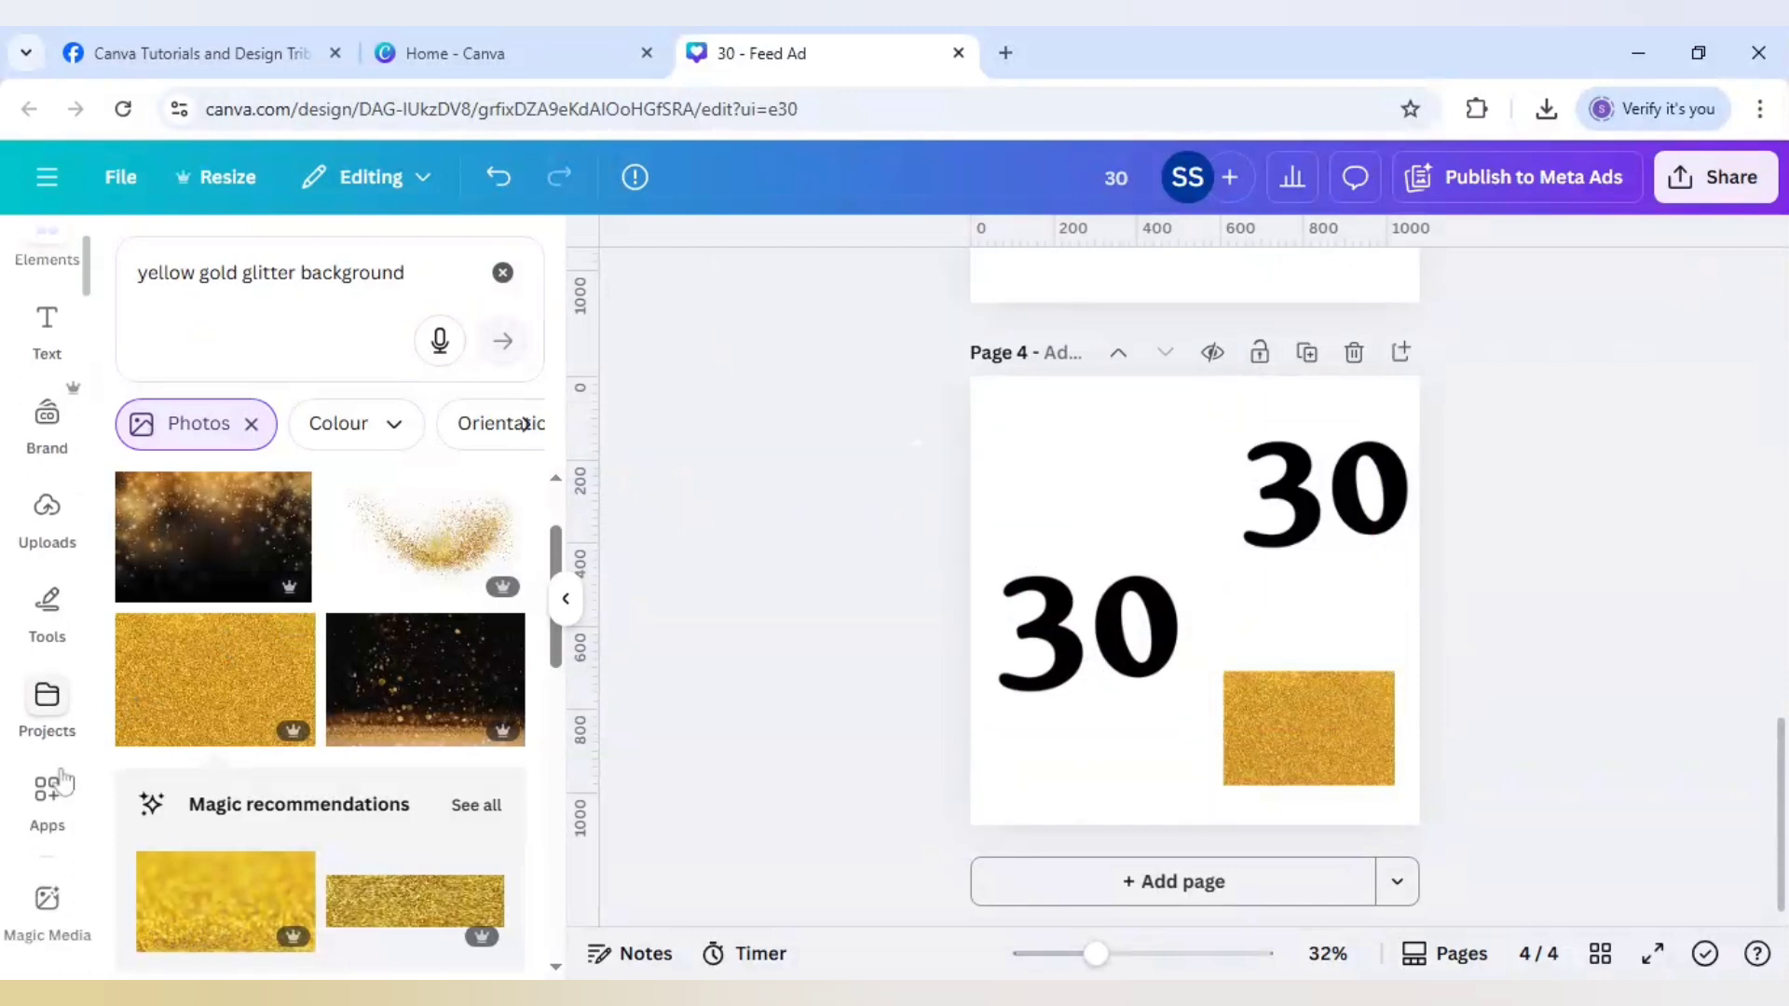
click(48, 794)
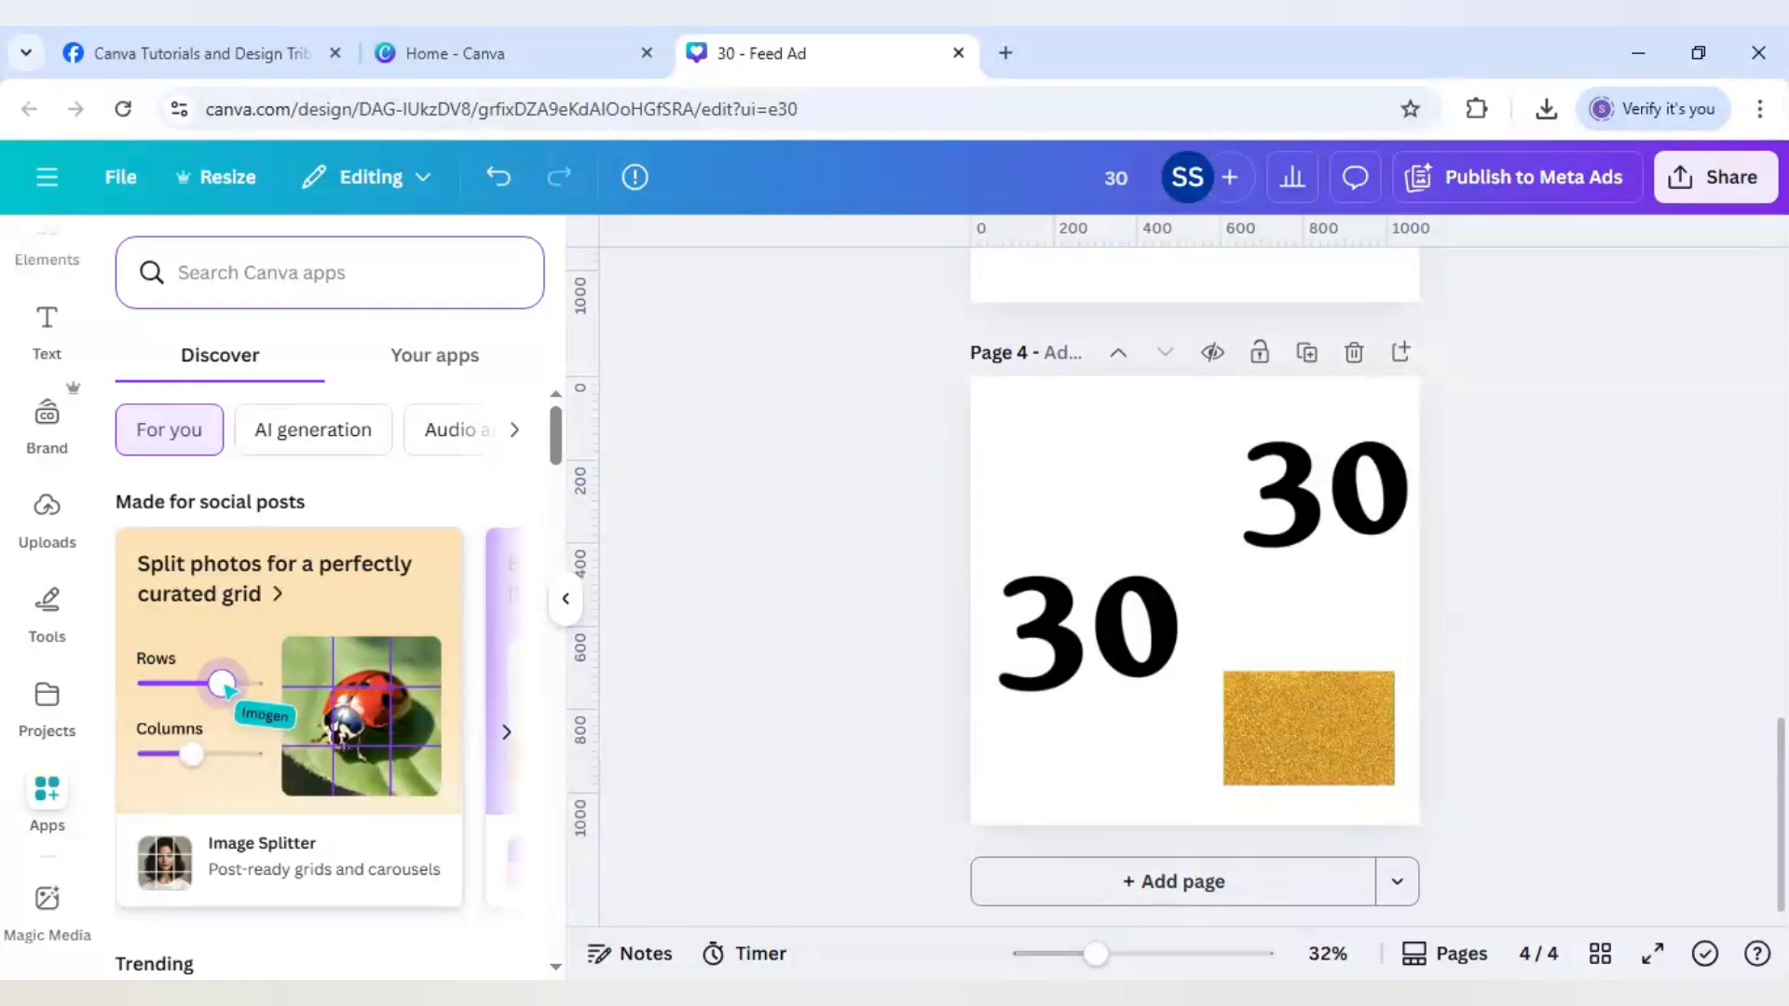
text(blend)
key(Return)
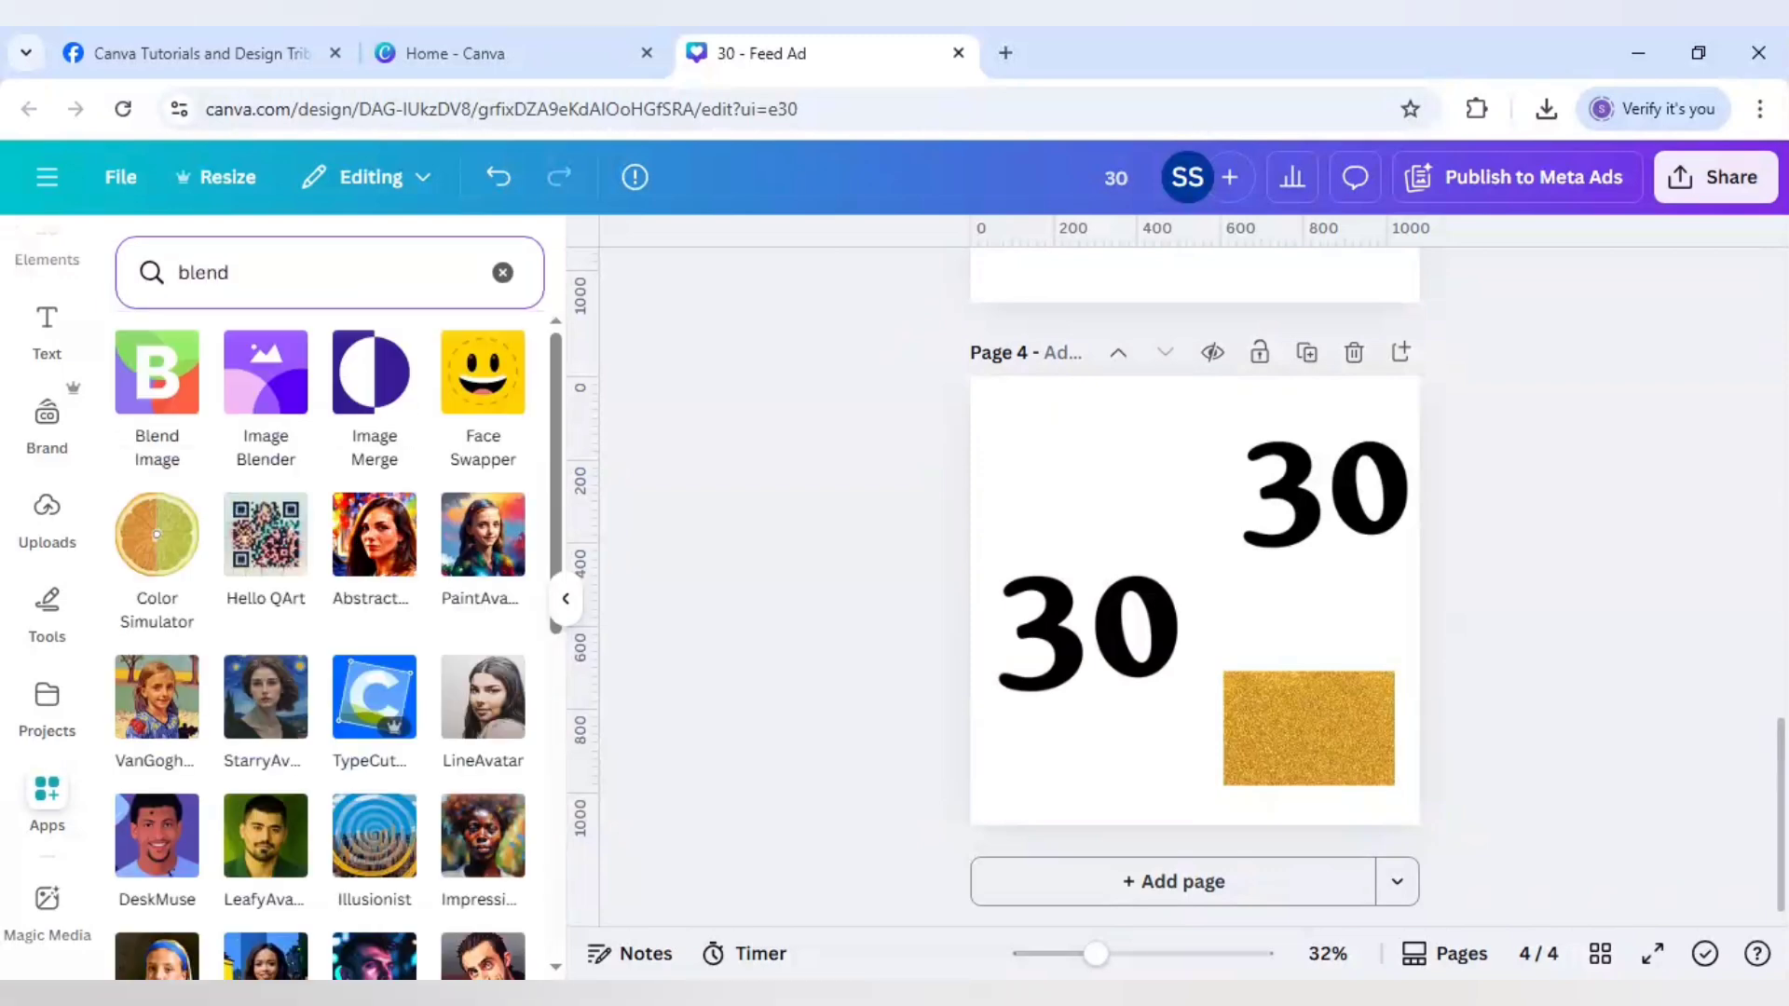
click(155, 396)
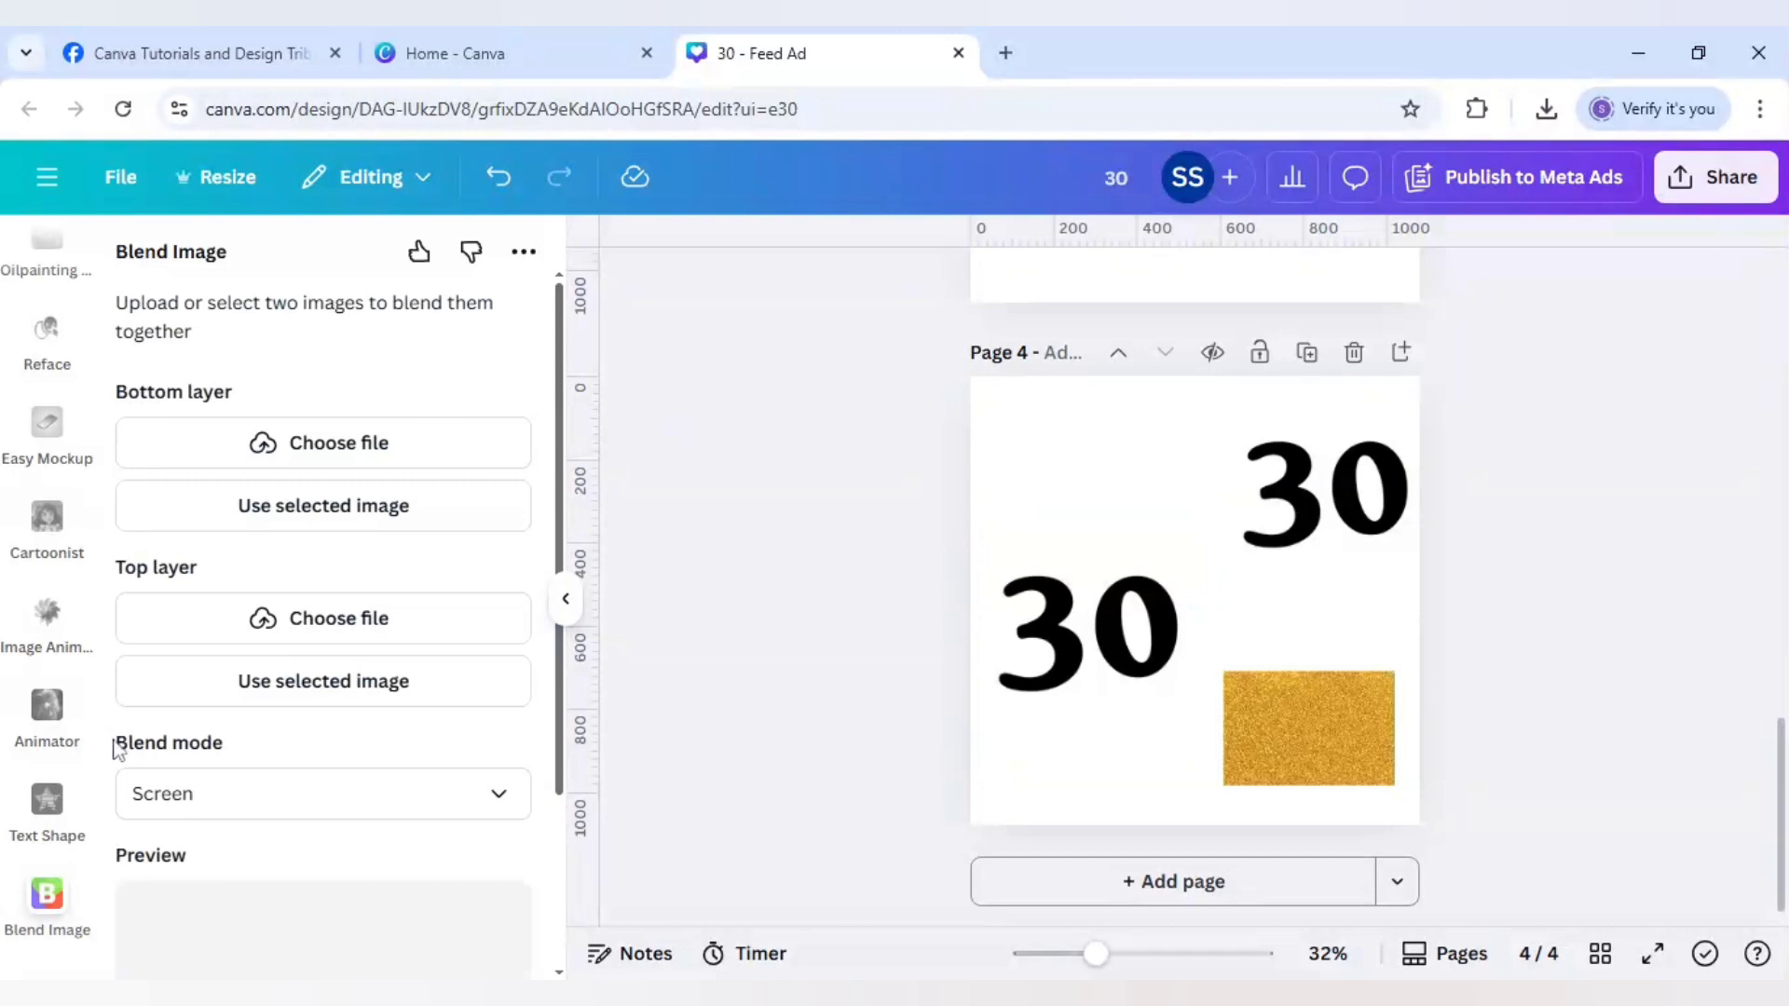
click(276, 807)
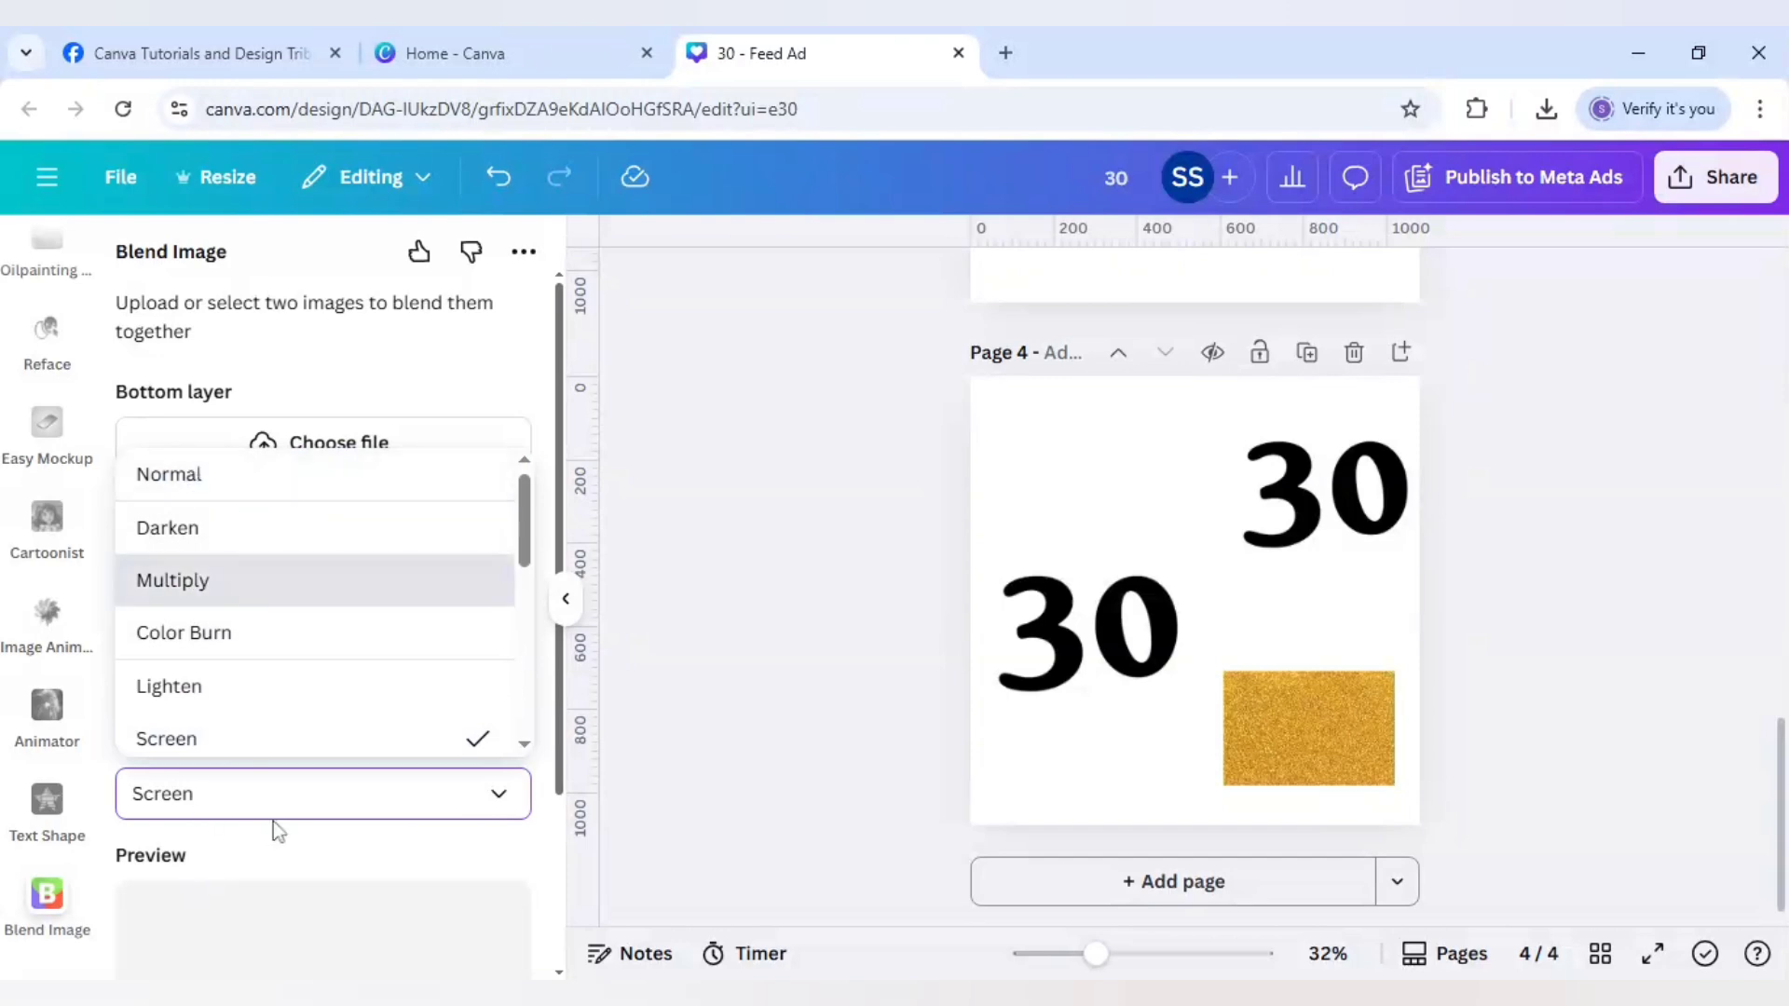
click(243, 736)
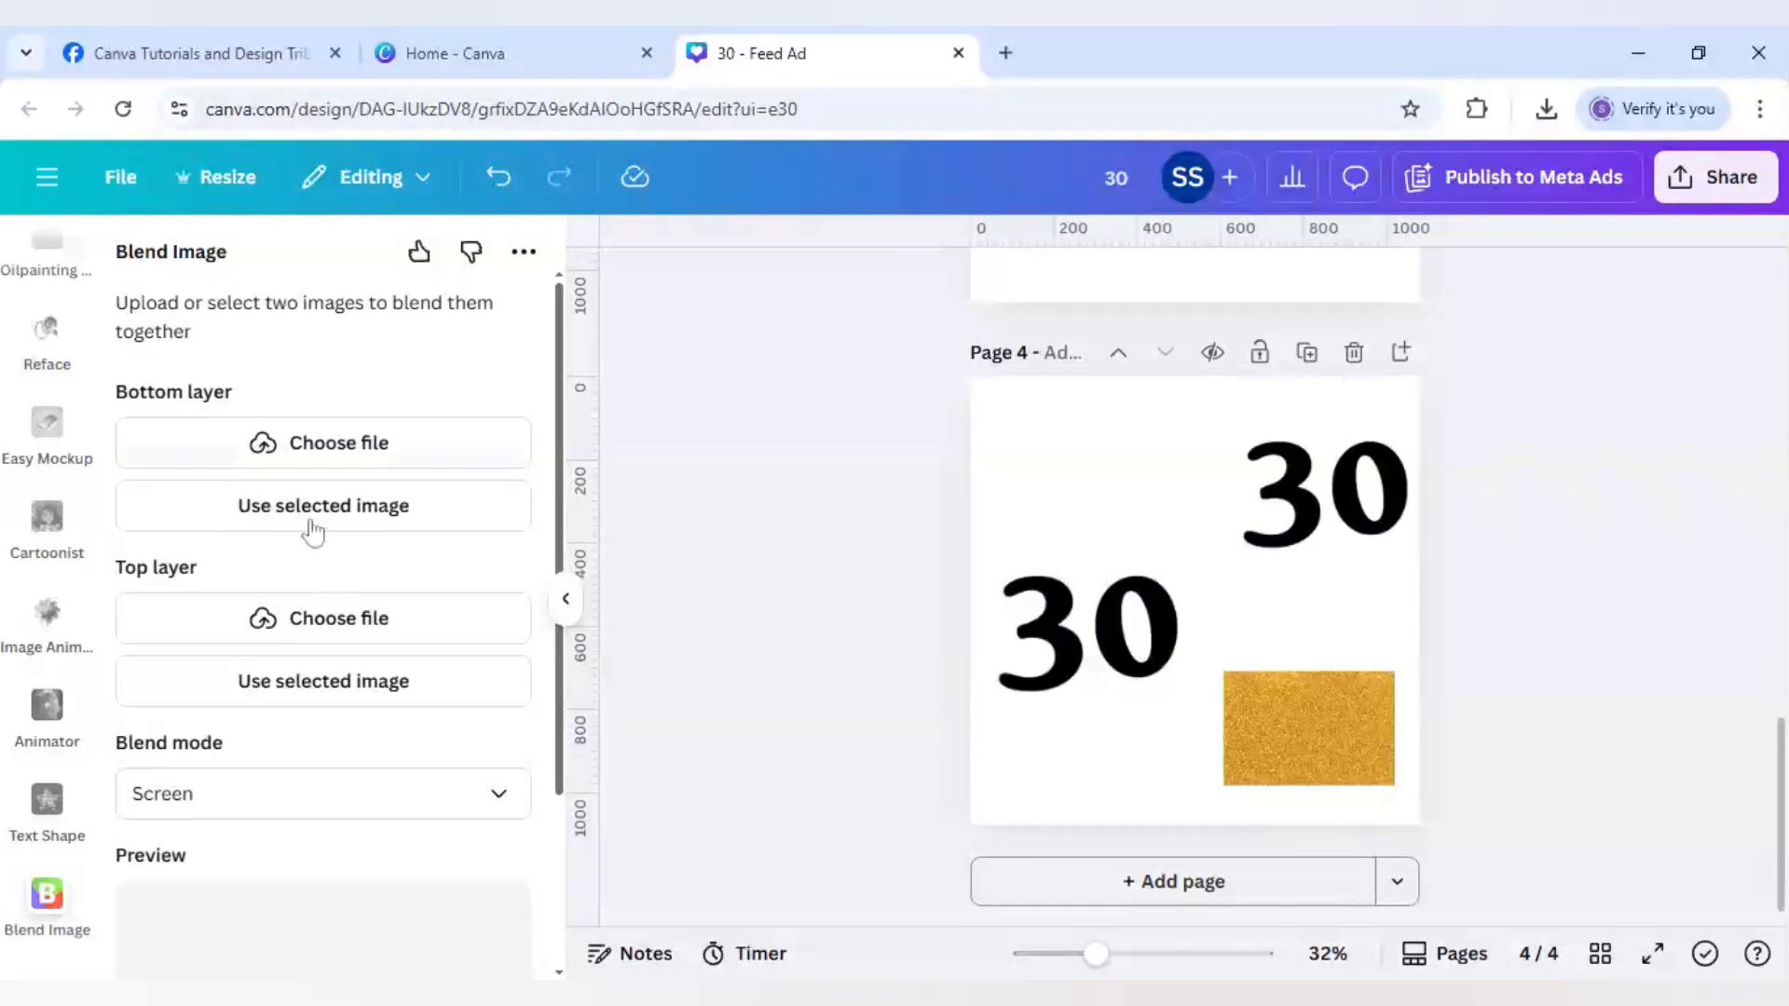
- Blend the lower-left black "30" image as bottom layer with the gold glitter image as top layer, and add the result to a new fifth page
click(1103, 656)
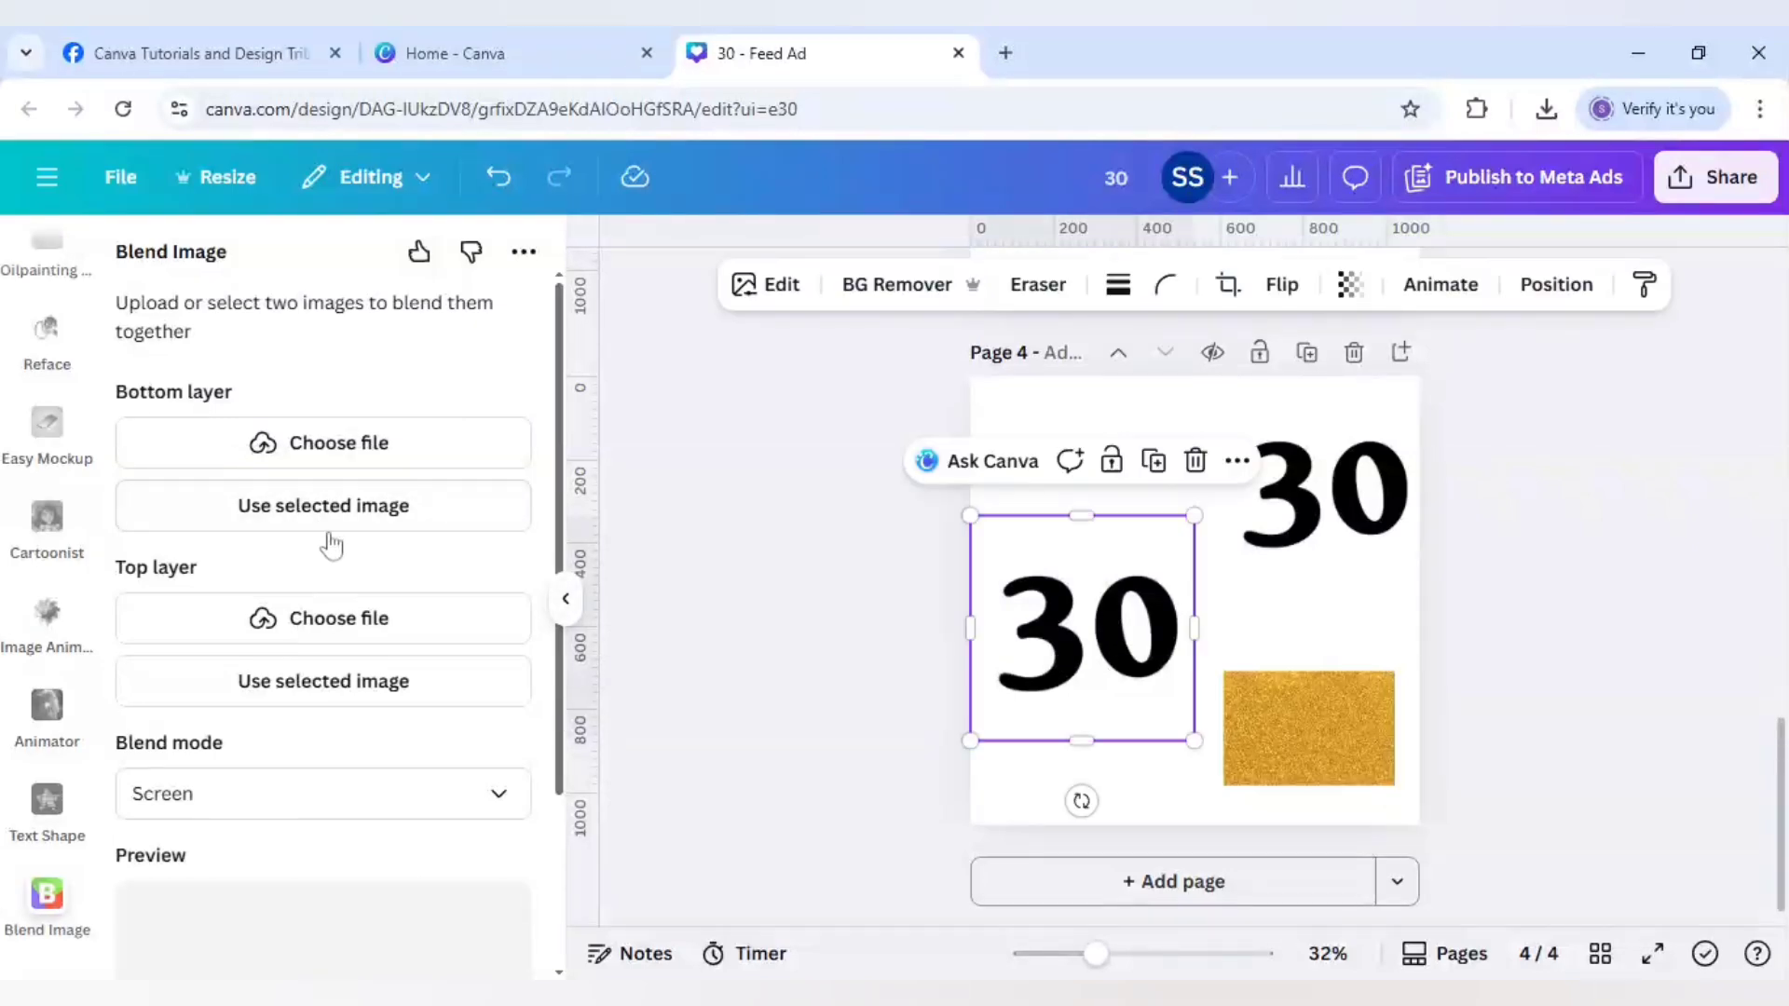
click(296, 518)
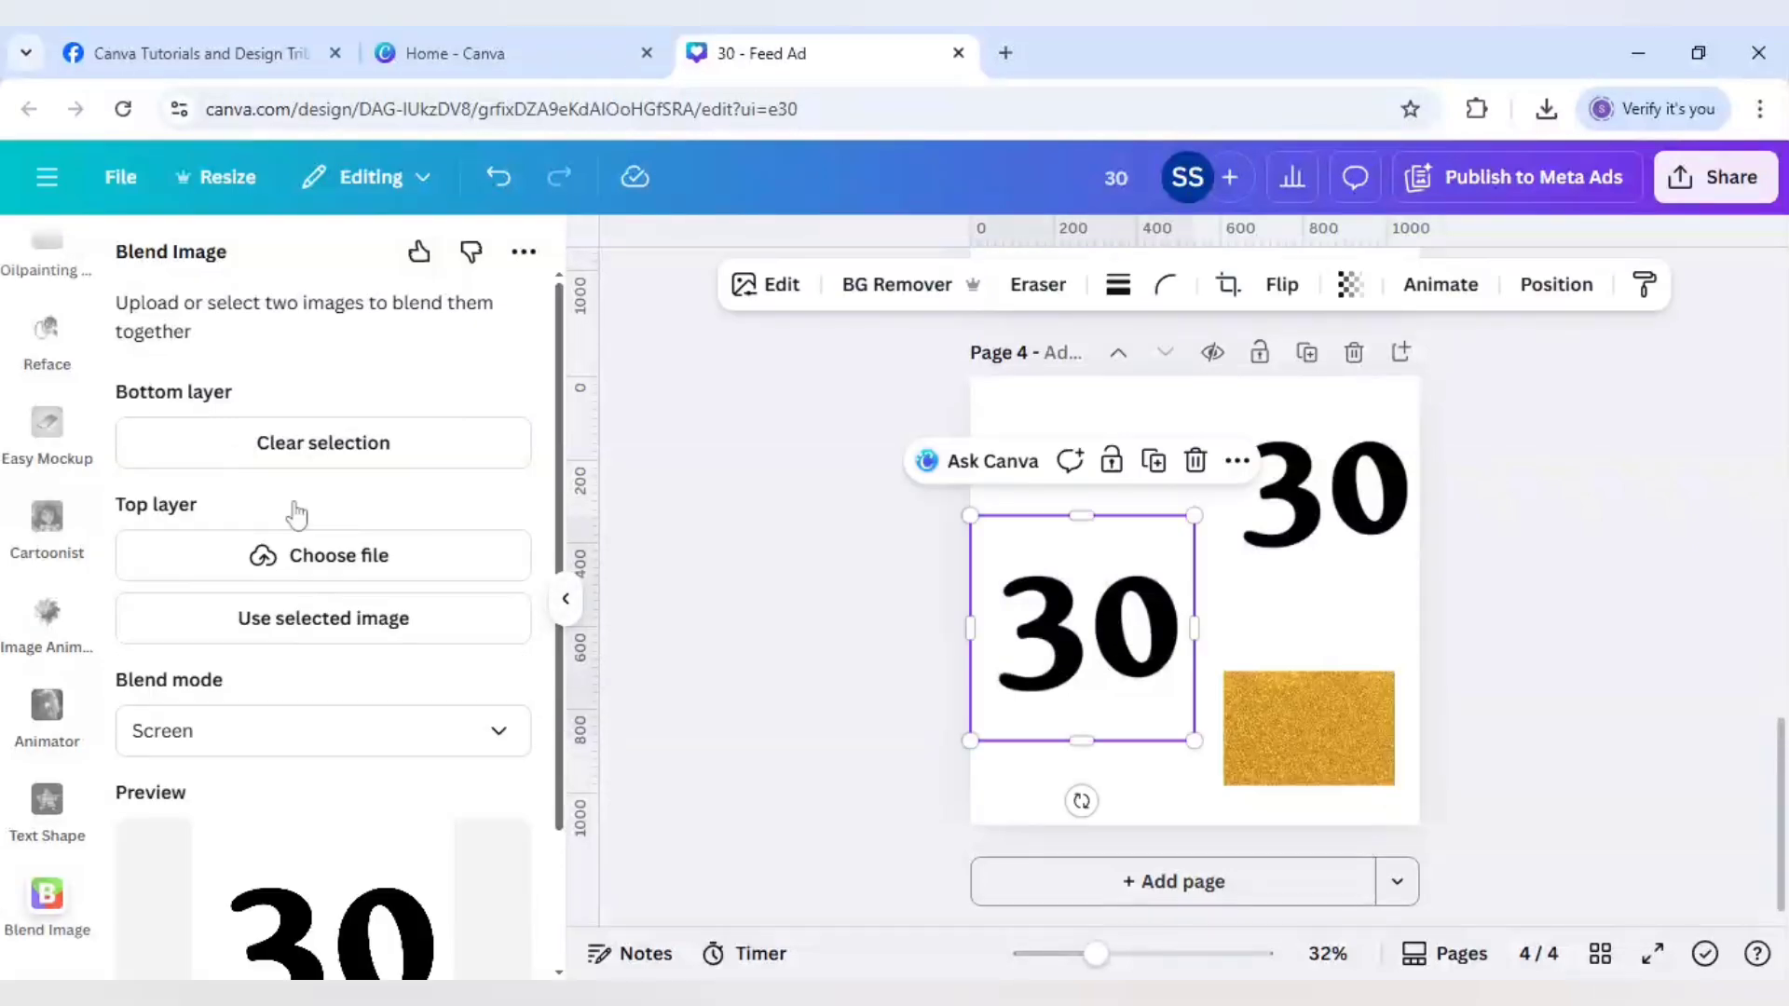
click(1349, 746)
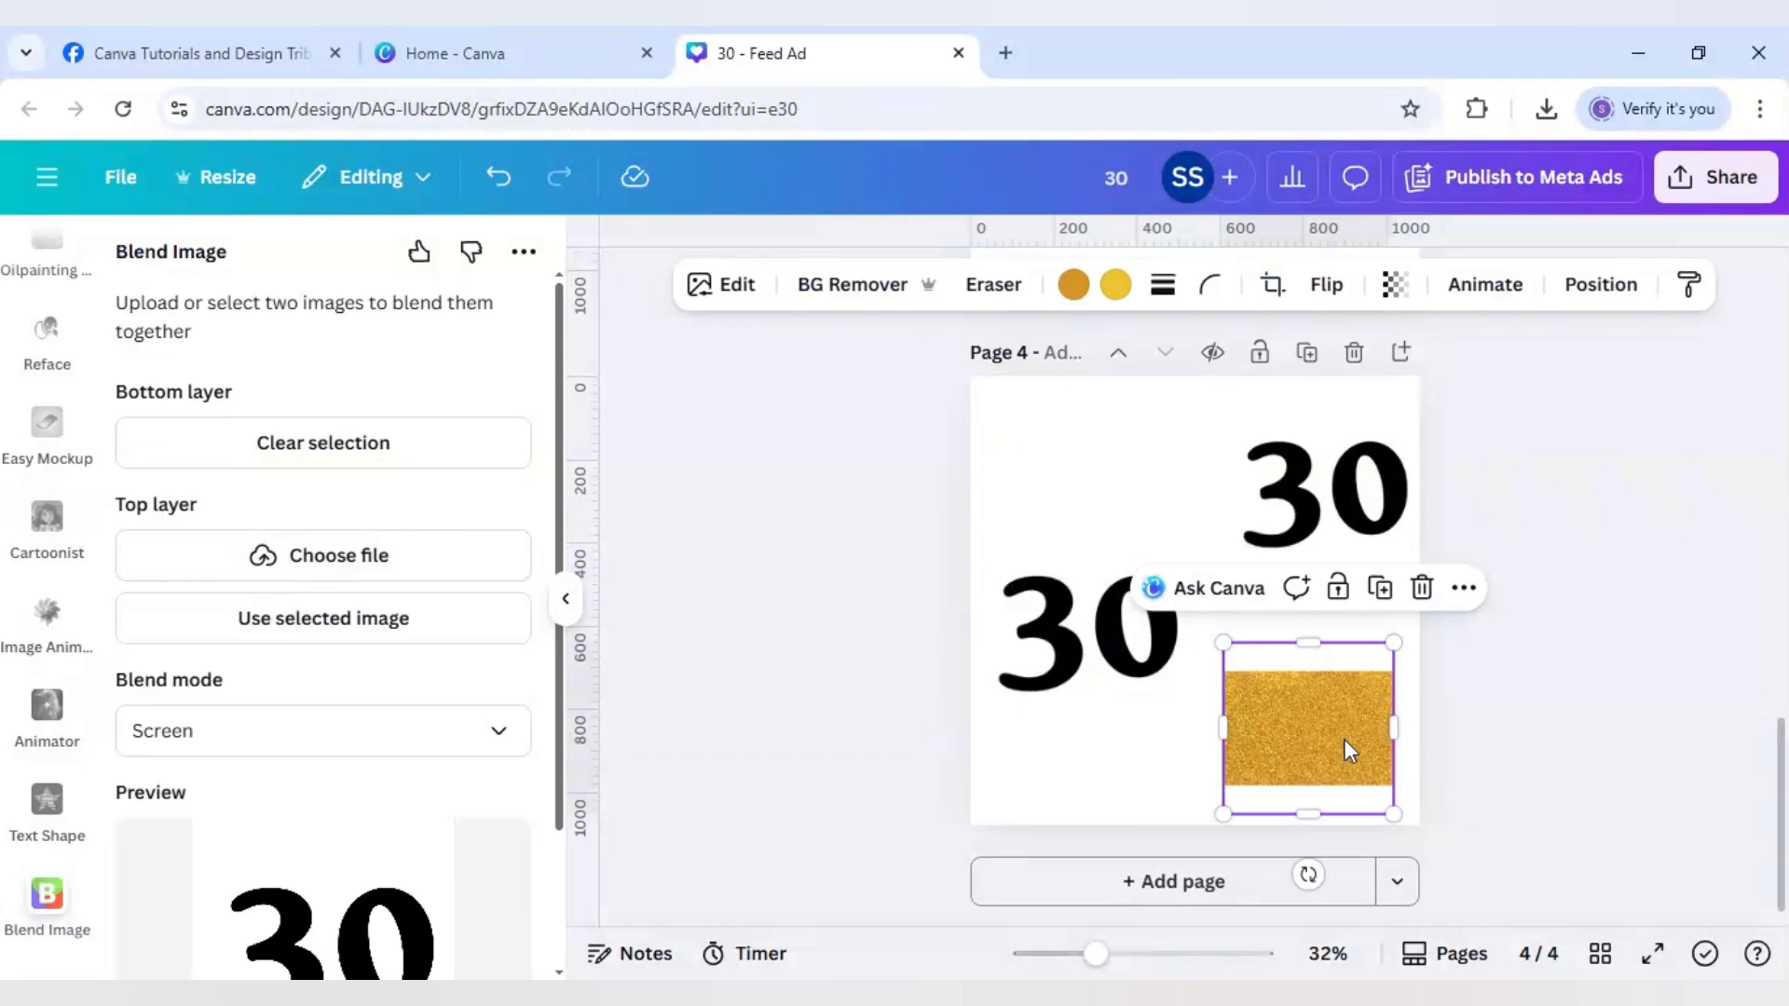
click(344, 629)
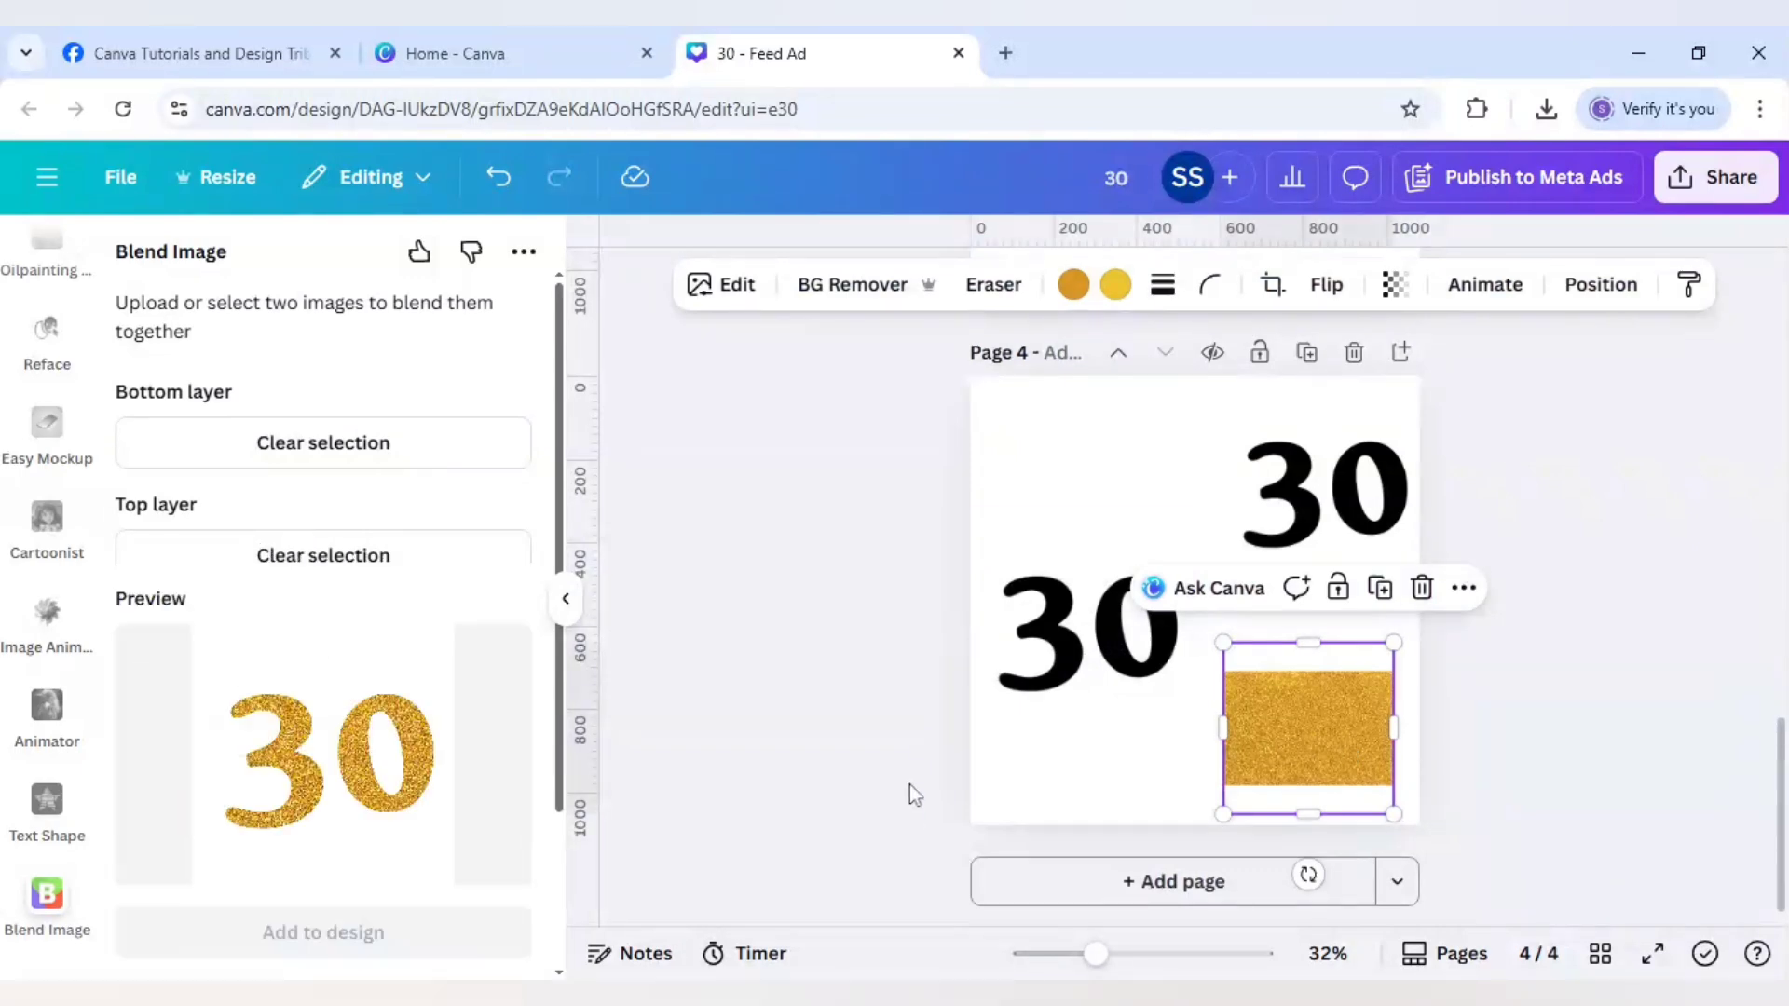
click(1193, 889)
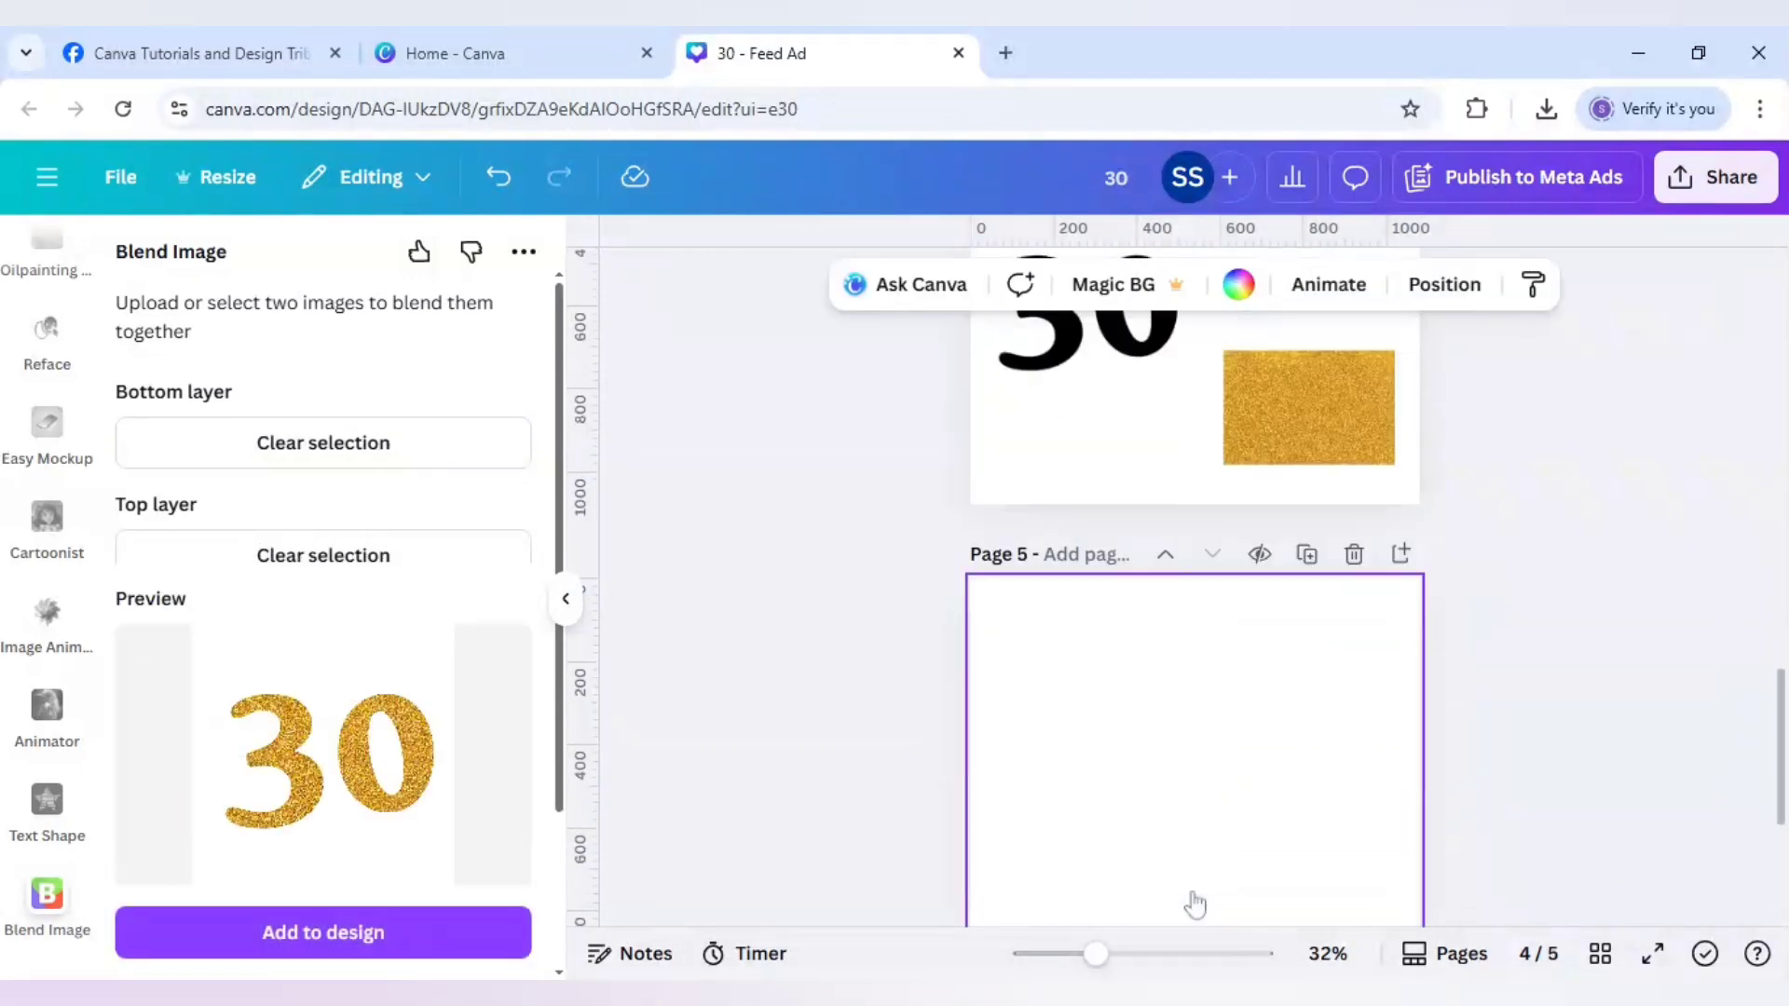
click(355, 951)
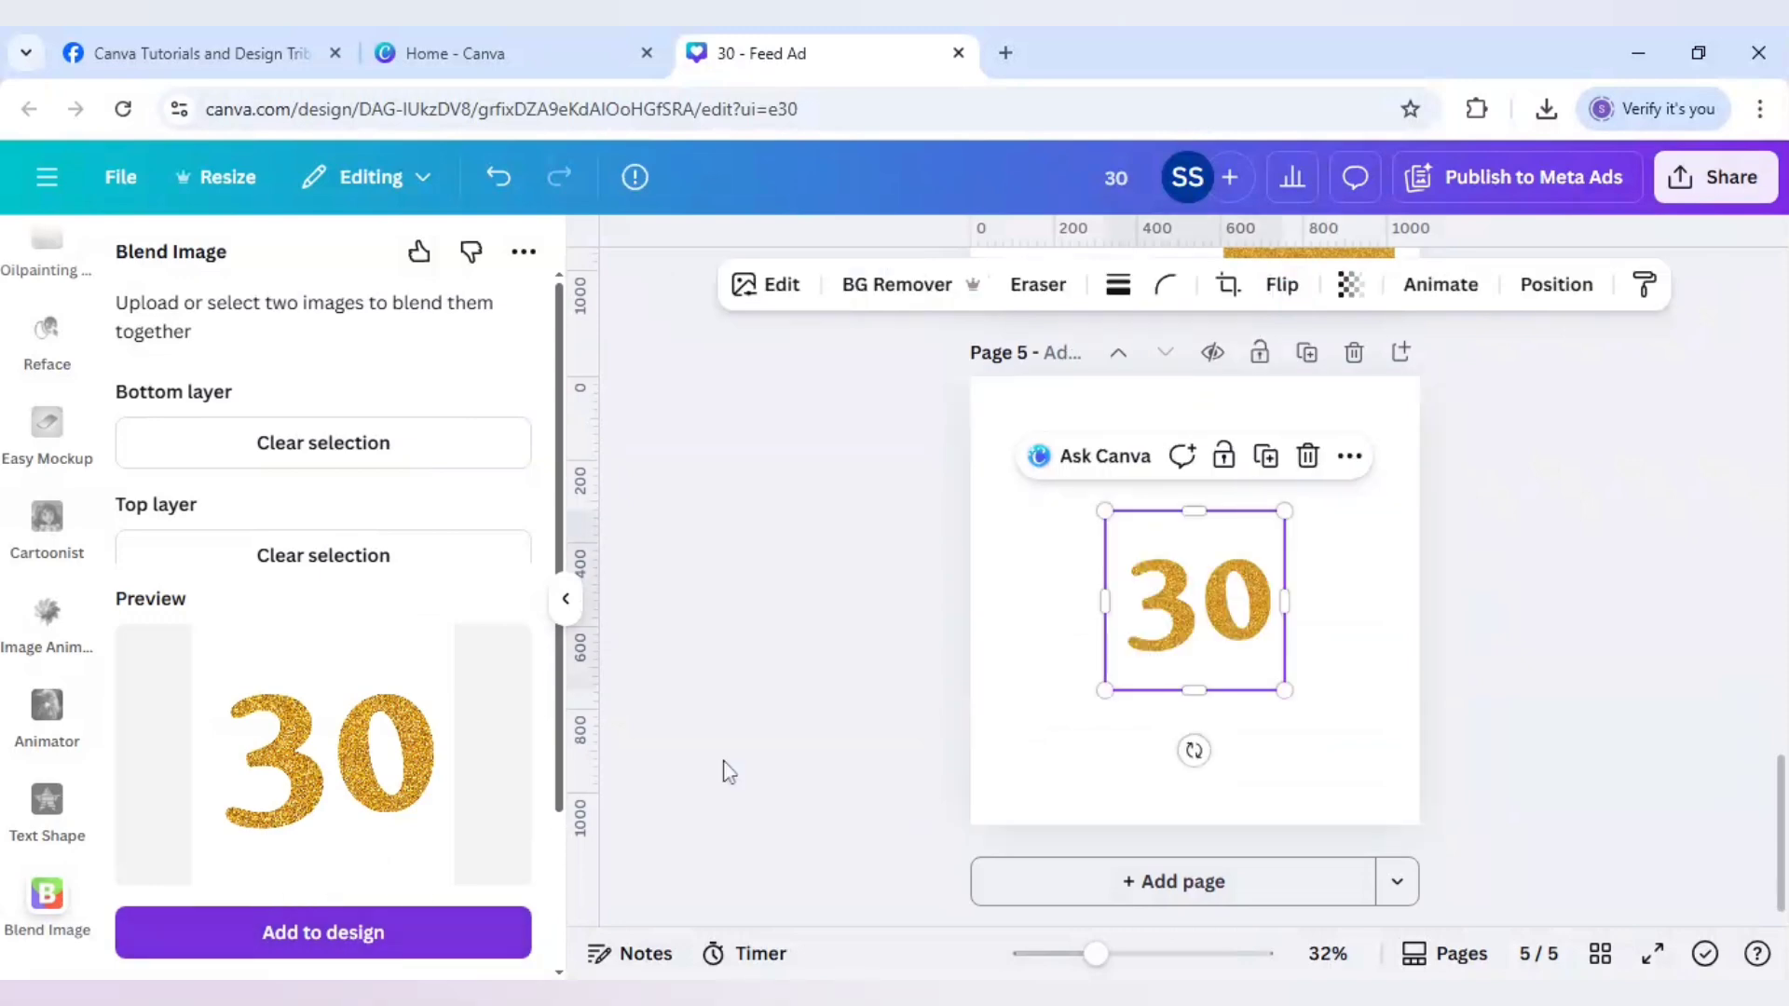
- Replace the blend's bottom layer with the upper-right black "30" image from page 4, keeping the gold glitter as top layer
scroll(878, 710, up, 5)
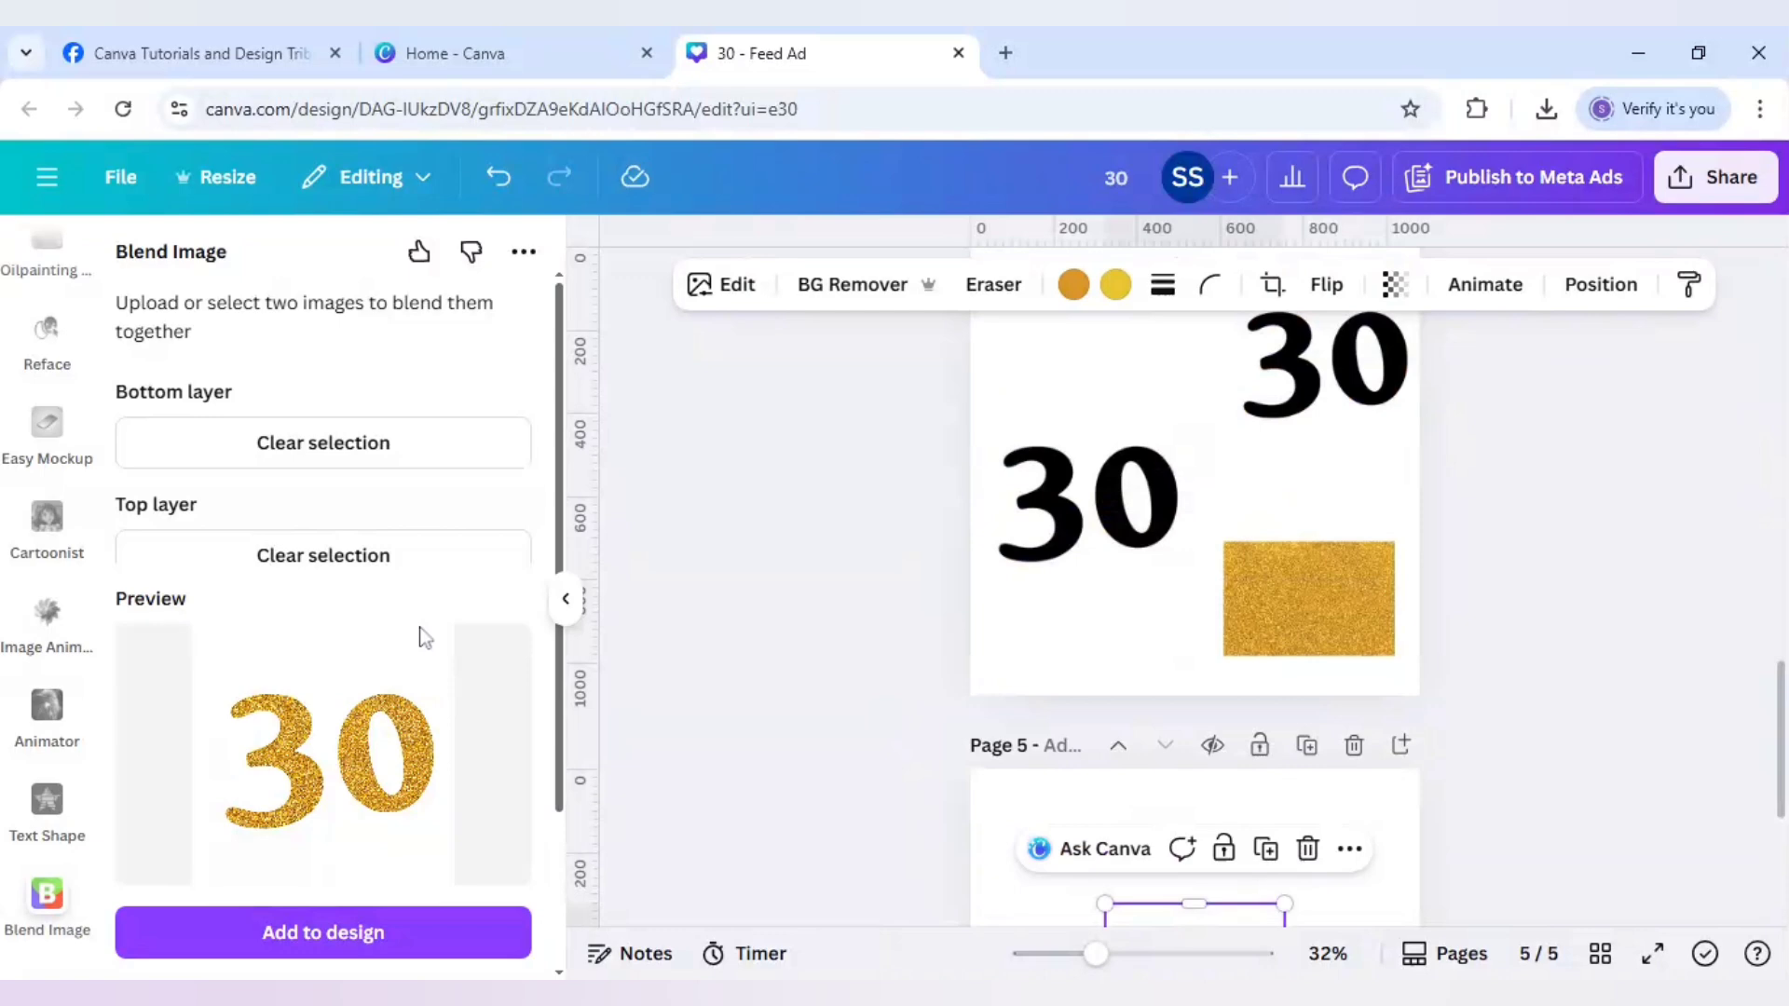
click(321, 455)
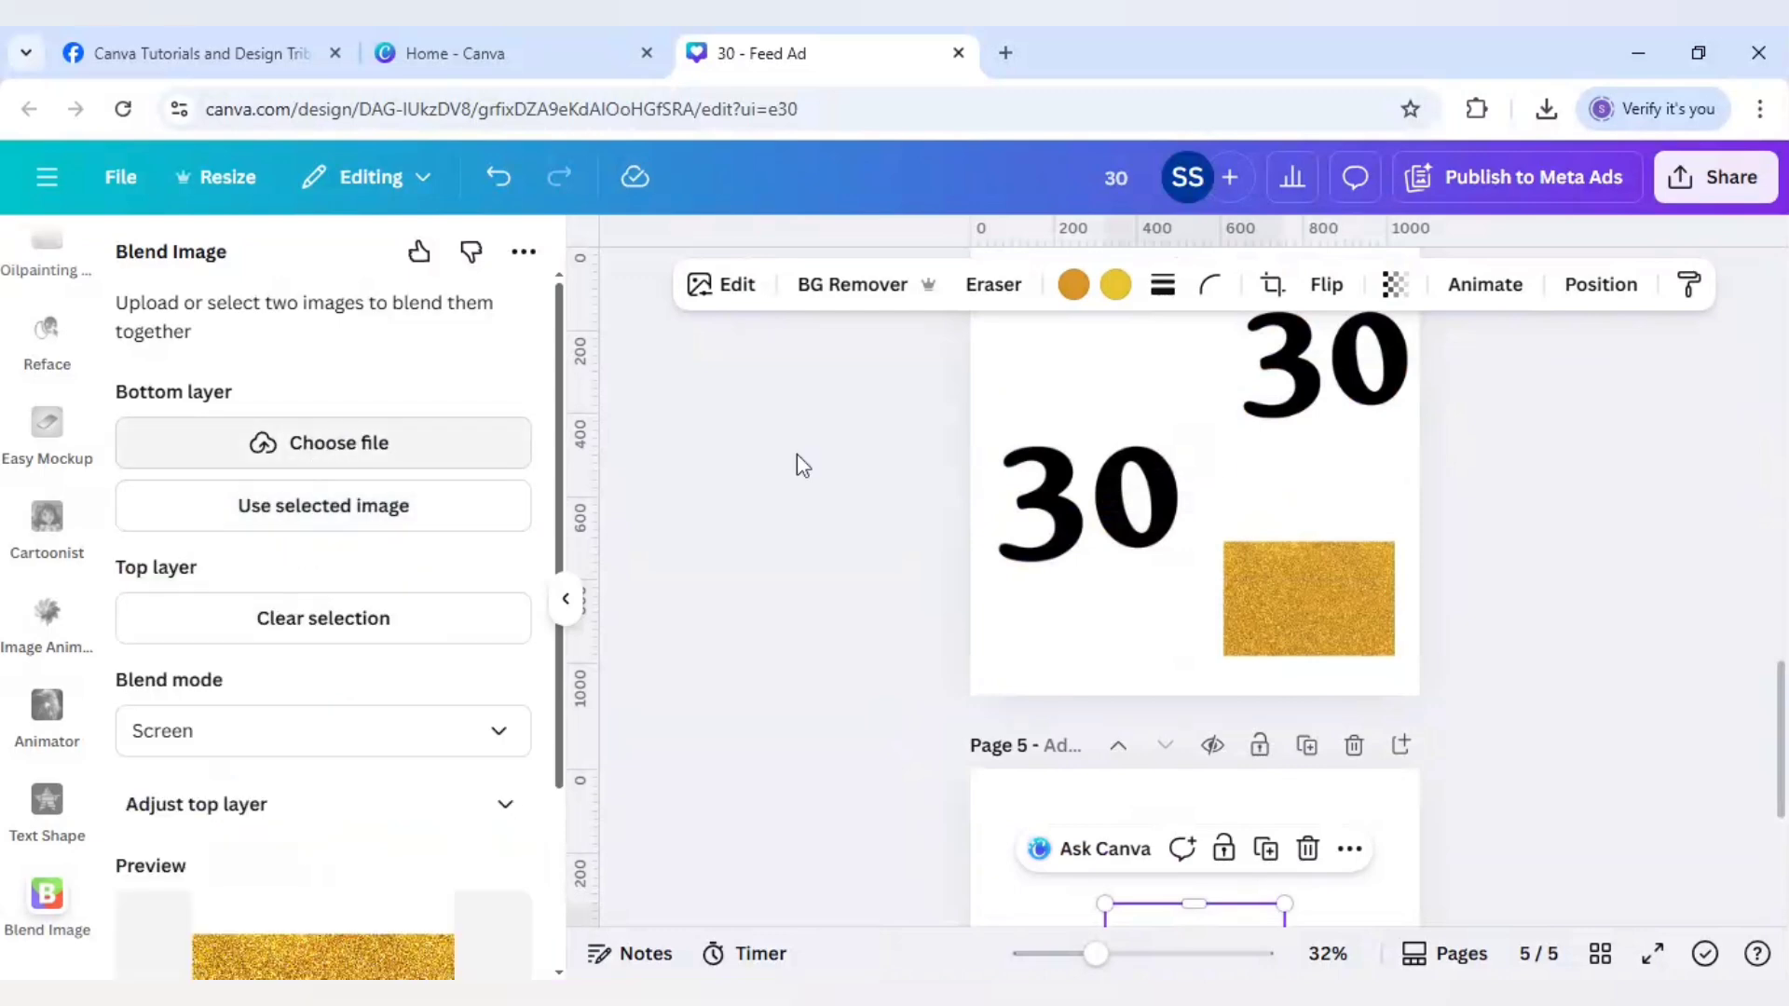
click(1372, 415)
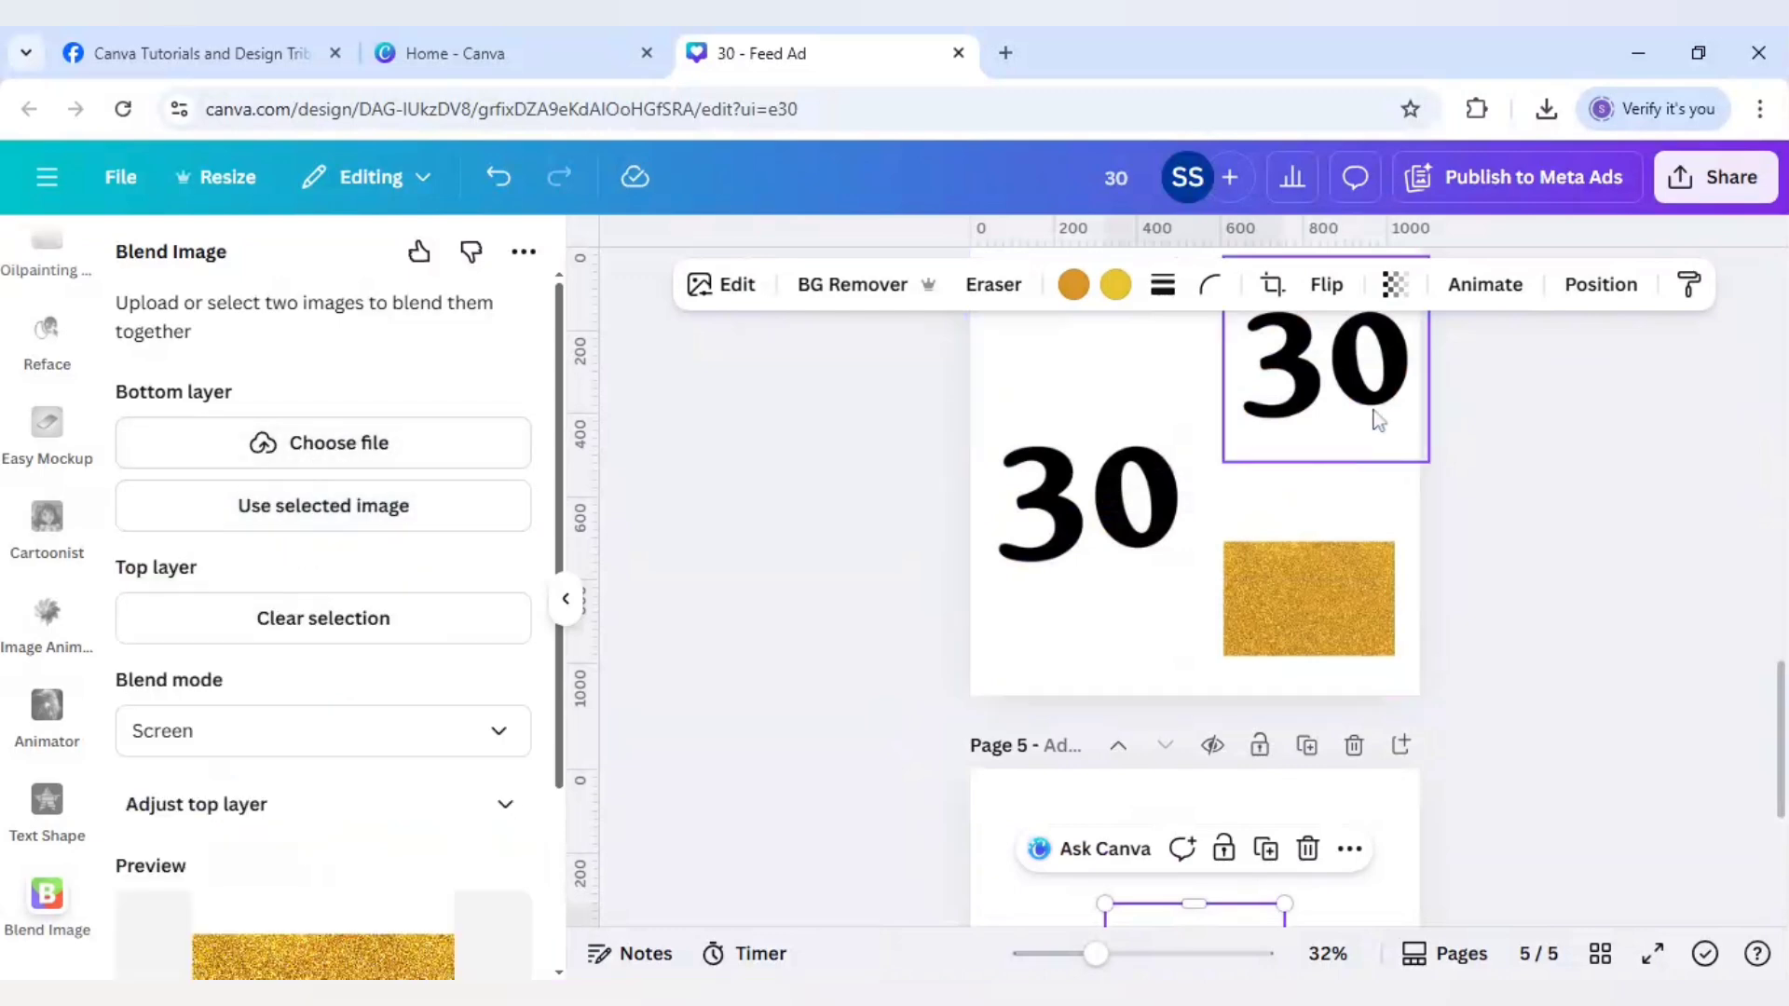
click(374, 526)
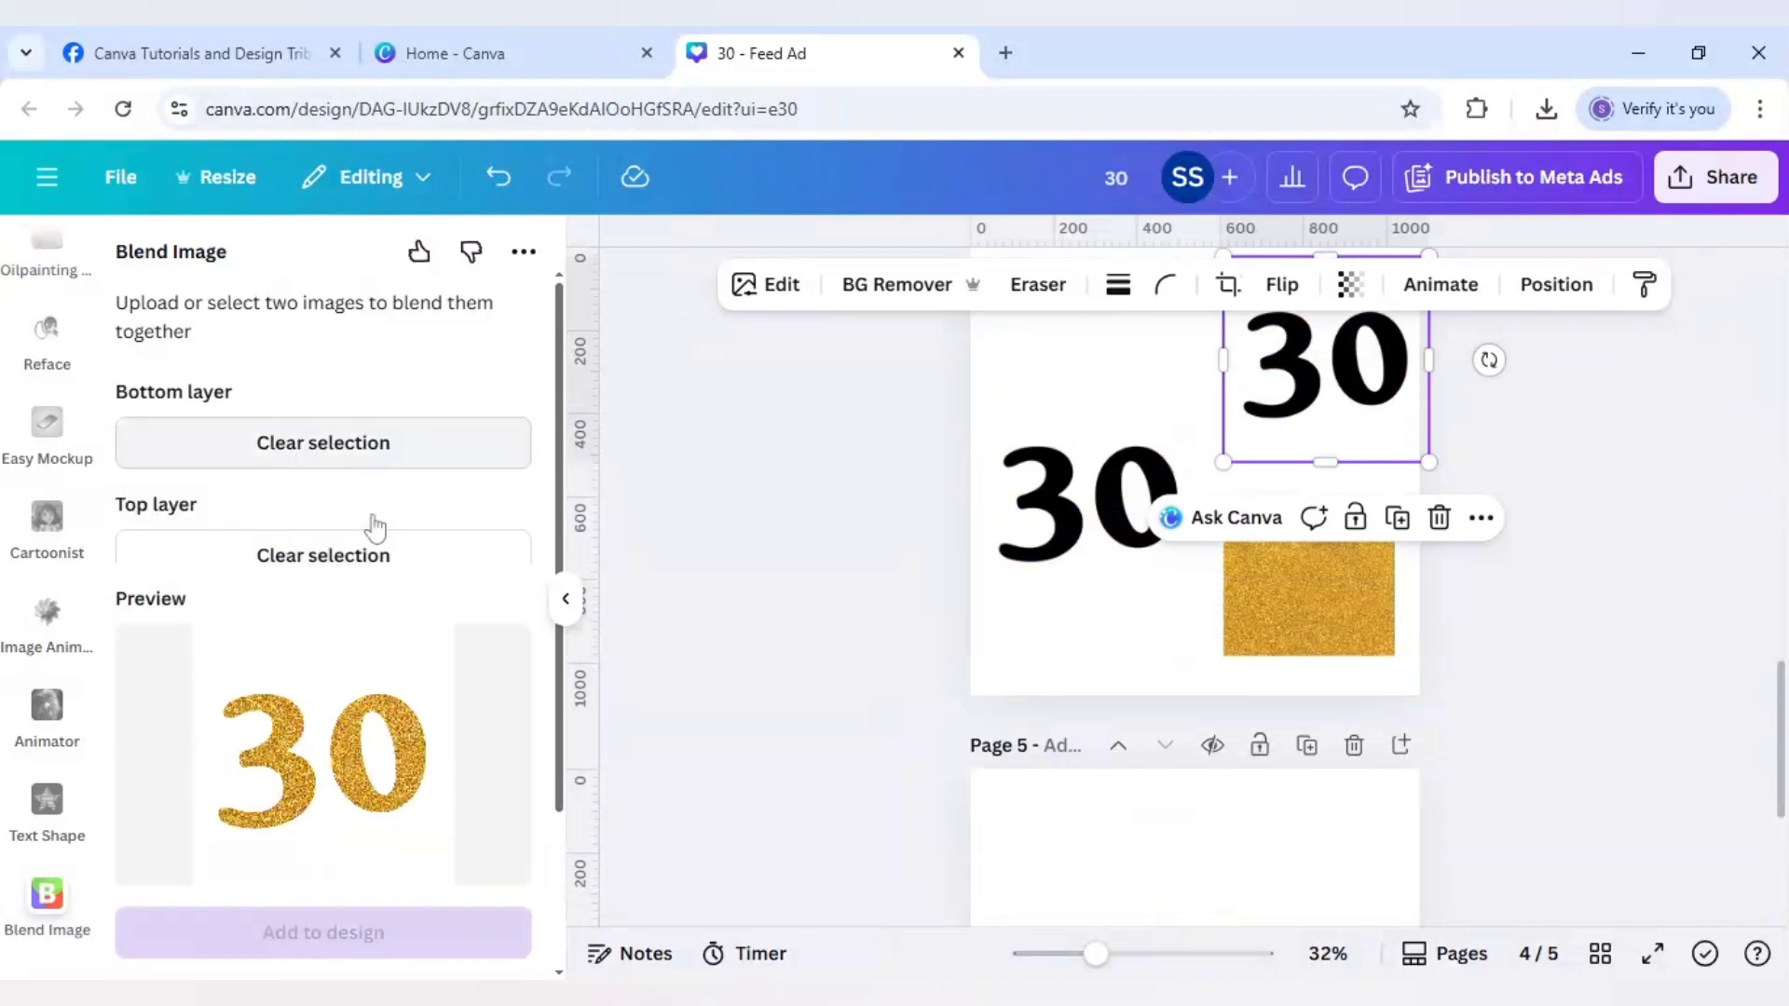
scroll(946, 809, down, 2)
scroll(947, 809, down, 3)
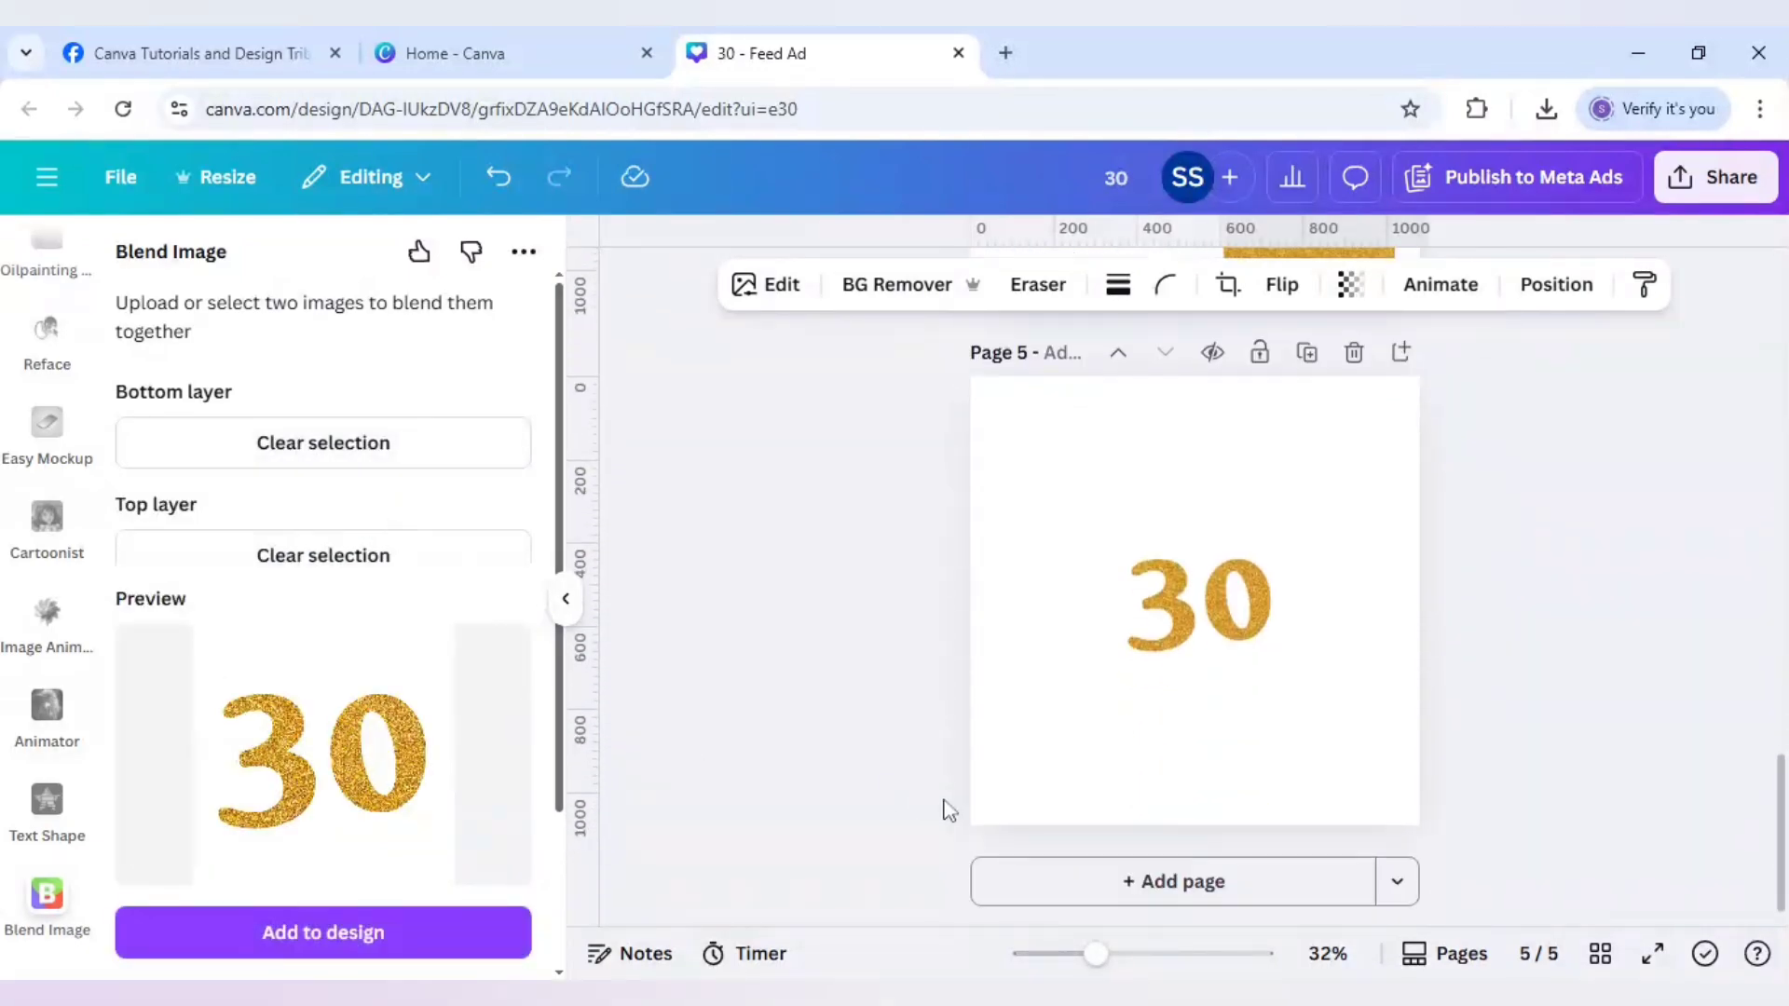
- Add the second gold glitter "30" blend to page 5 and move it to the page's upper-right corner
click(441, 956)
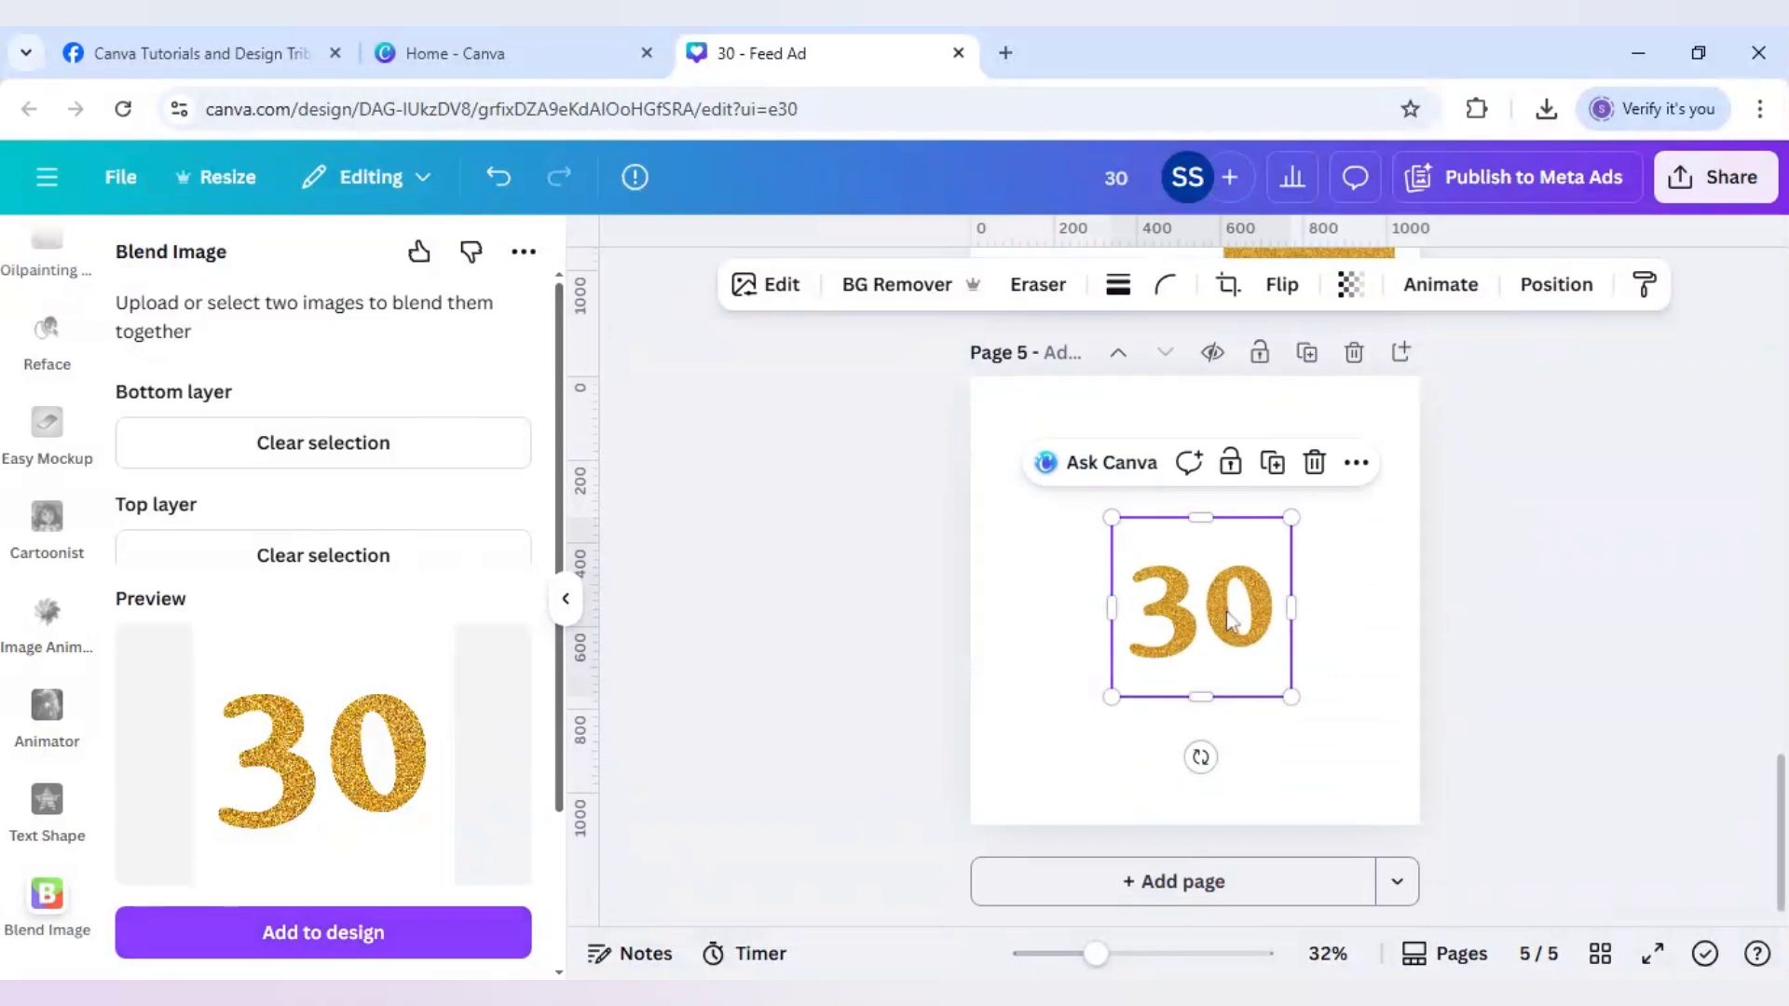
drag(1225, 614, 1367, 473)
click(1156, 596)
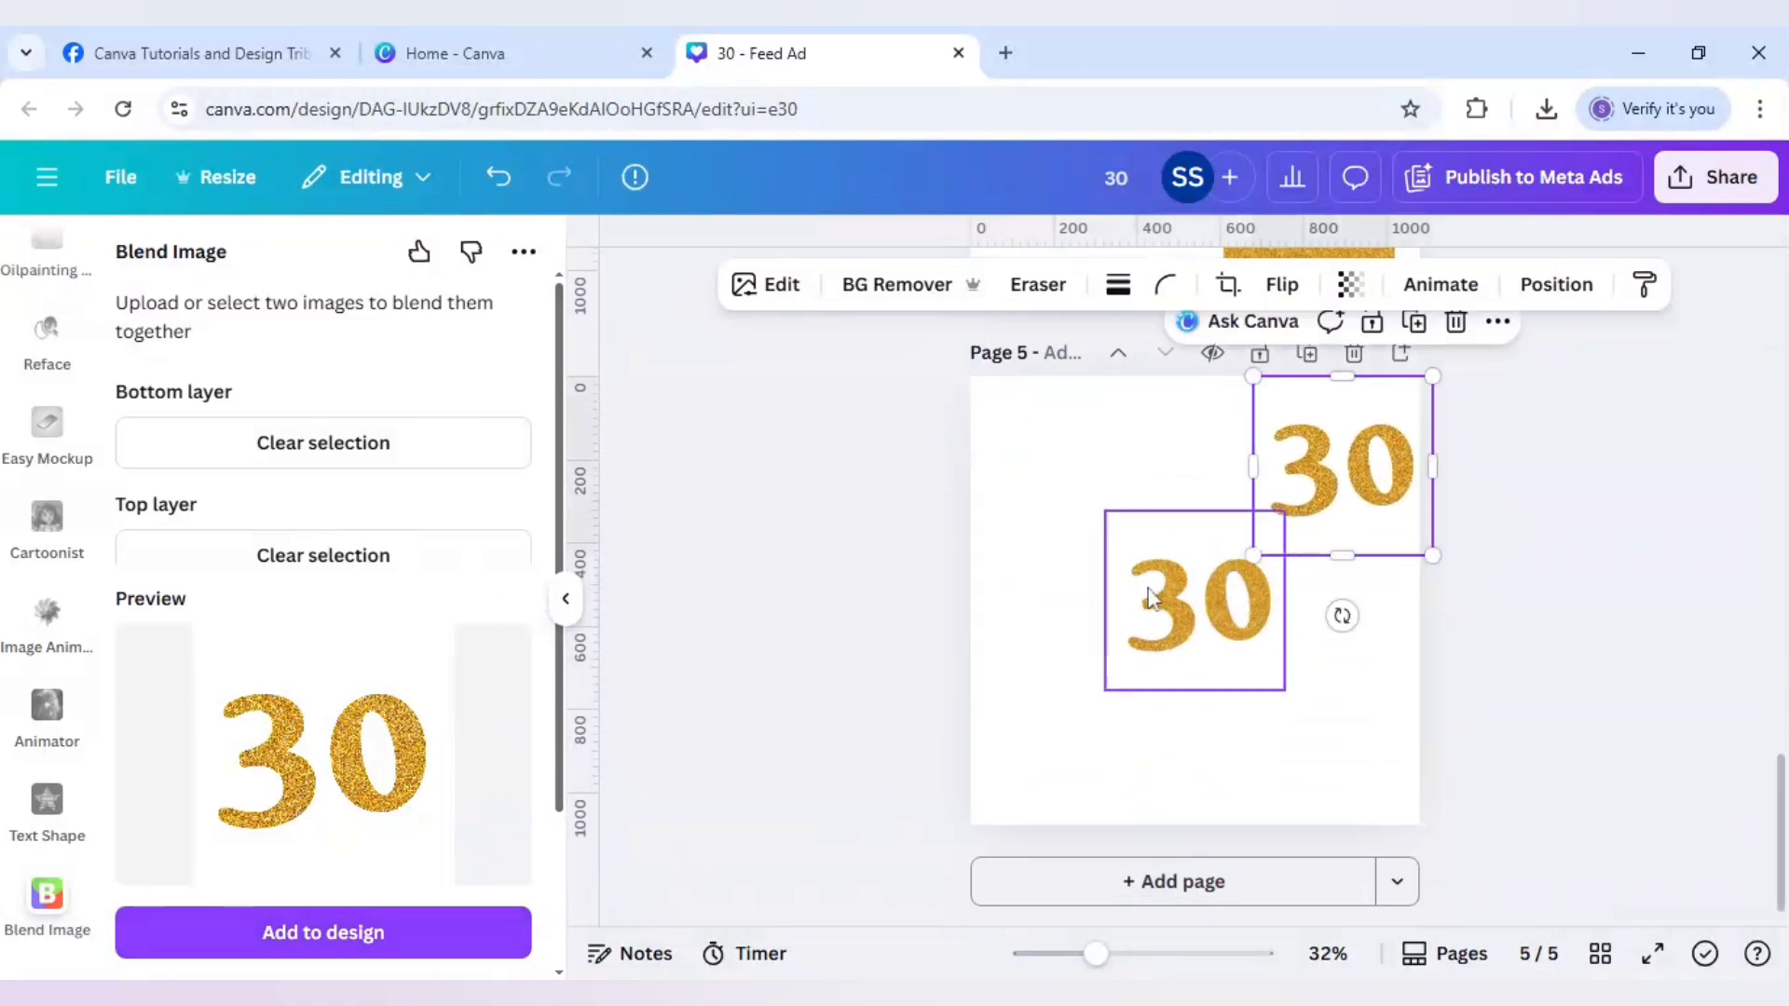
- Set the background colour of page 5 to black
click(1035, 492)
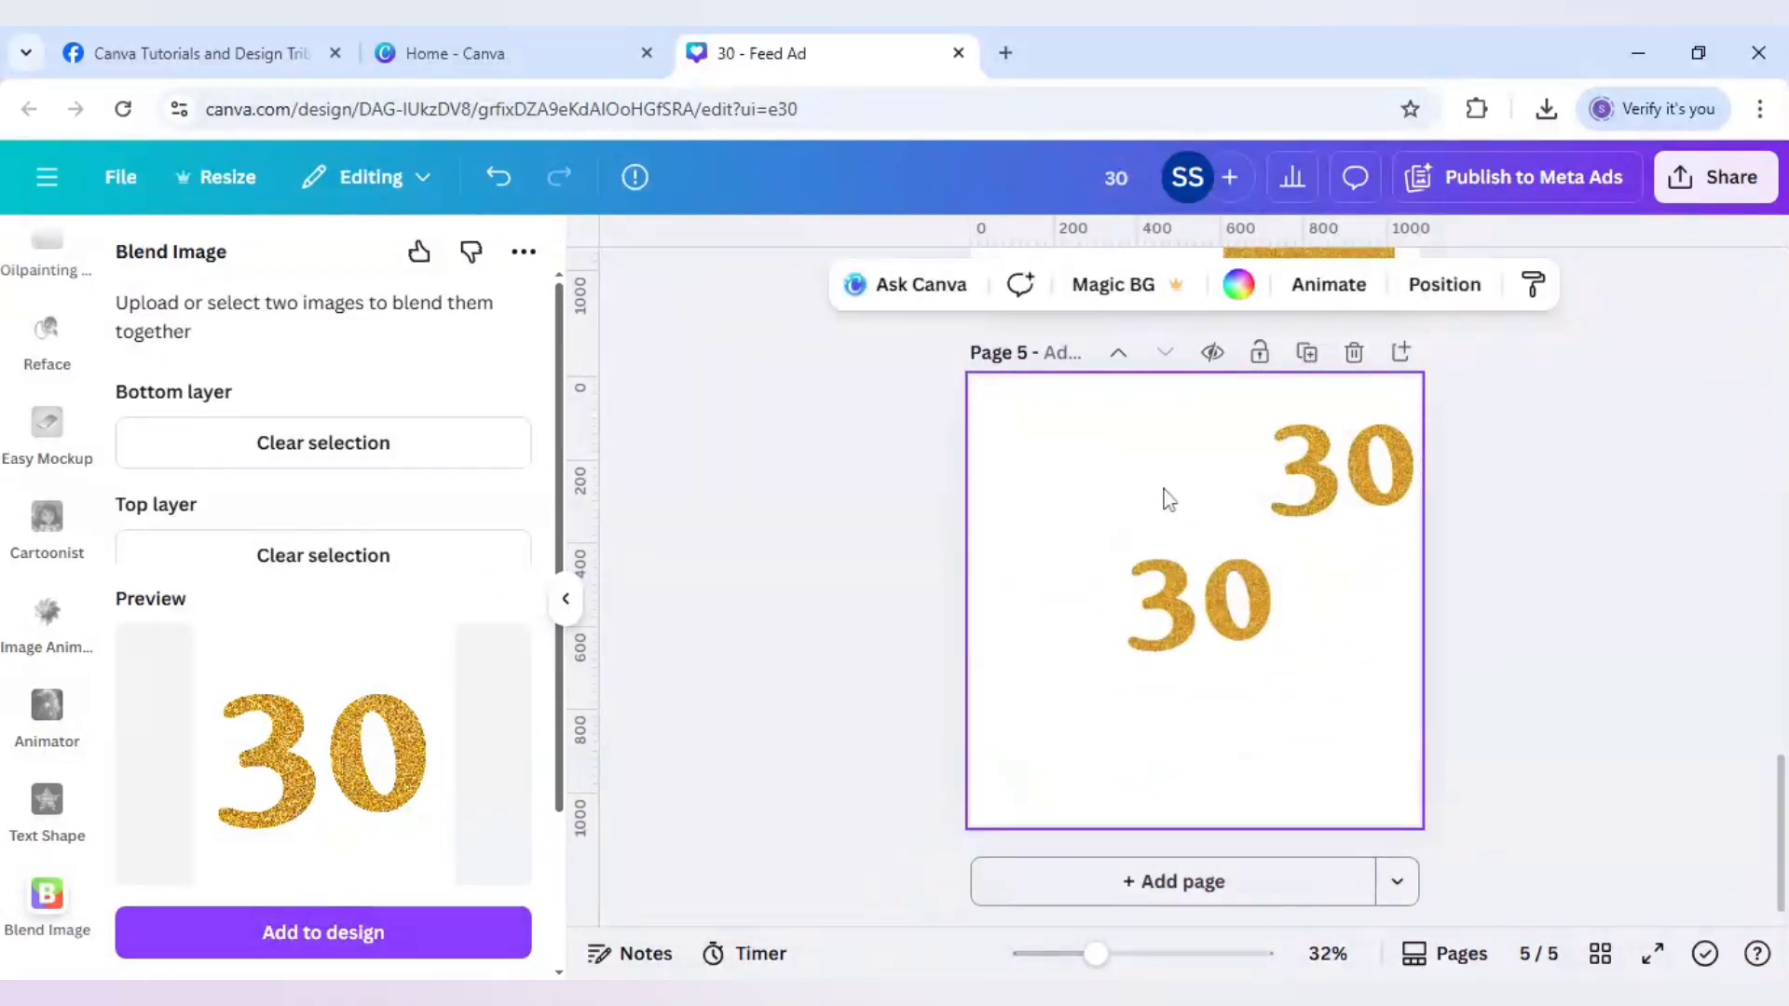
click(1239, 286)
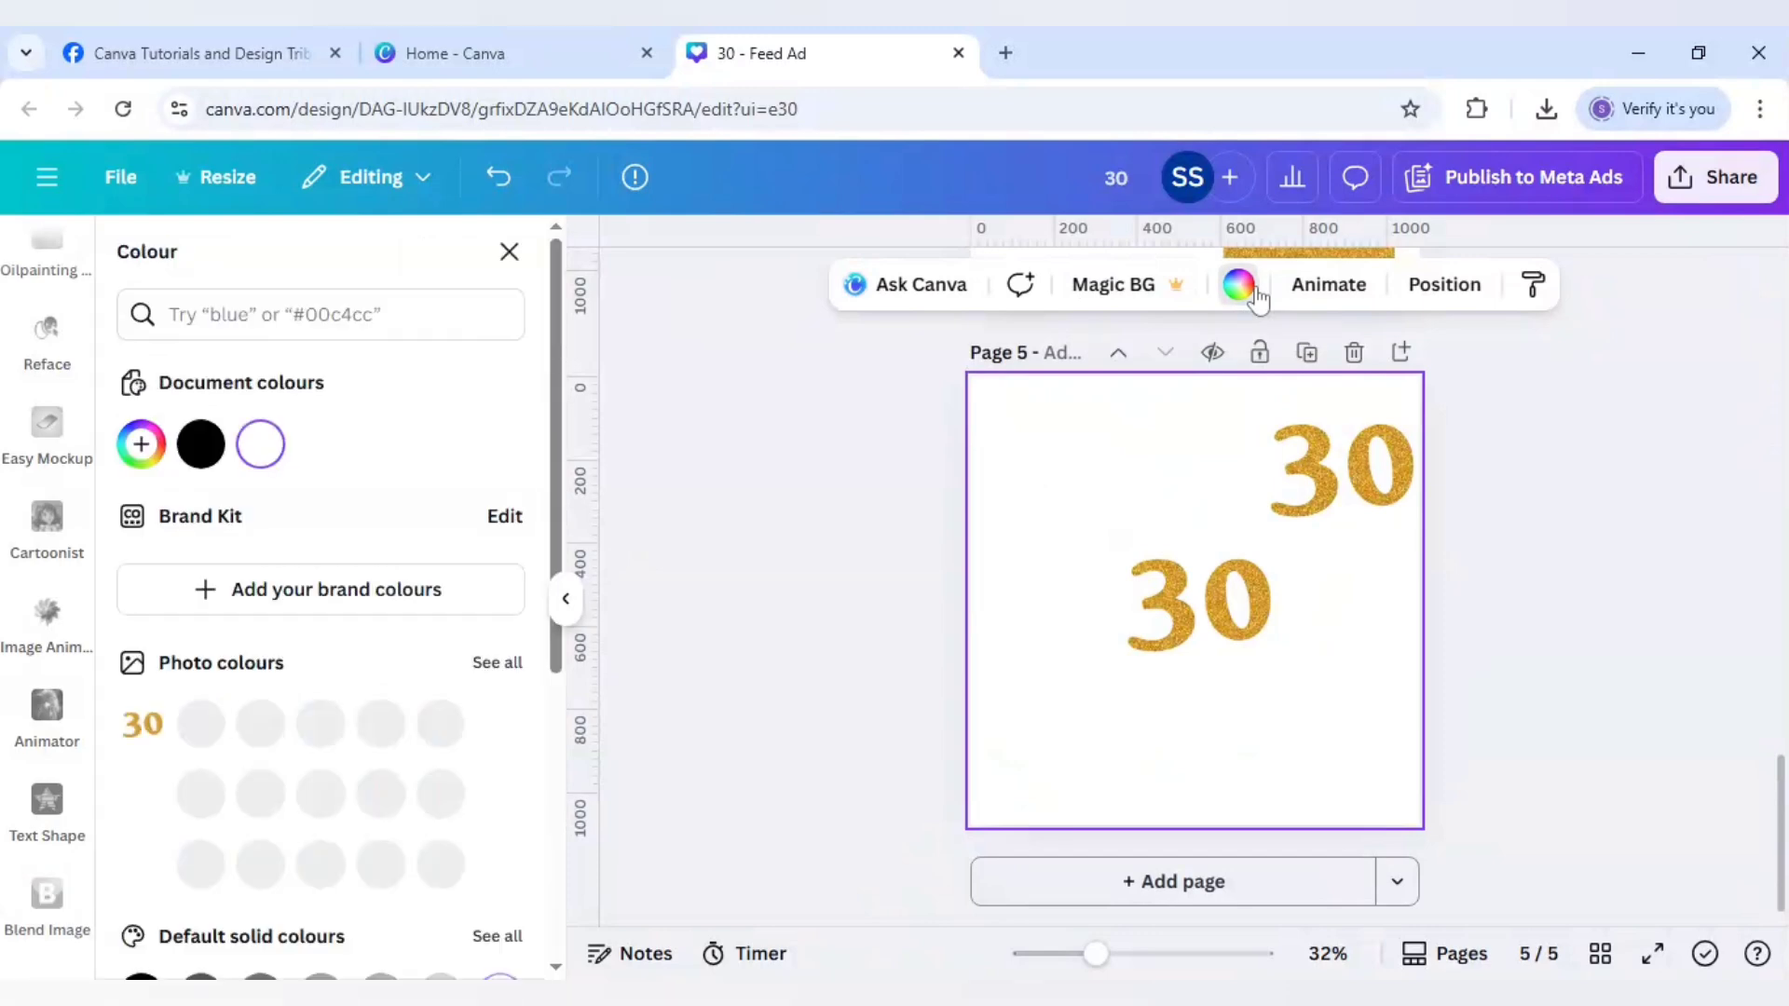
click(214, 461)
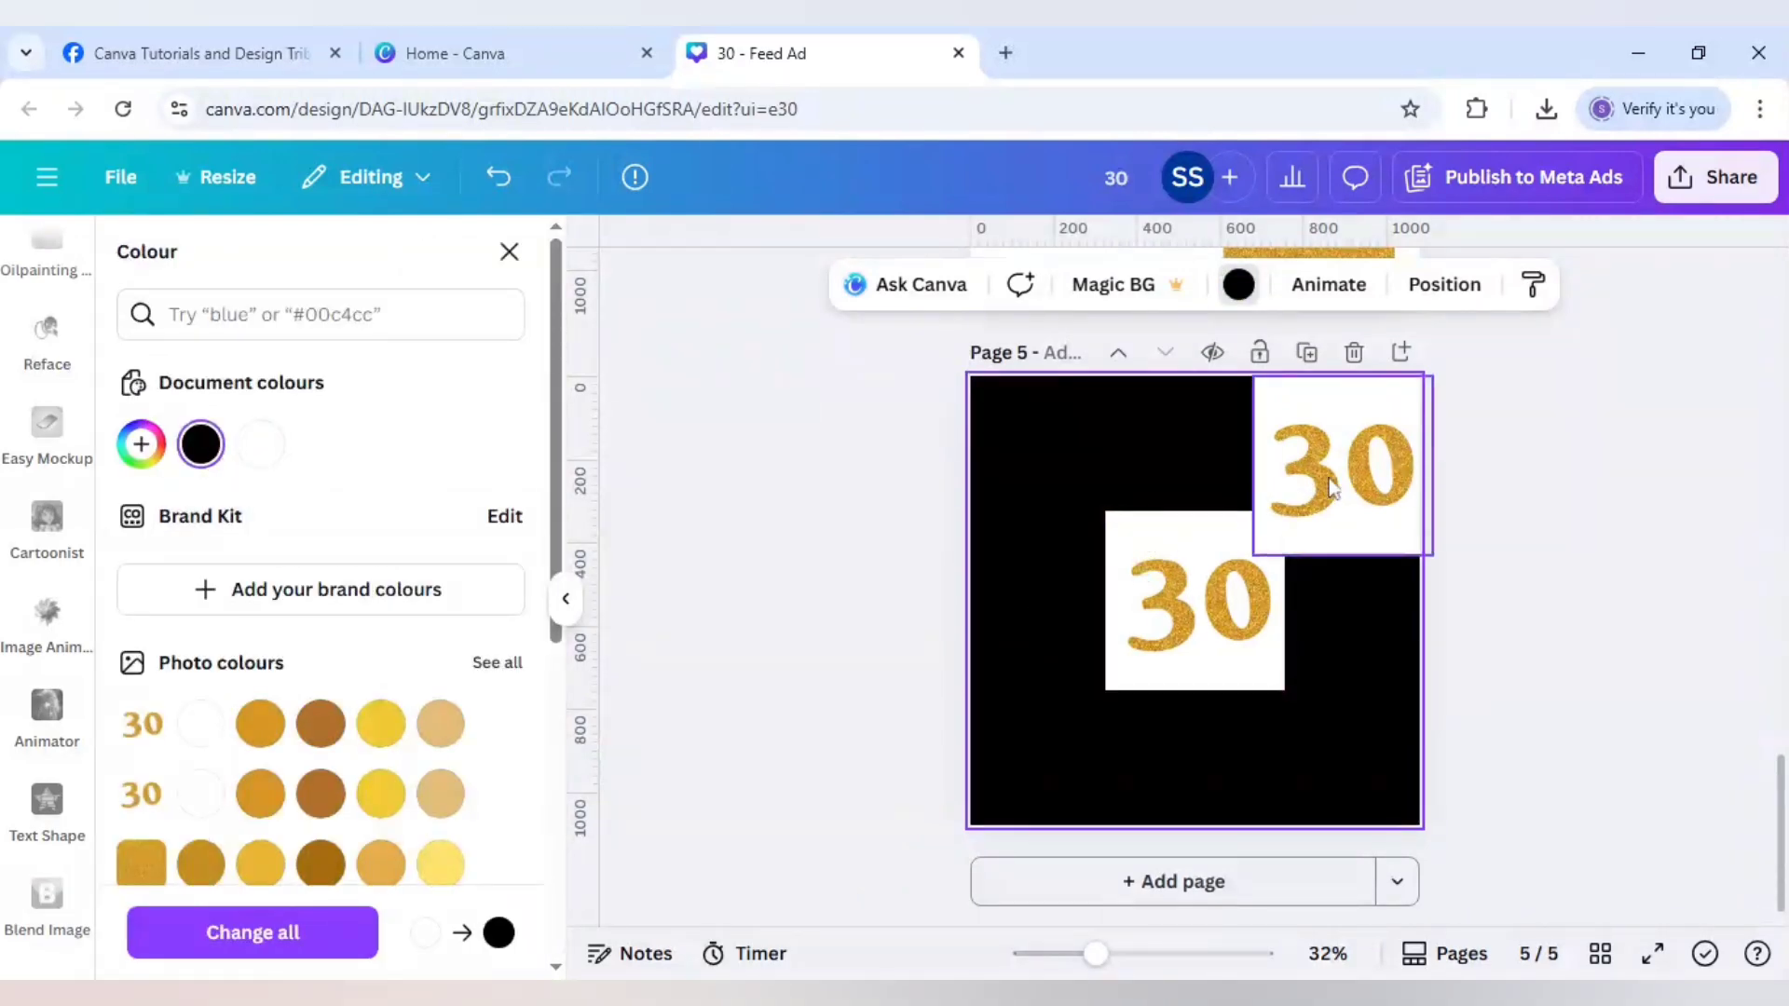
- Remove the white backgrounds from both gold glitter "30" images on page 5
click(1170, 570)
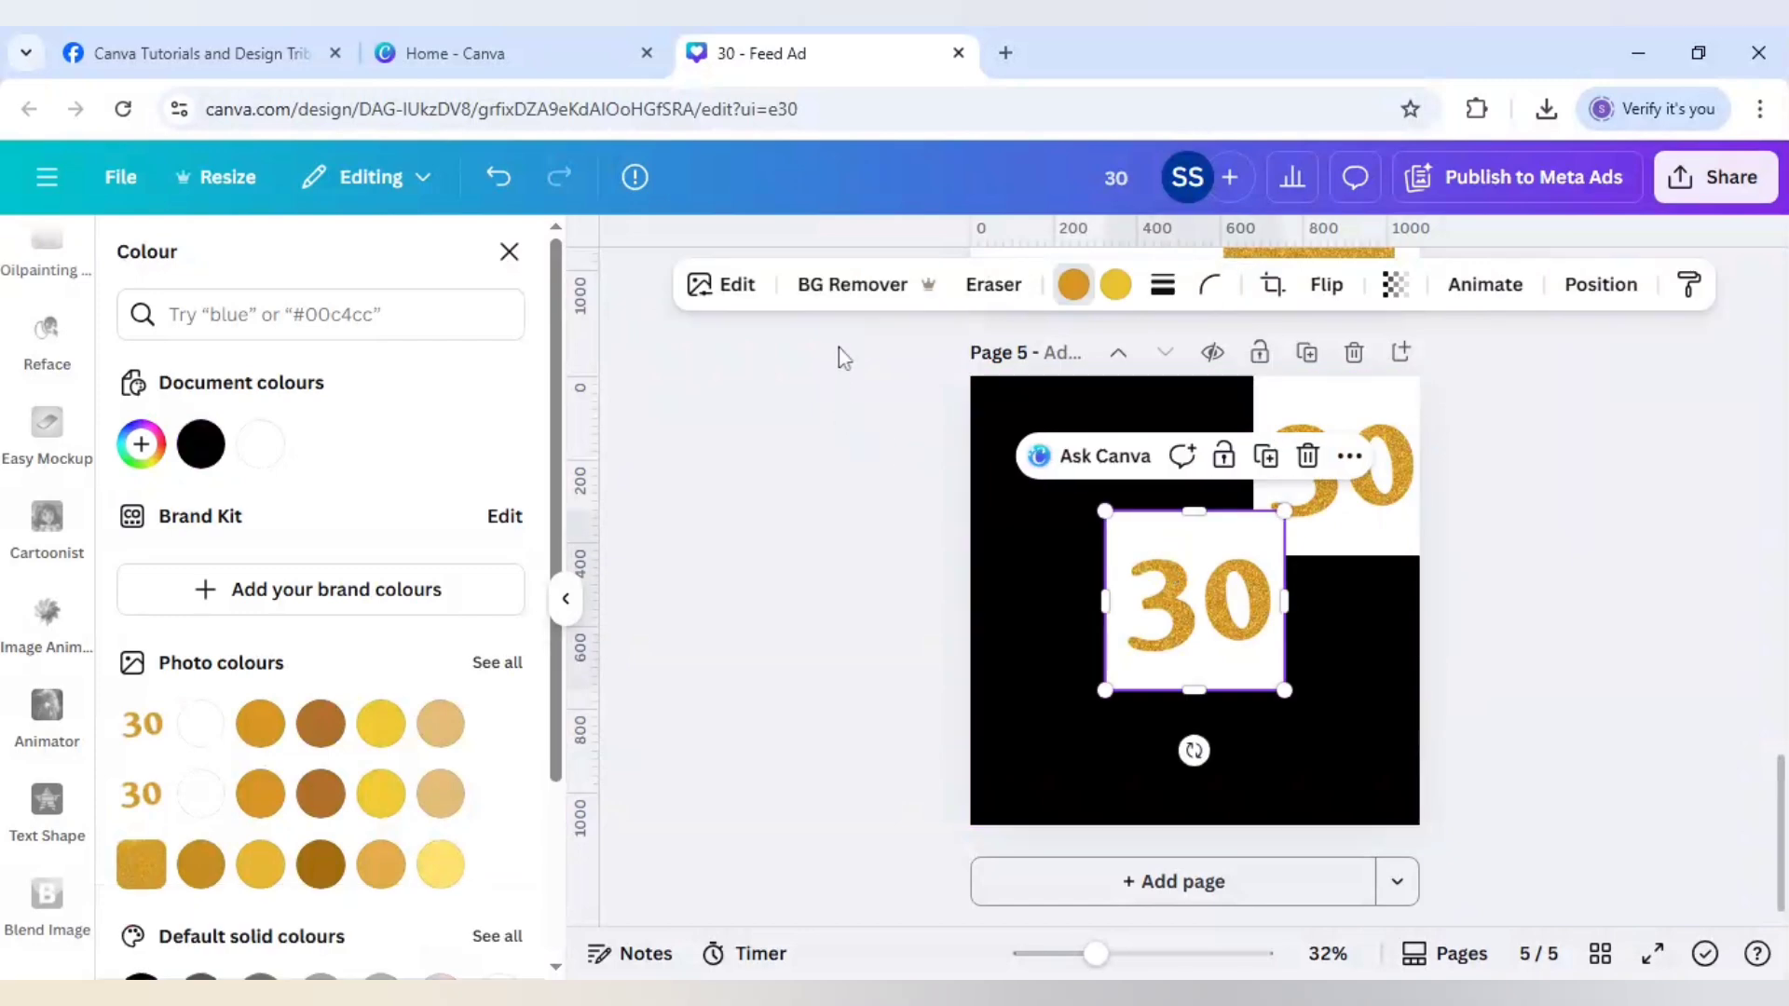
click(854, 284)
click(1377, 508)
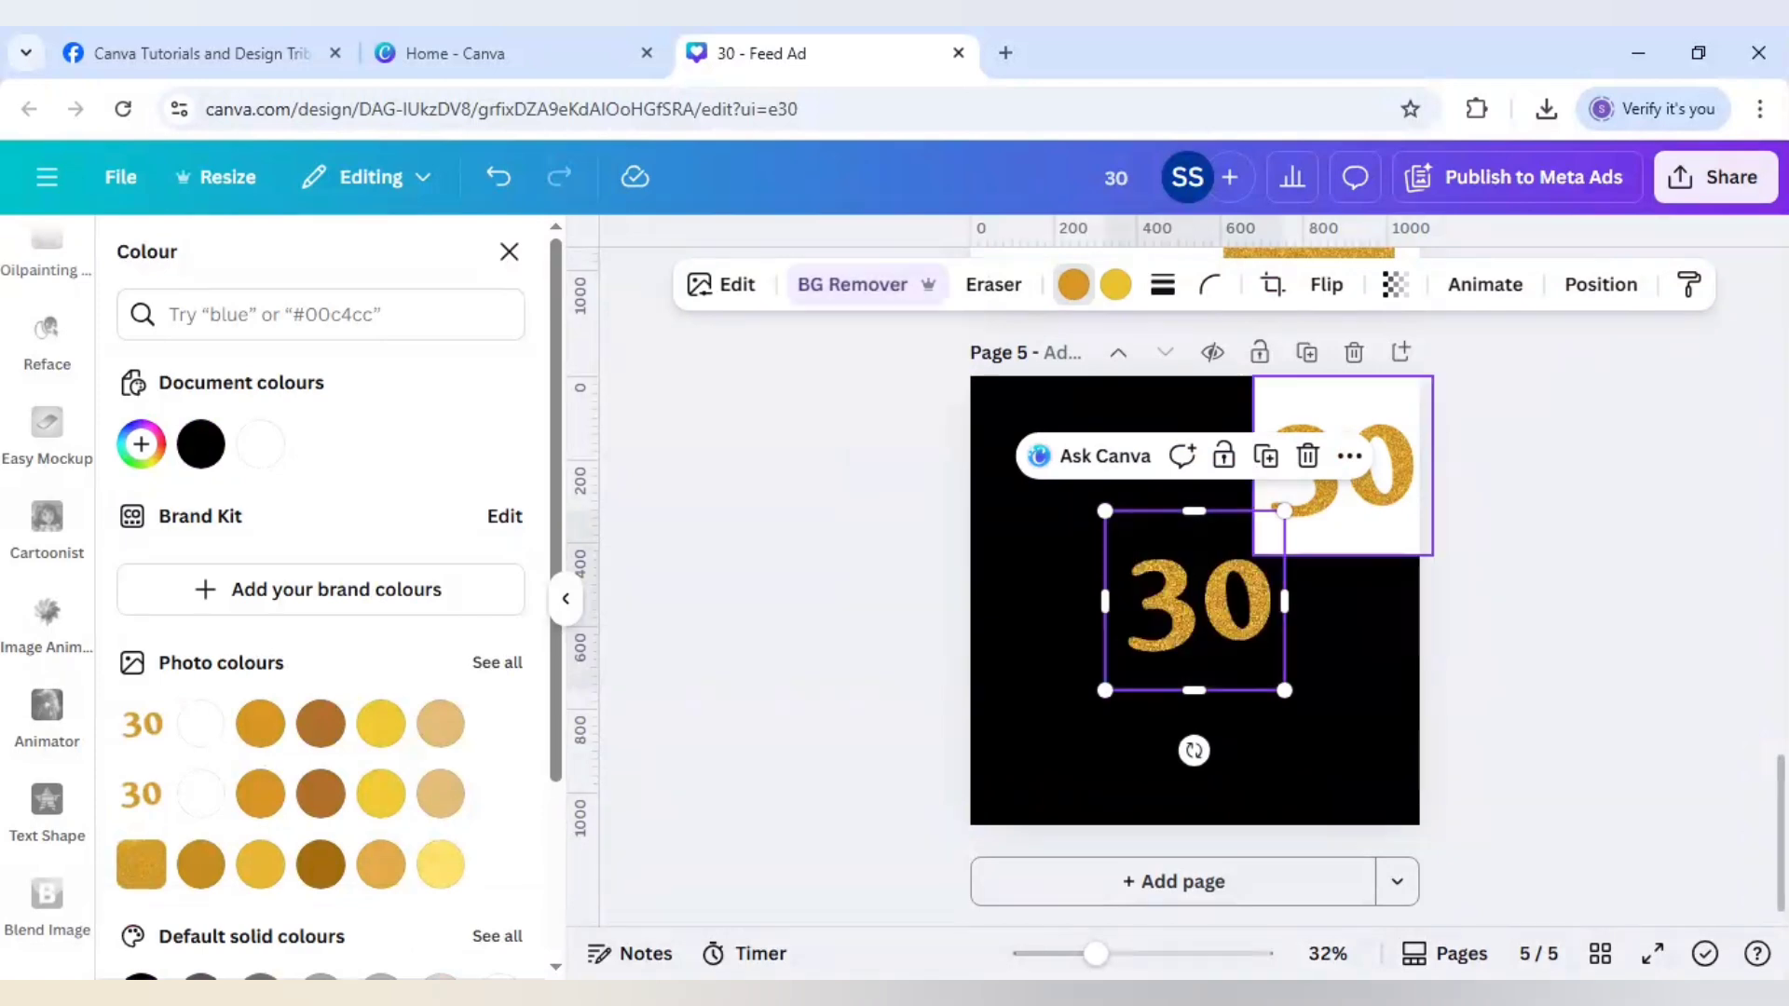
click(832, 284)
- Move both gold "30" images to the page's upper-left corner and enlarge each to fill page 5, overlapping each other
click(1258, 617)
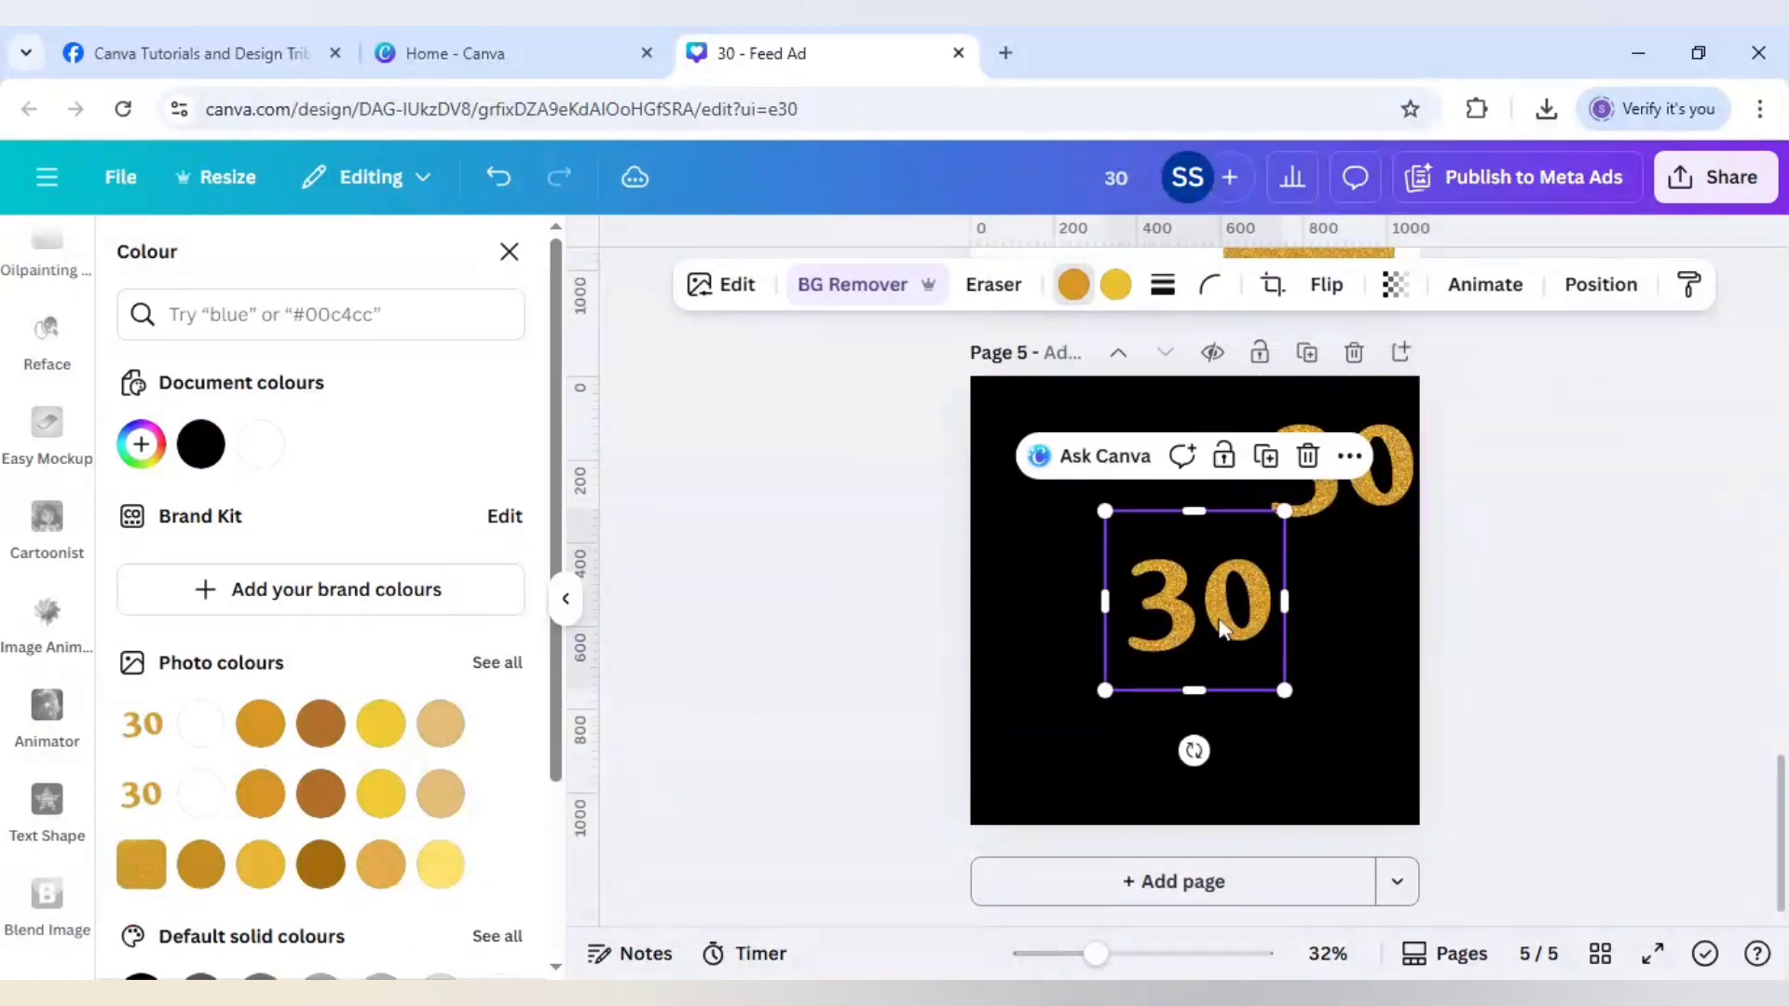
drag(1152, 552, 1082, 488)
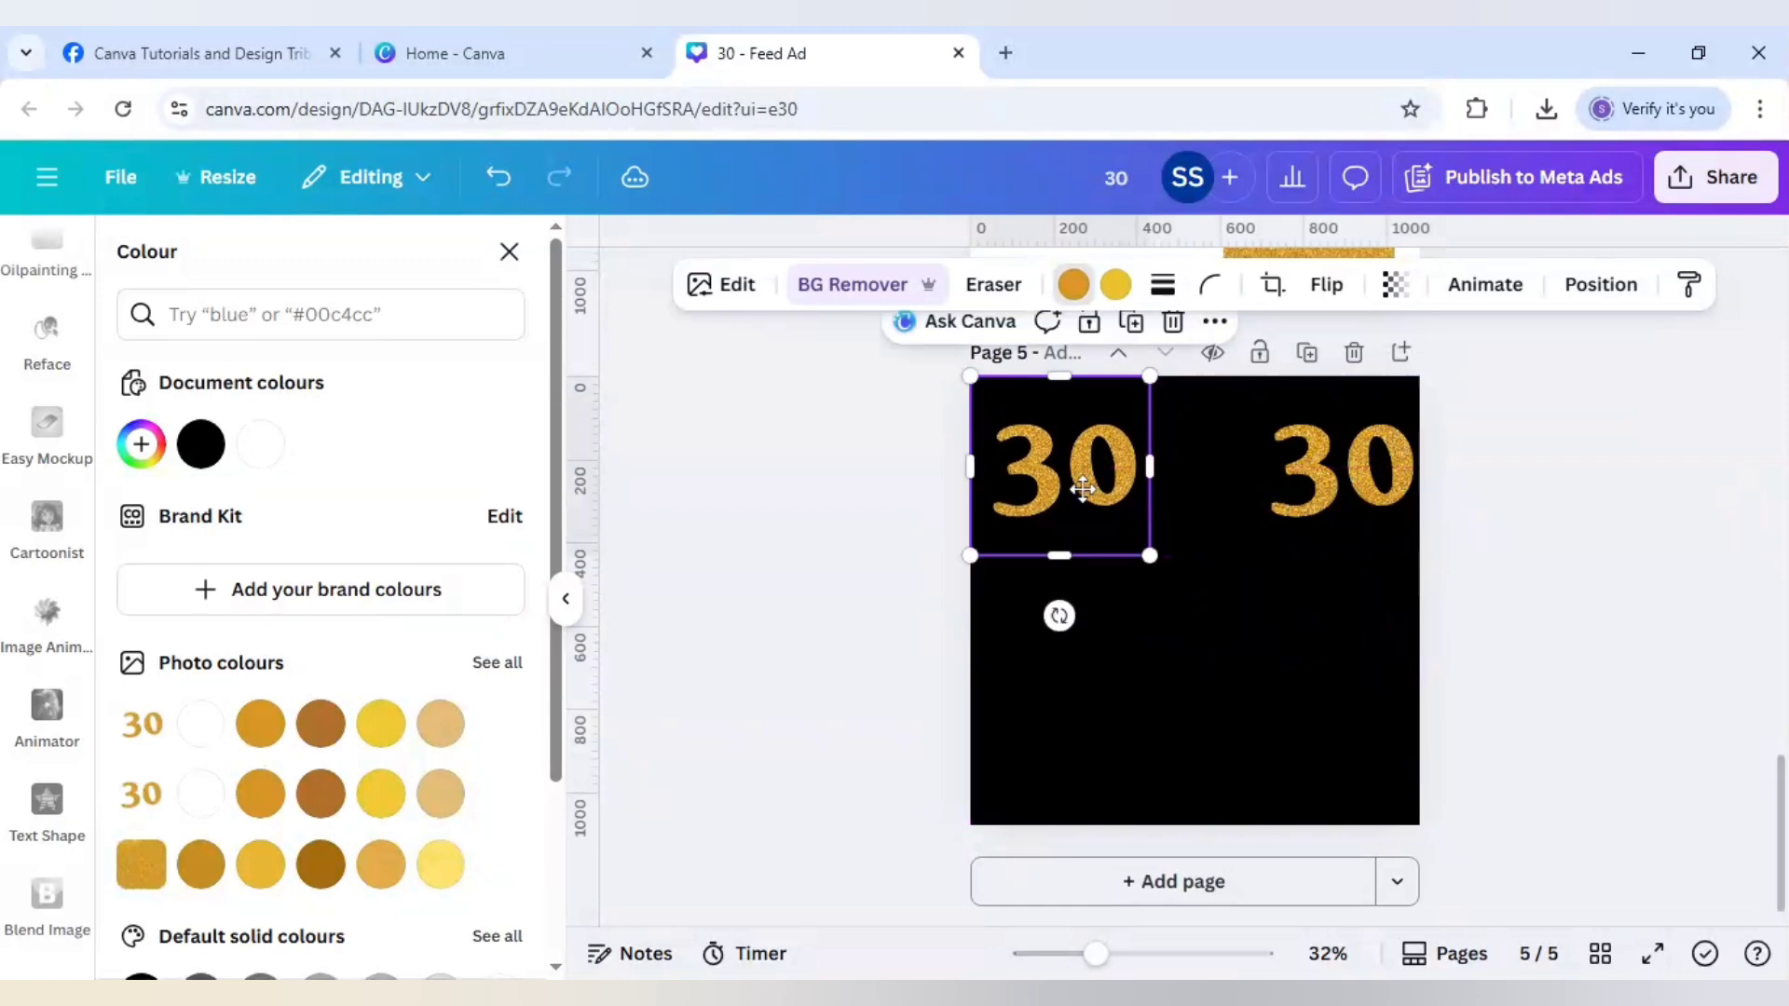
drag(1147, 550, 1394, 840)
drag(1340, 494, 1047, 488)
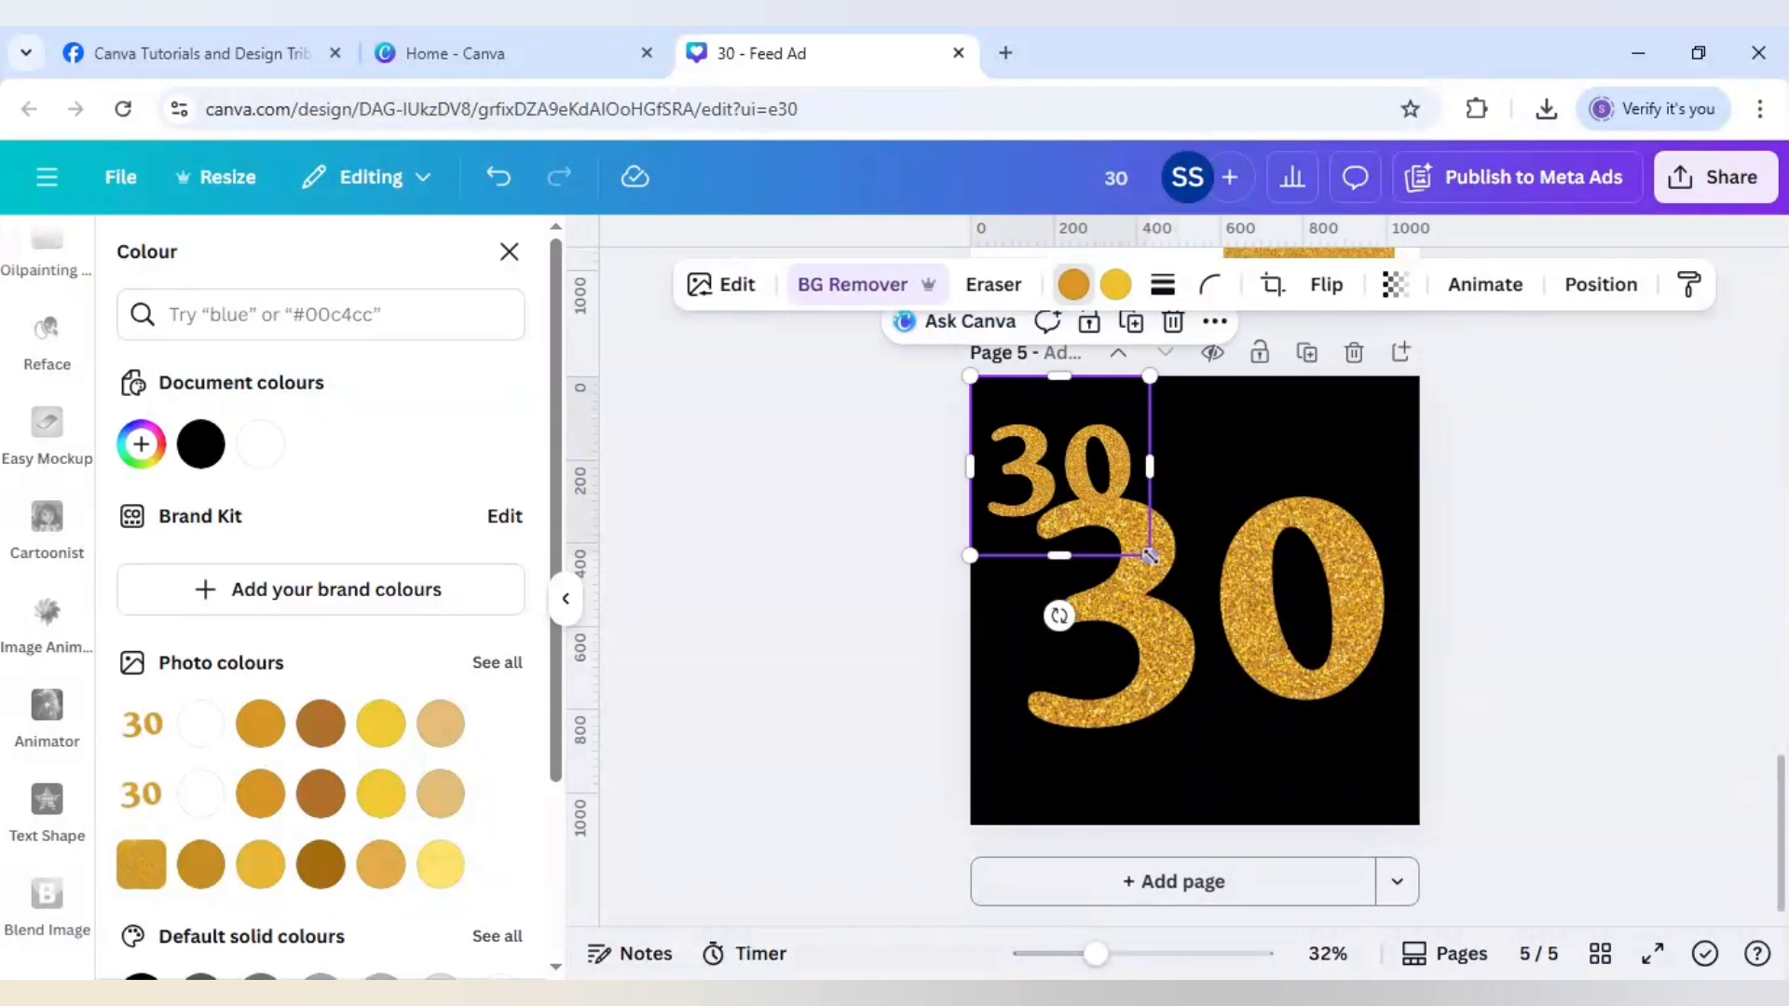
drag(1150, 551, 1412, 823)
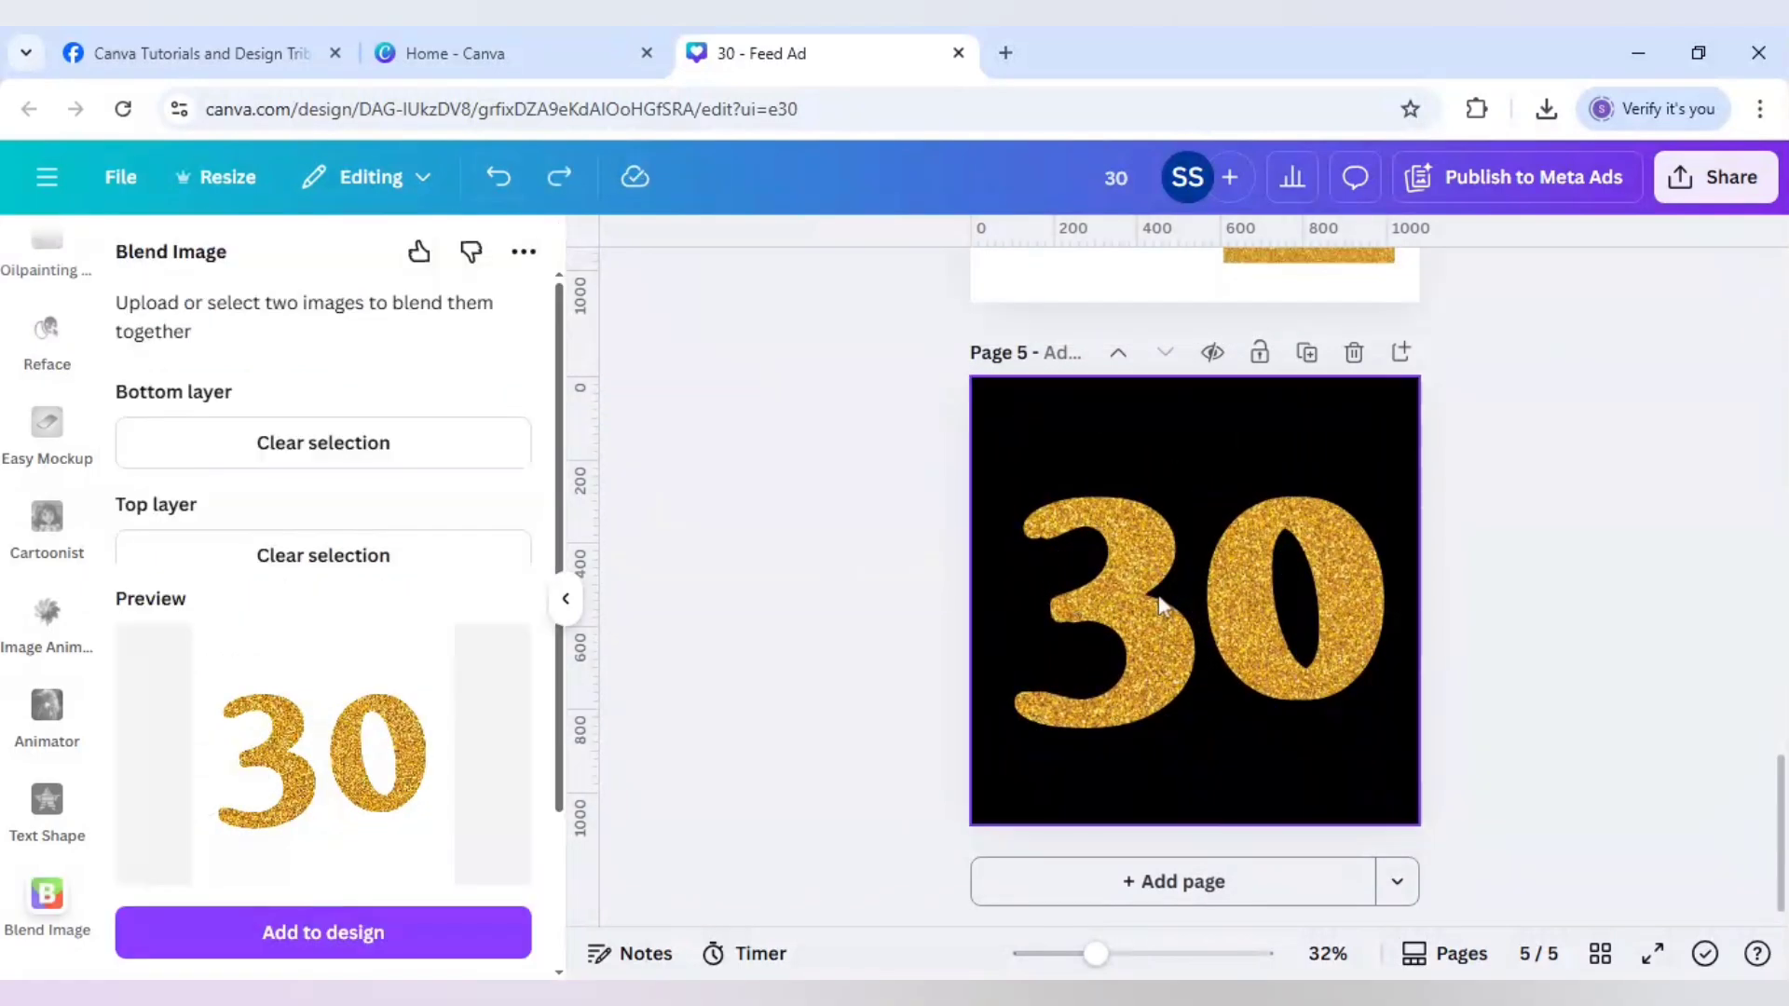
- Darken the front gold "30" image with Brightness -57, Shadows -76 and Highlights -67
click(1122, 543)
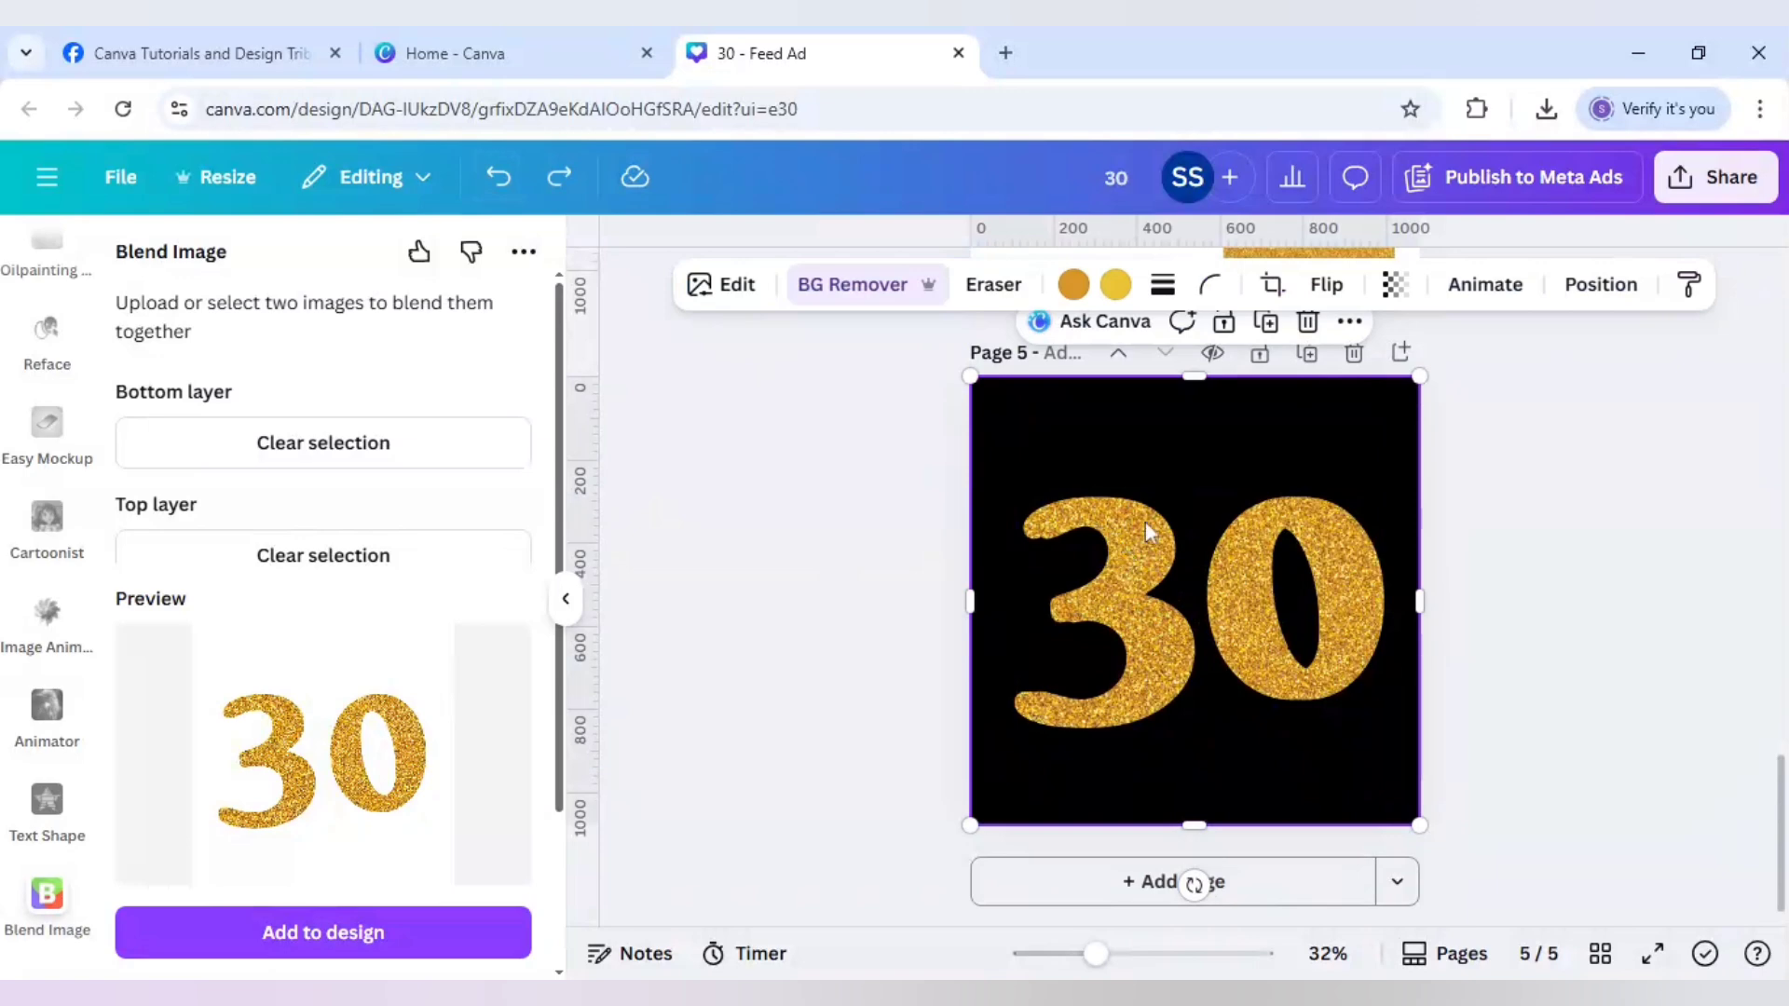
click(732, 296)
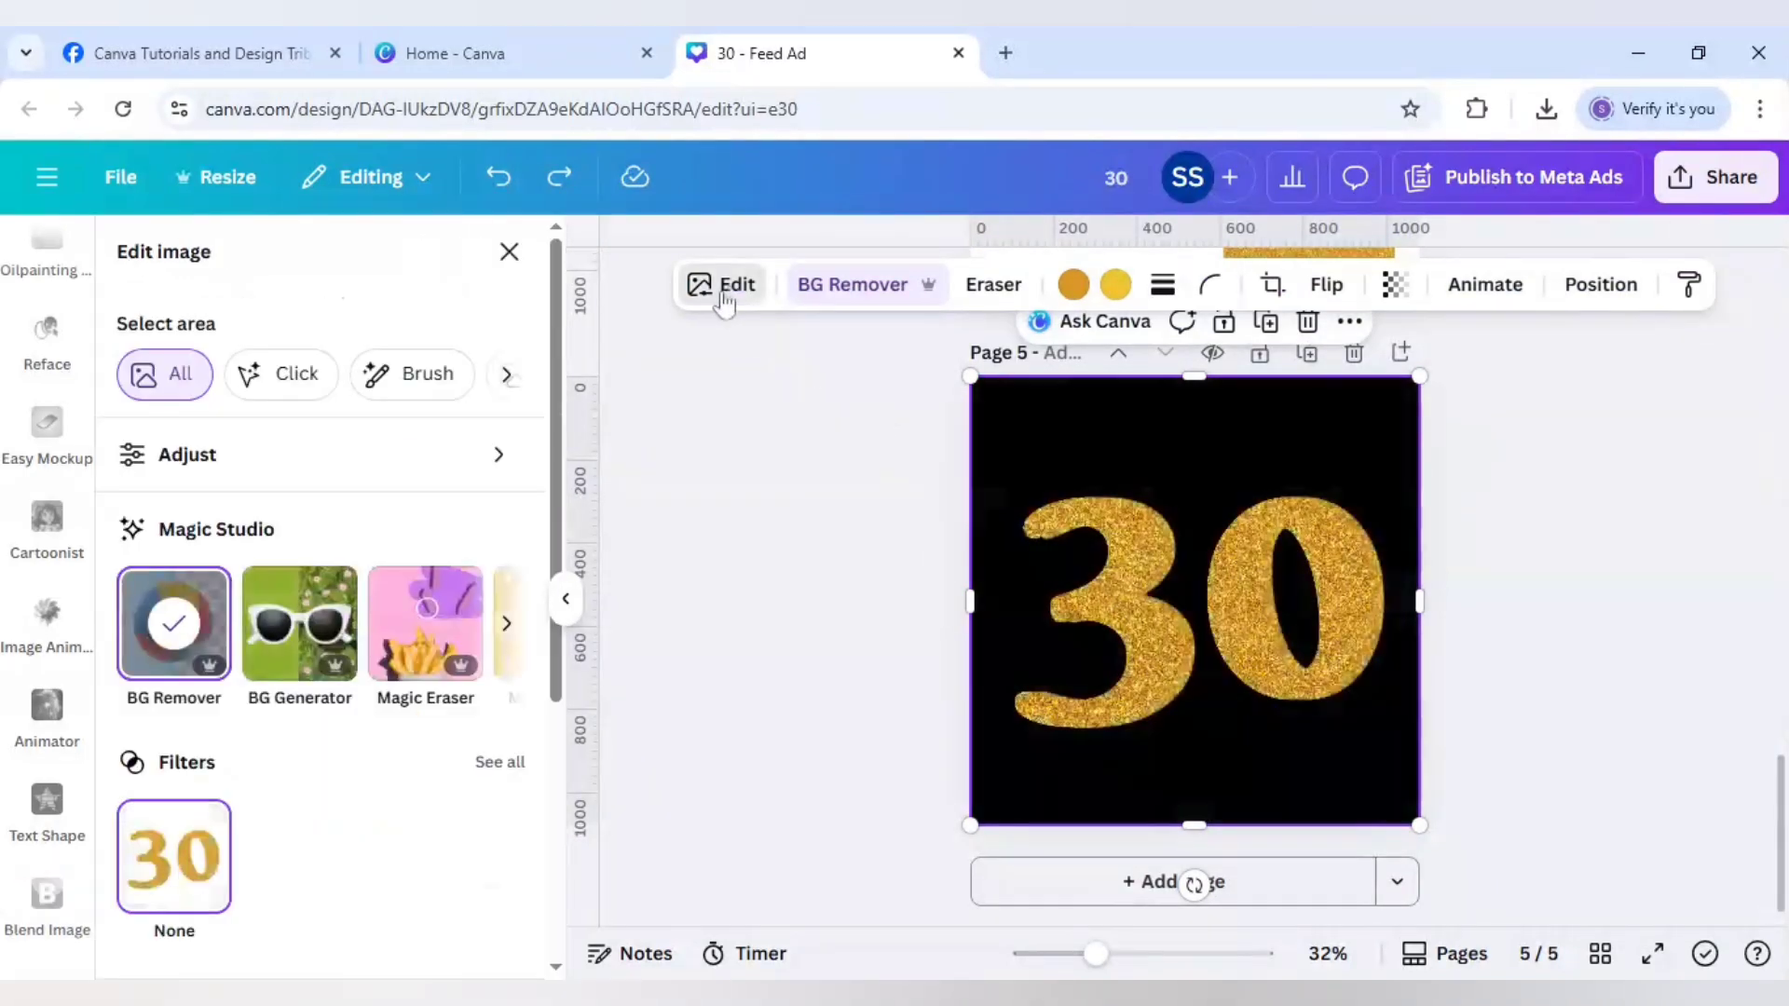
click(300, 461)
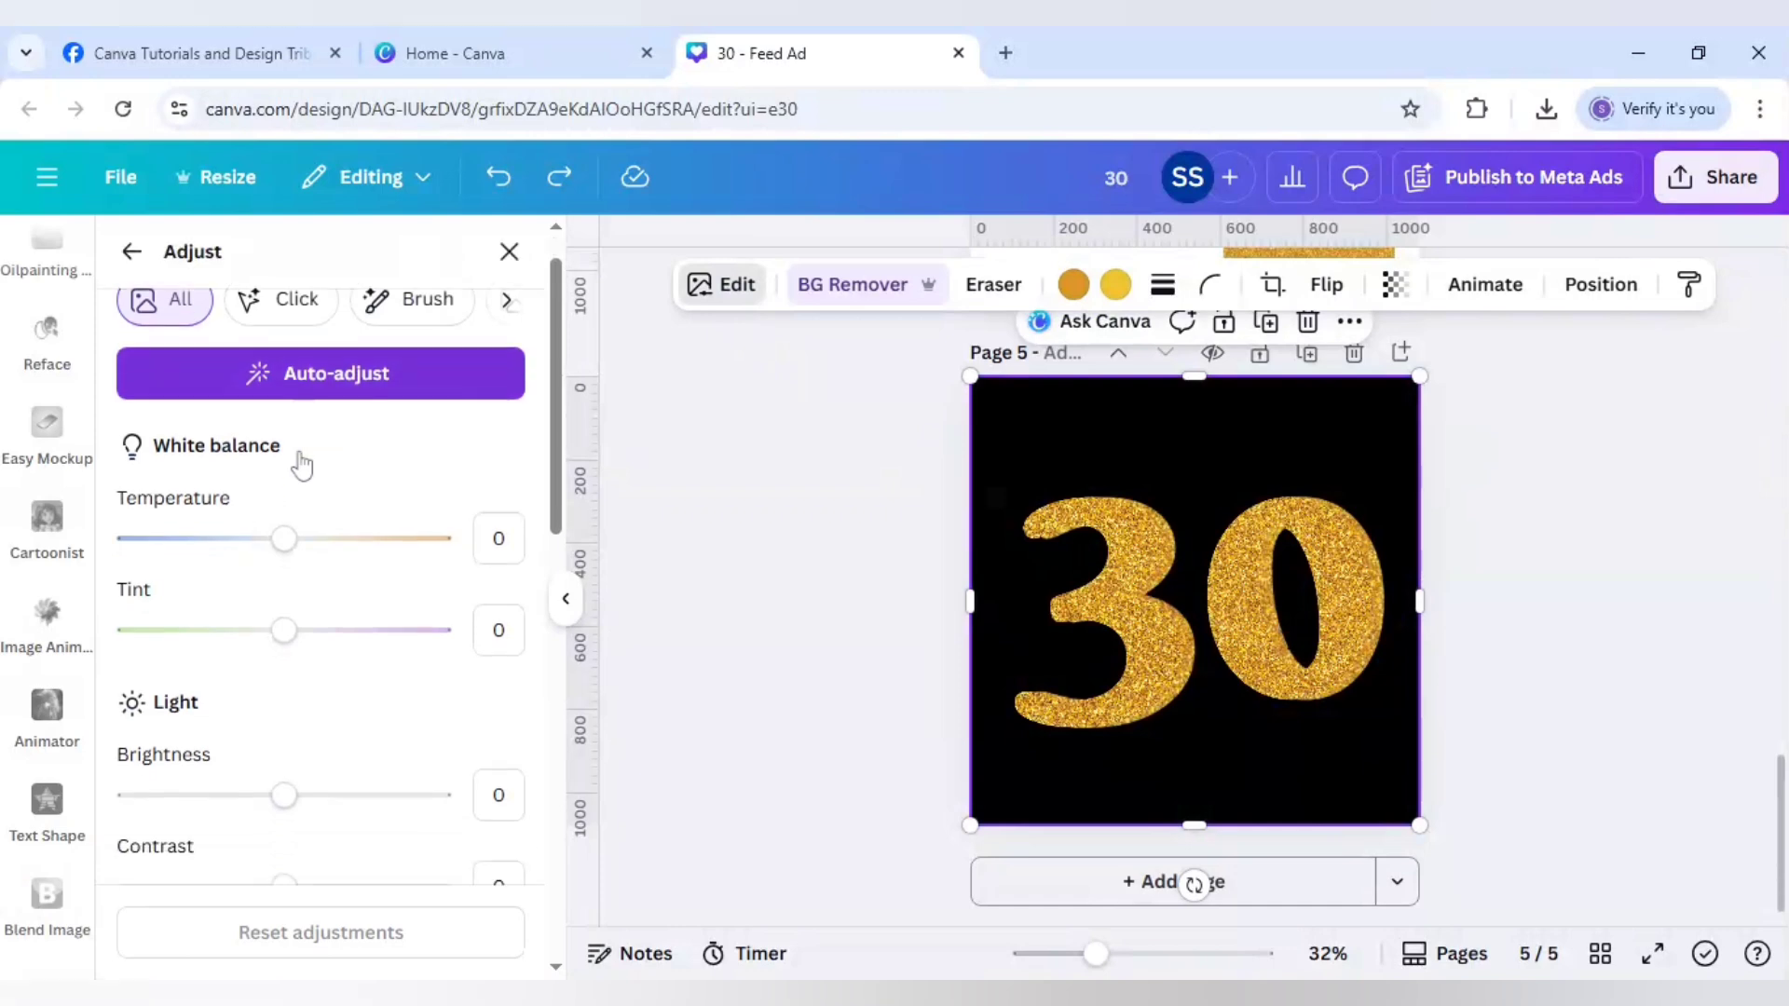
scroll(299, 463, down, 3)
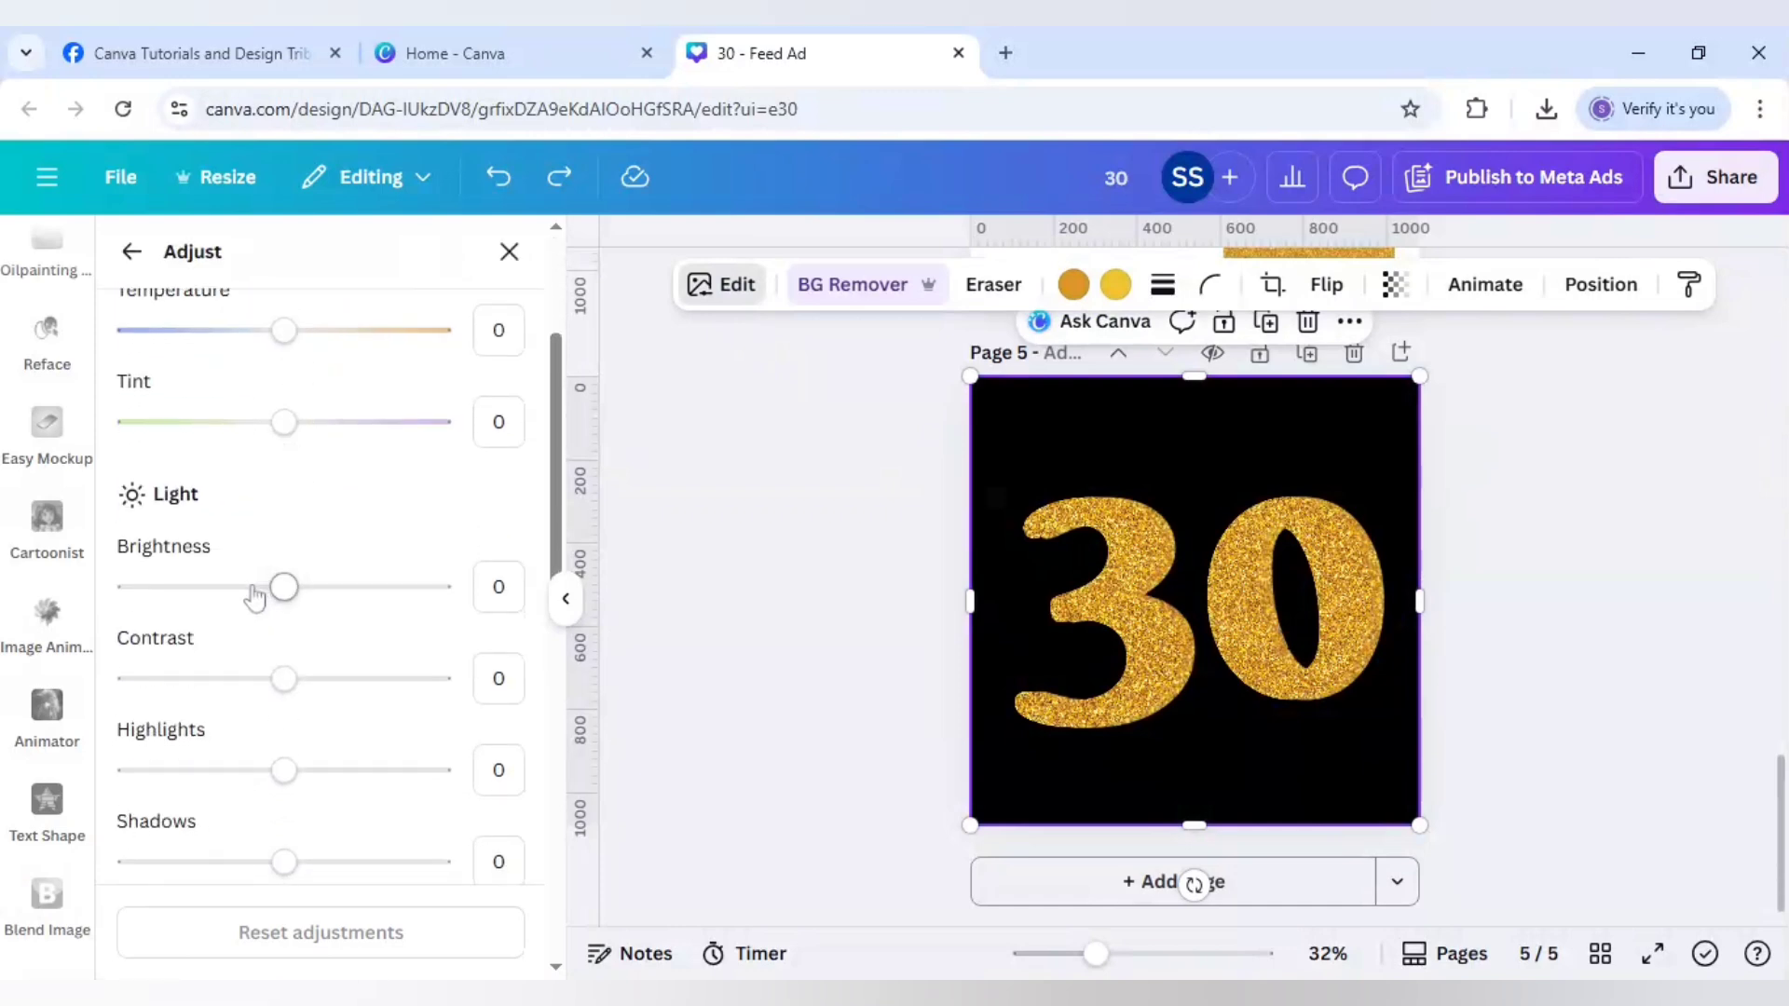
drag(284, 587, 197, 605)
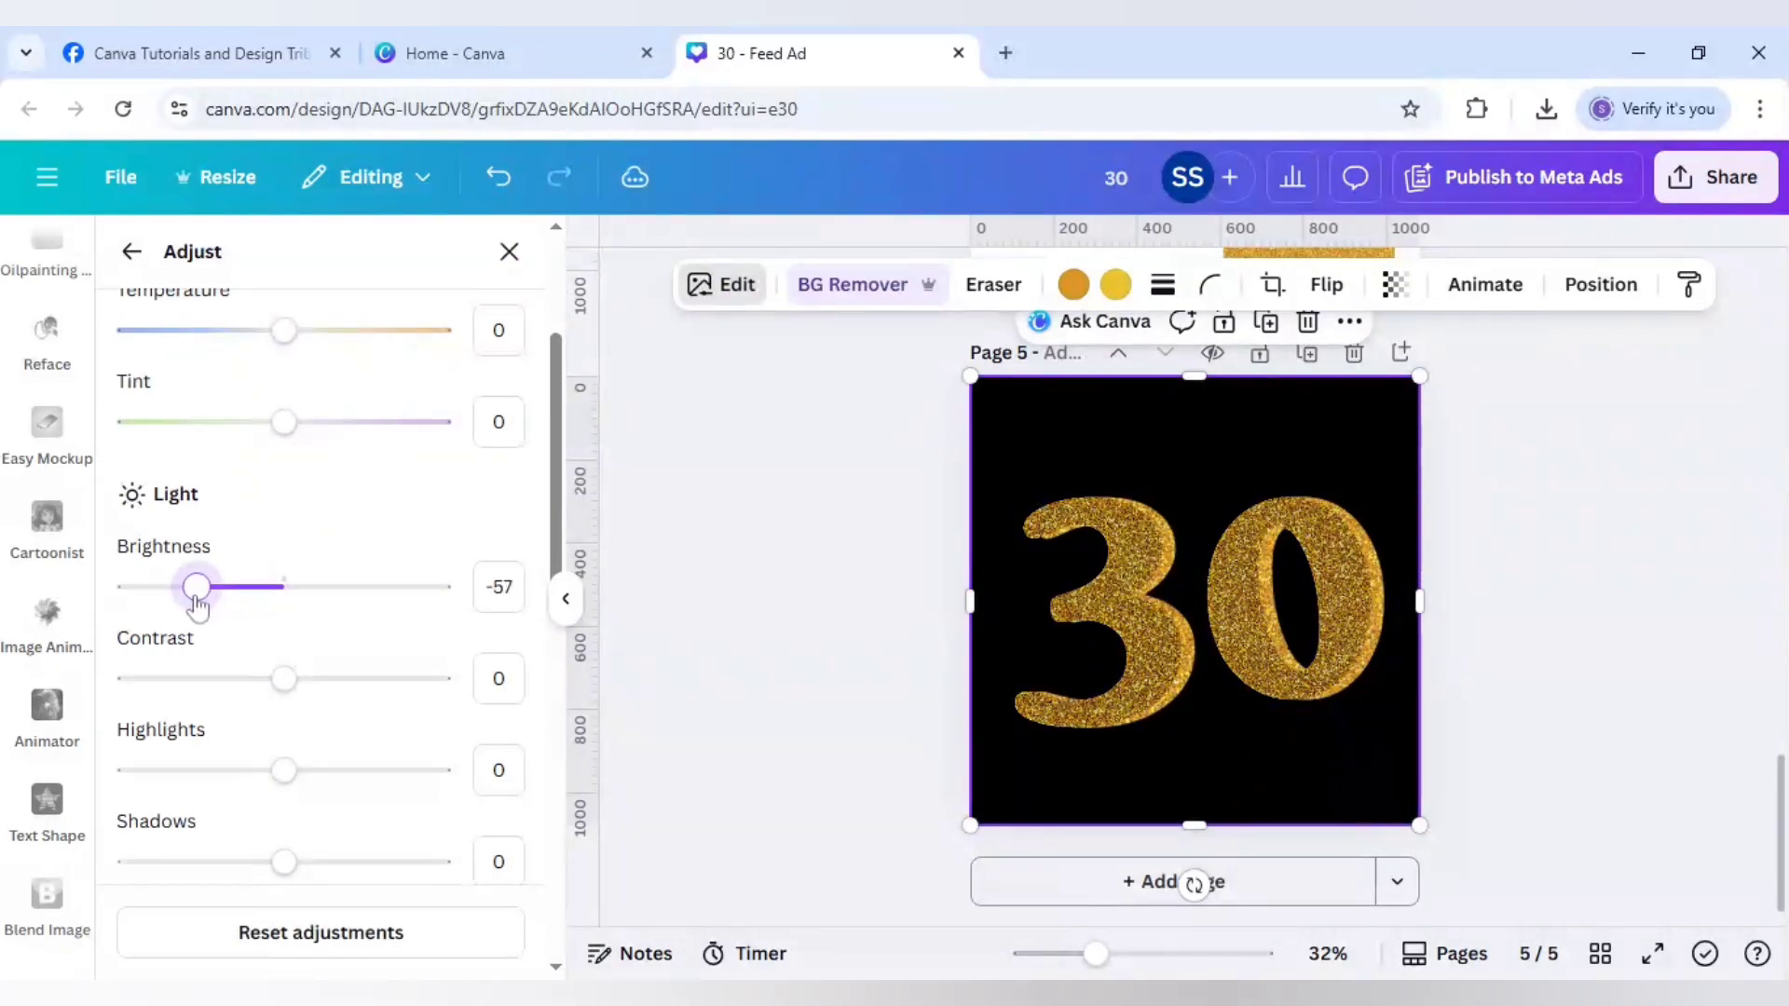
scroll(240, 631, down, 2)
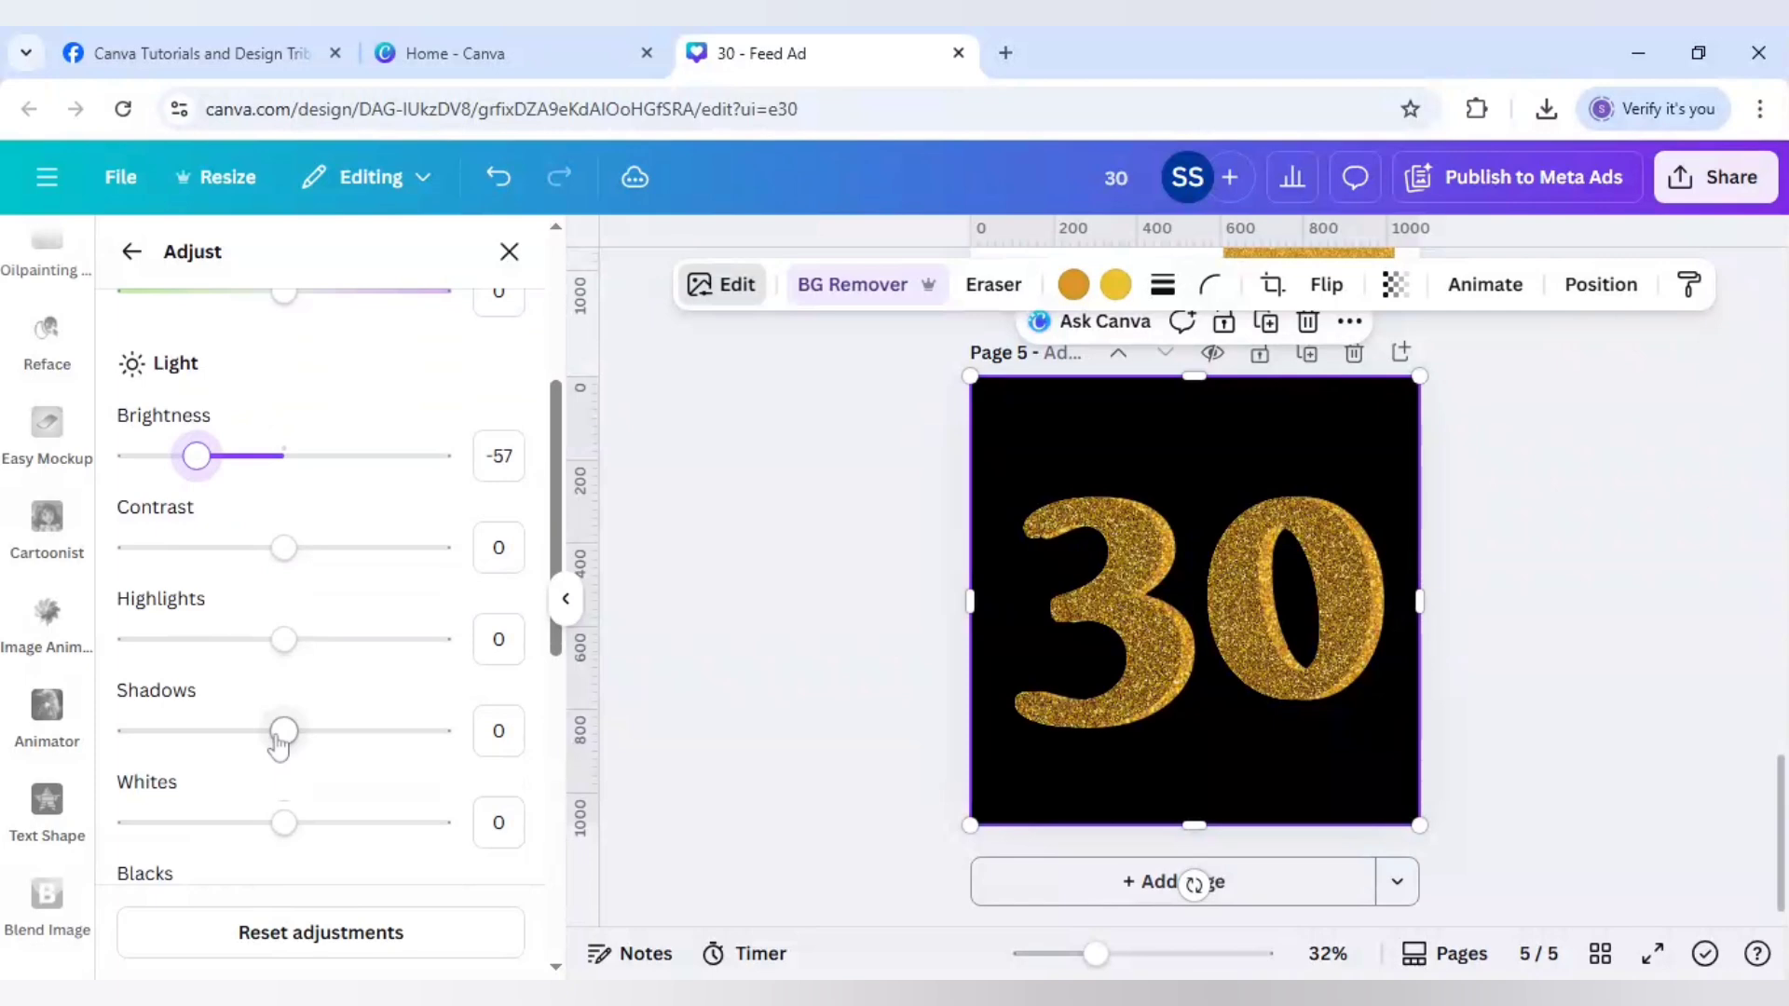
drag(278, 736, 164, 737)
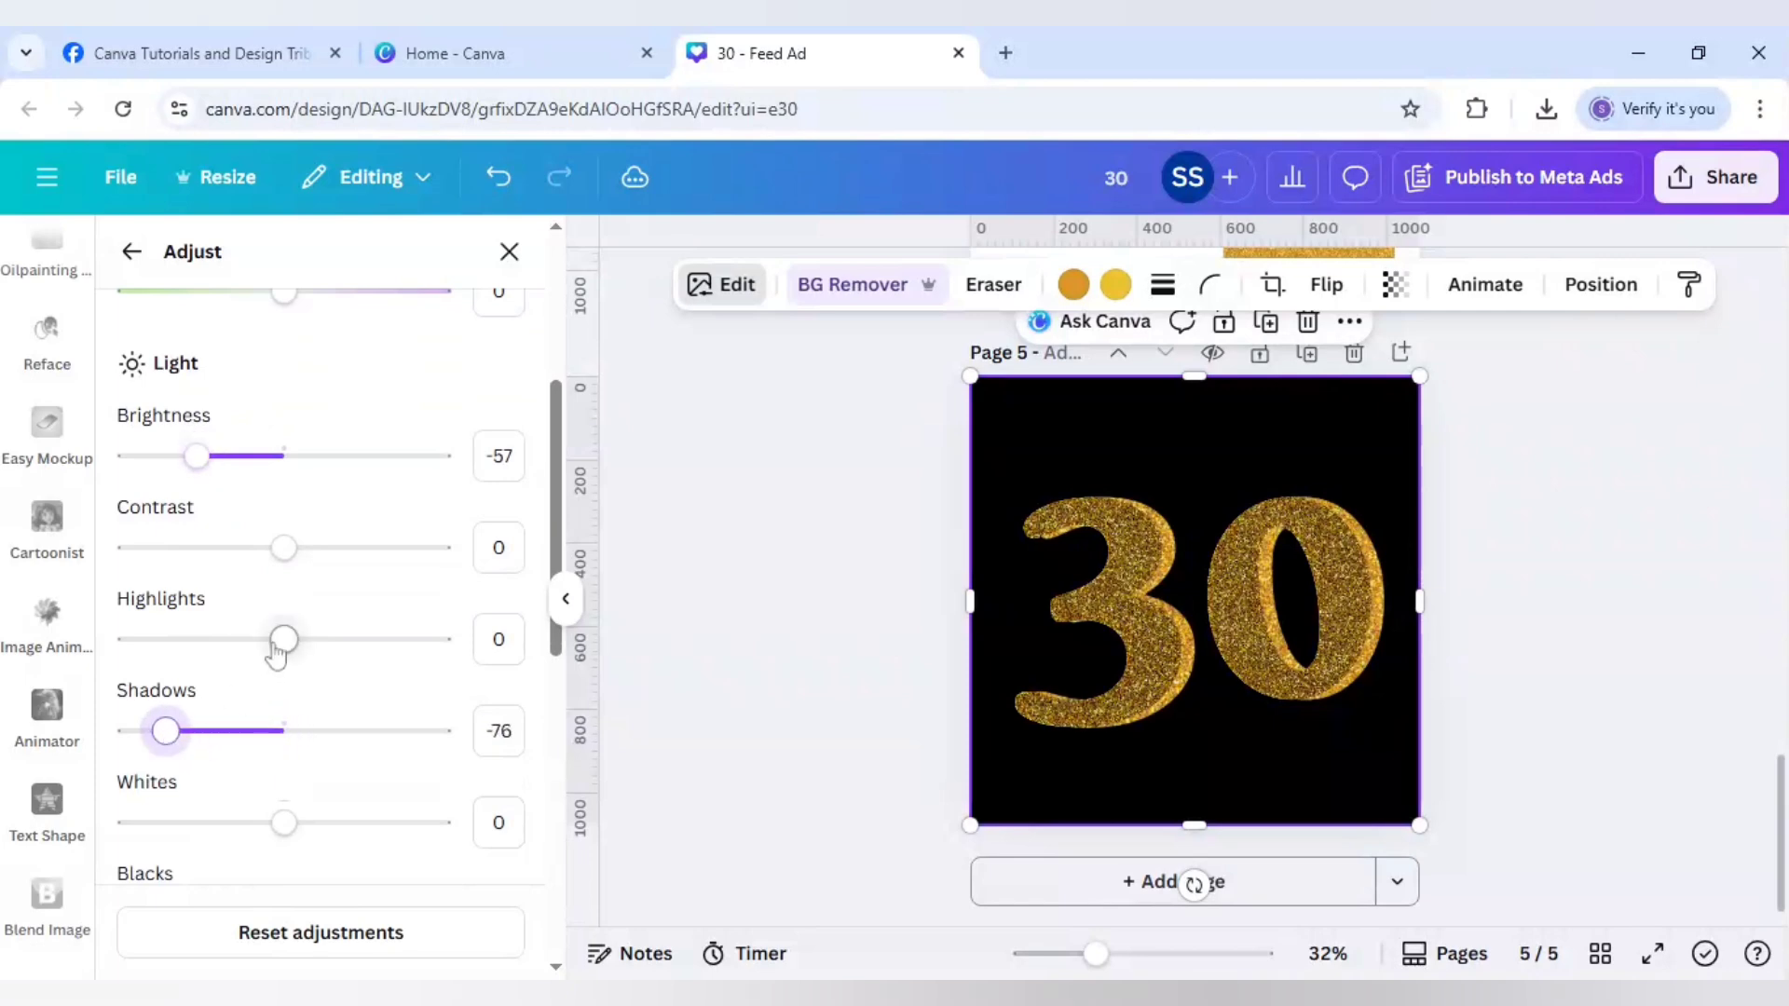
drag(277, 654, 183, 664)
scroll(183, 663, down, 3)
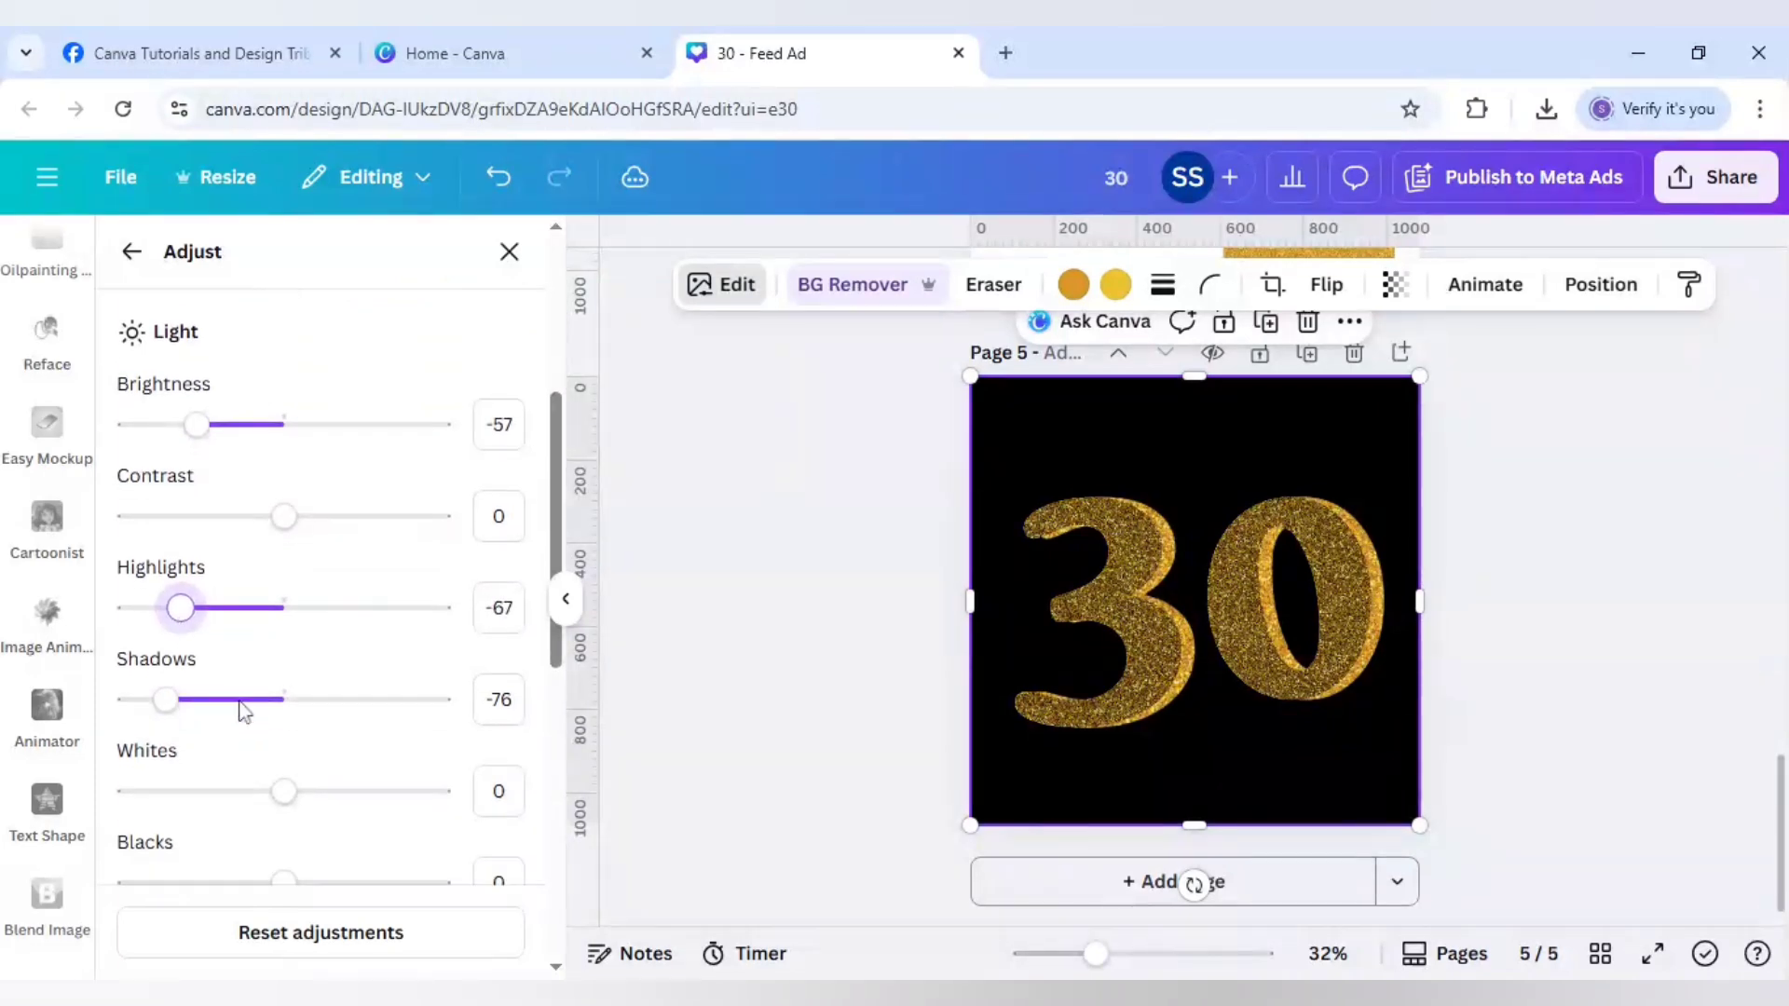
- Raise the front "30" image's Whites, then set its Brightness to -100 and Contrast to 20
drag(323, 797, 445, 807)
scroll(280, 596, up, 6)
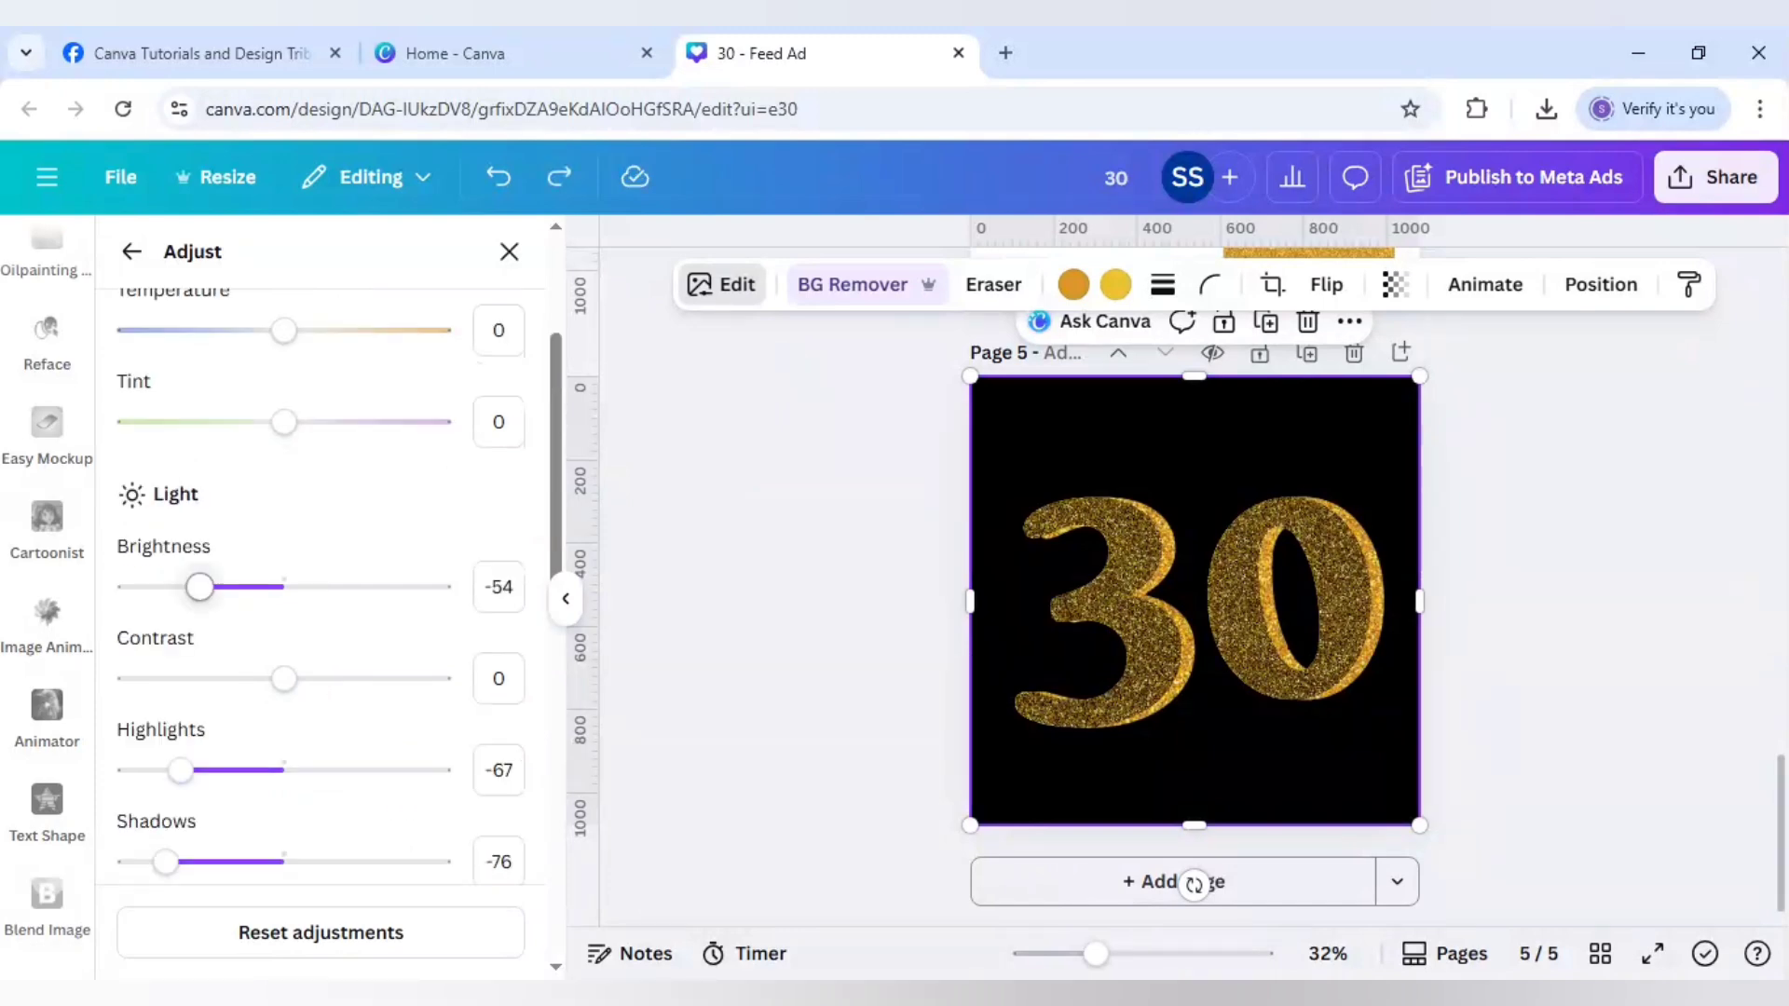
drag(198, 587, 87, 597)
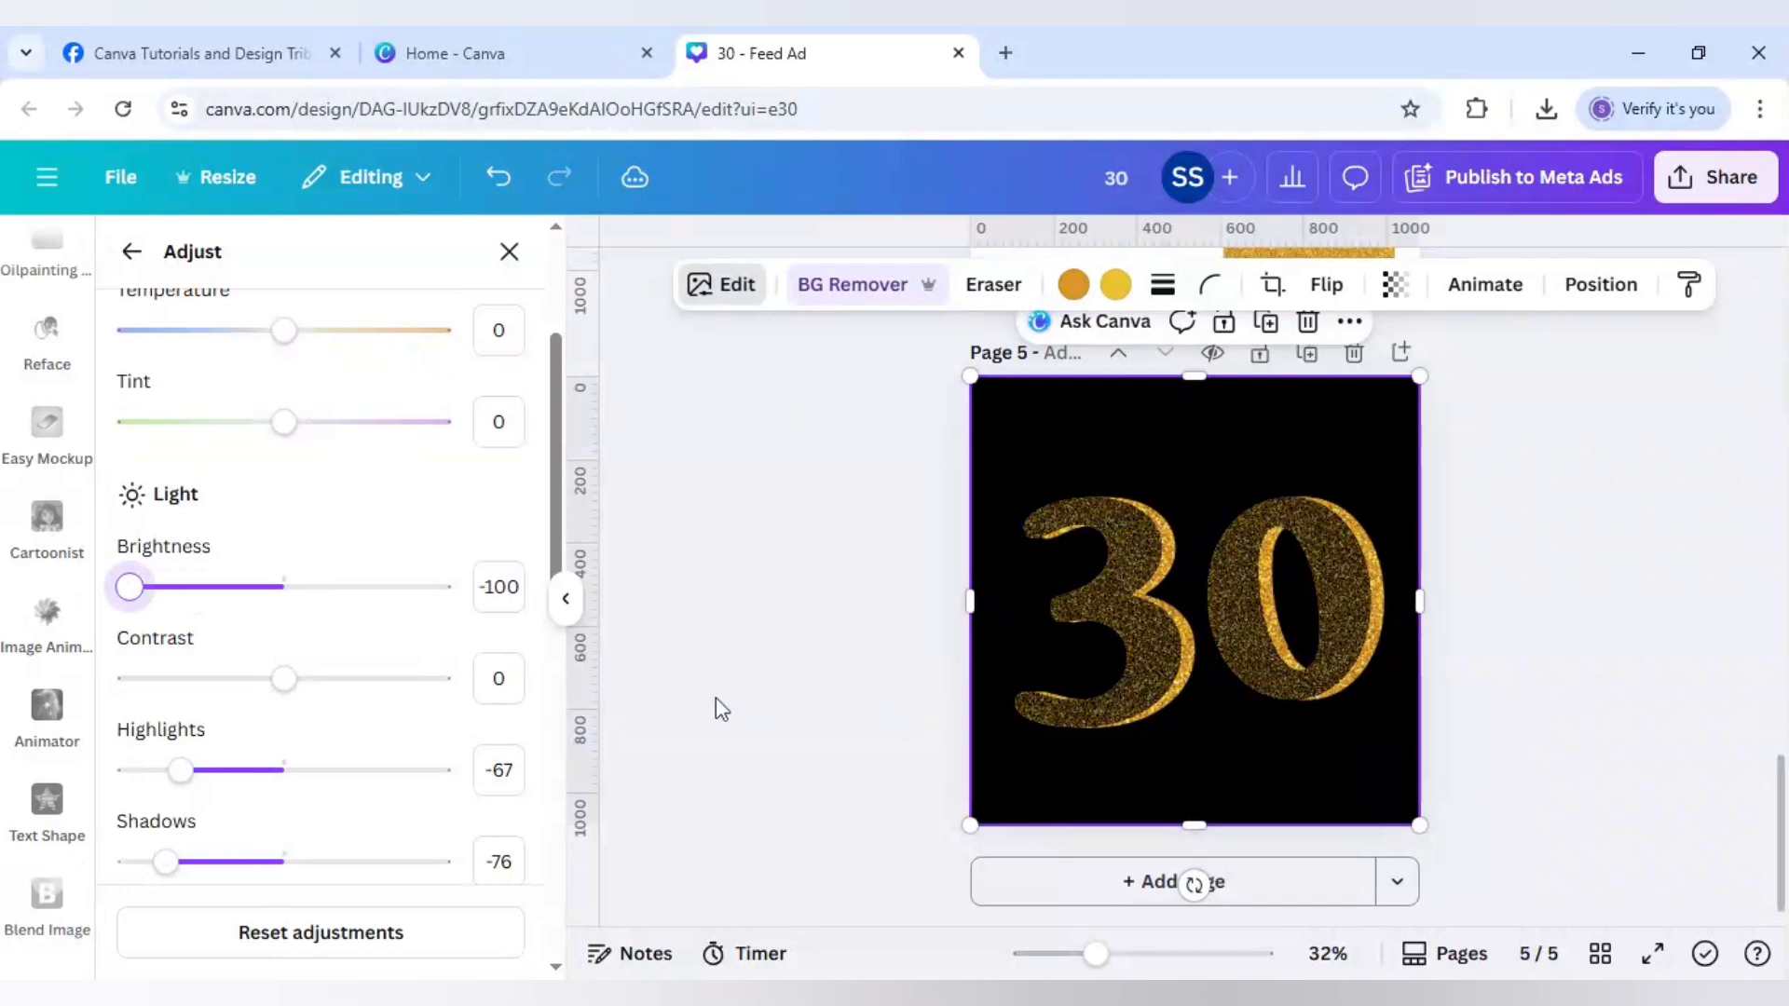
drag(285, 679, 316, 679)
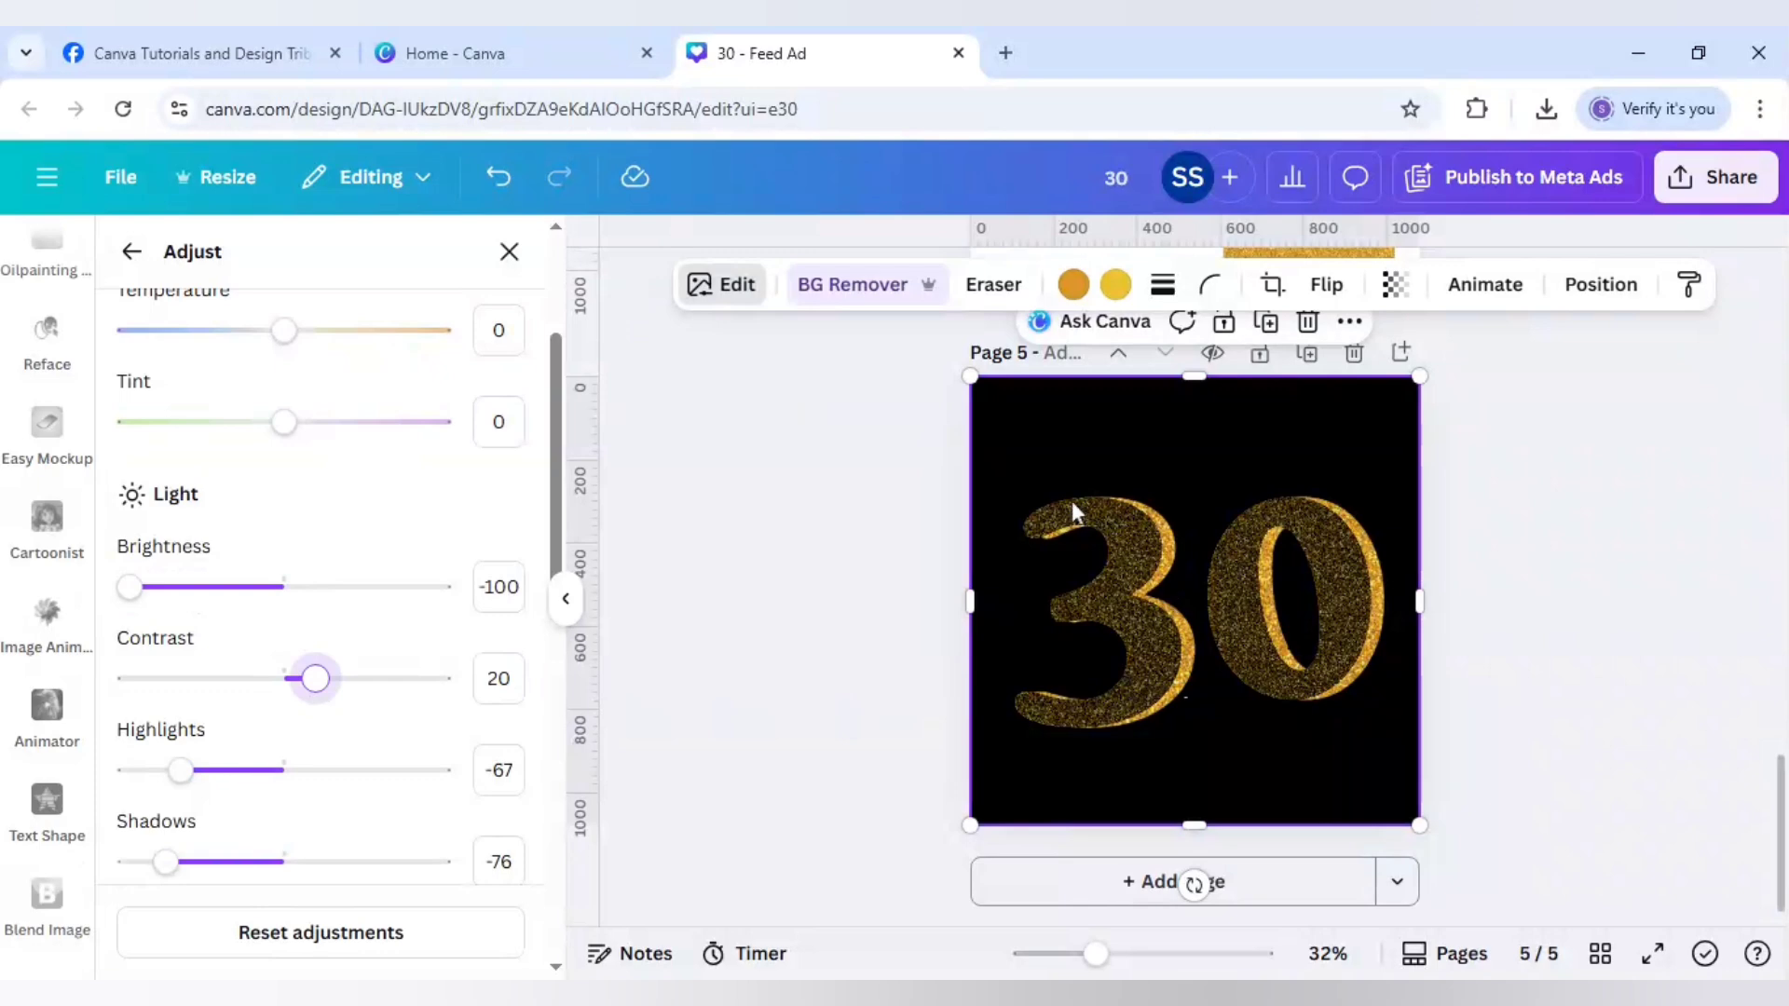
- Send the darkened "30" image to the back so it sits behind the bright gold "30"
click(896, 570)
right_click(1124, 576)
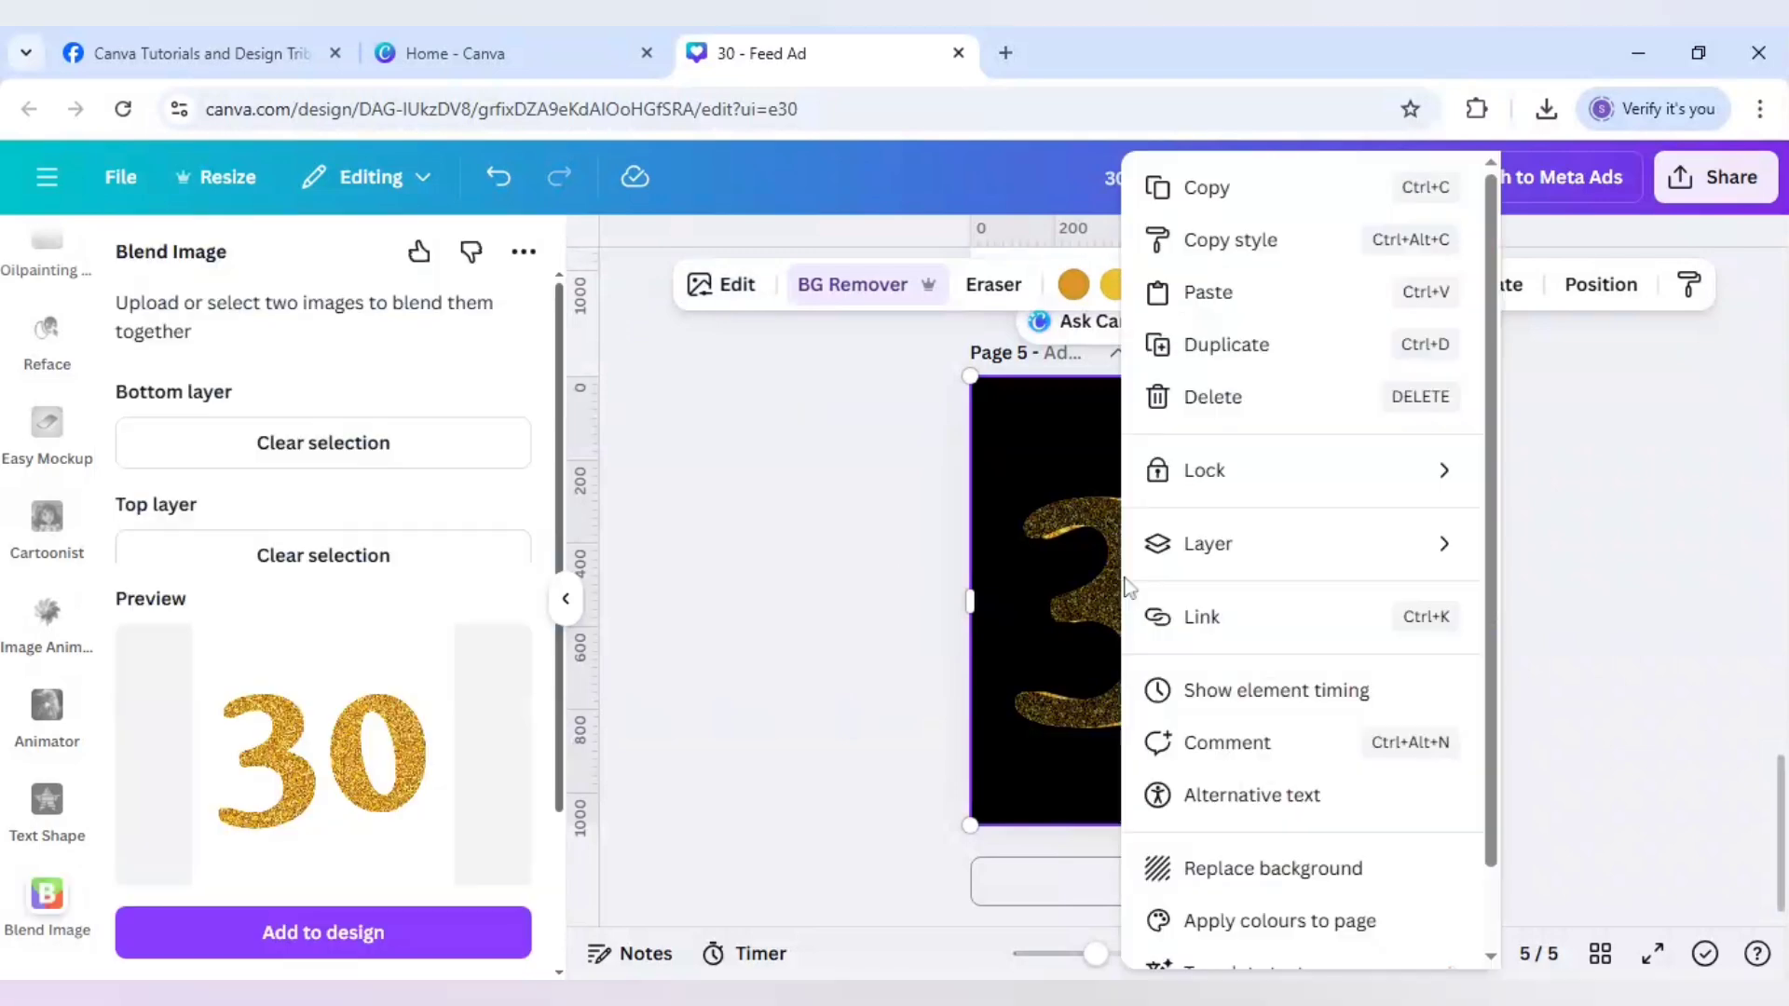
mouse_move(1238, 578)
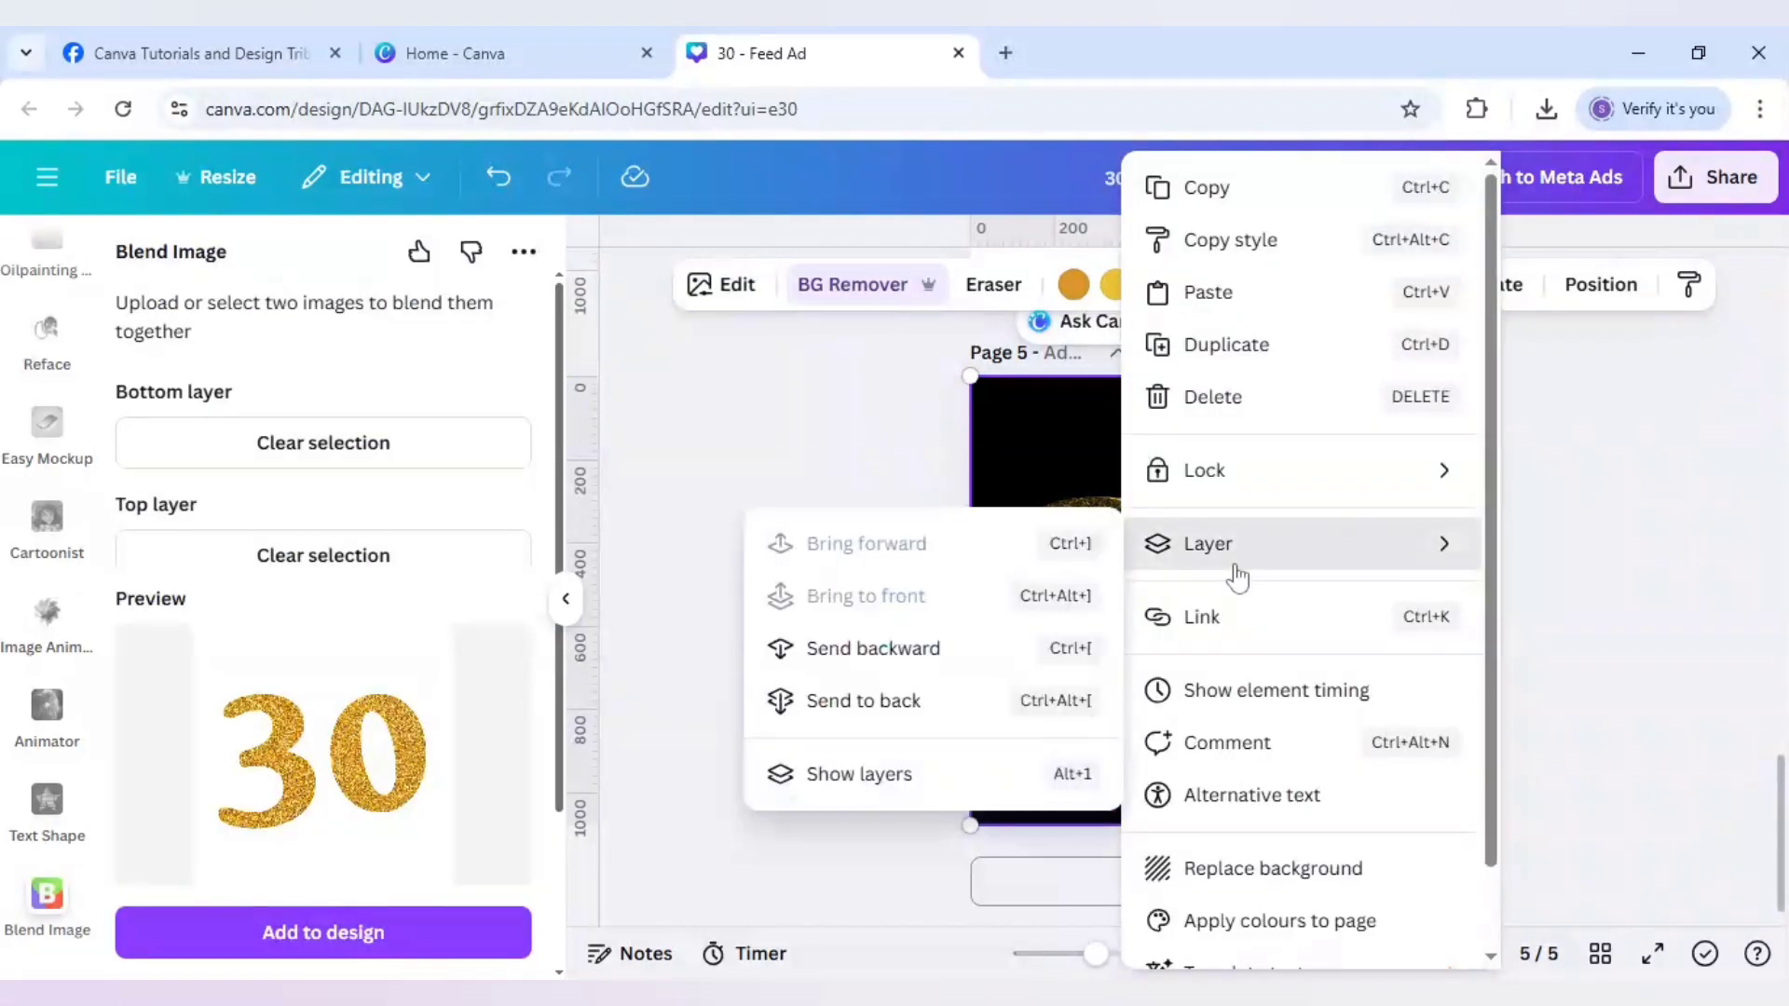
click(886, 711)
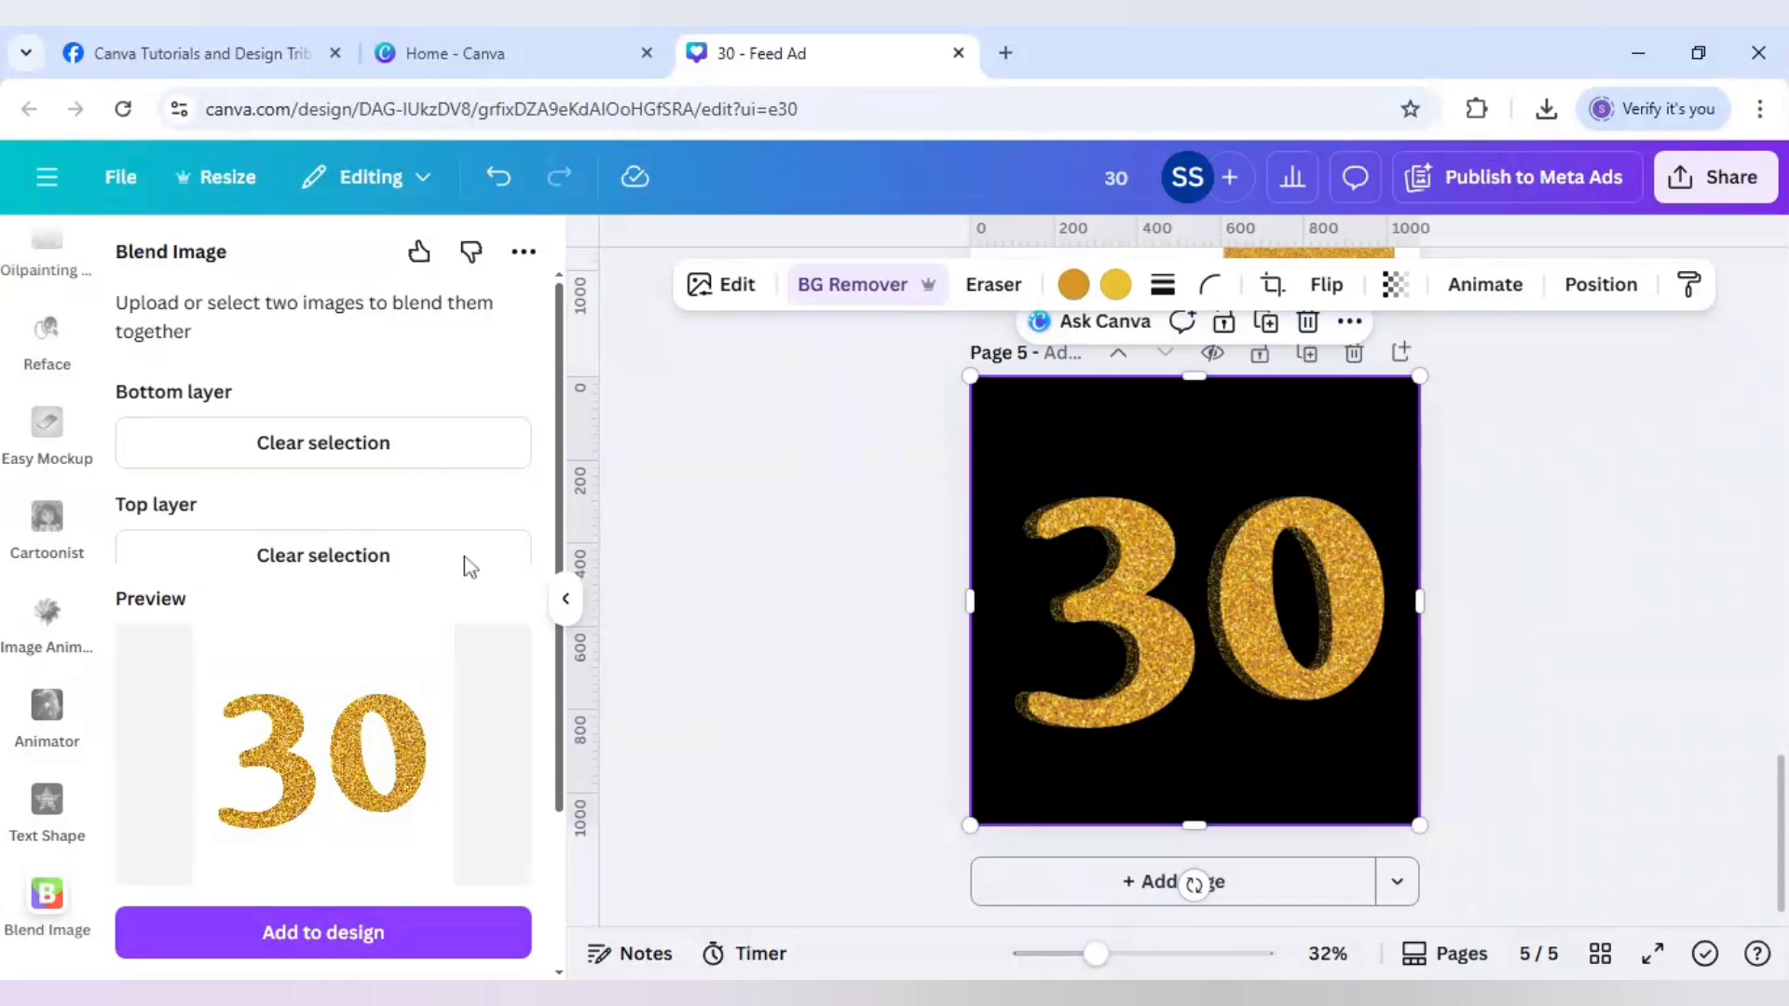
- Clear the old element search and add a circular basic-shape frame to page 5
scroll(42, 517, down, 5)
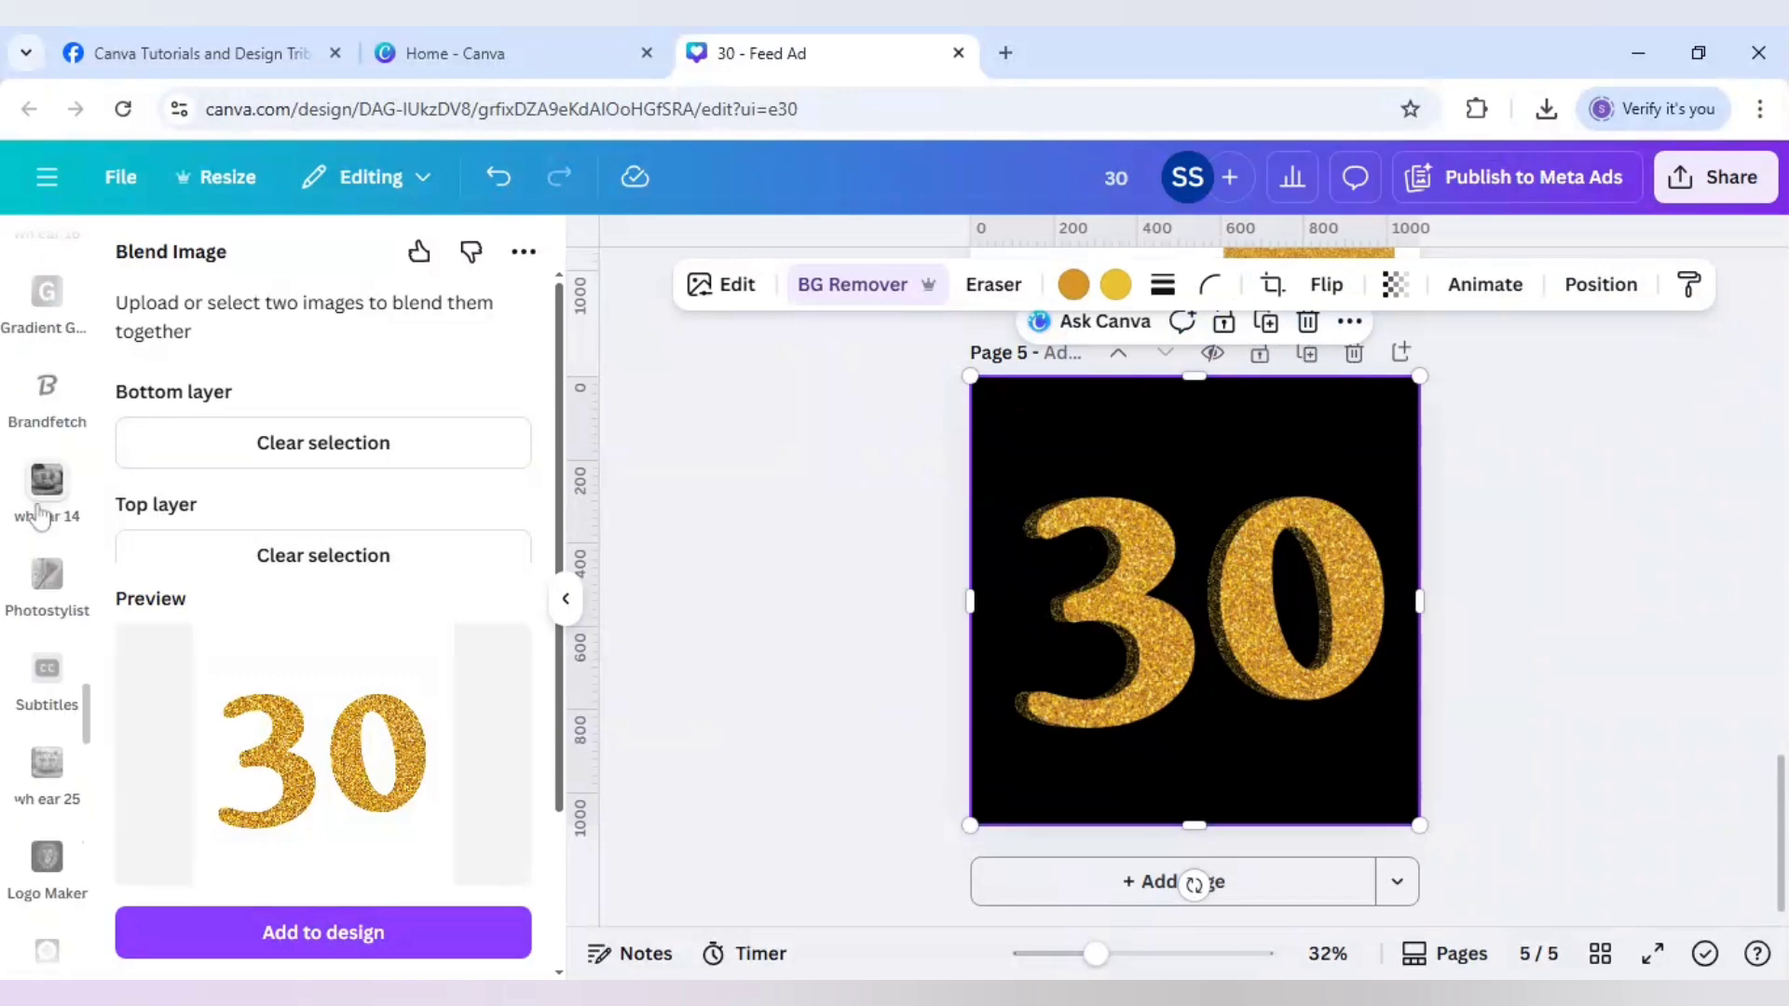
scroll(40, 516, up, 10)
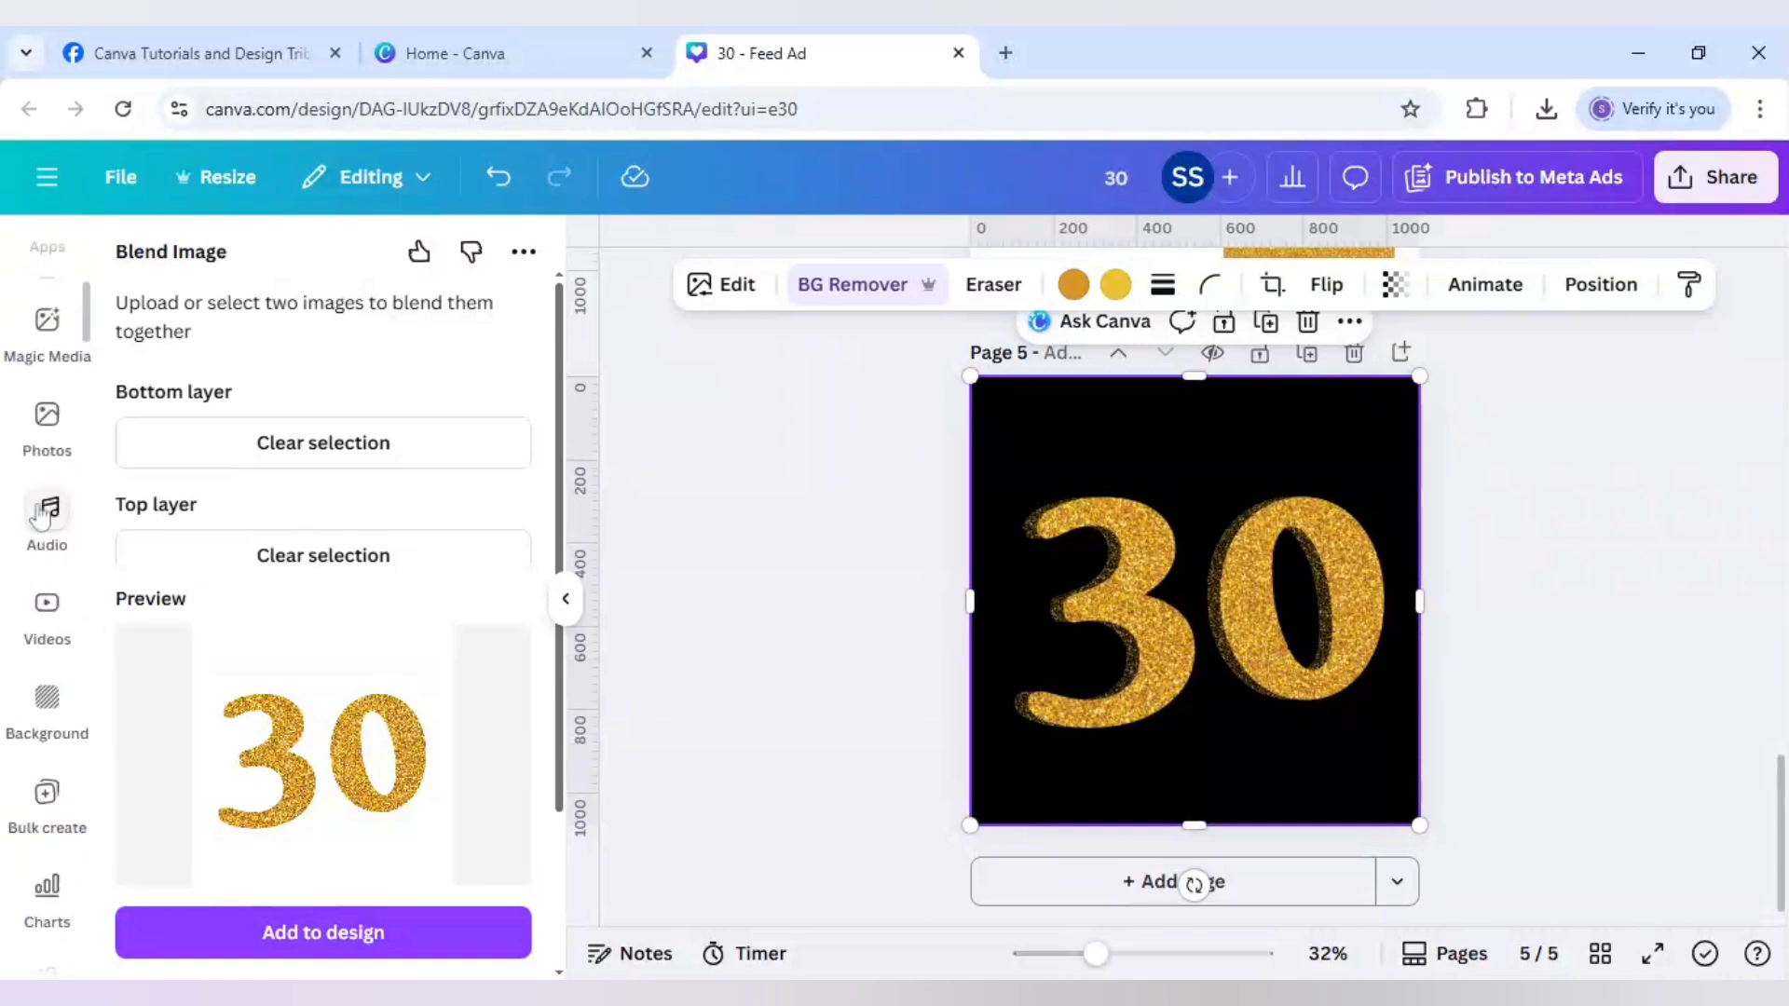
scroll(42, 516, up, 5)
click(48, 382)
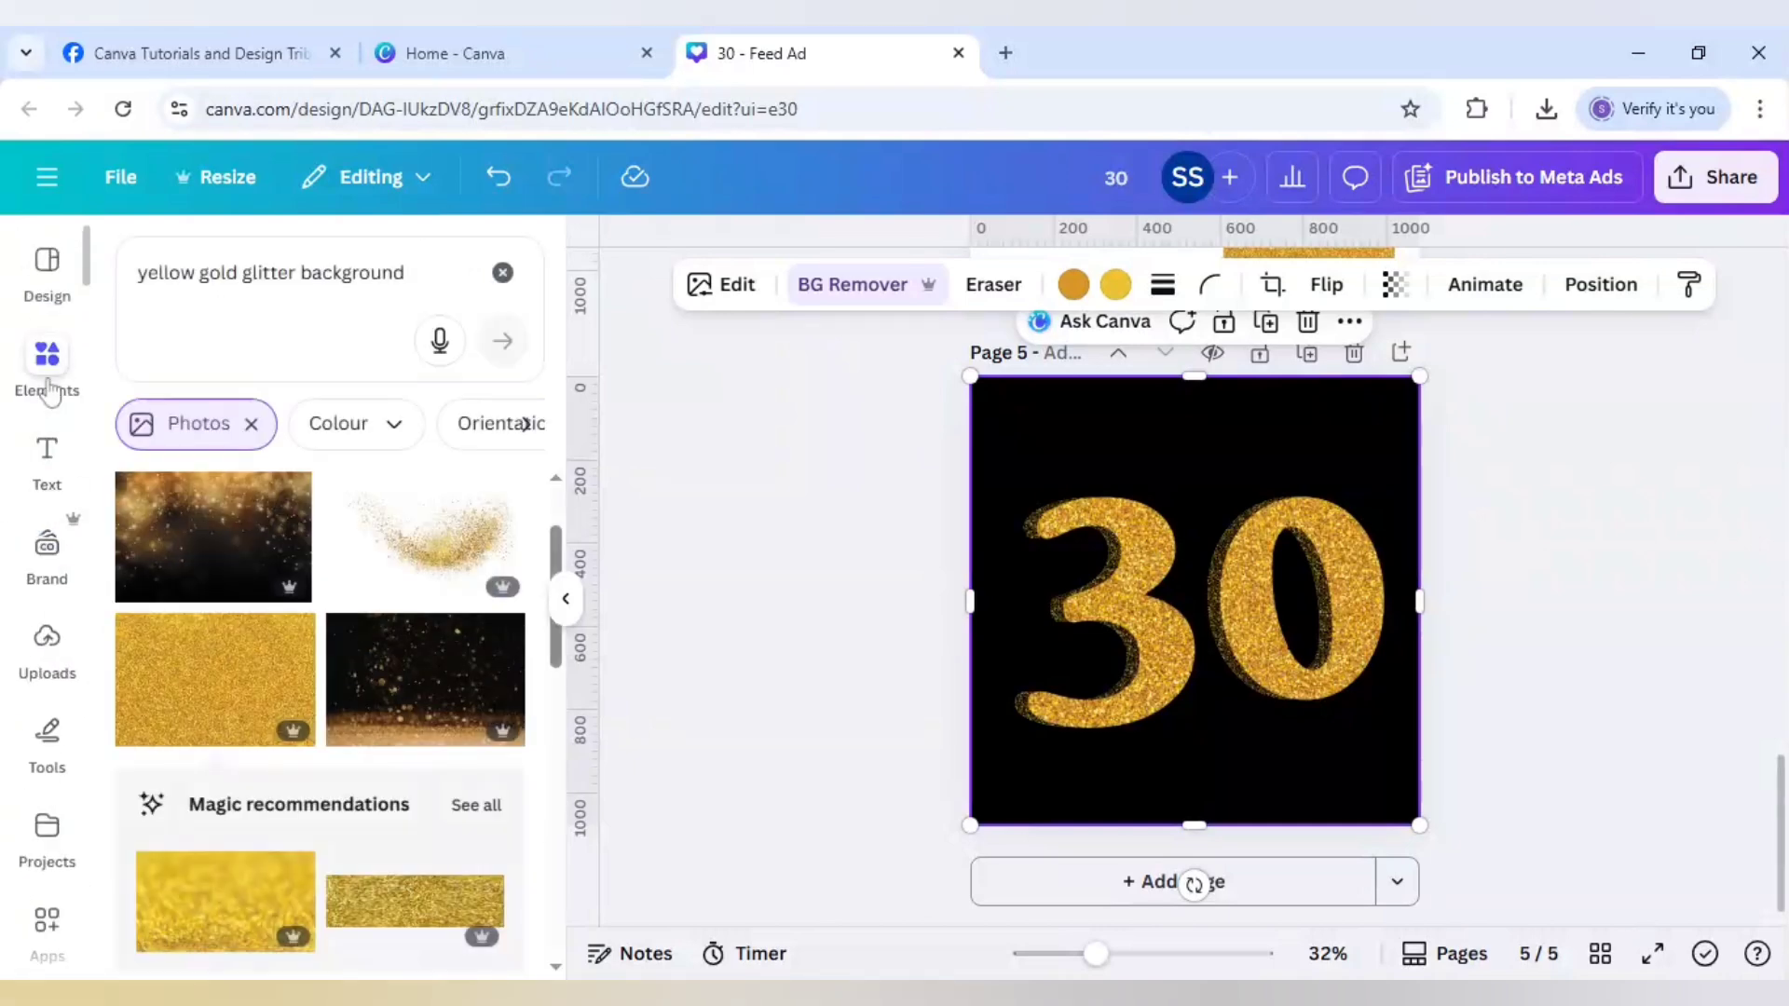
click(502, 272)
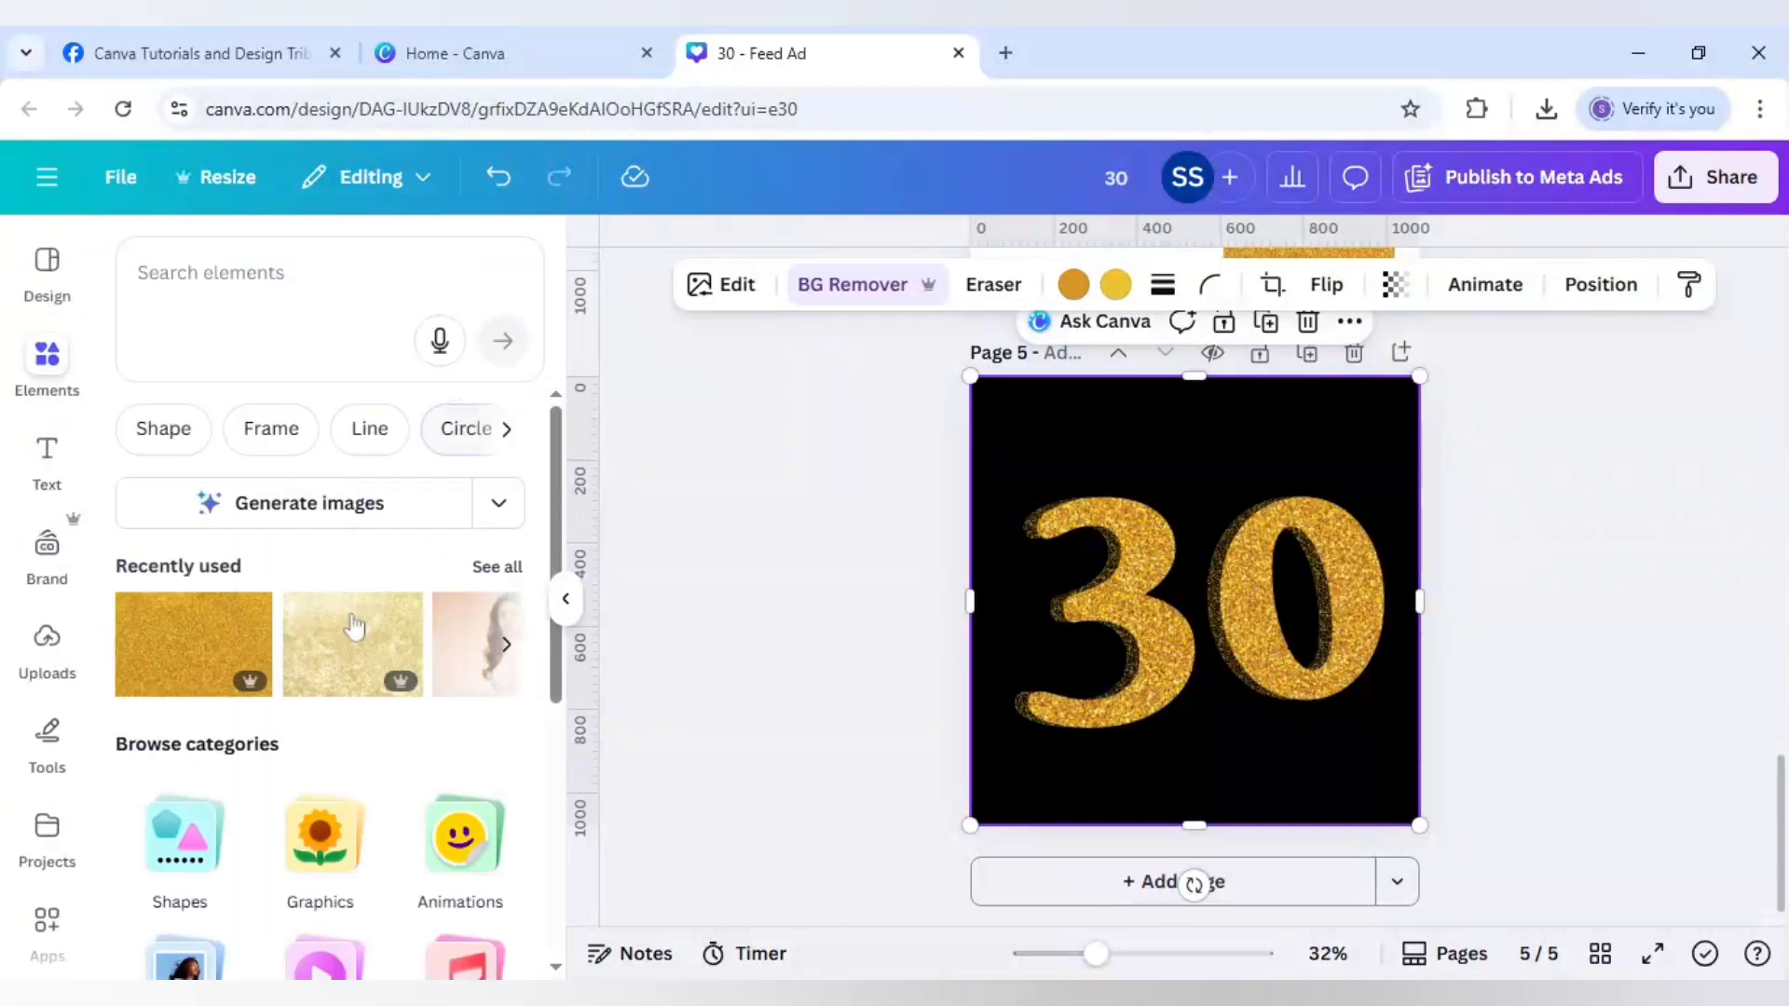
scroll(352, 627, down, 5)
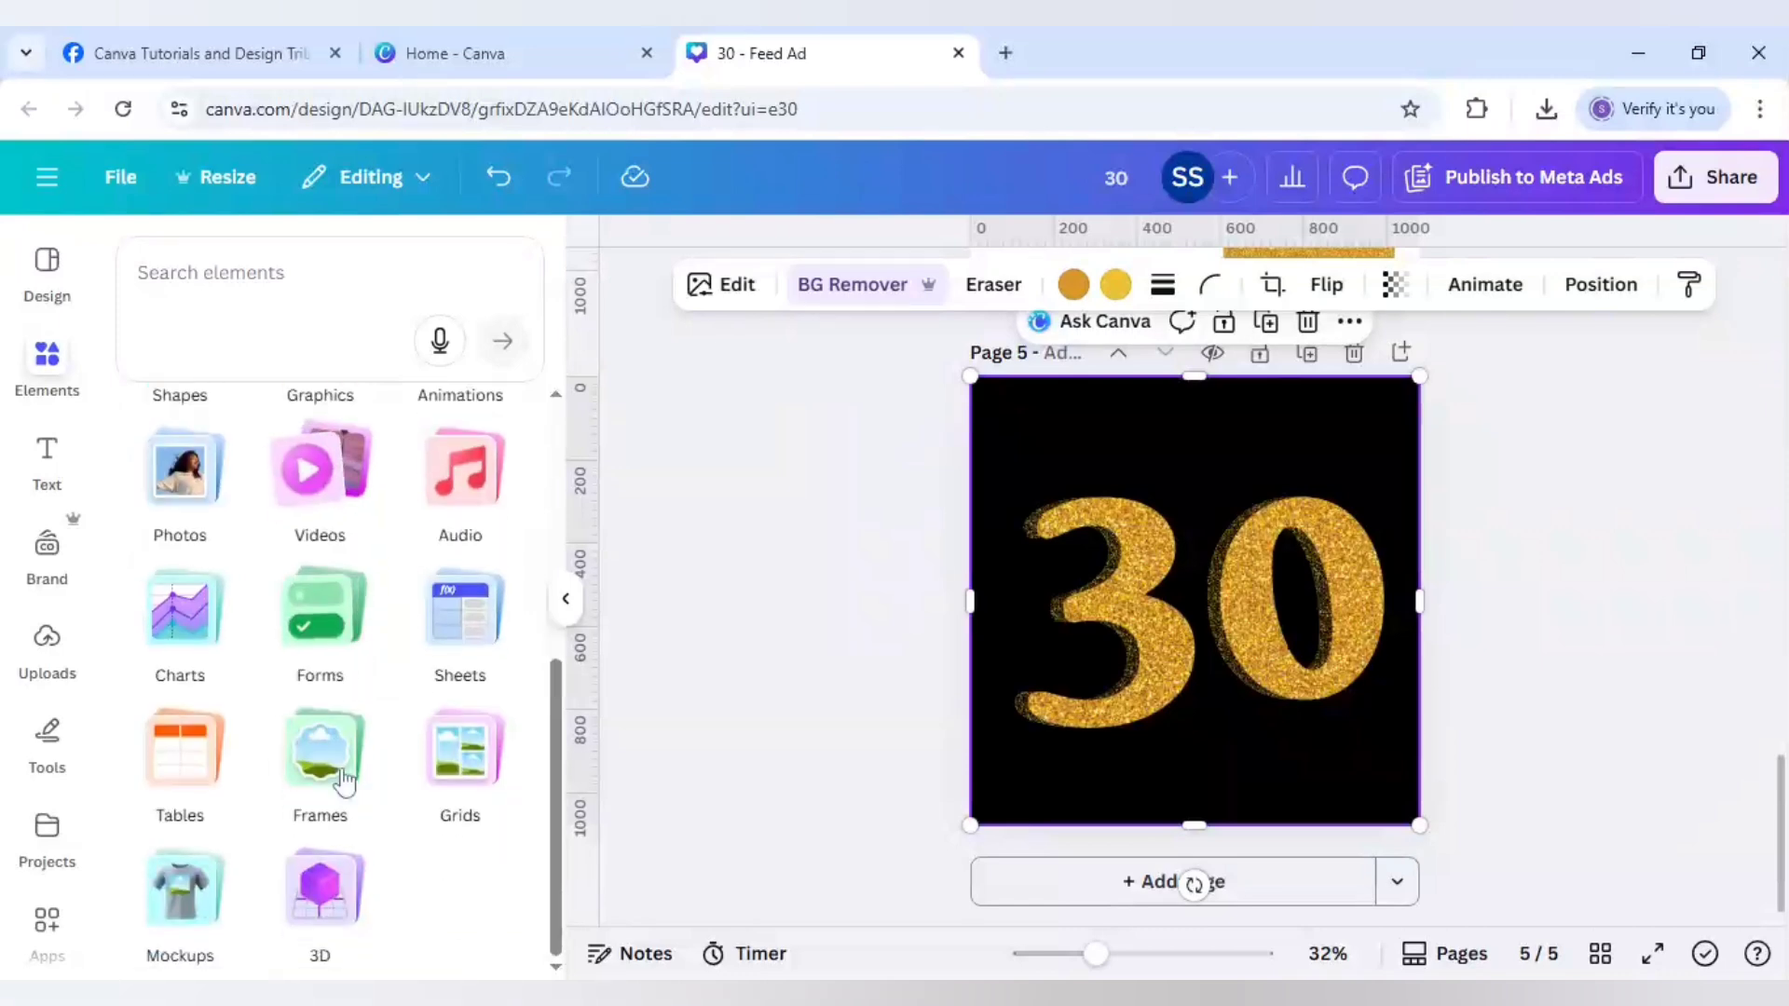
click(341, 778)
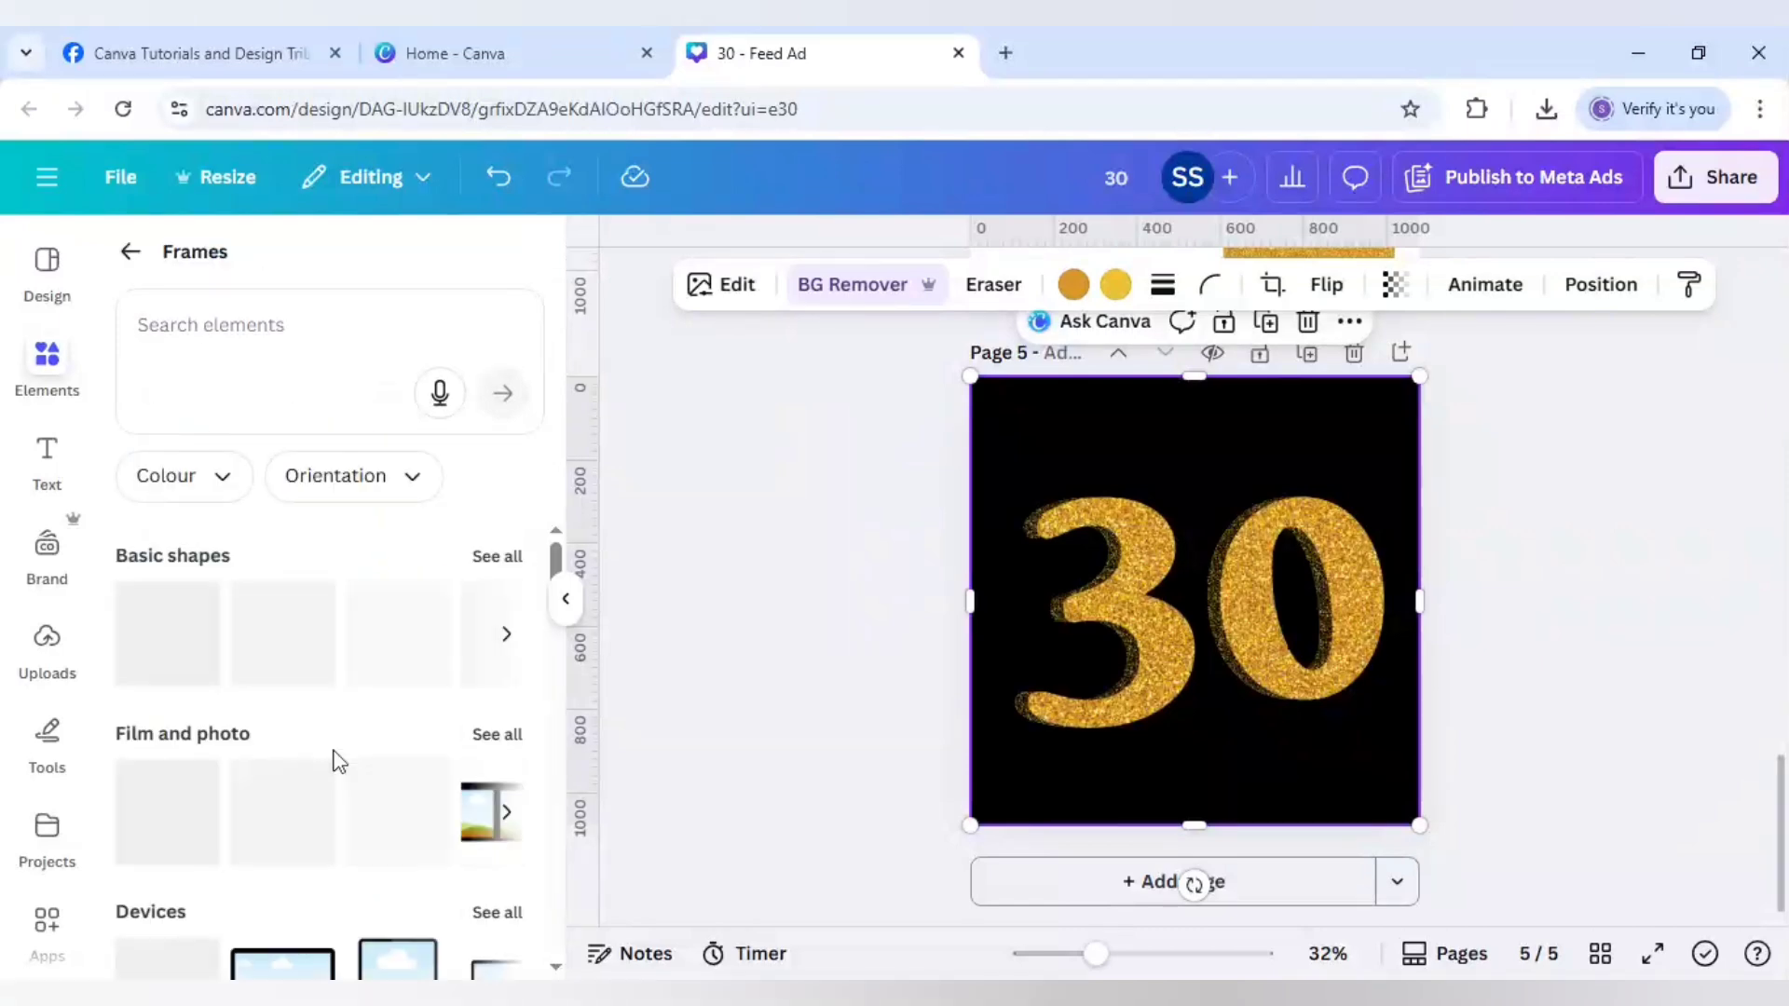
click(410, 652)
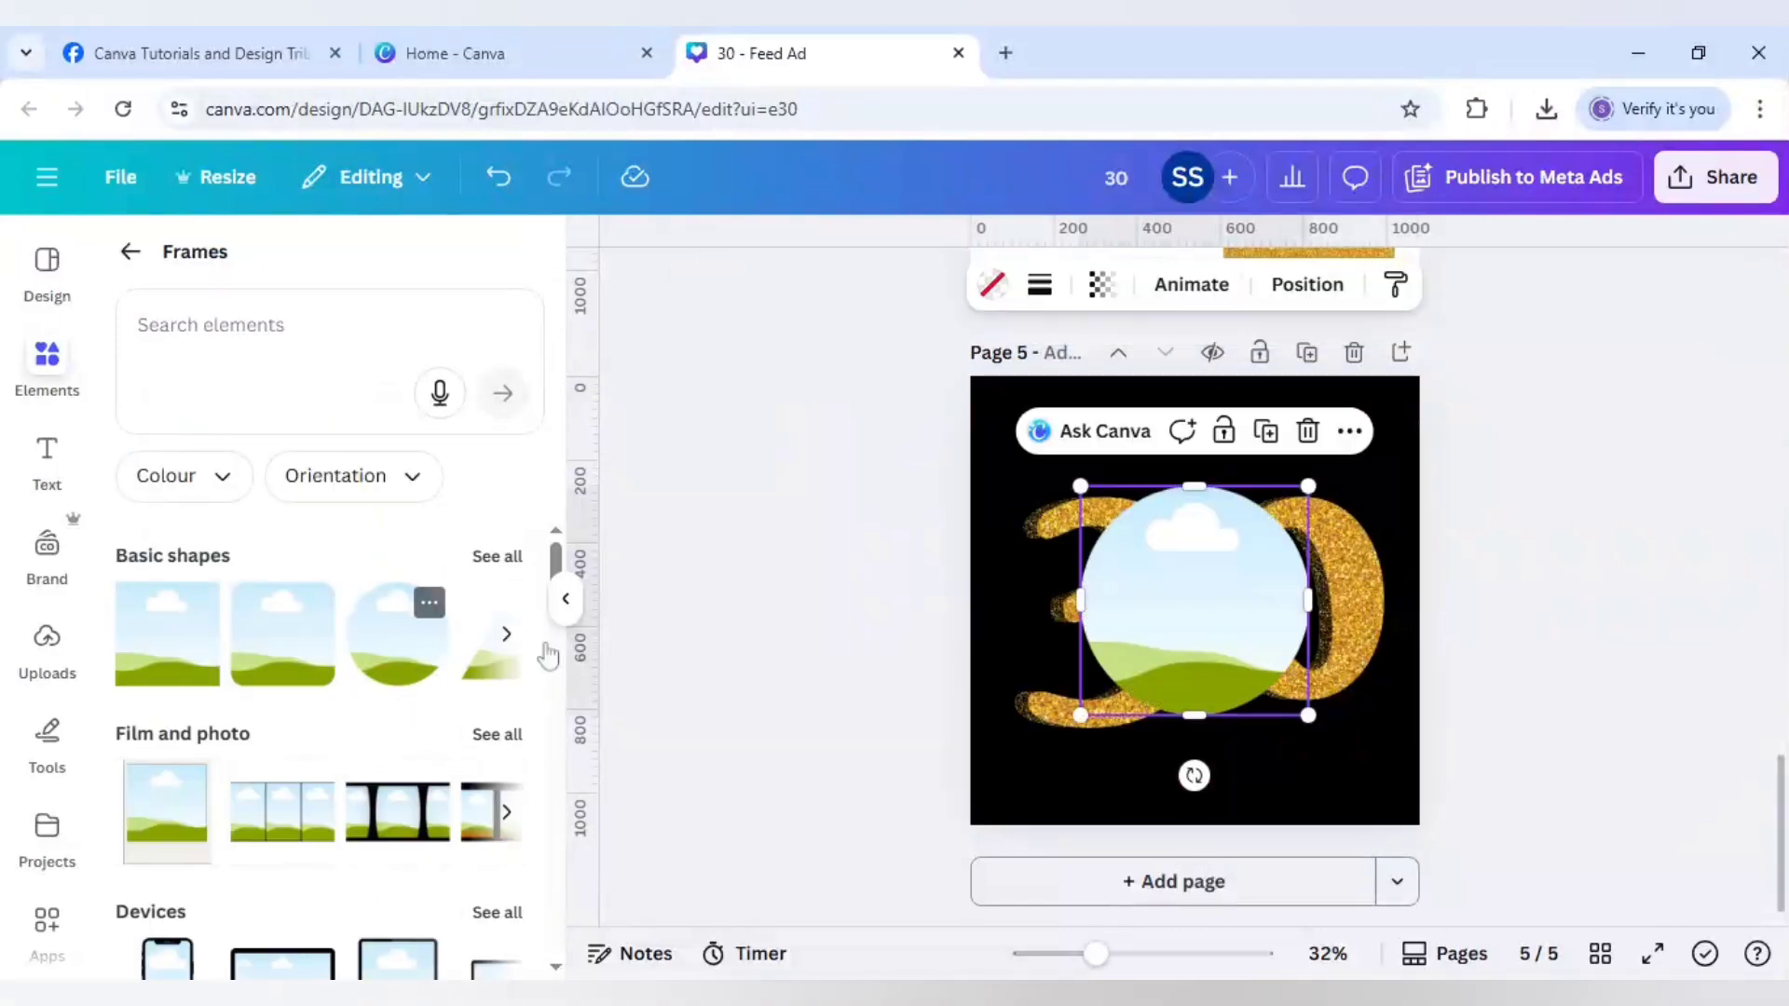
- Move the circular frame onto the zero and reshape it into an oval that fits inside the zero's gold outline
drag(1206, 611, 1224, 654)
mouse_move(1403, 610)
mouse_down()
mouse_move(1358, 606)
mouse_move(1373, 611)
mouse_up()
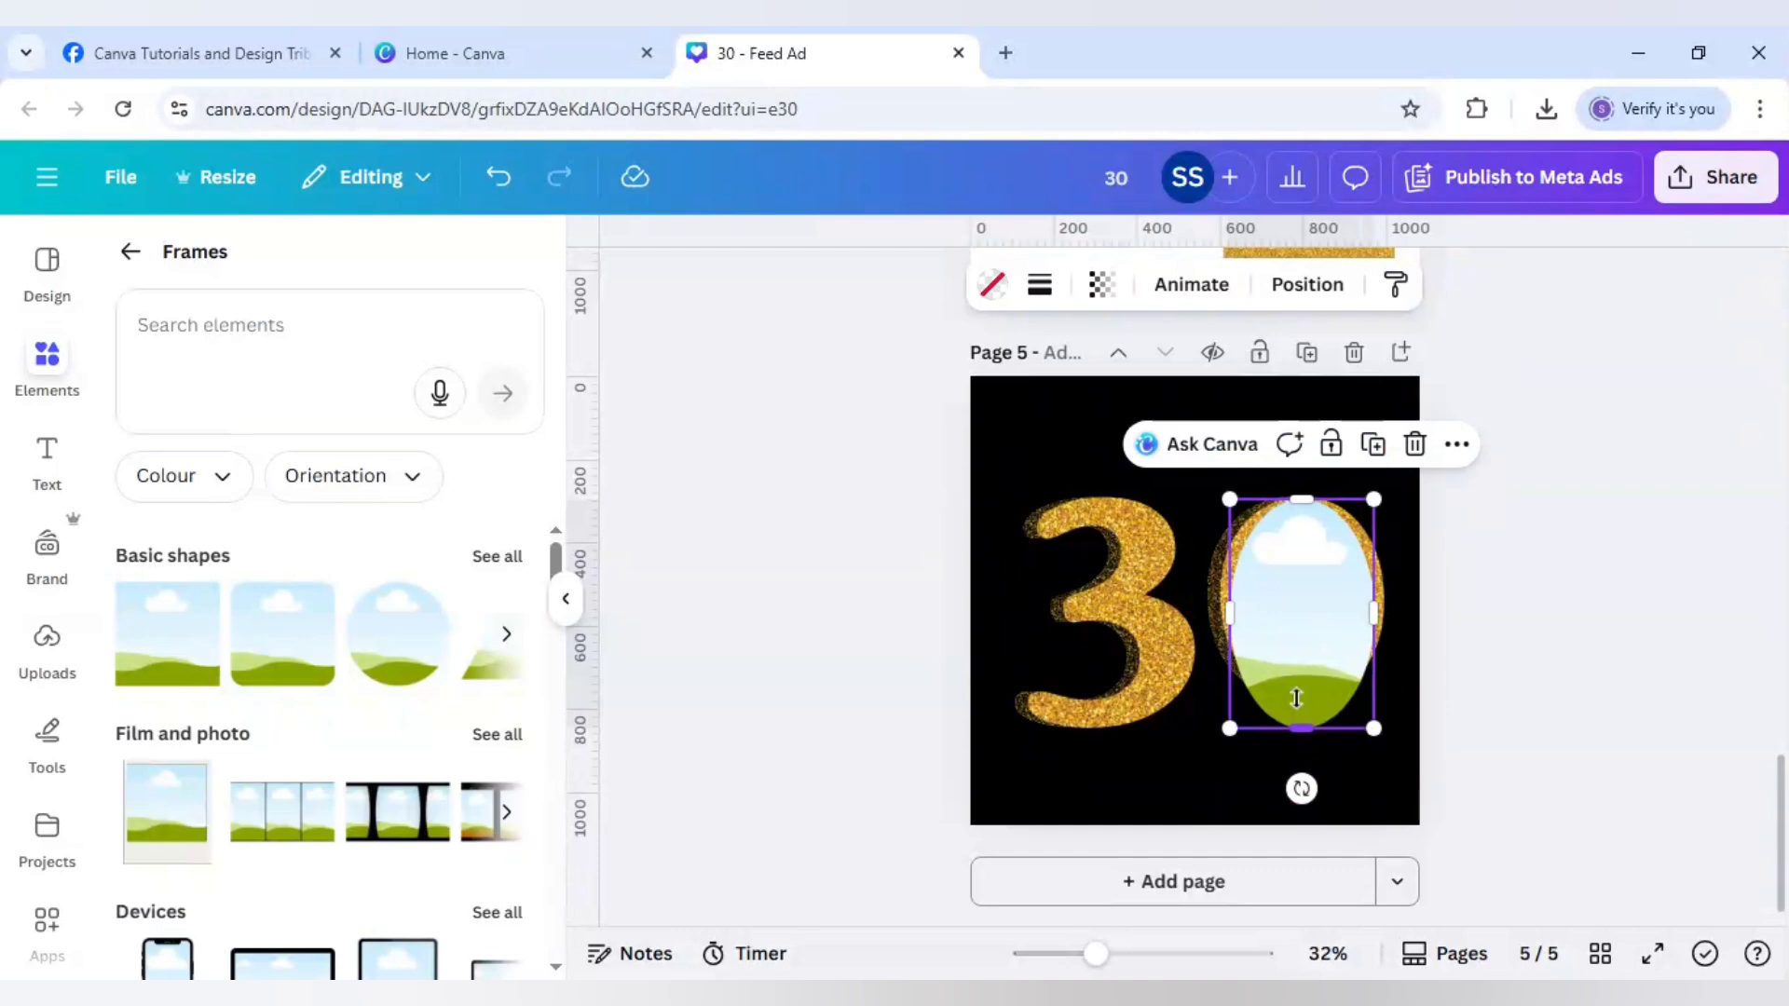
drag(1300, 728, 1301, 692)
drag(1305, 504, 1305, 509)
click(1531, 575)
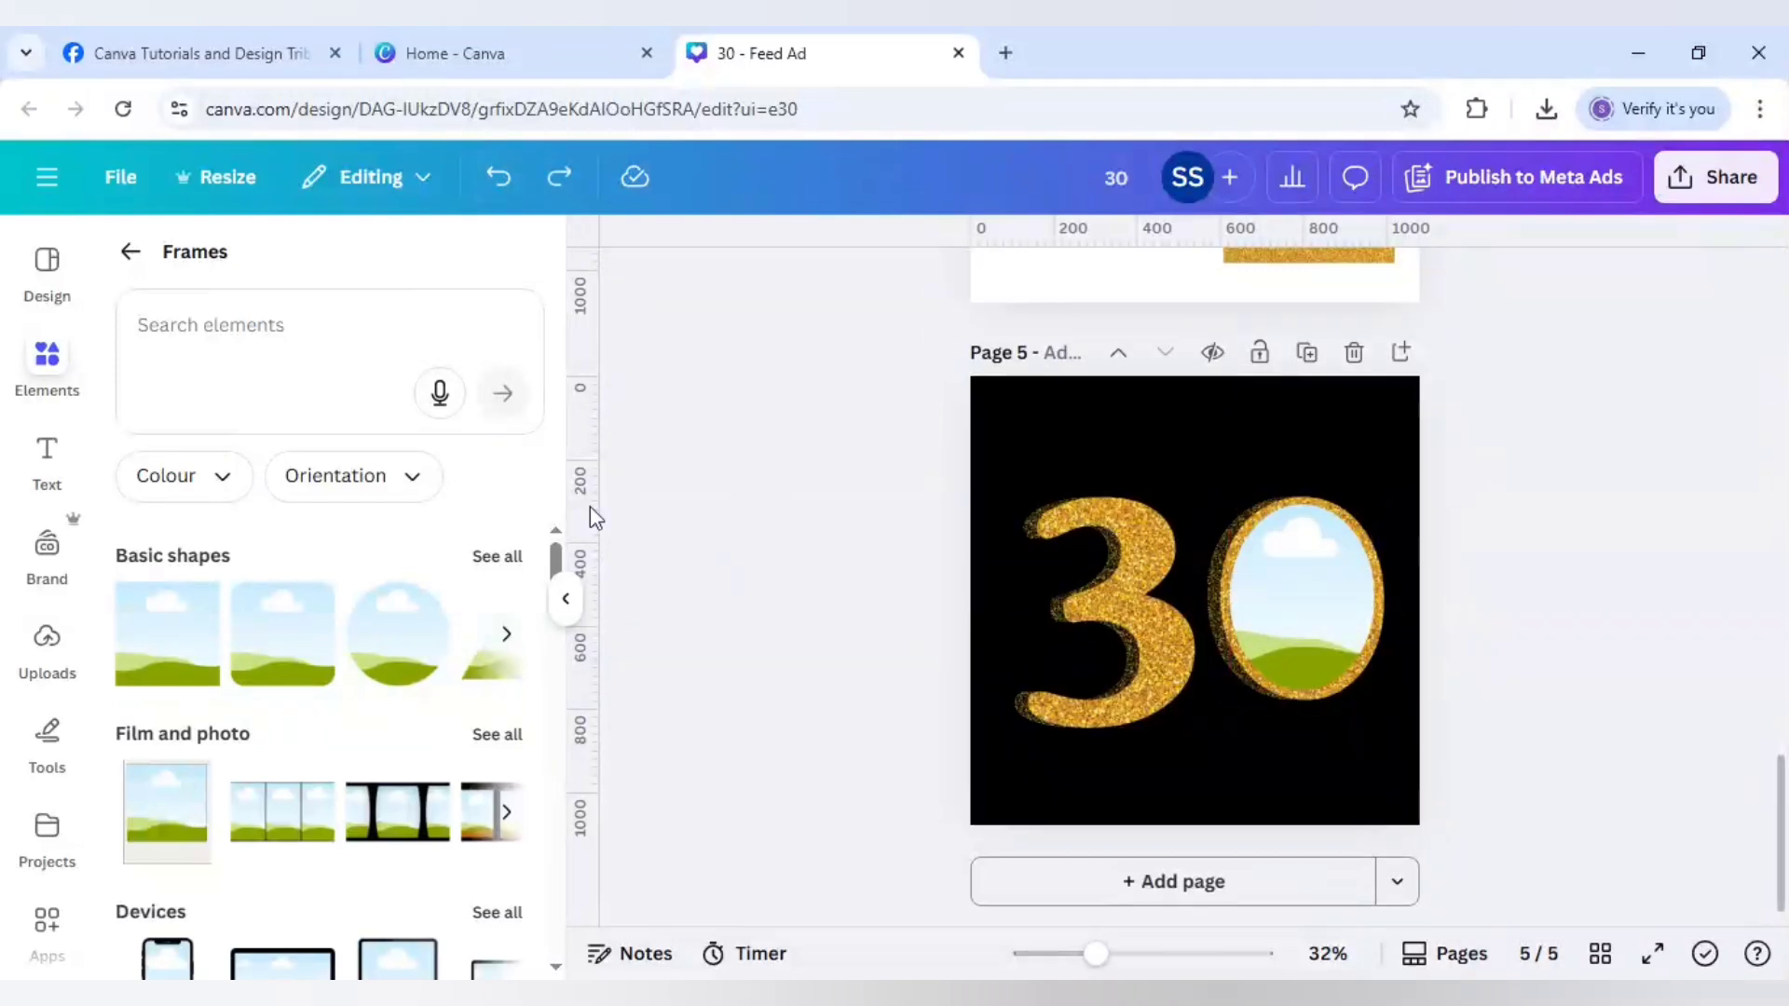
click(130, 252)
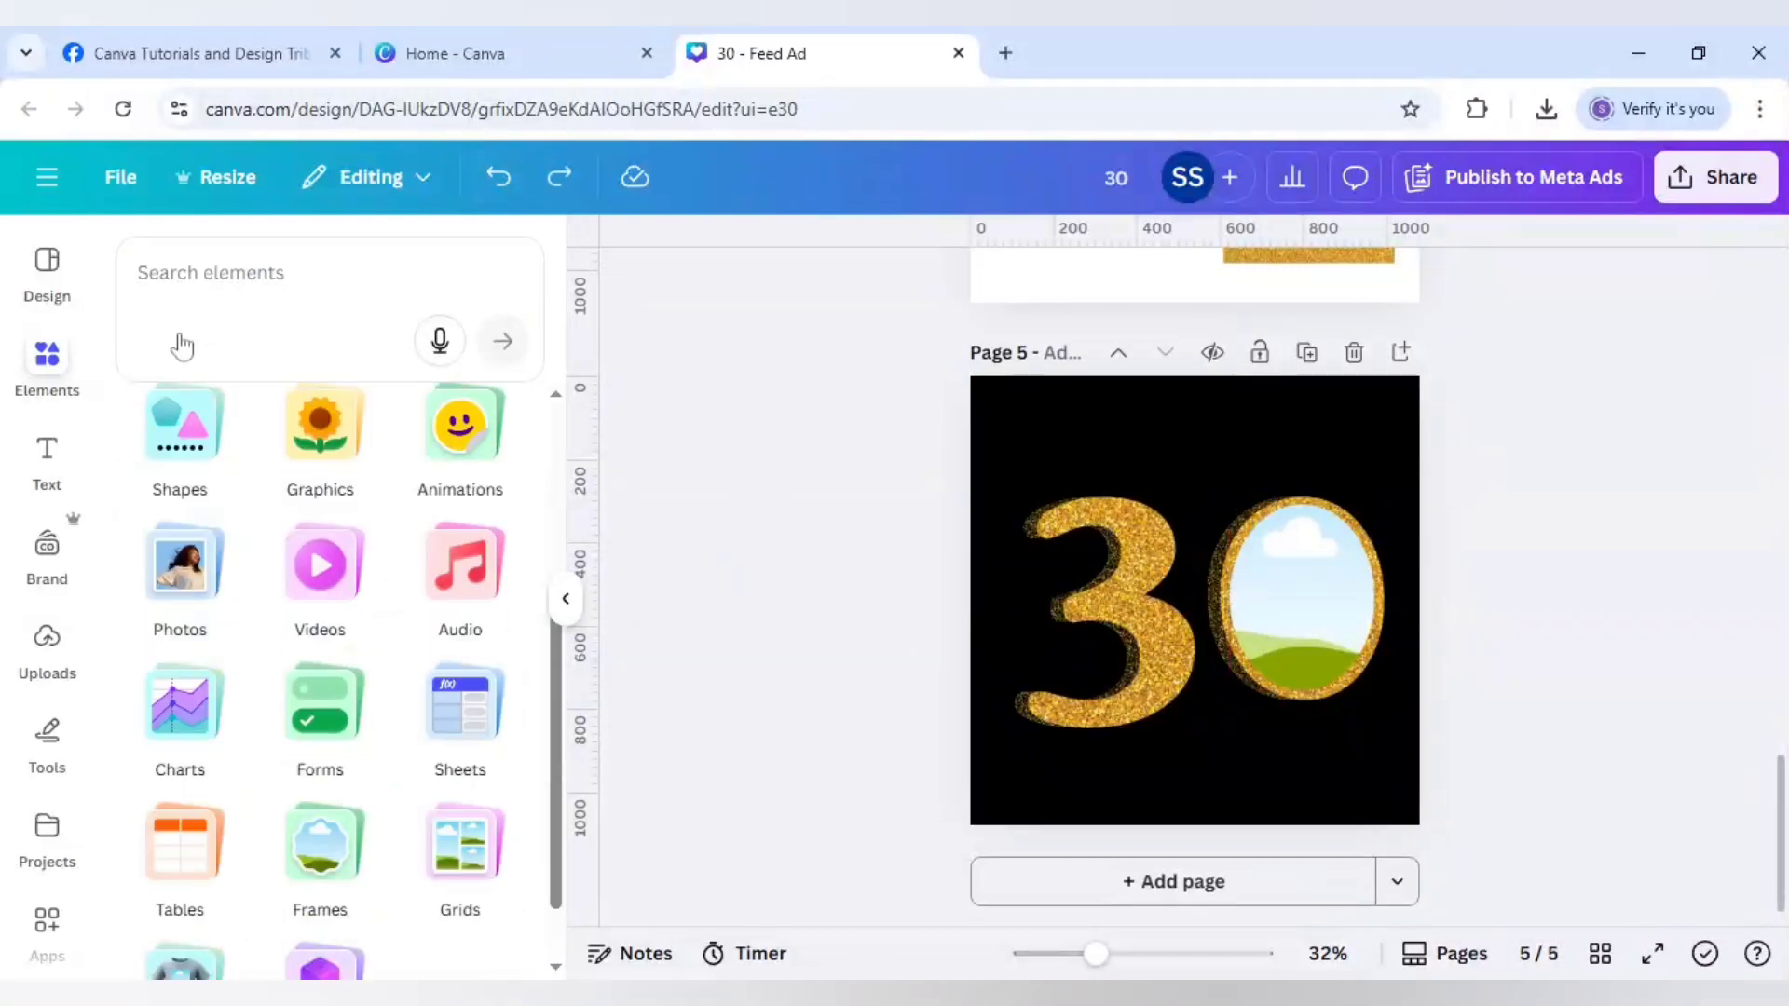
- Fill the zero's oval frame with the recently used photo of the smiling long-haired woman in a blazer
scroll(373, 465, up, 5)
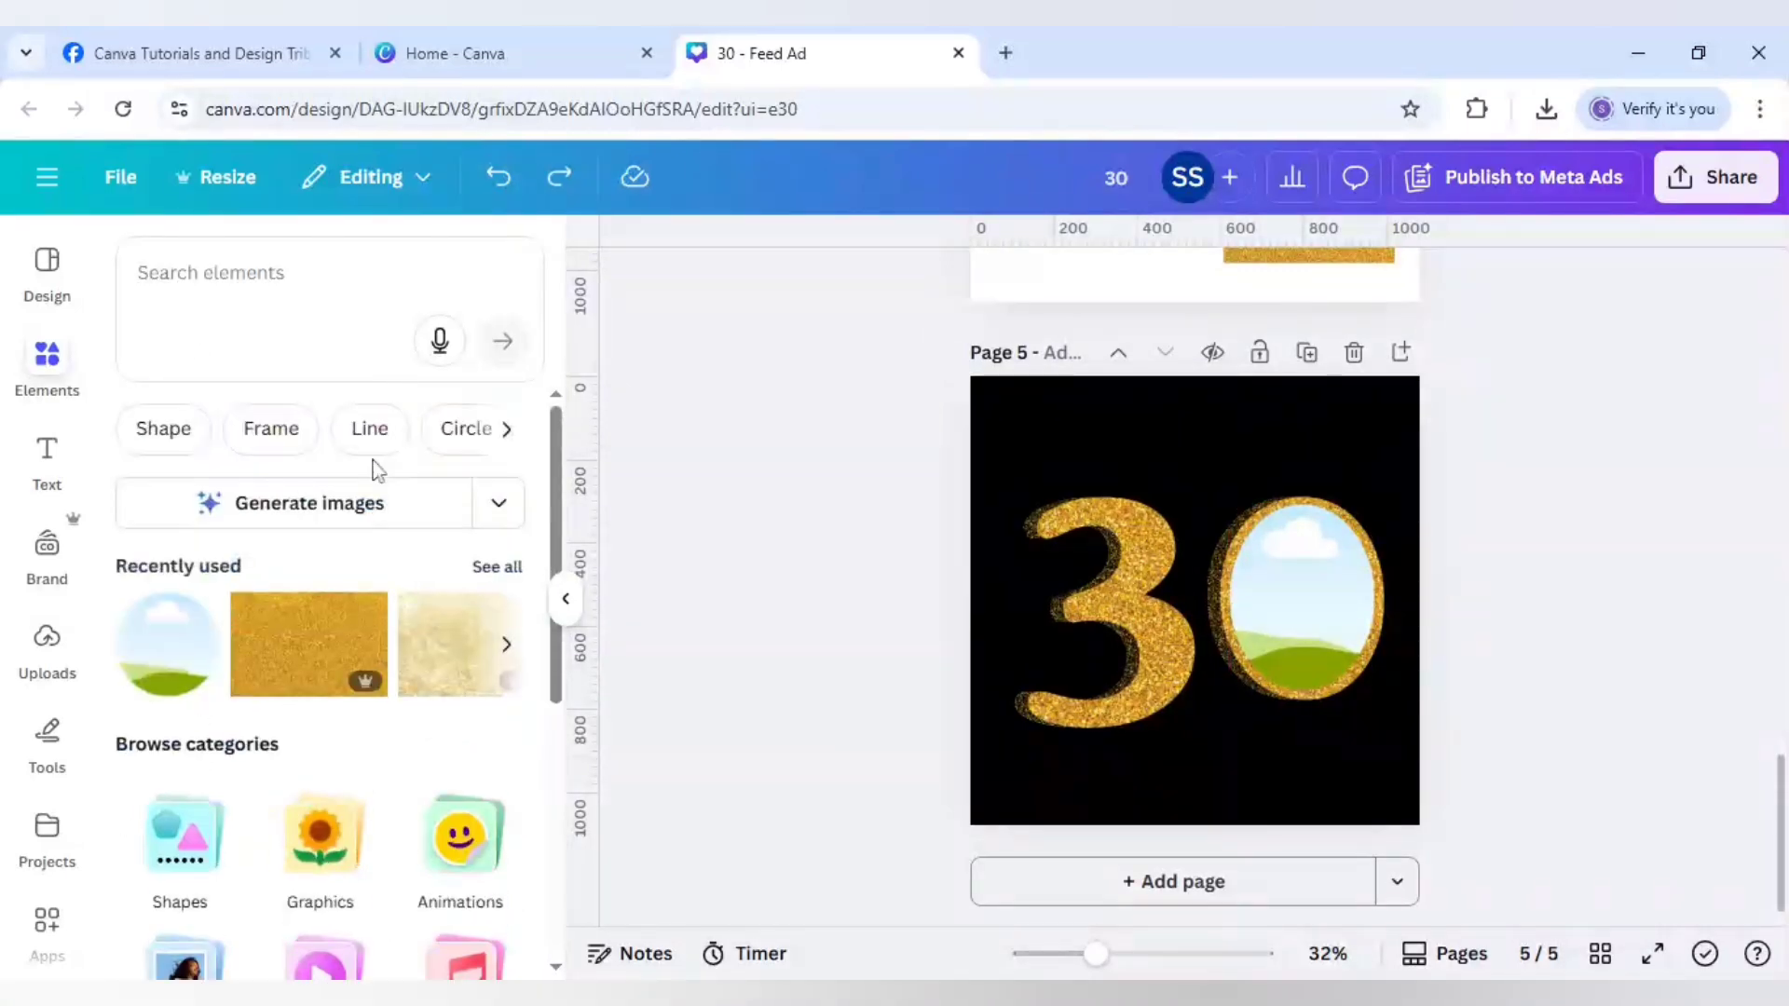
click(492, 568)
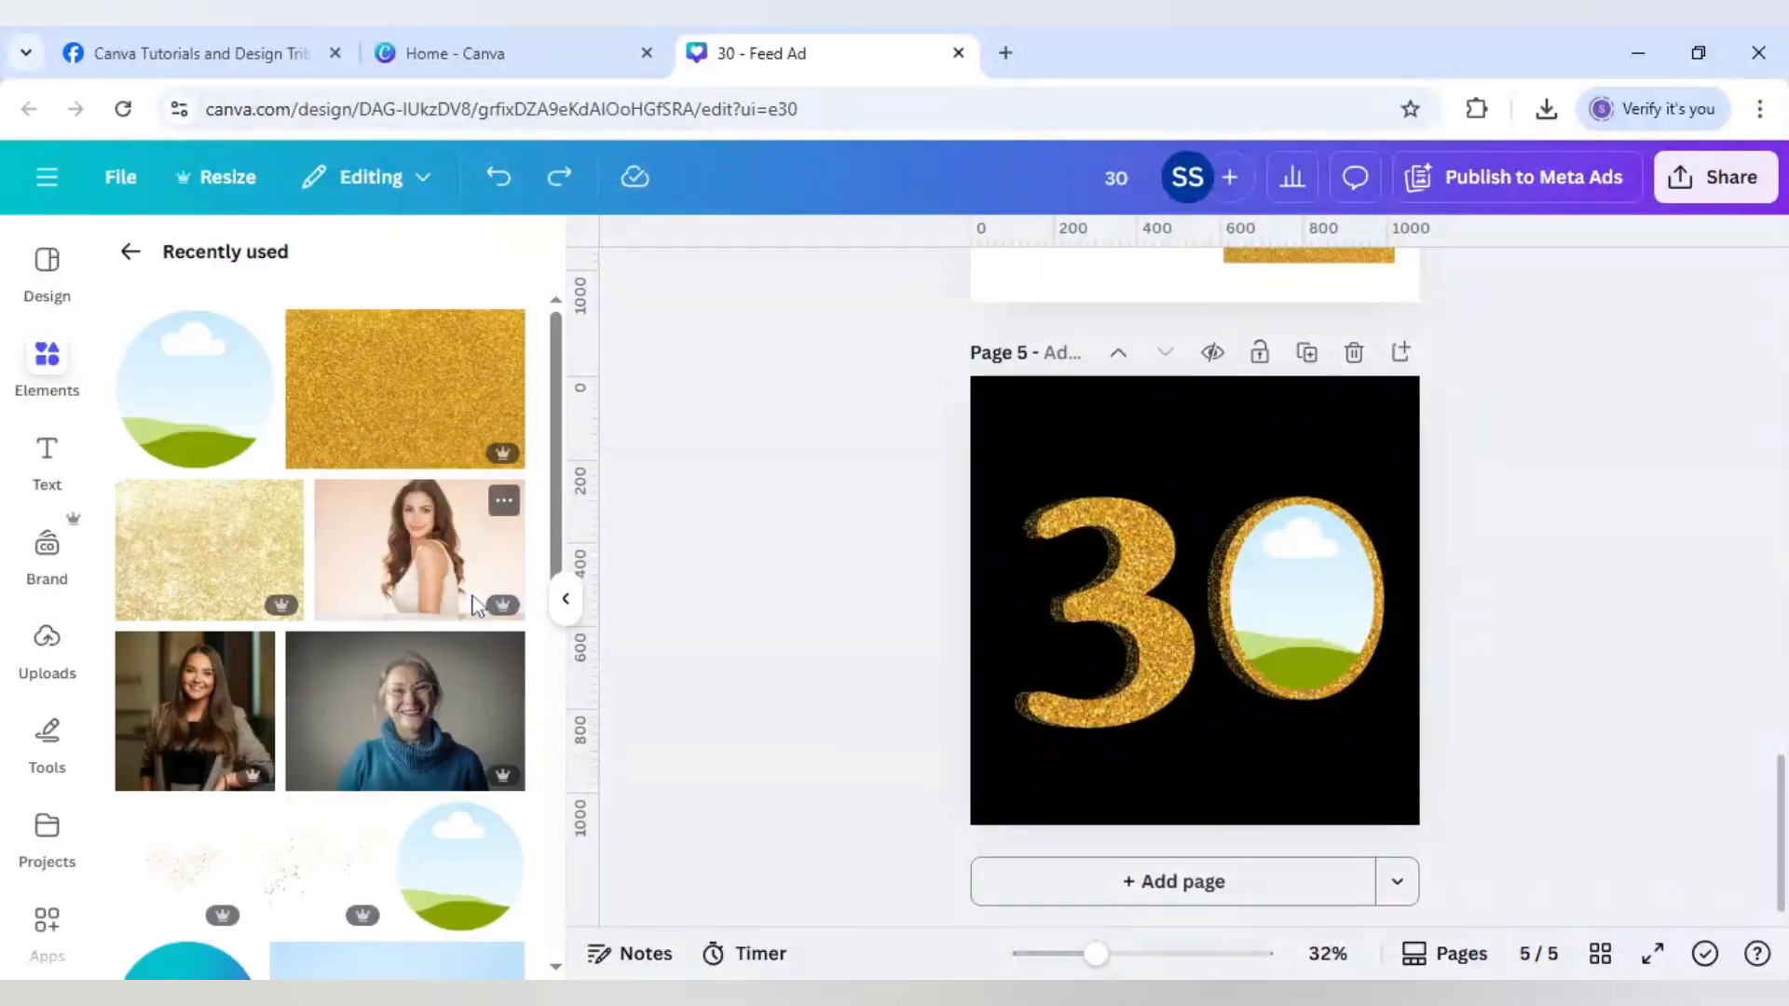
click(244, 706)
drag(1309, 650, 1317, 628)
click(1317, 628)
- Enlarge the photo within the oval frame's crop and reposition it so the woman's face is centred in the zero
double_click(1322, 618)
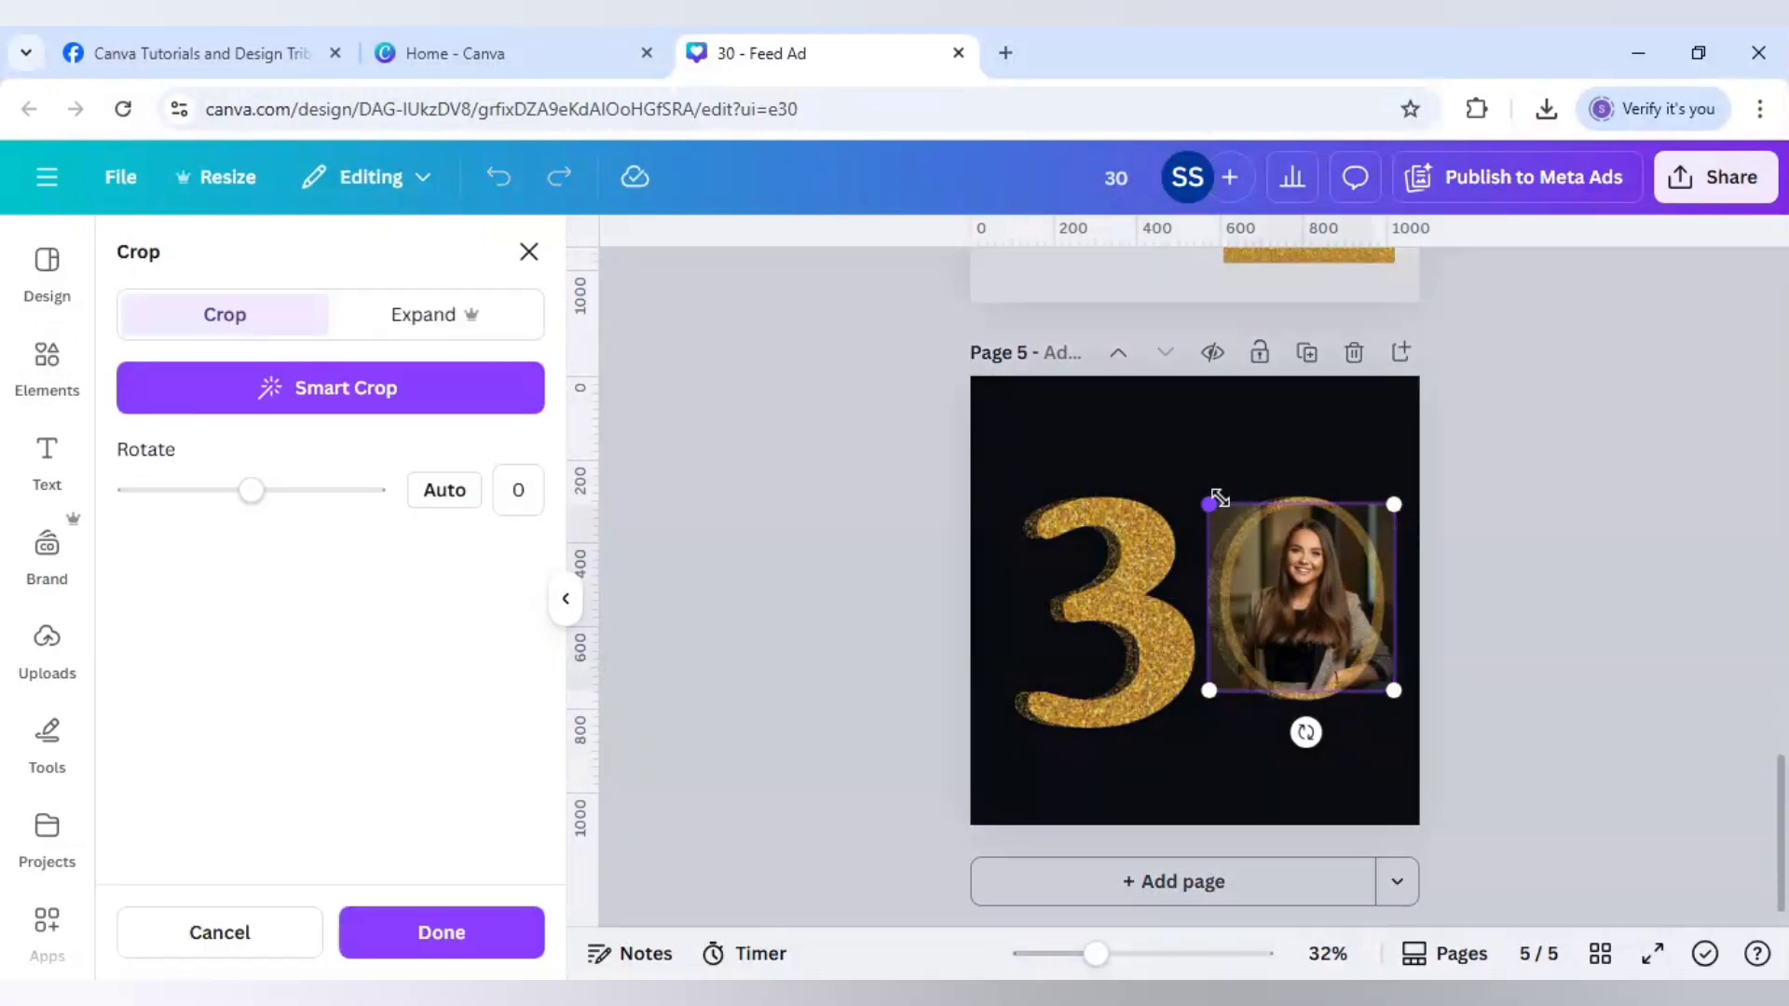
drag(1209, 504, 1121, 447)
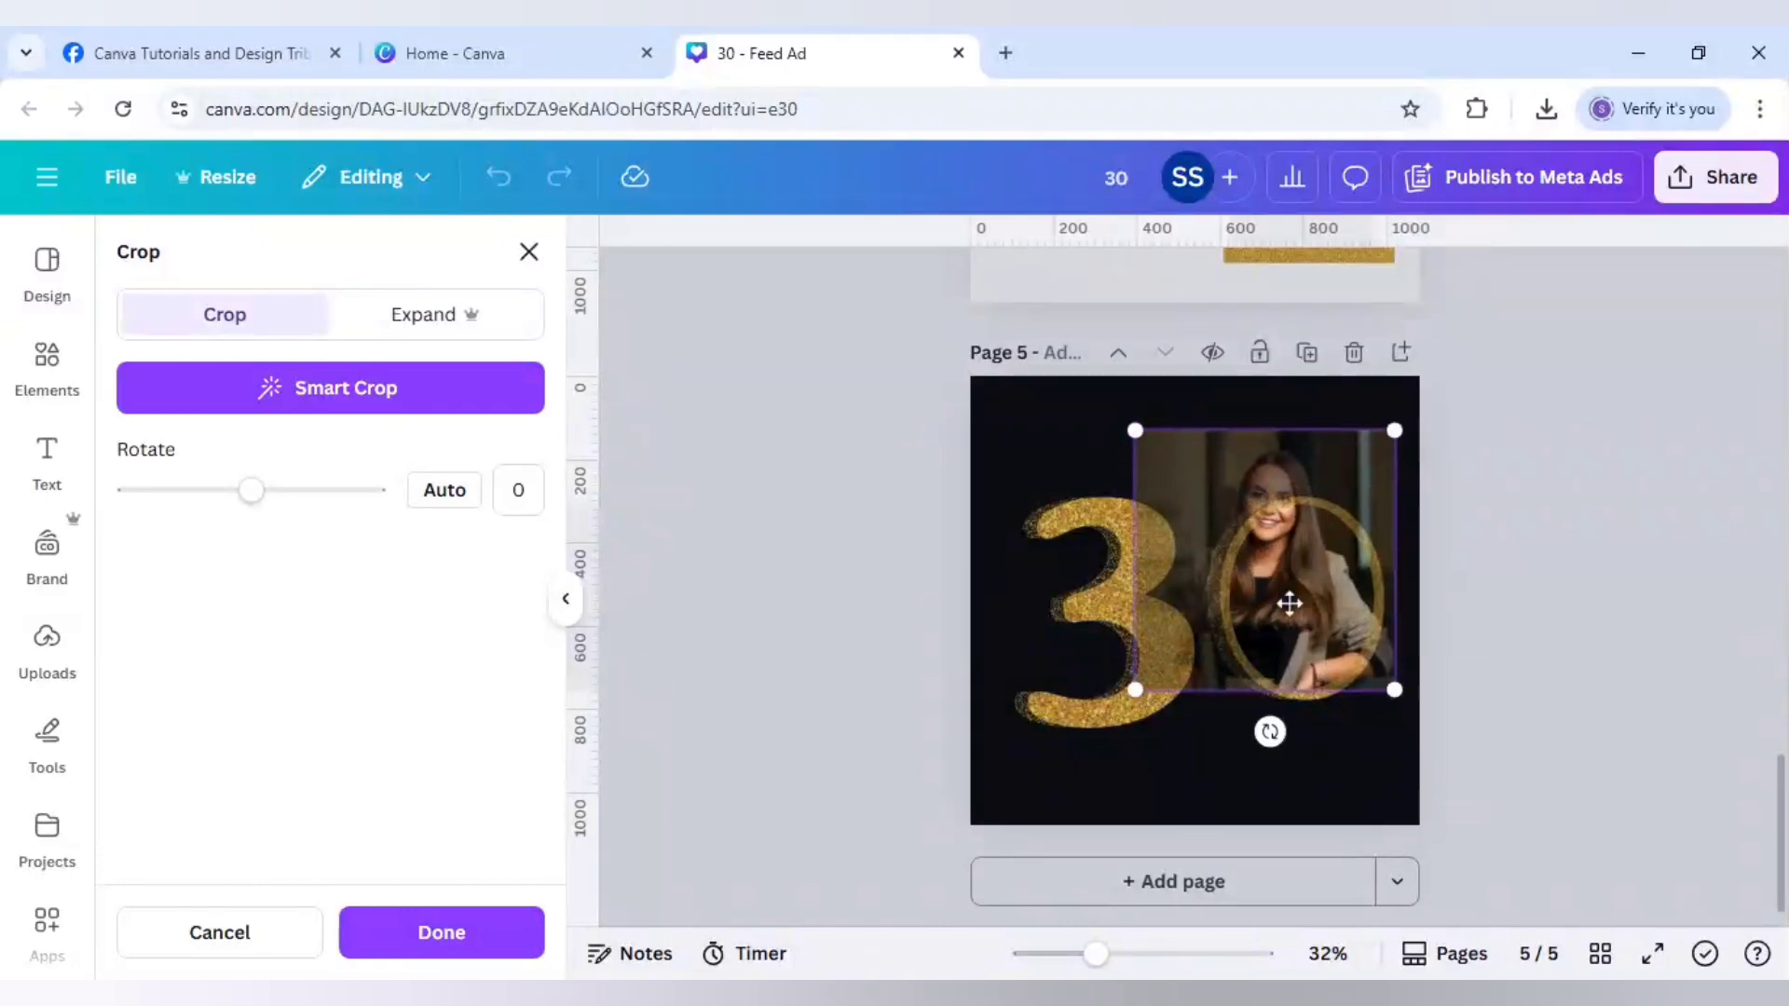
drag(1286, 607, 1298, 648)
click(1533, 650)
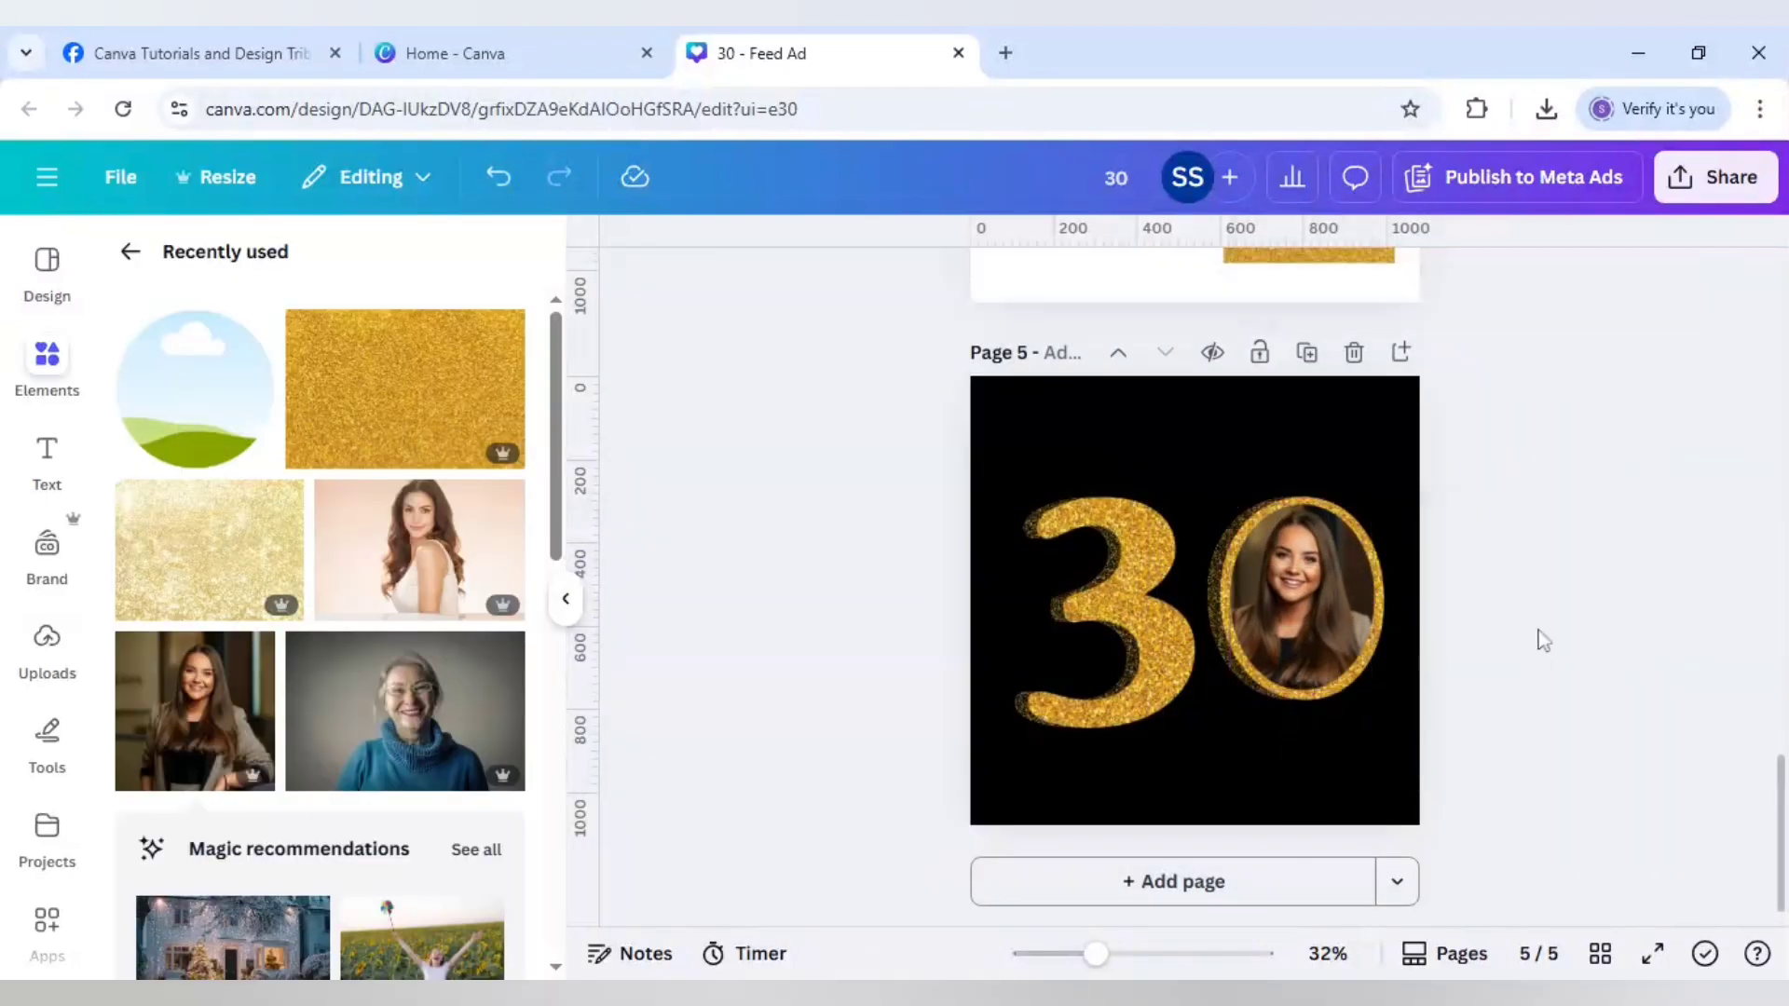
- Search the elements for "glitter" graphics and place the wavy gold glitter trail below the "30" on page 5
click(131, 254)
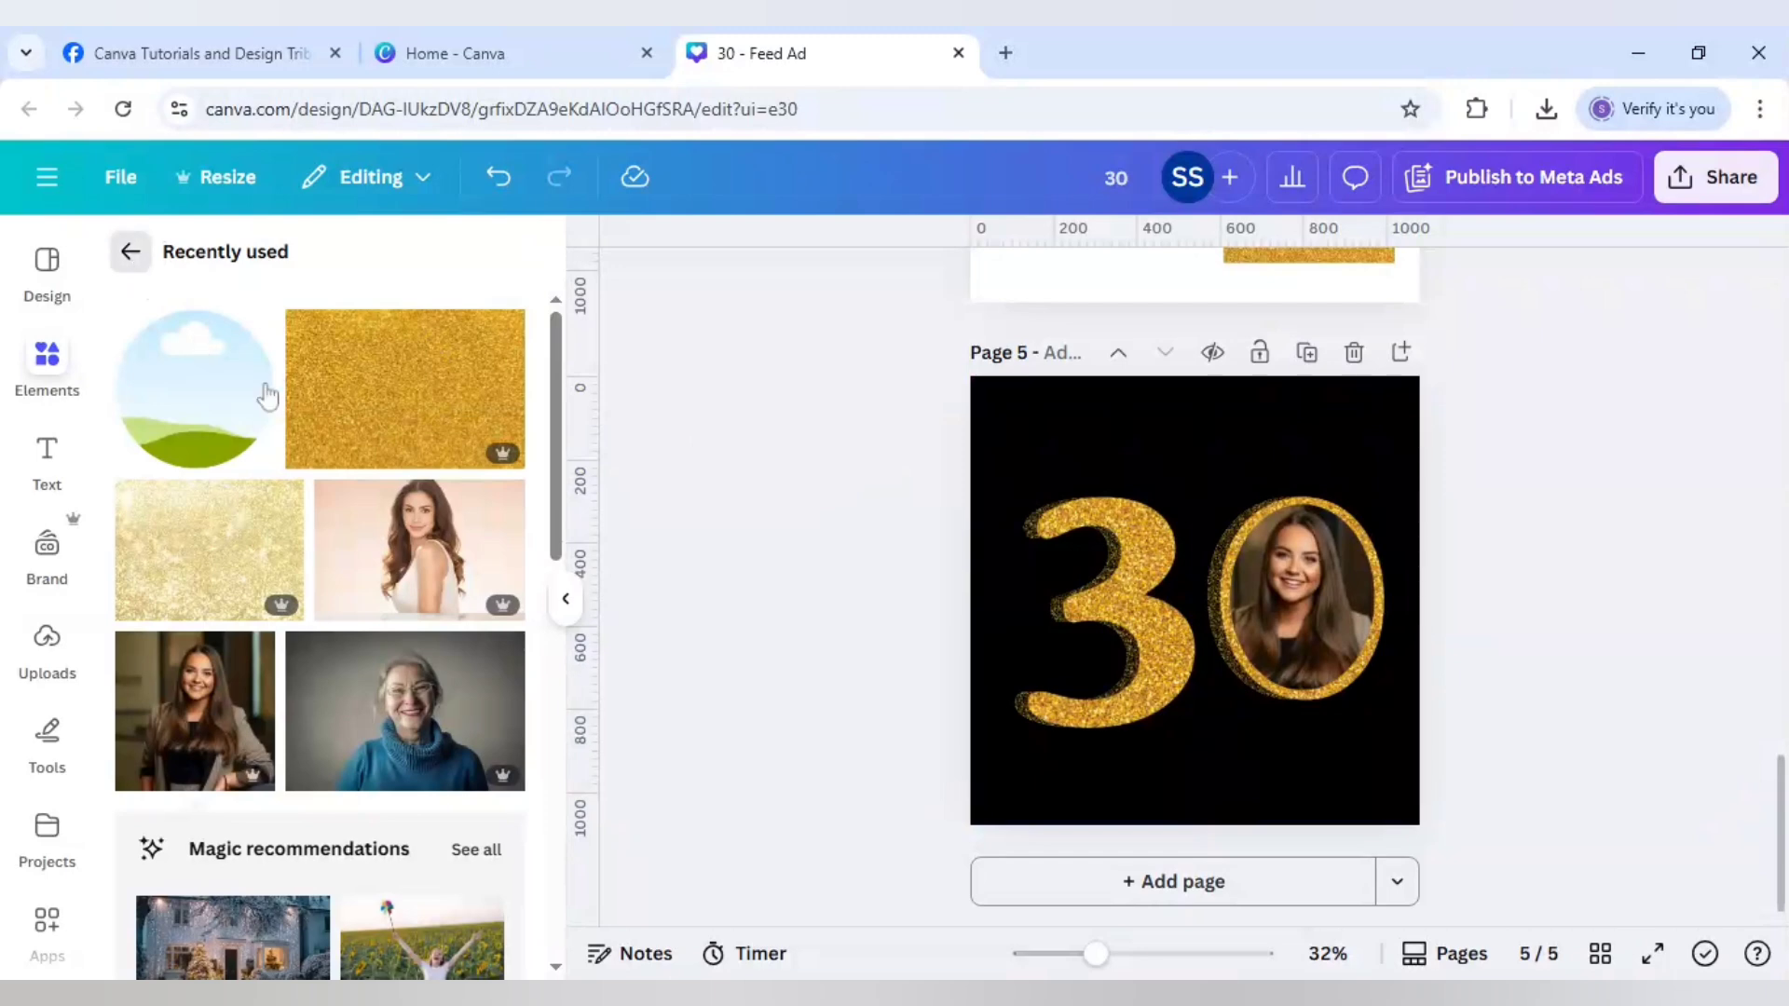
click(211, 273)
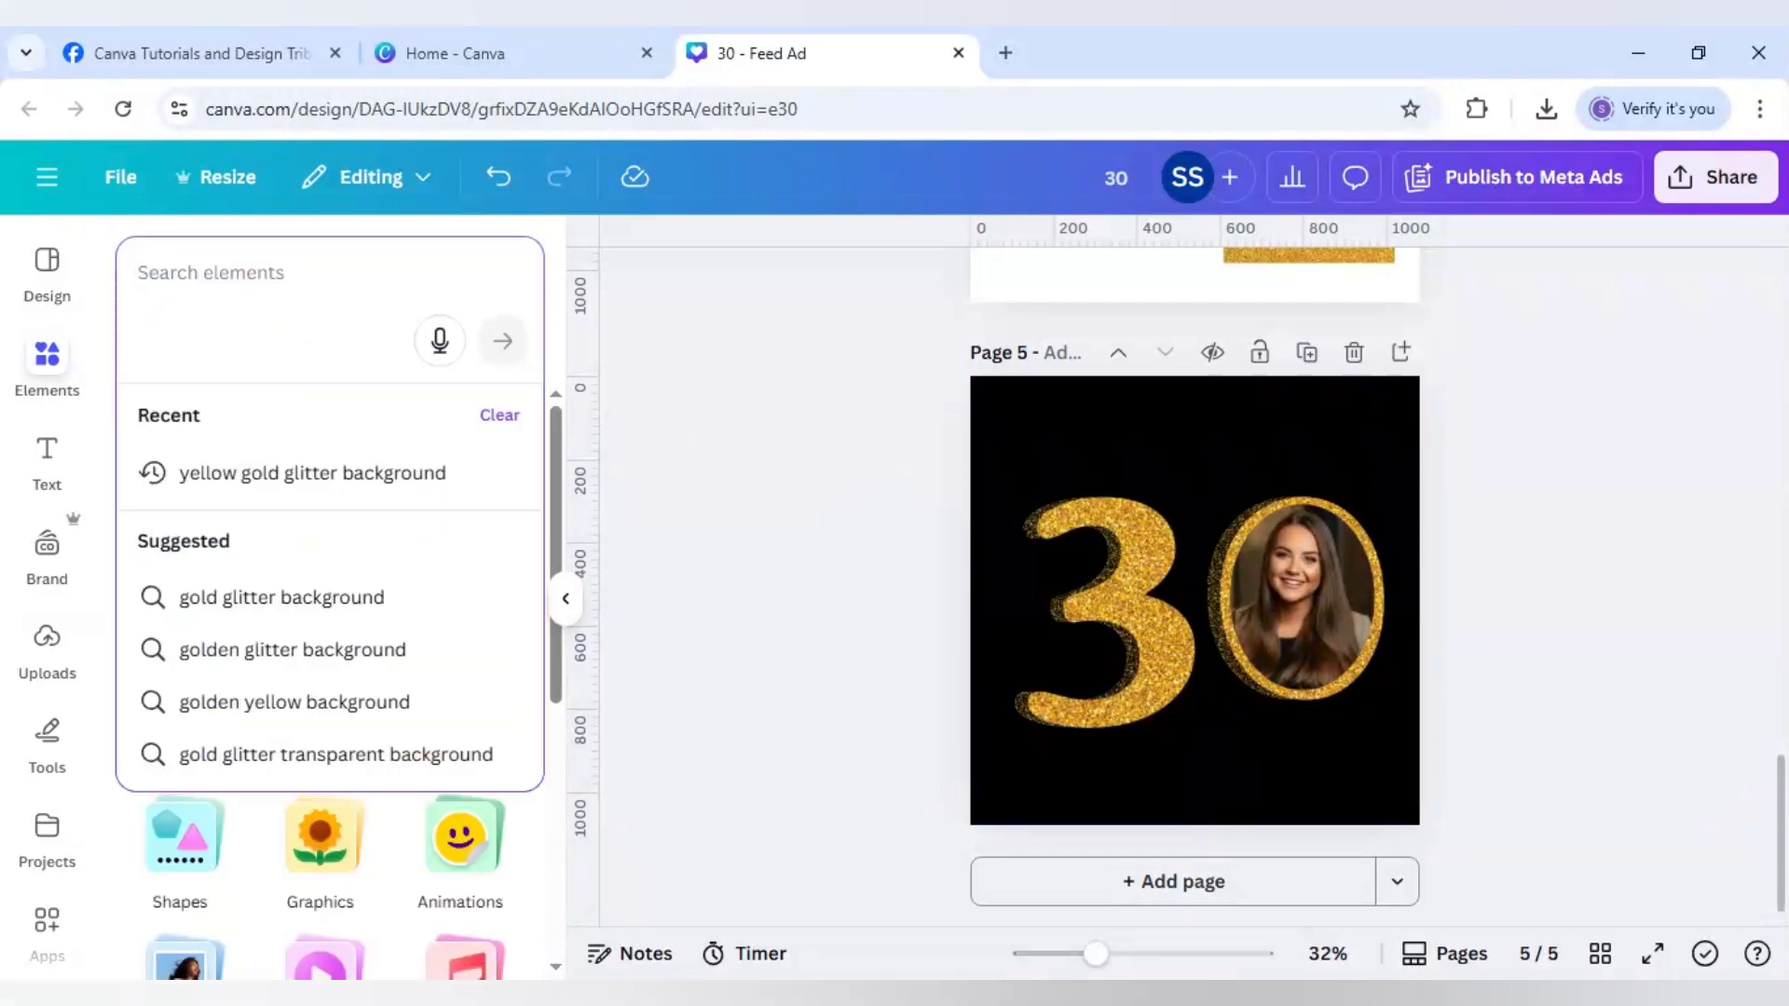
text(glitter)
key(Return)
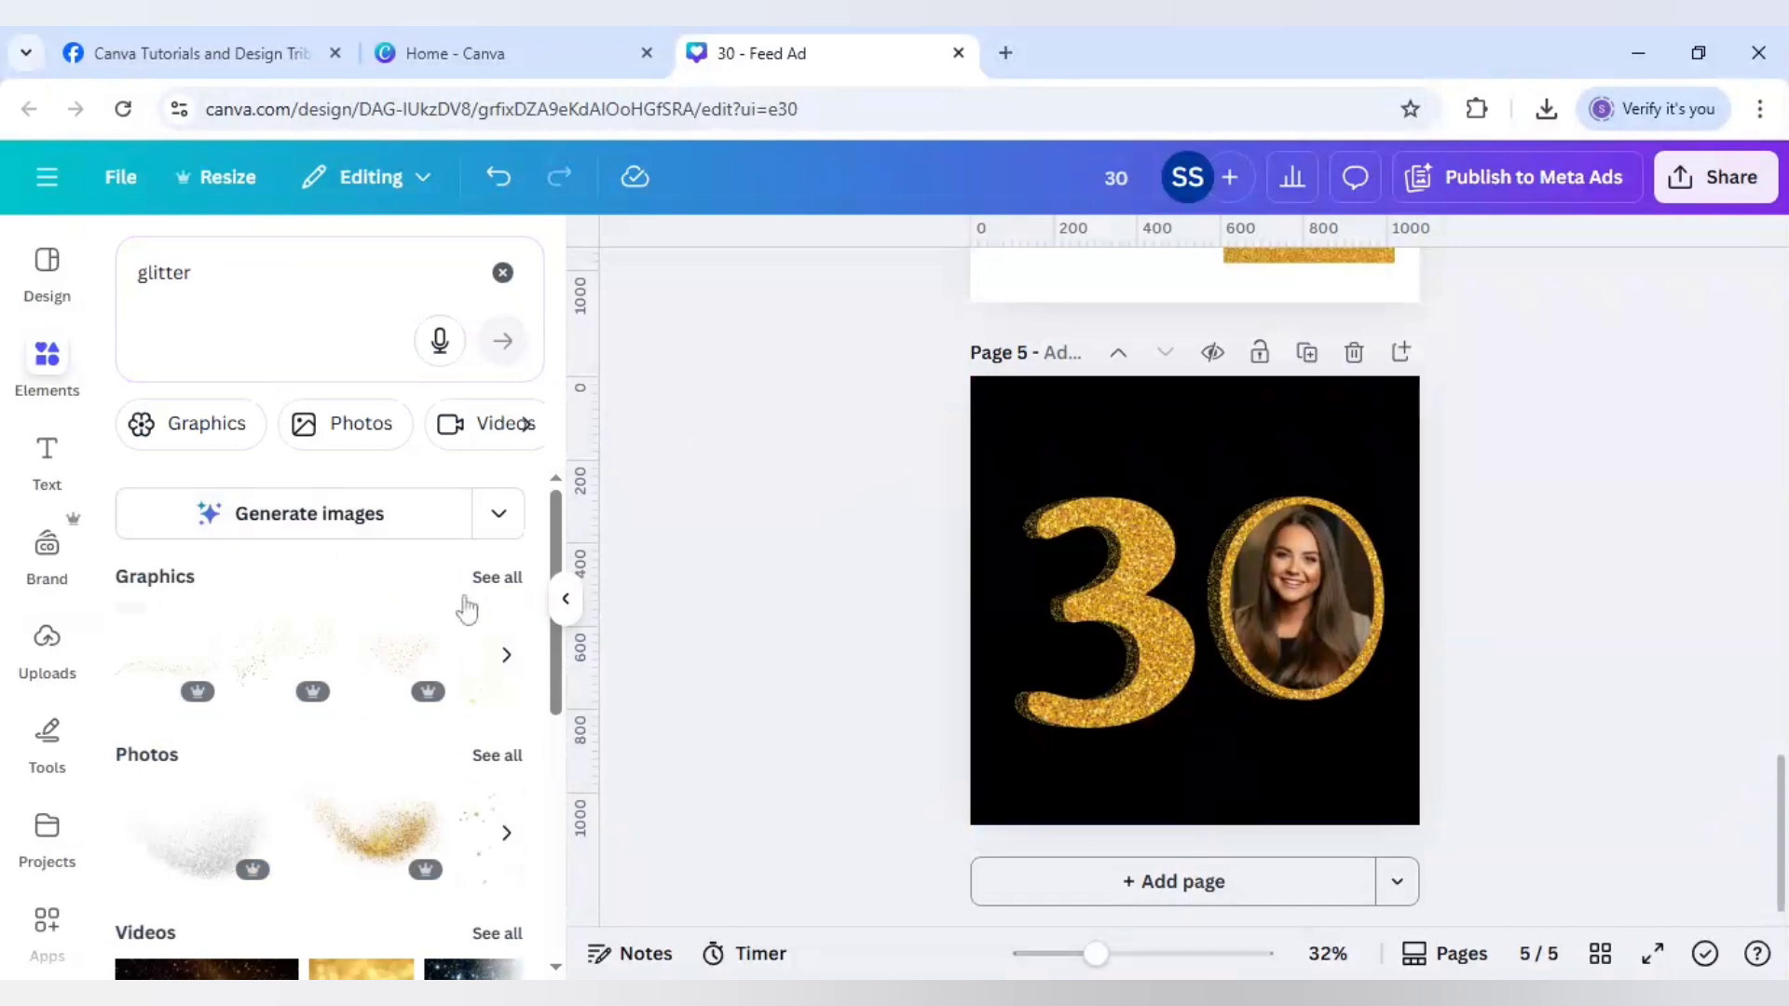
click(495, 579)
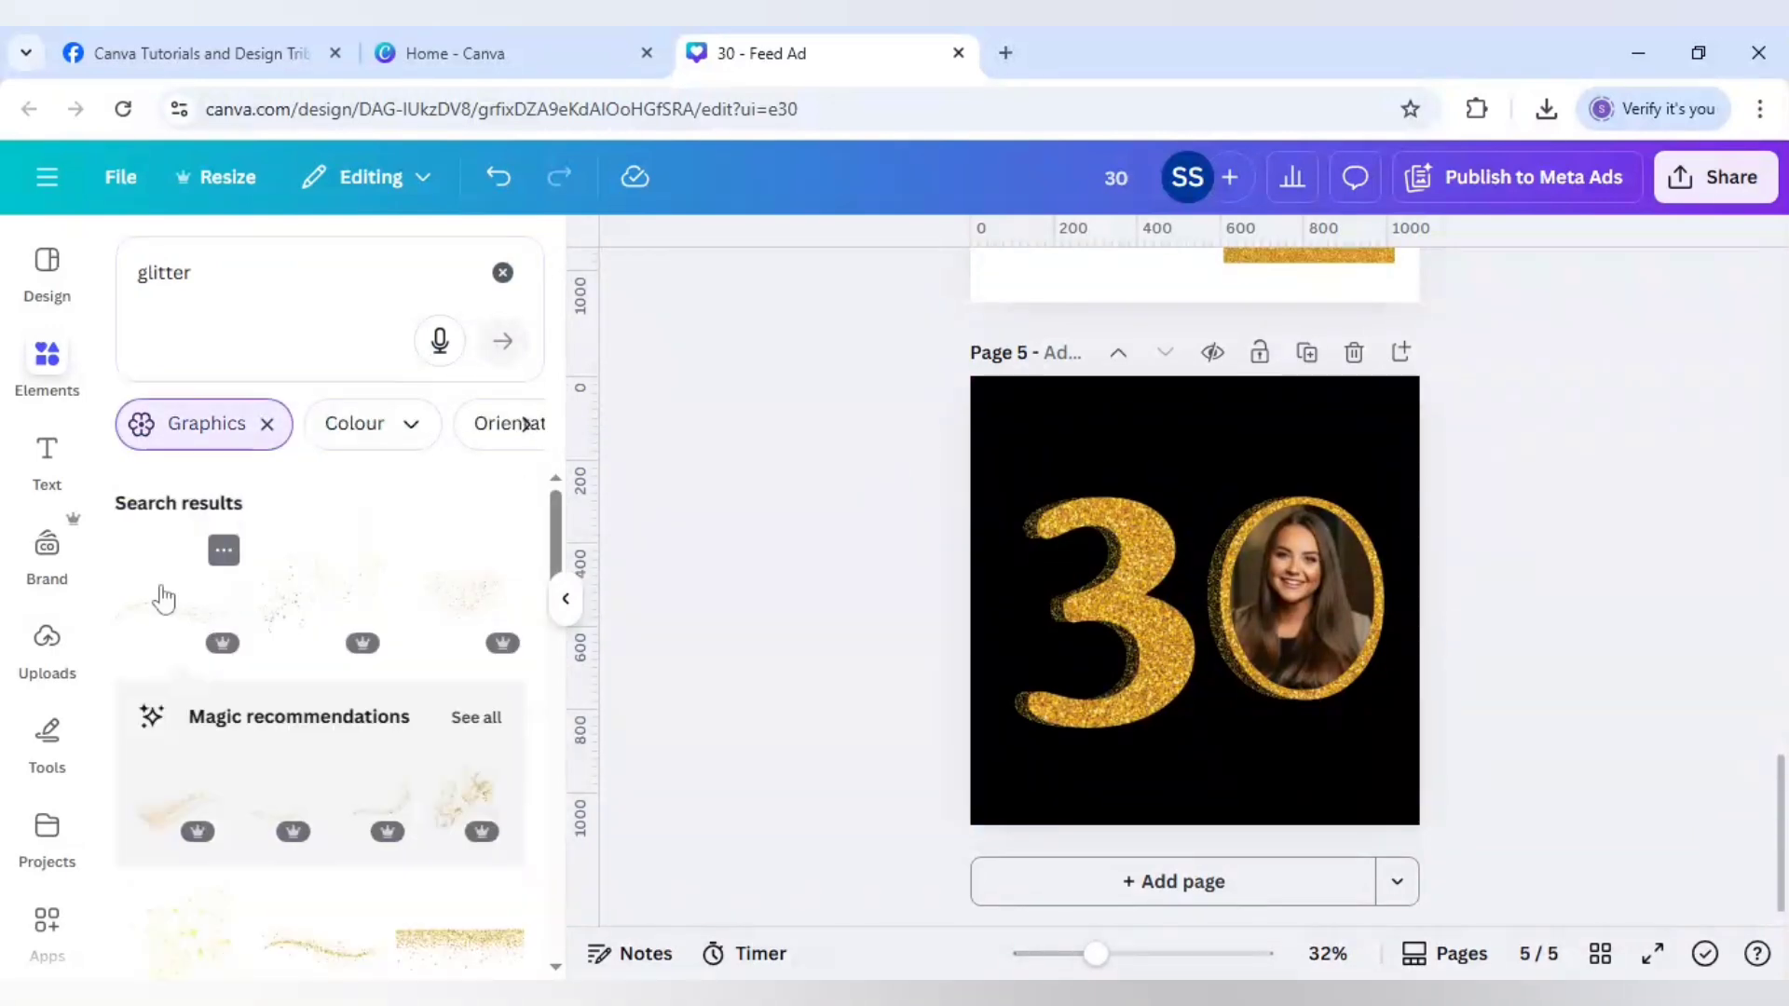
click(163, 599)
drag(1194, 636, 1182, 737)
- Add the falling gold star glitter graphic along the page's upper edge, spanning the full width, and reduce its opacity
scroll(360, 559, down, 2)
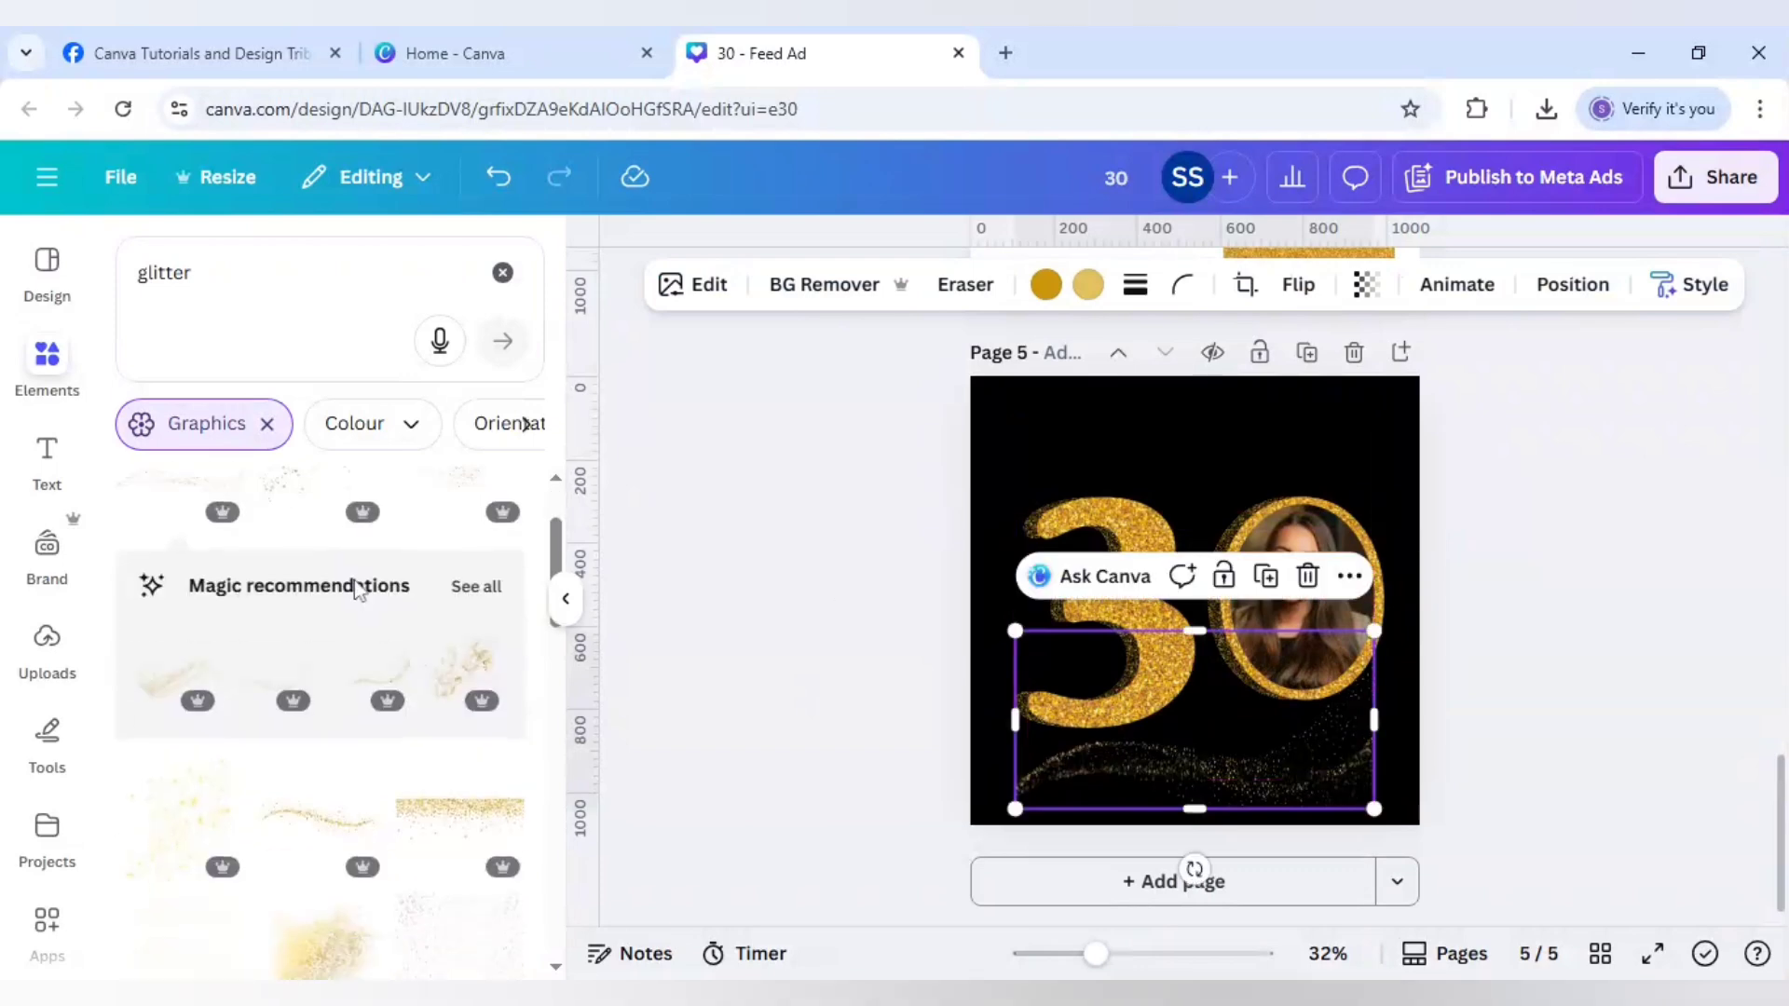
click(440, 820)
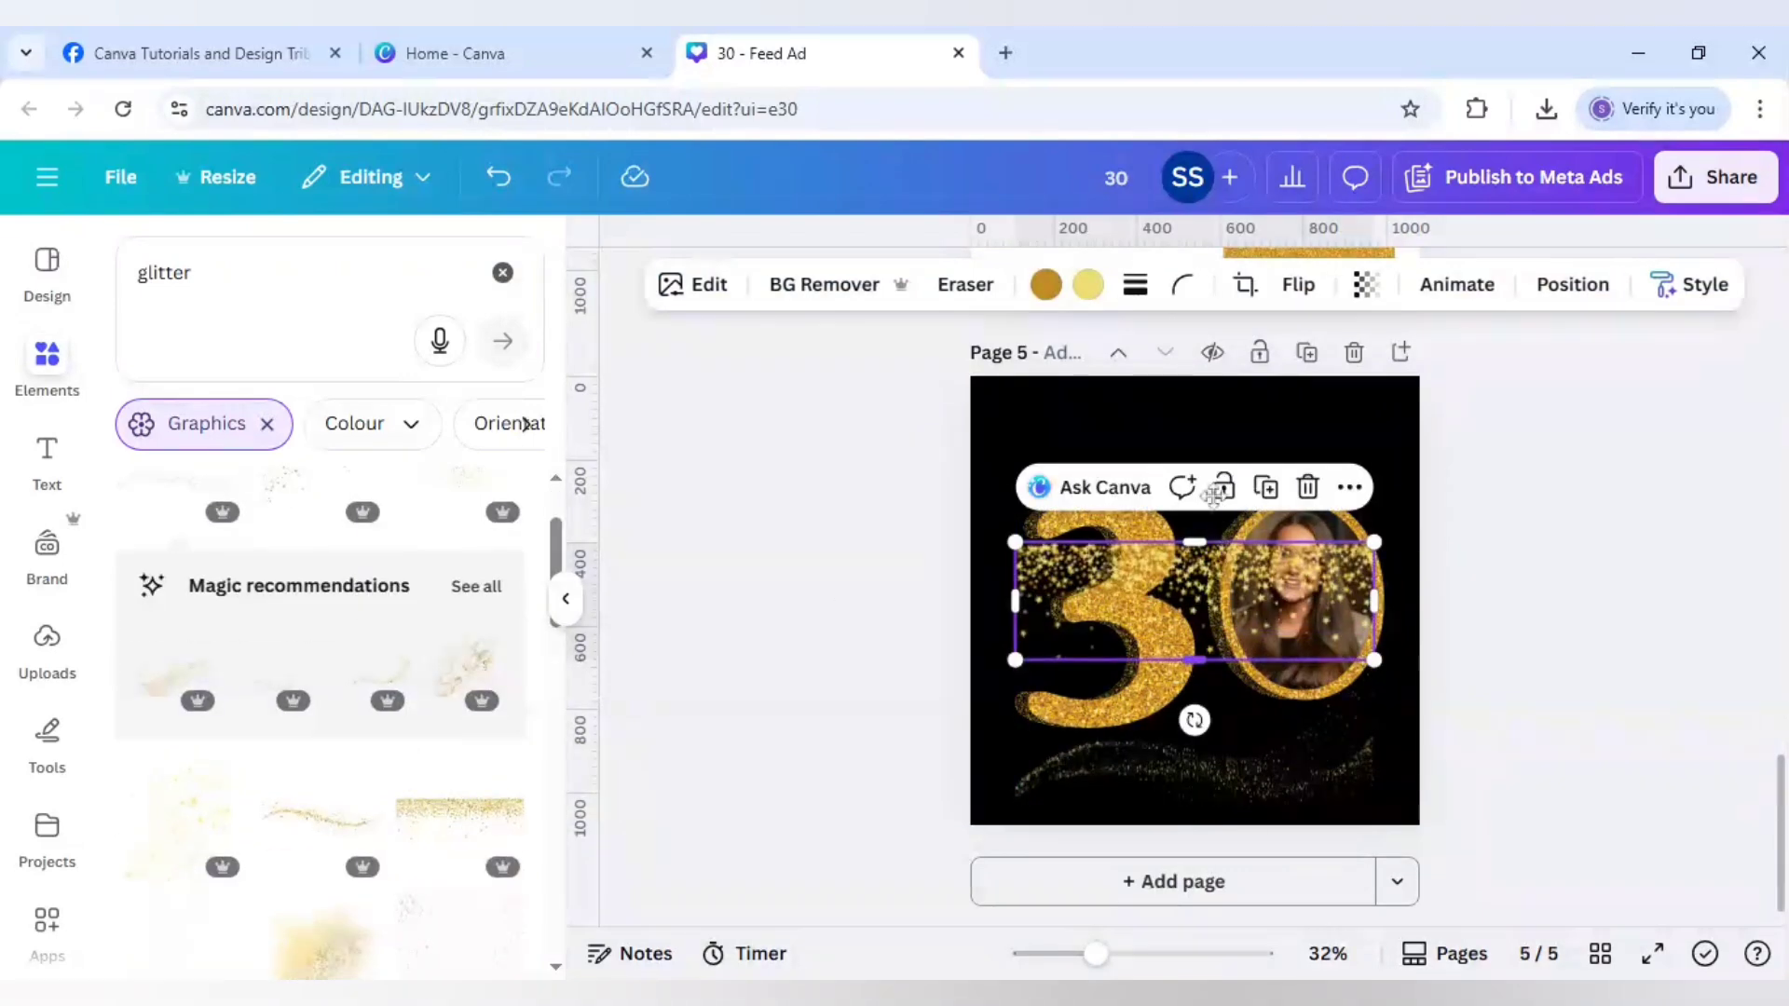
drag(1235, 626, 1190, 459)
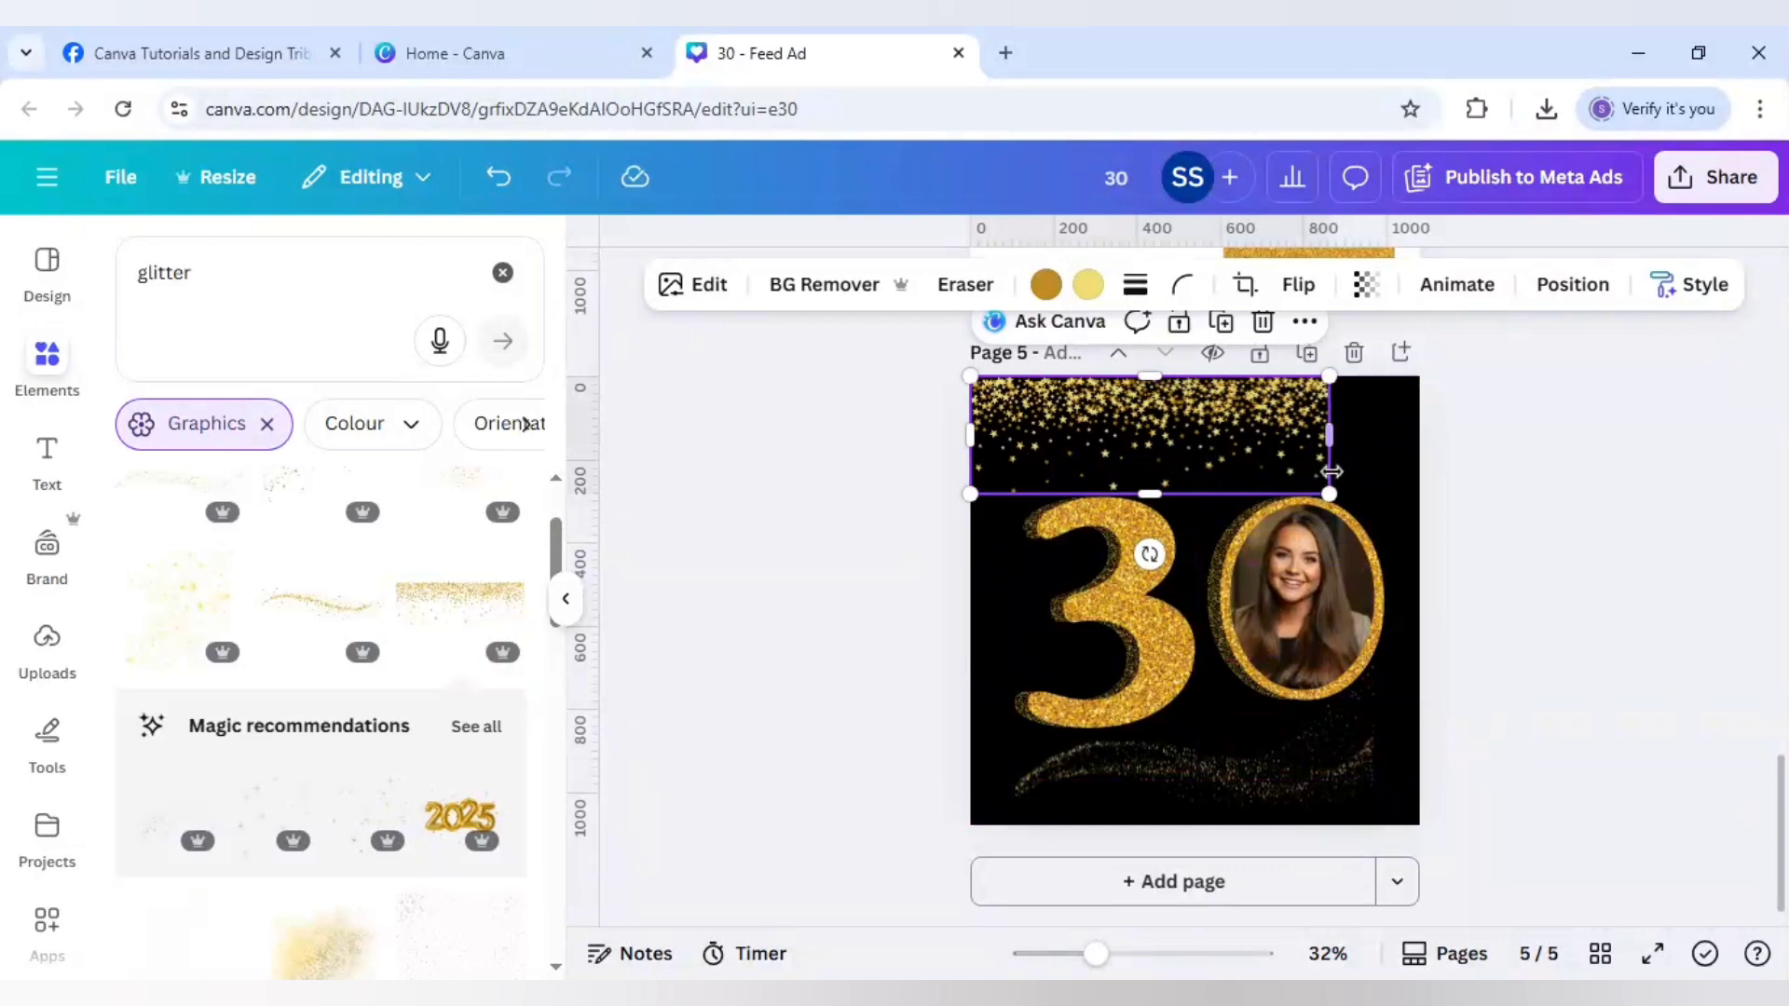
drag(1332, 432, 1339, 393)
click(1366, 285)
click(1526, 603)
click(1529, 604)
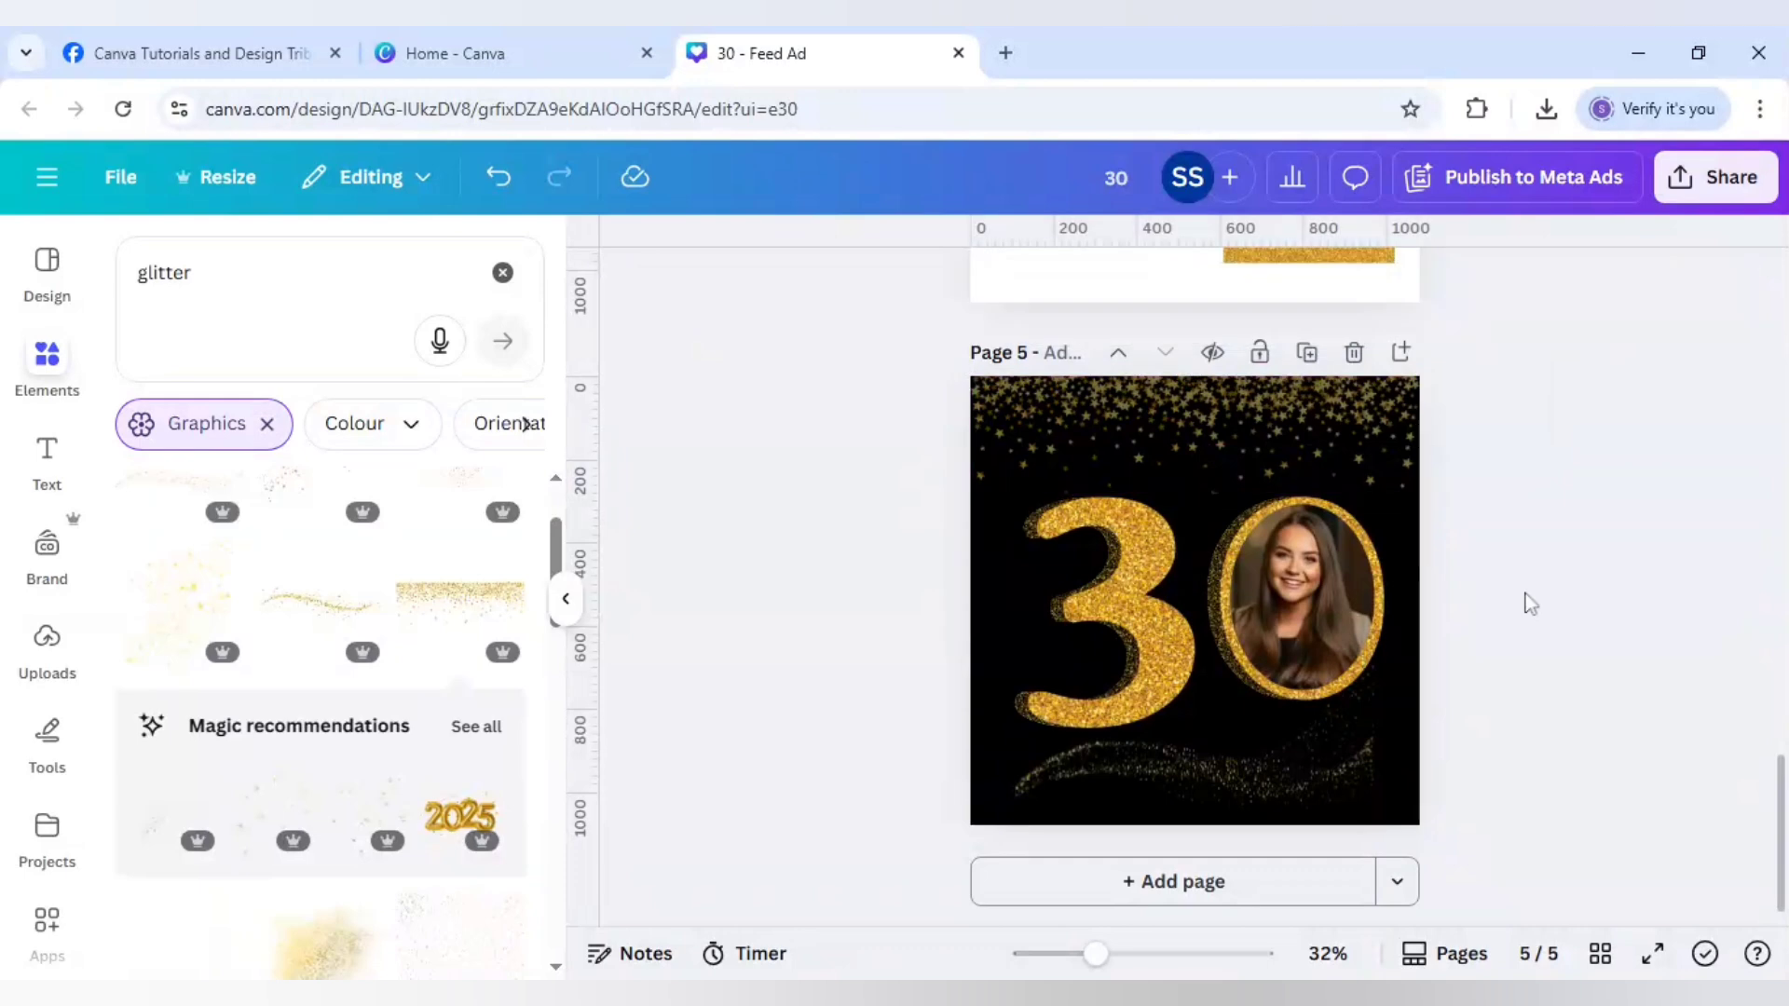
- Enlarge the wavy glitter trail to span the full page width along the lower edge, about 1,080 by 481
click(1193, 775)
drag(1018, 817, 970, 828)
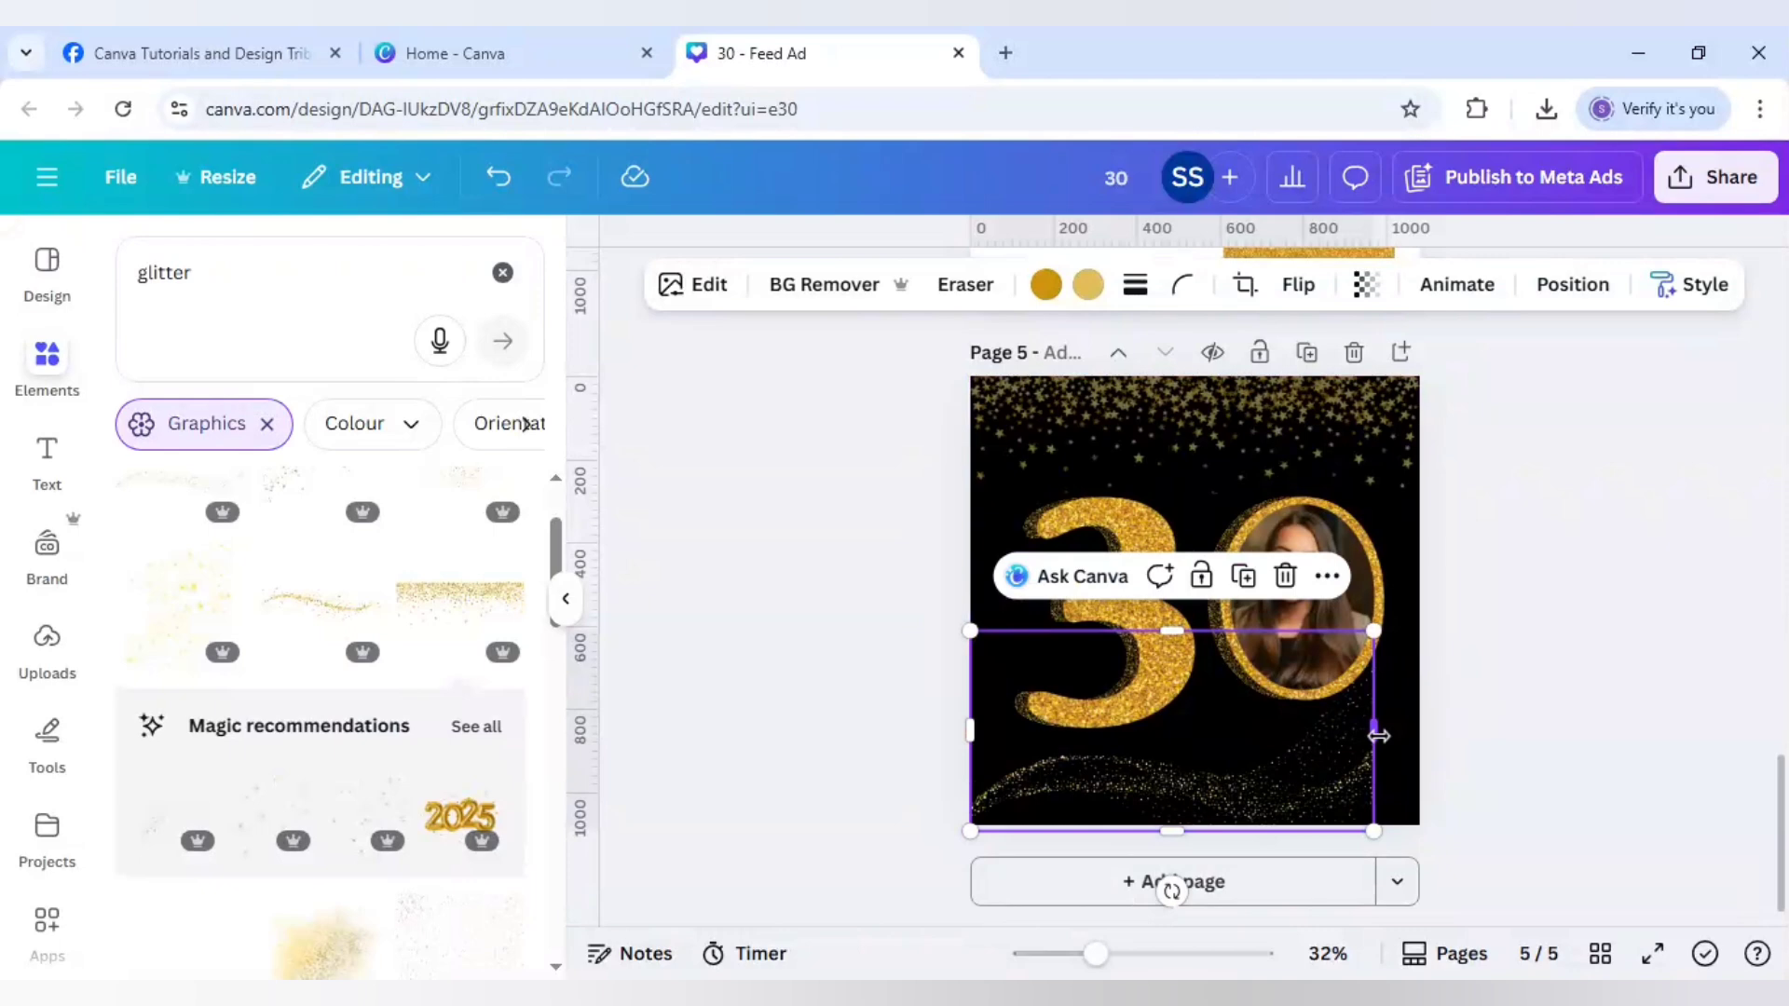
click(1559, 716)
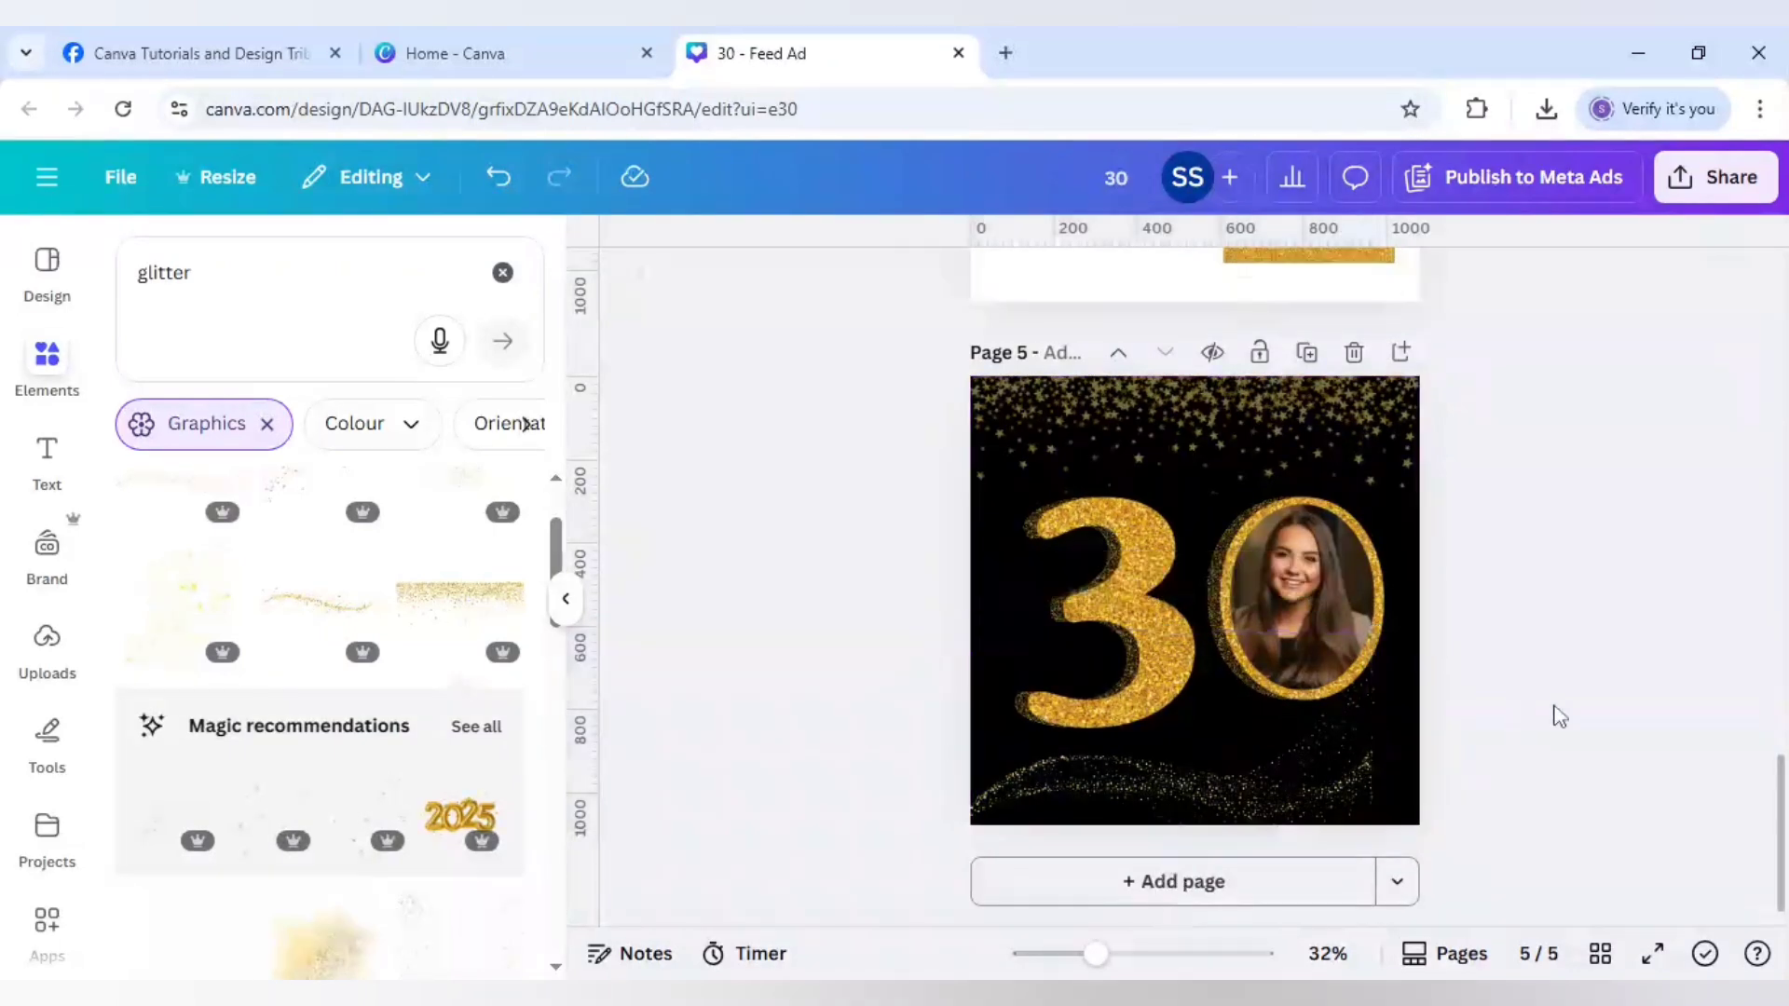
click(1284, 745)
drag(1373, 741, 1417, 739)
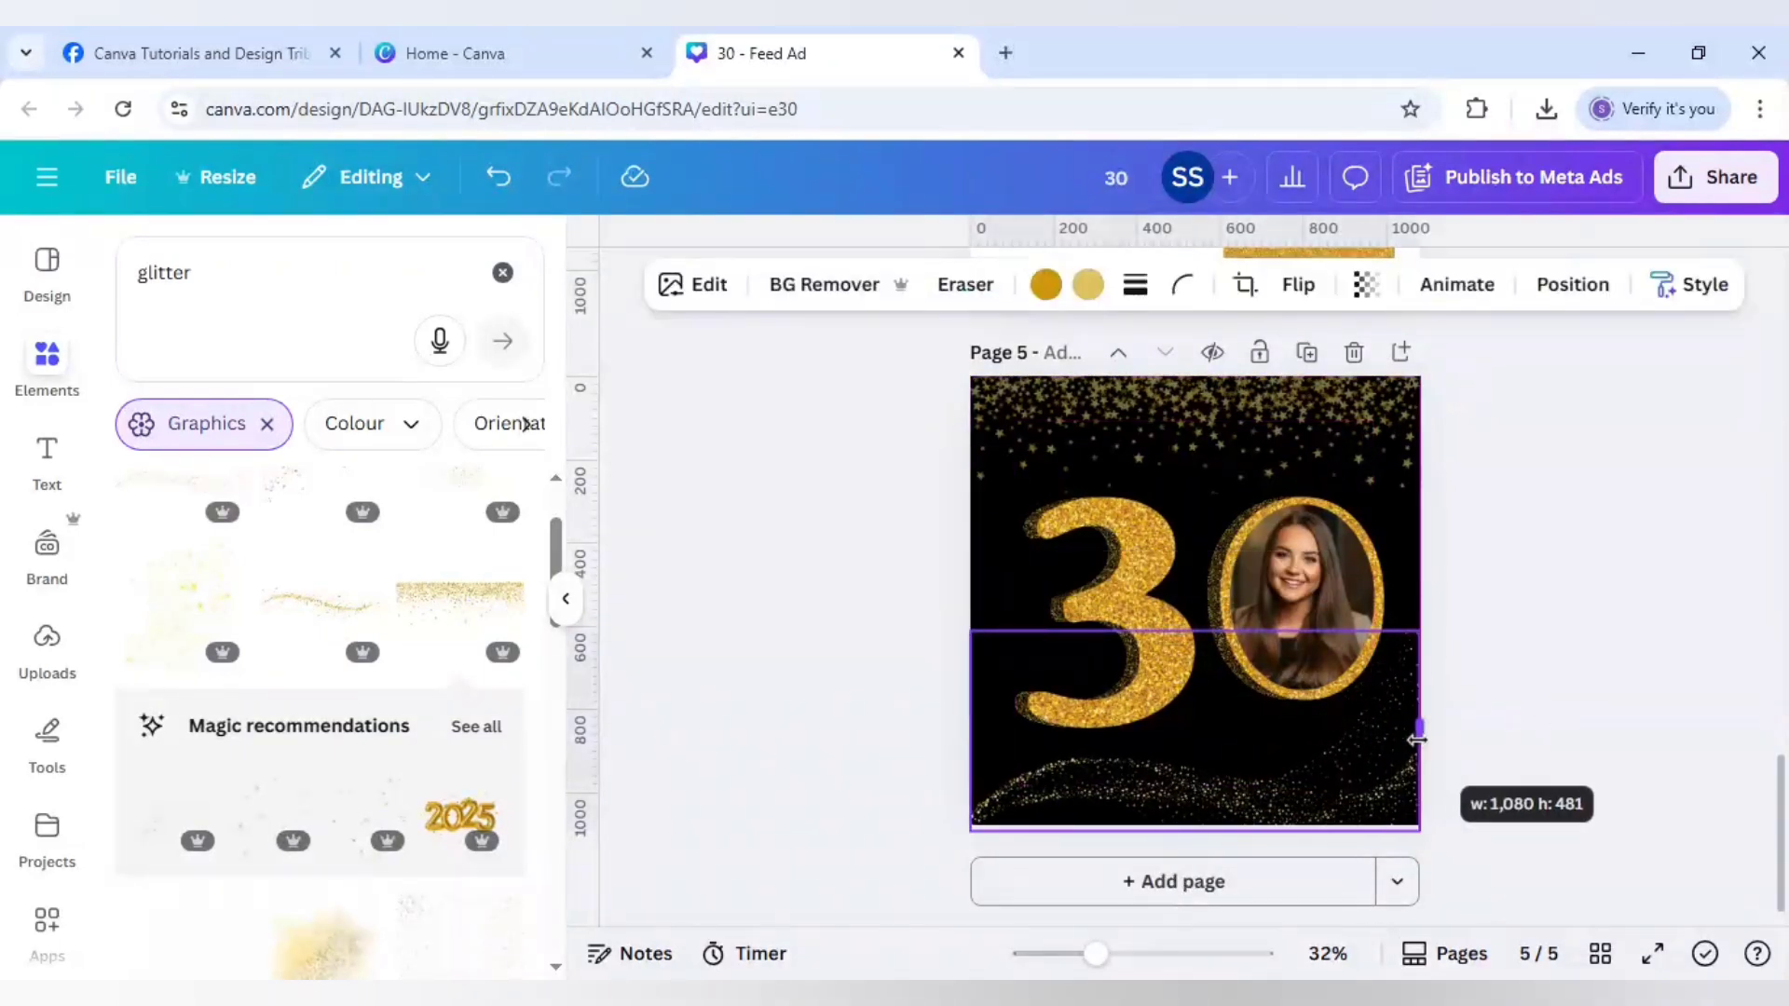
click(1518, 699)
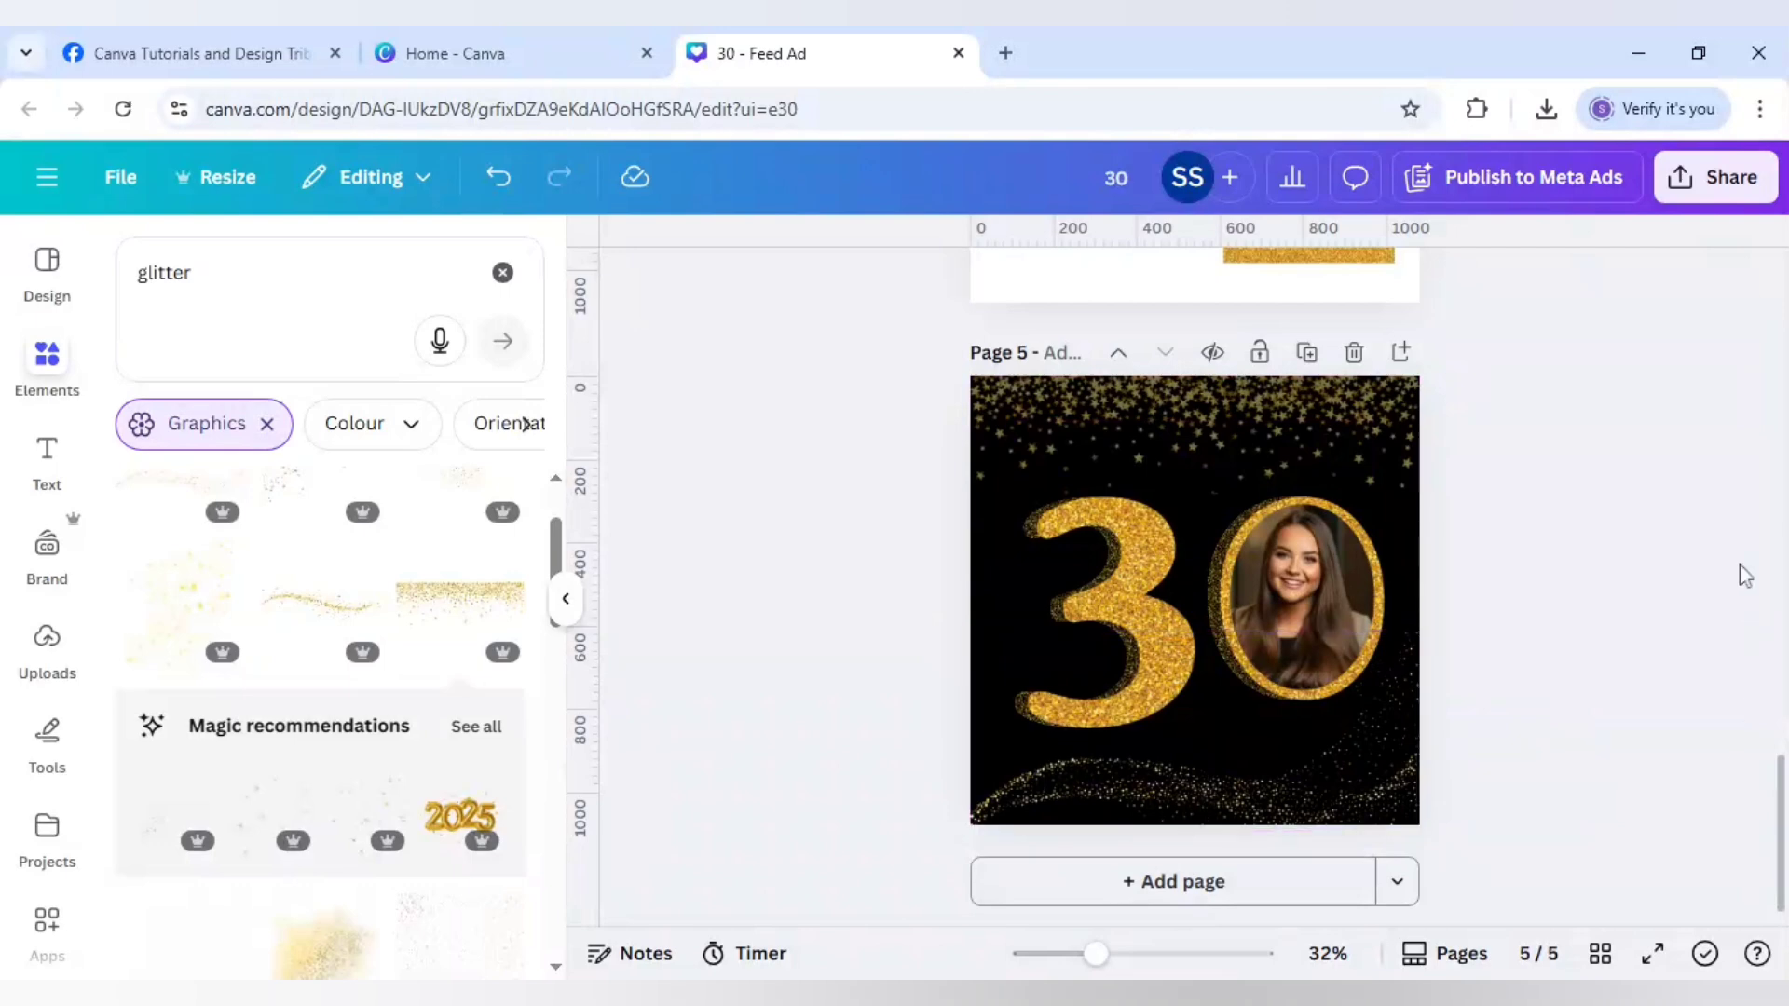